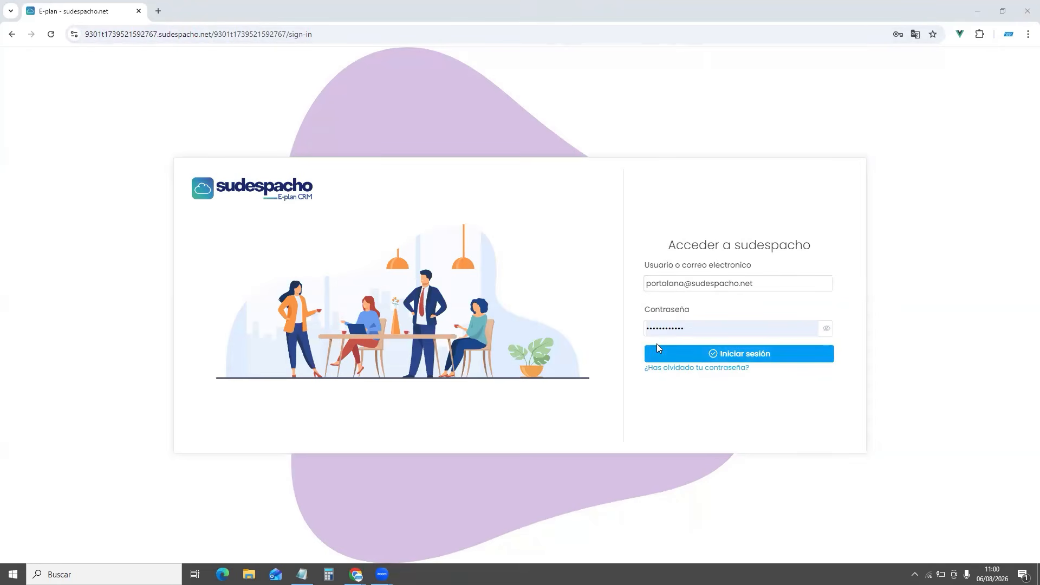
Sign in with the account credentials to reach the dashboard showing 74 clients
click(757, 356)
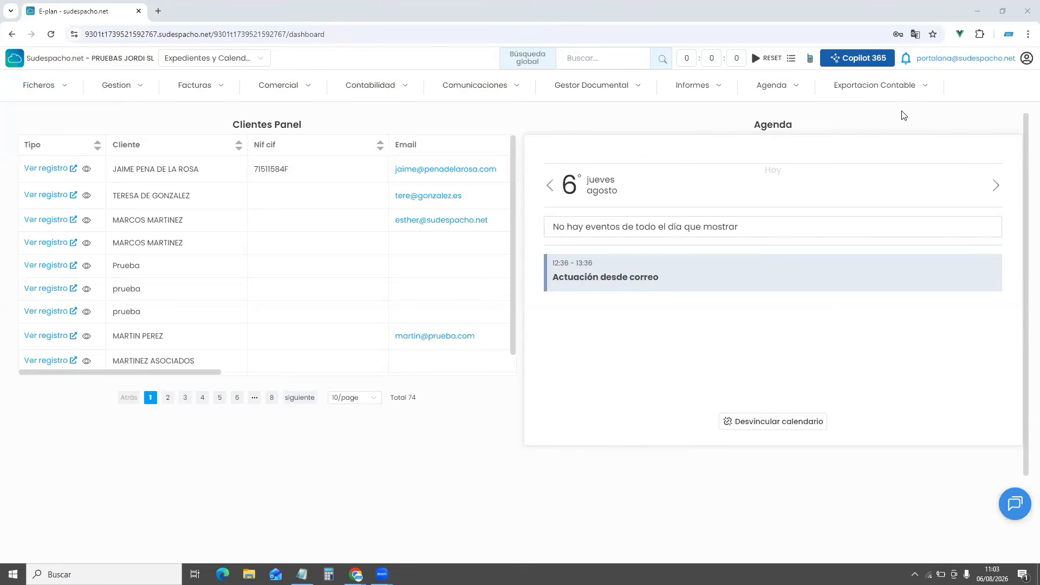
mouse_move(63, 94)
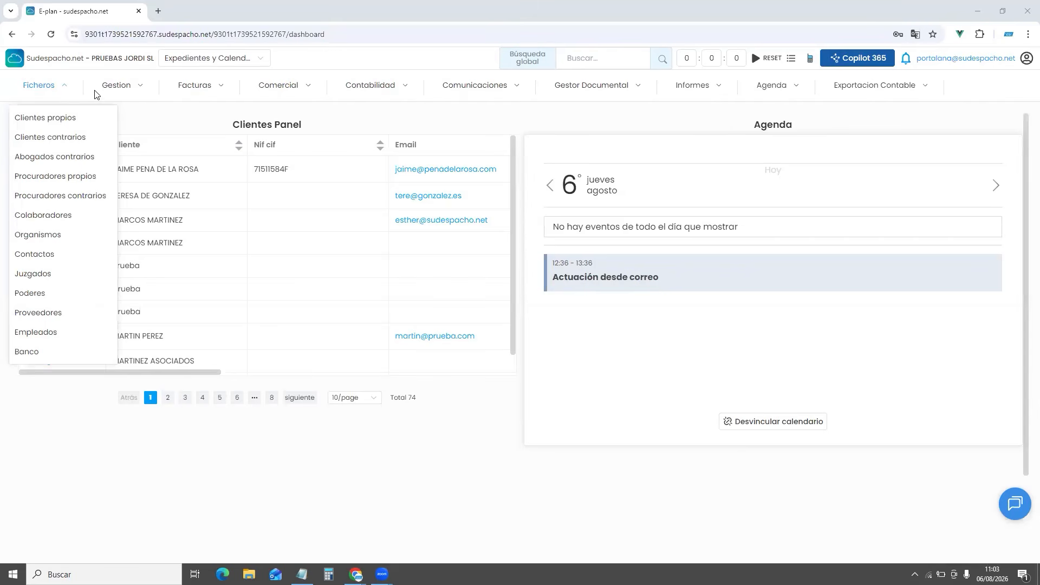
mouse_move(110, 95)
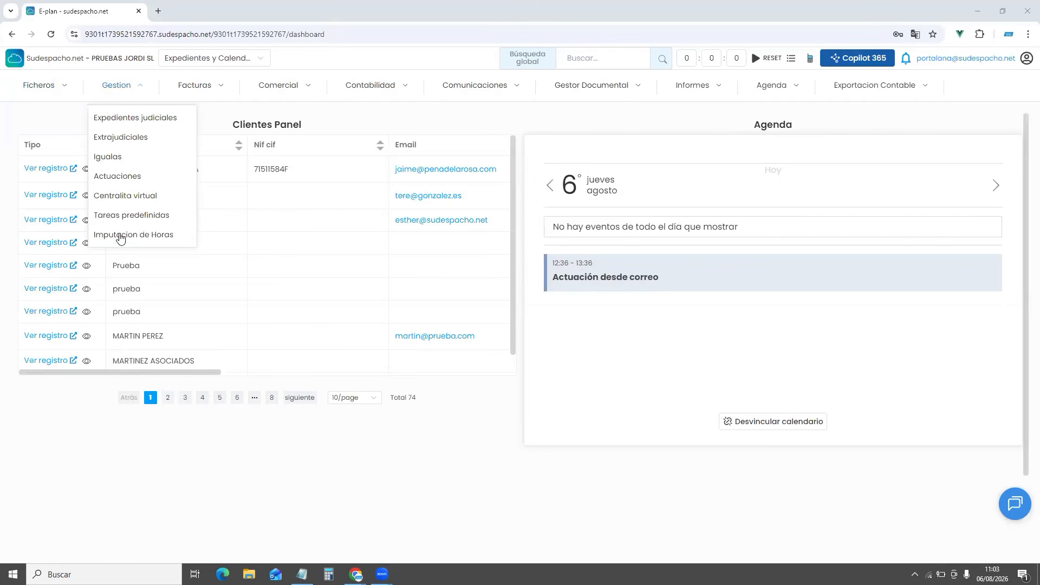
mouse_move(208, 86)
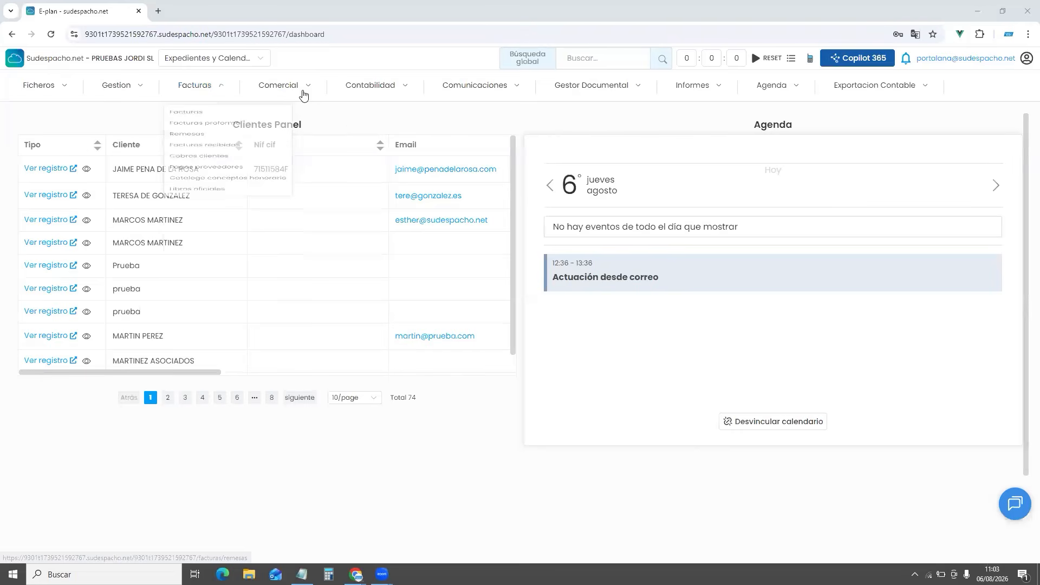
mouse_move(304, 95)
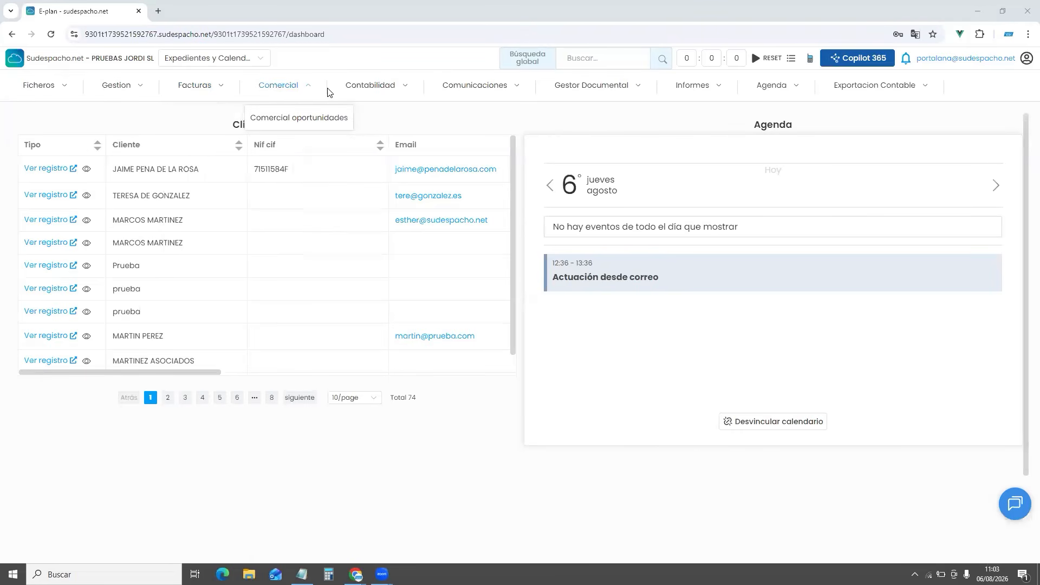
mouse_move(384, 97)
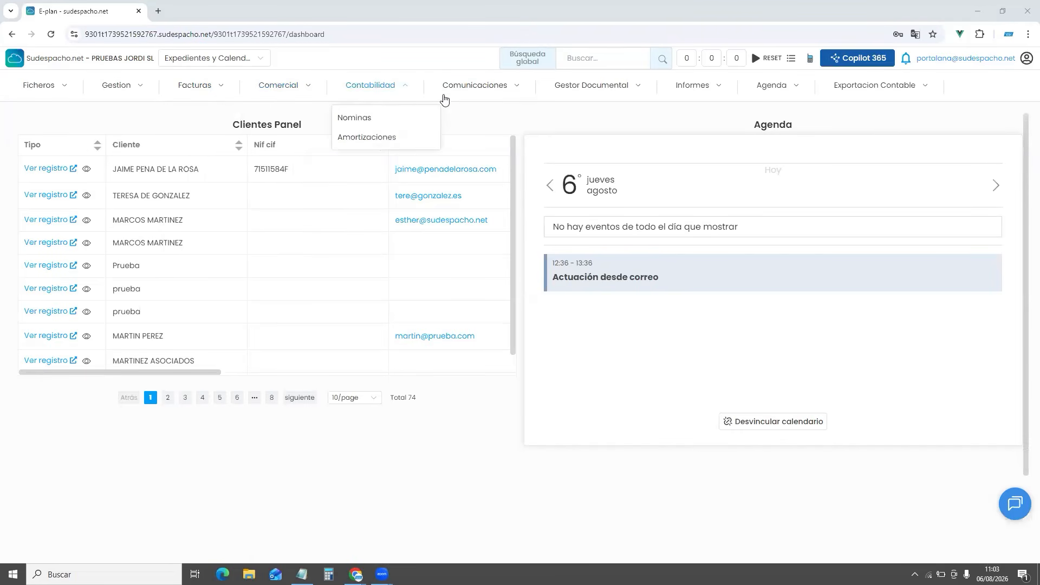
mouse_move(496, 102)
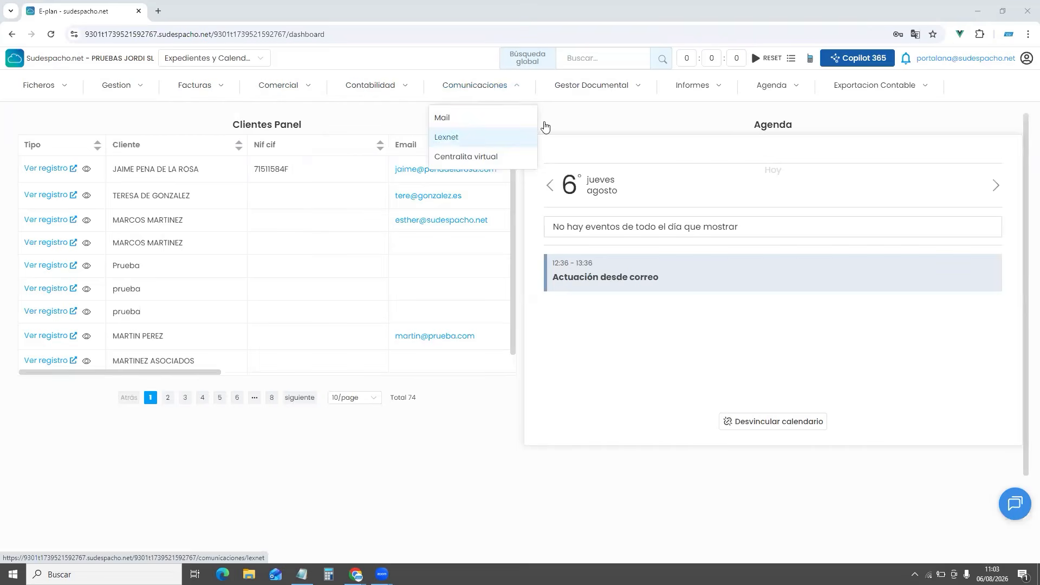
mouse_move(545, 126)
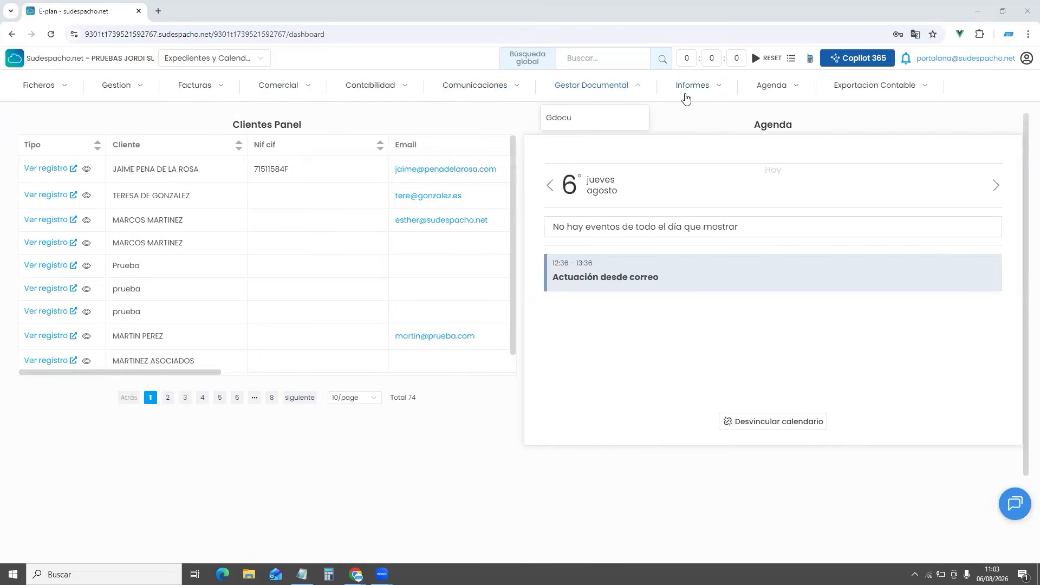
mouse_move(686, 97)
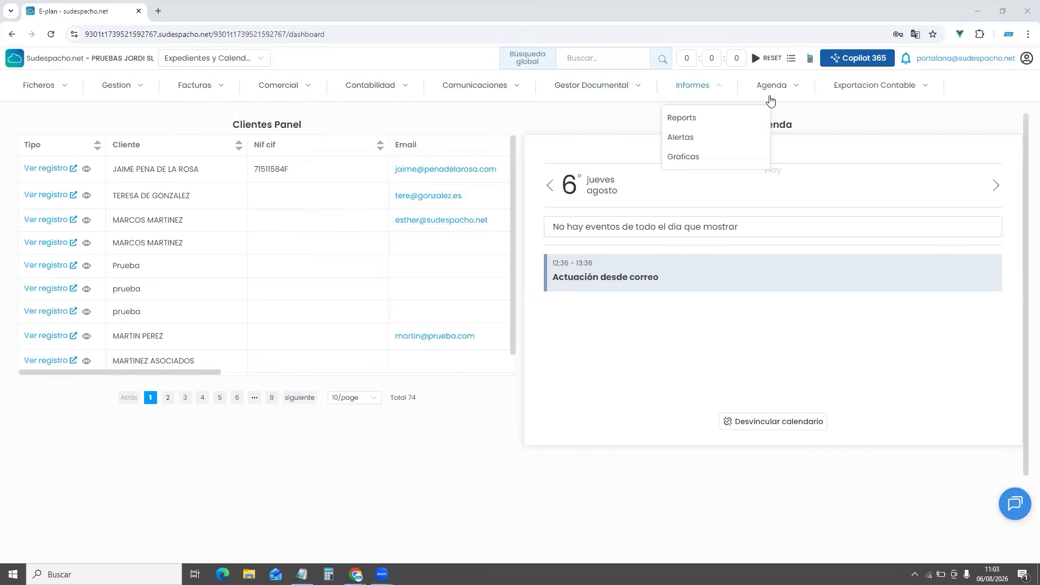
mouse_move(782, 91)
mouse_move(866, 94)
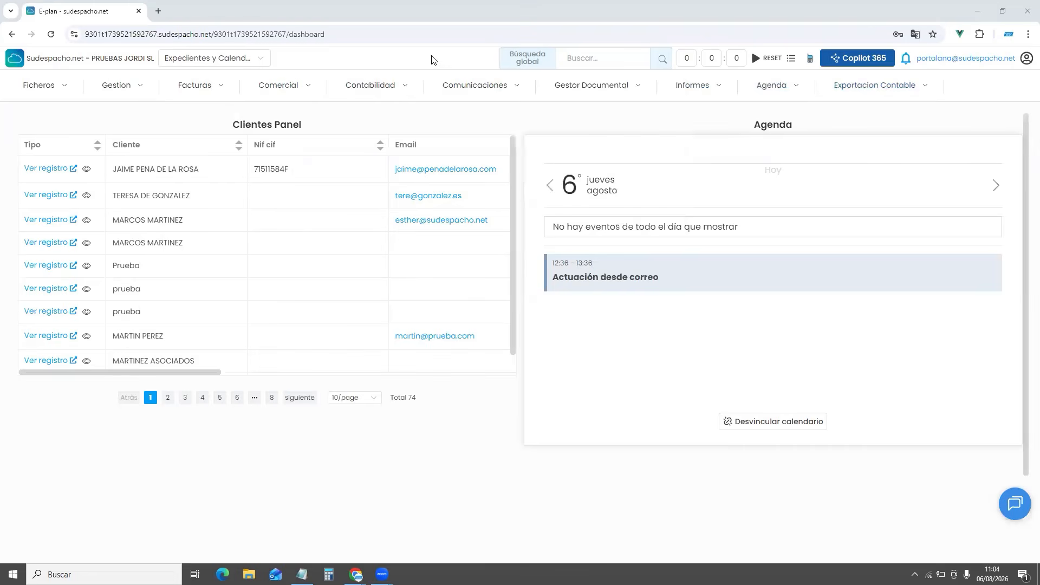
Run a global search for GARCIA and open the search tab-order configuration
click(578, 59)
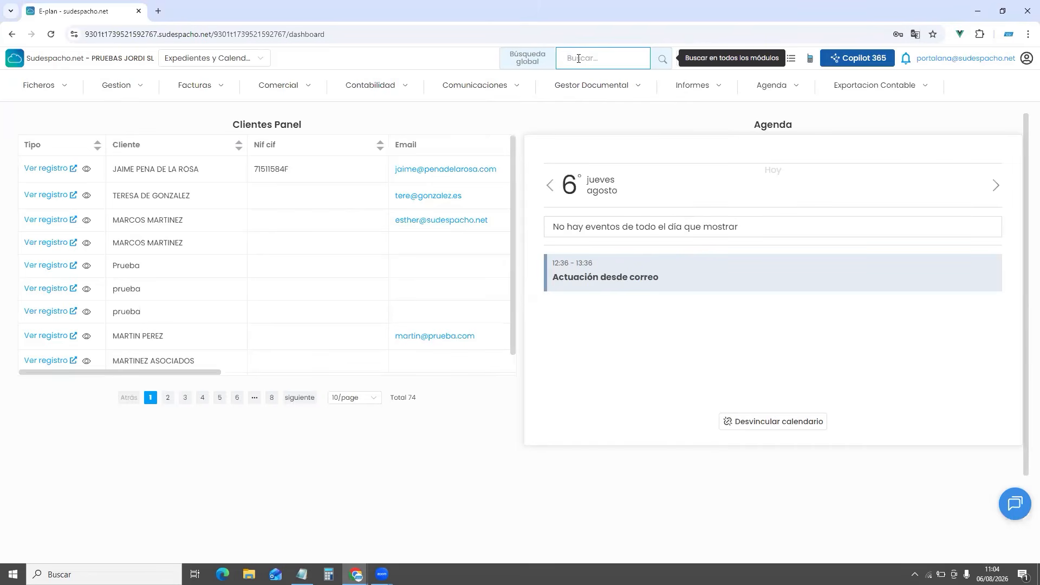
text(GARCIA)
click(660, 61)
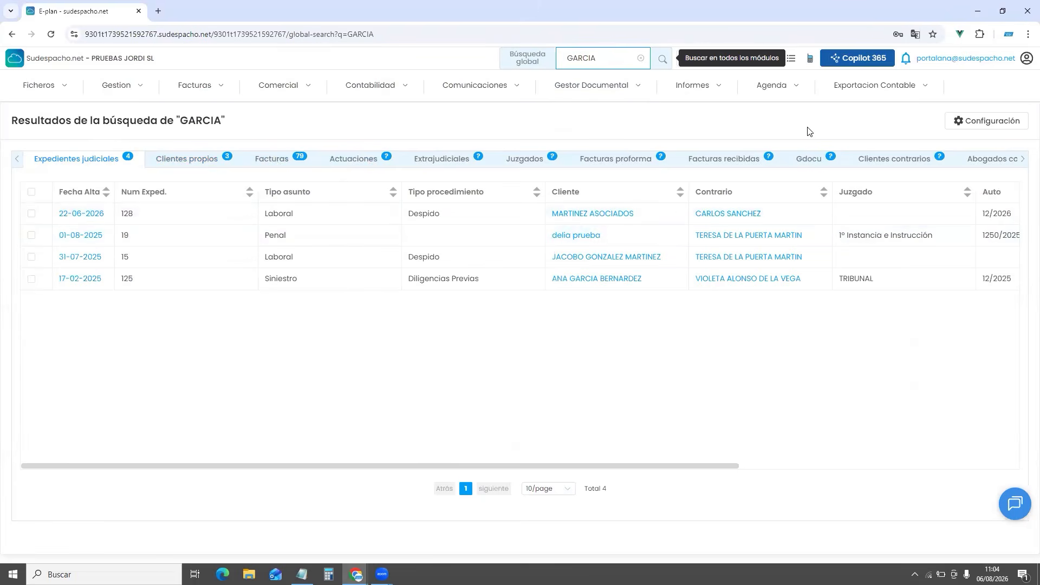
click(1001, 129)
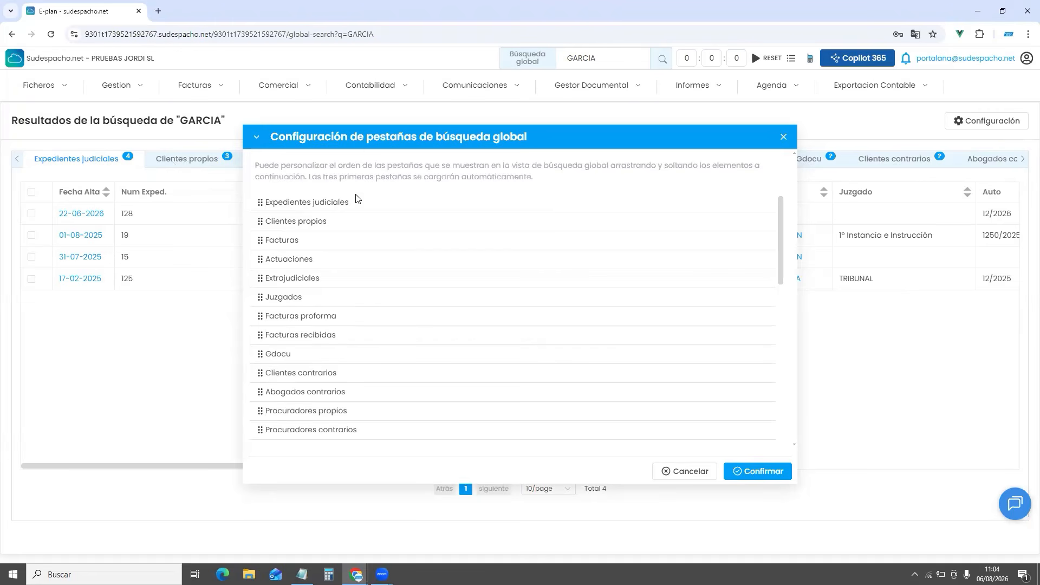
Move Clientes propios and Clientes contrarios to the top of the search tabs, then return to the dashboard
drag(314, 221, 314, 202)
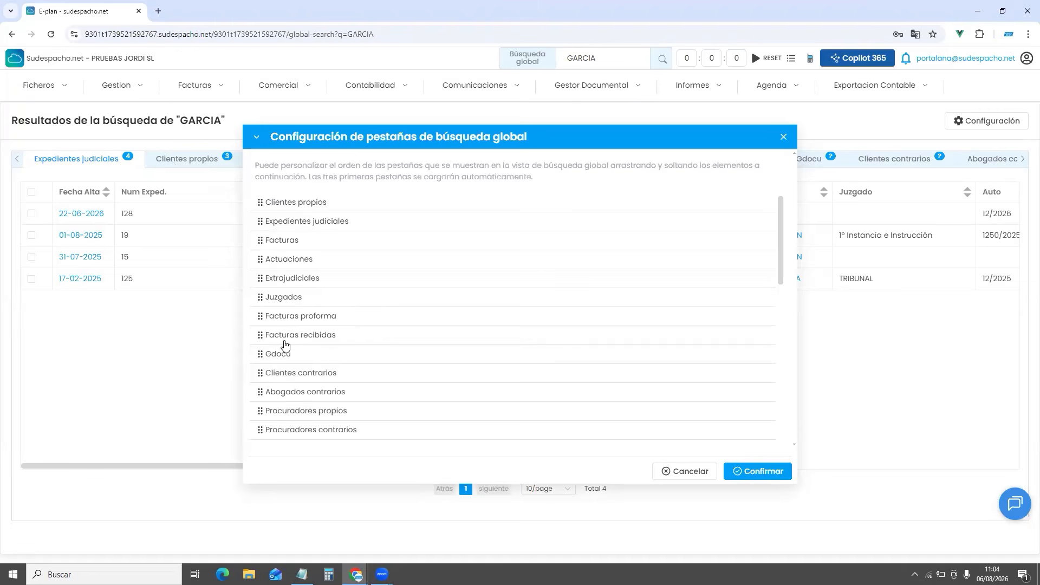
drag(288, 378, 293, 220)
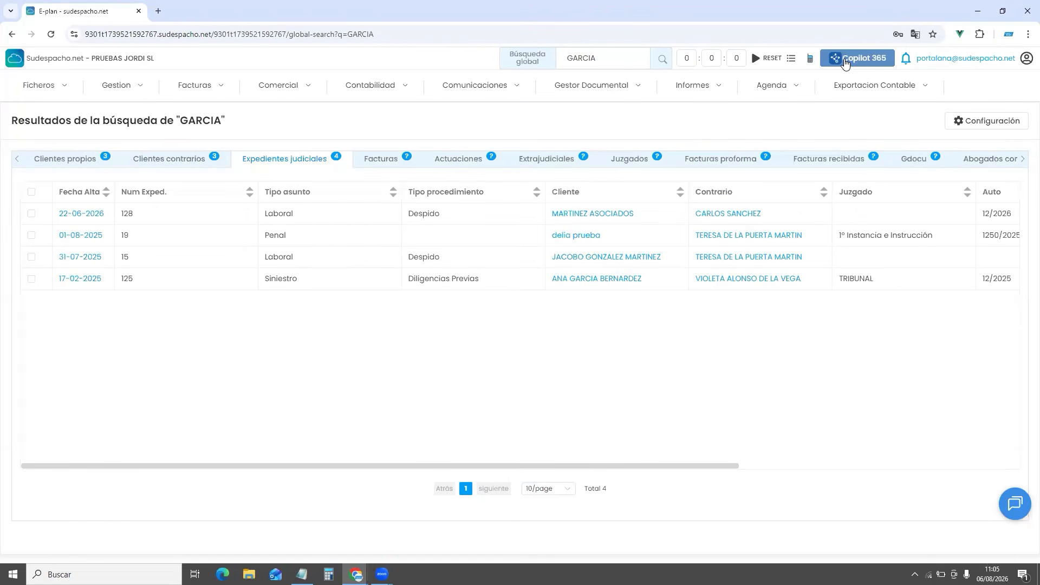
click(80, 59)
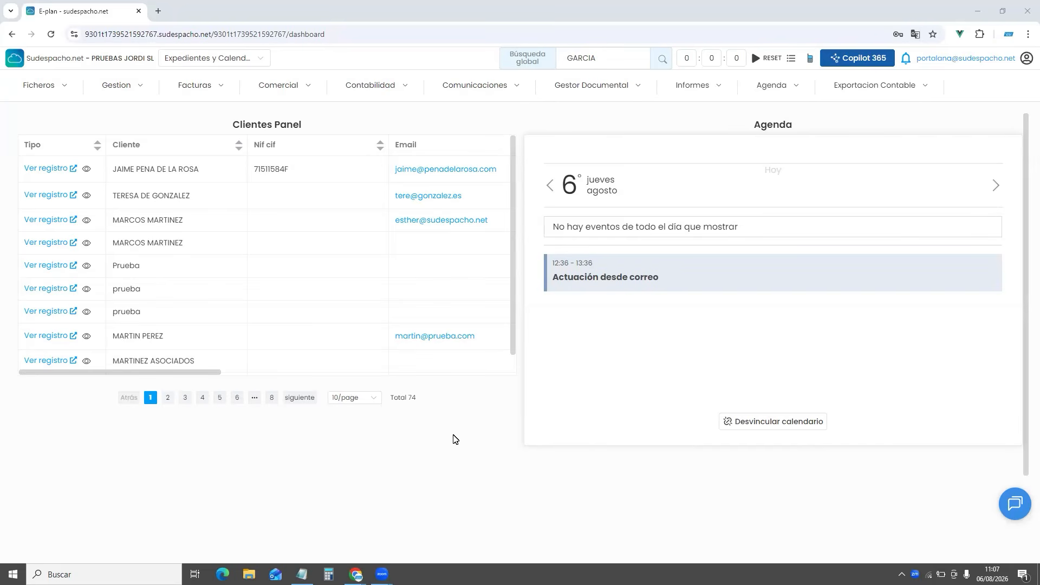
Go to Ficheros > Clientes propios to list the firm's own clients
mouse_move(64, 89)
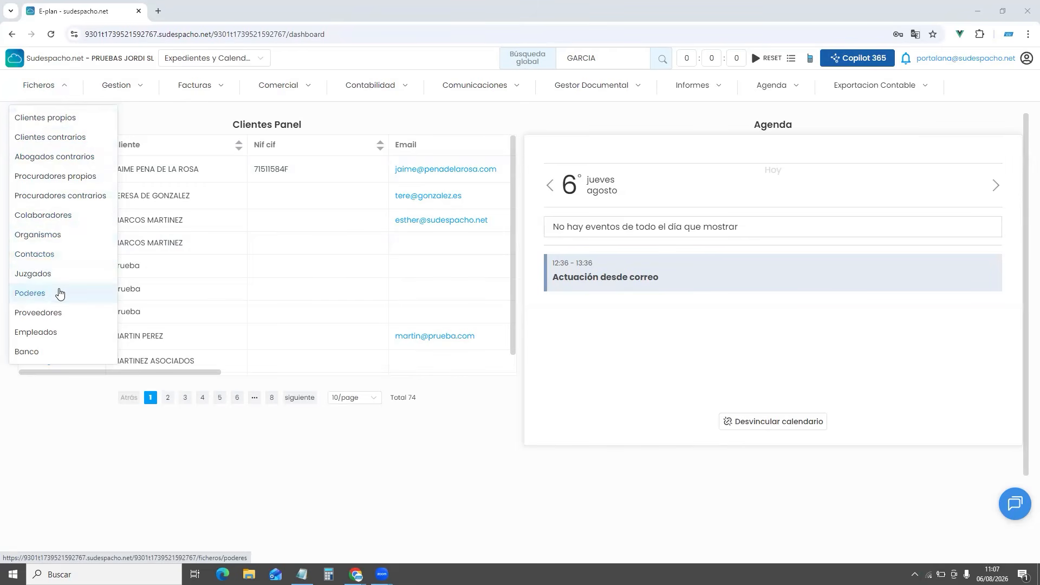
click(53, 119)
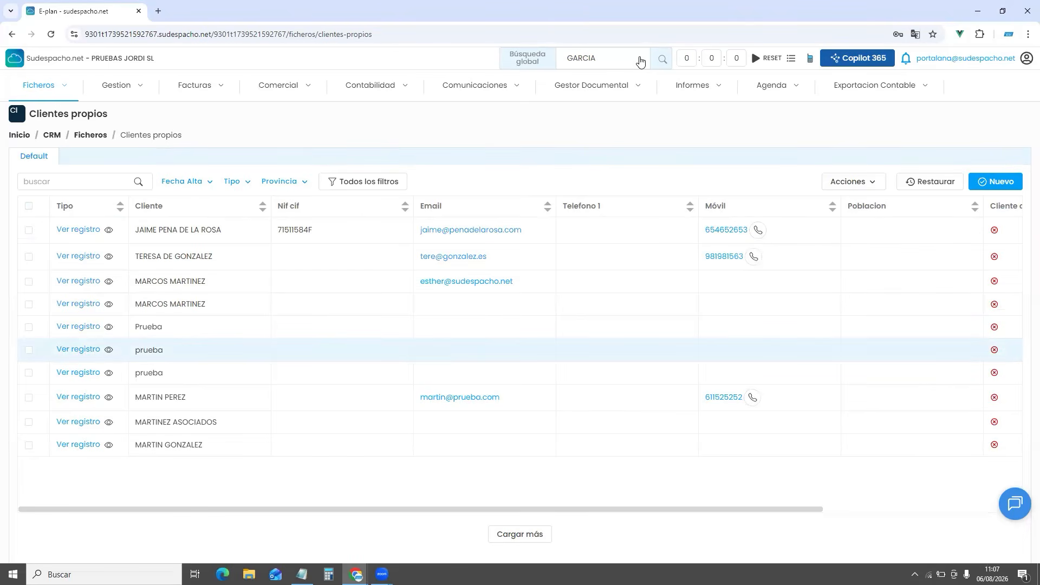
click(46, 181)
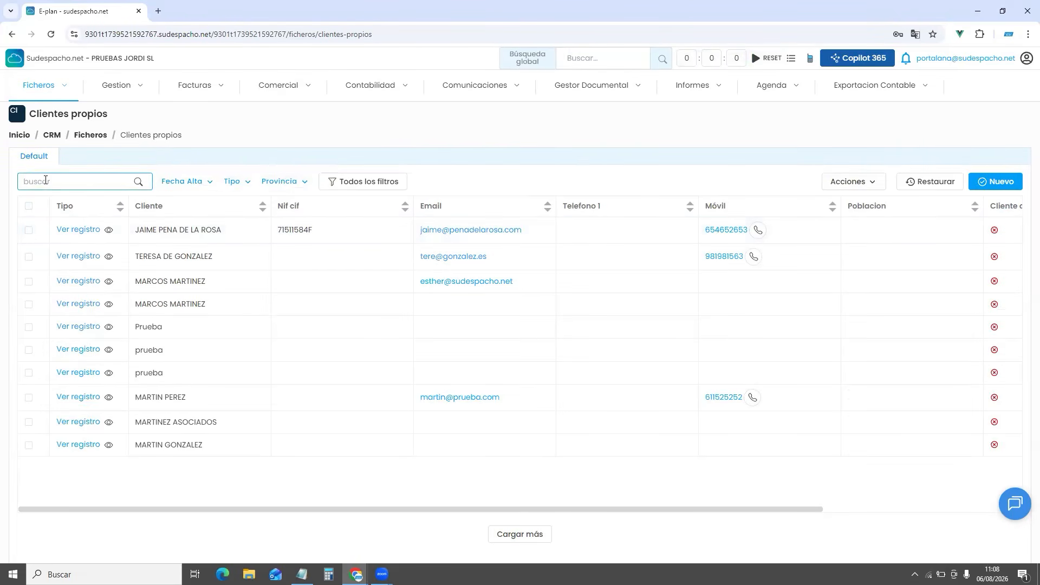
text(su)
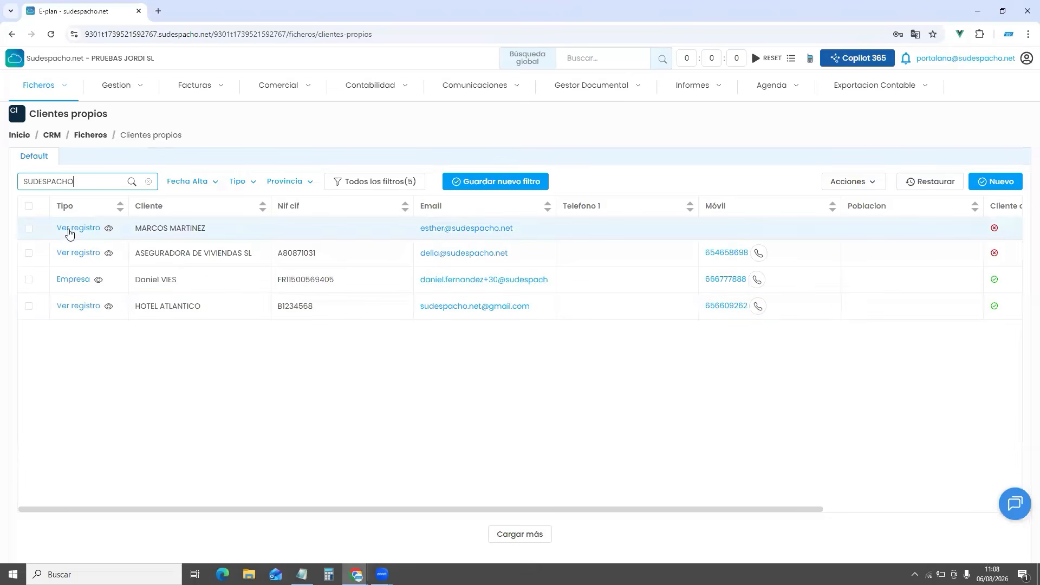
click(78, 306)
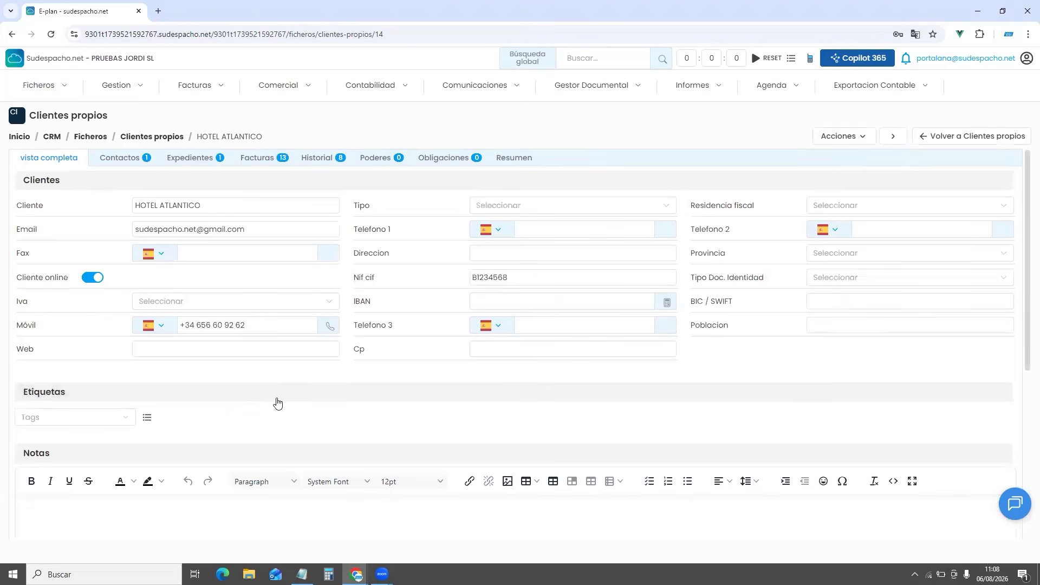
click(116, 85)
click(52, 86)
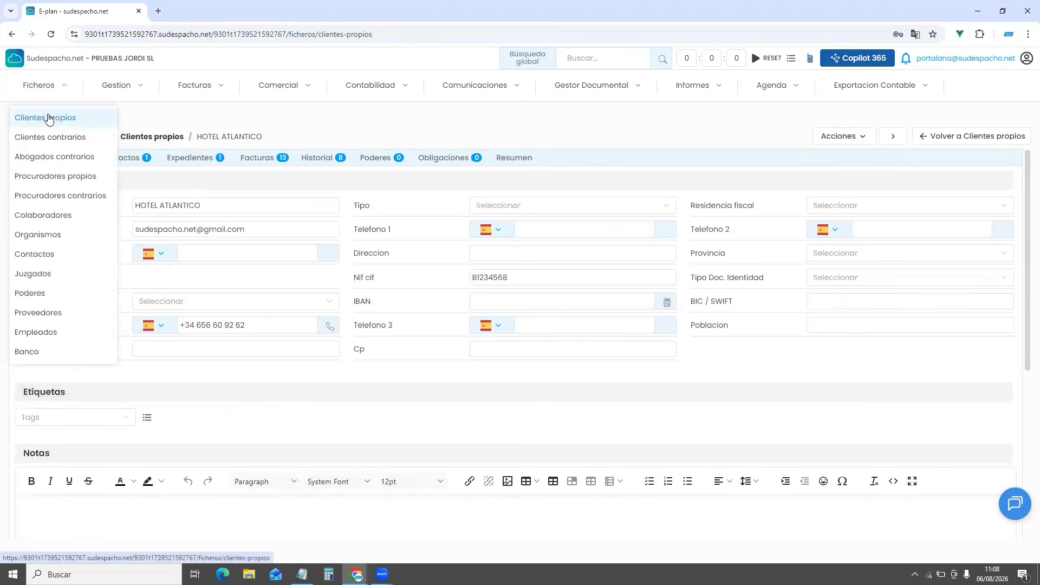
click(49, 118)
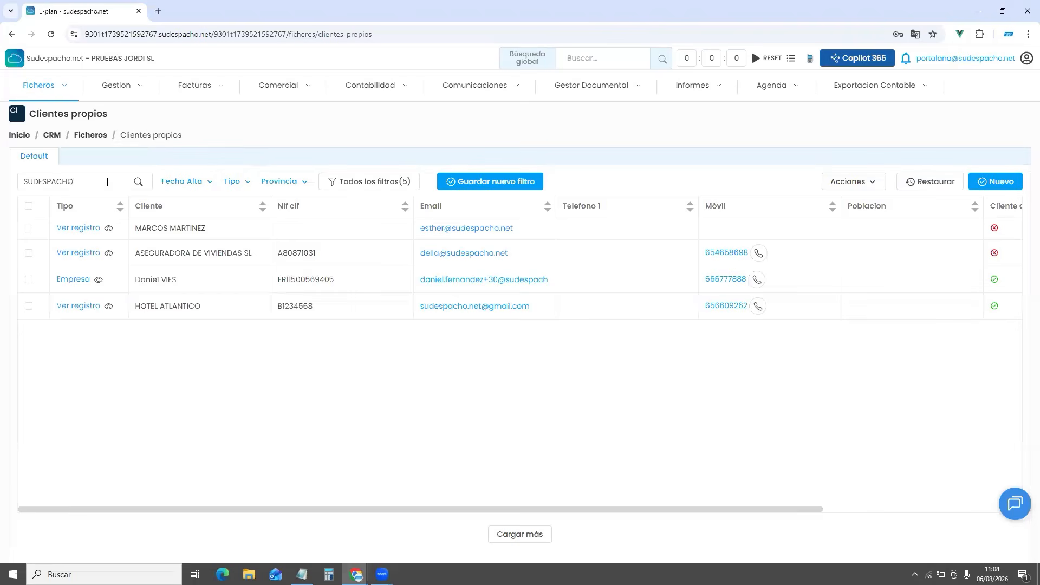
click(145, 181)
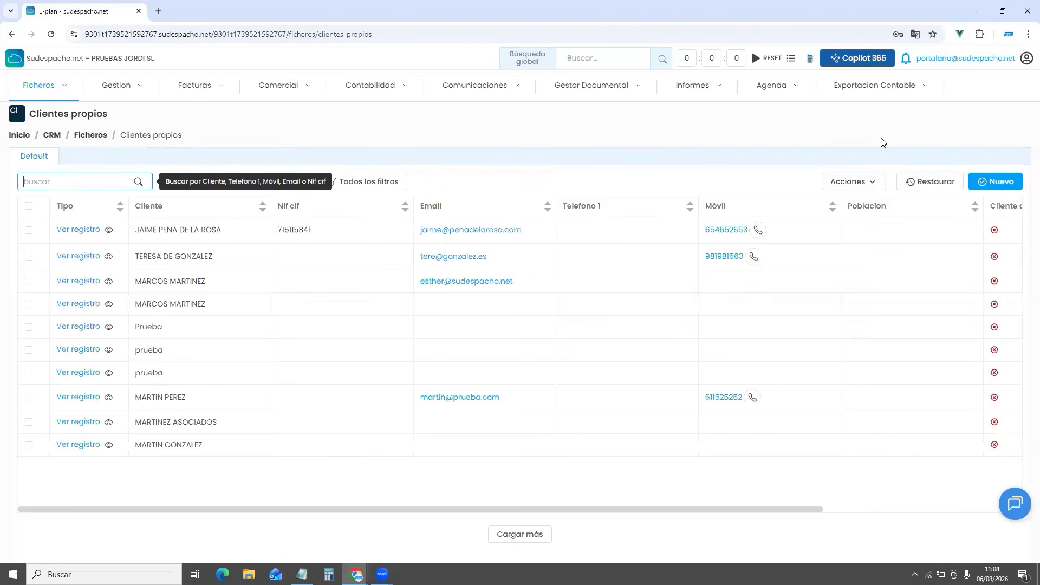
Create own client SUDESPACHO CLOUD, pasting its name, e-mail and NIF/CIF from the notes
click(1006, 182)
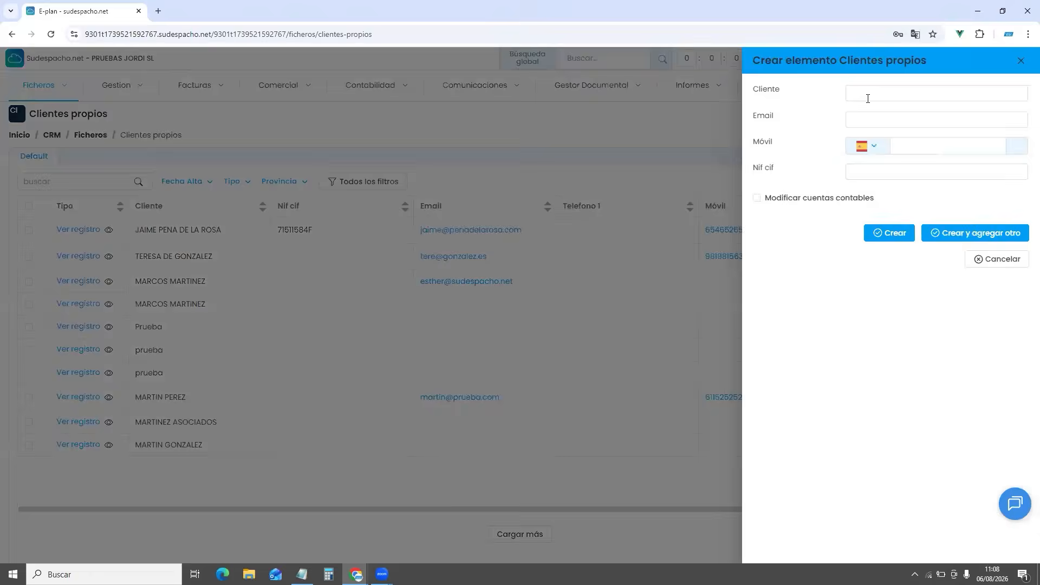
click(868, 98)
key(alt+Tab)
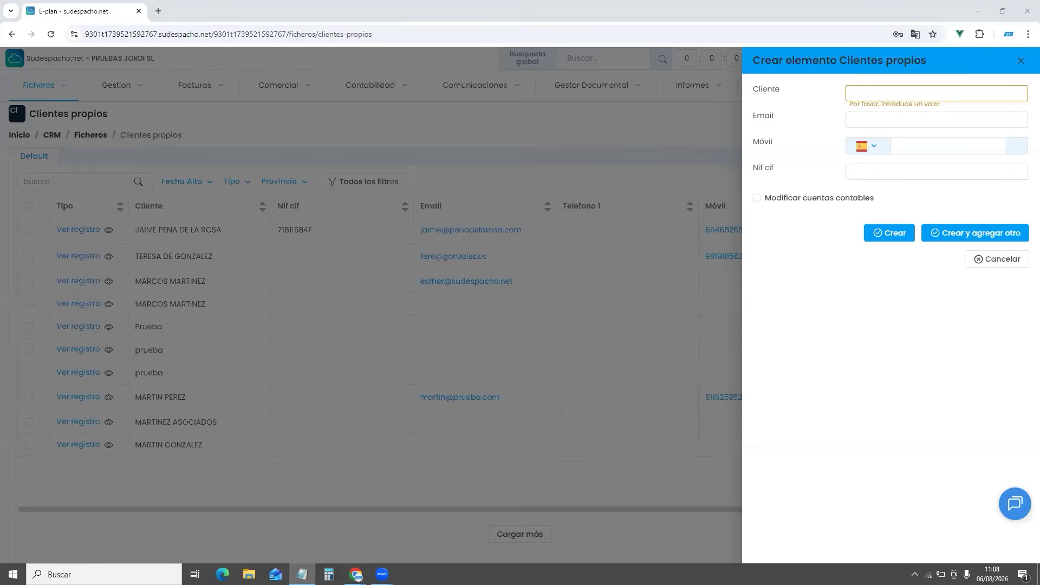
click(931, 95)
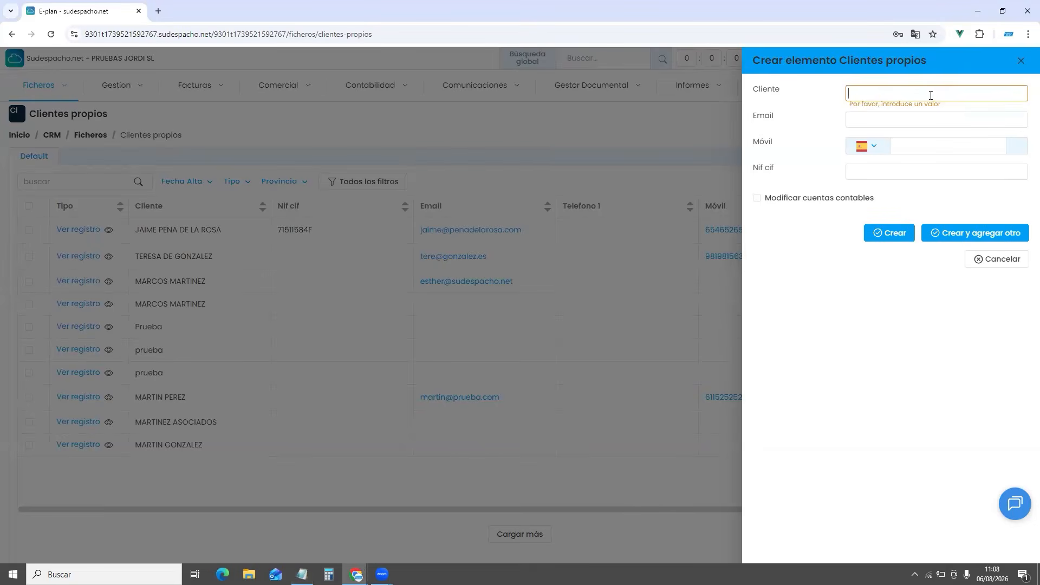
text(SUDESPACHO CLOUD)
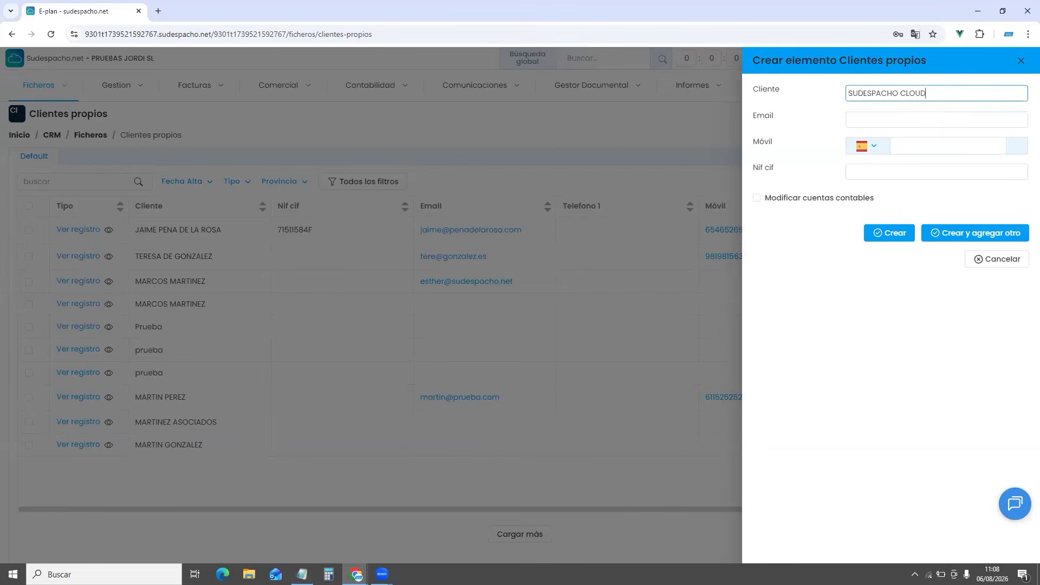
key(alt+Tab)
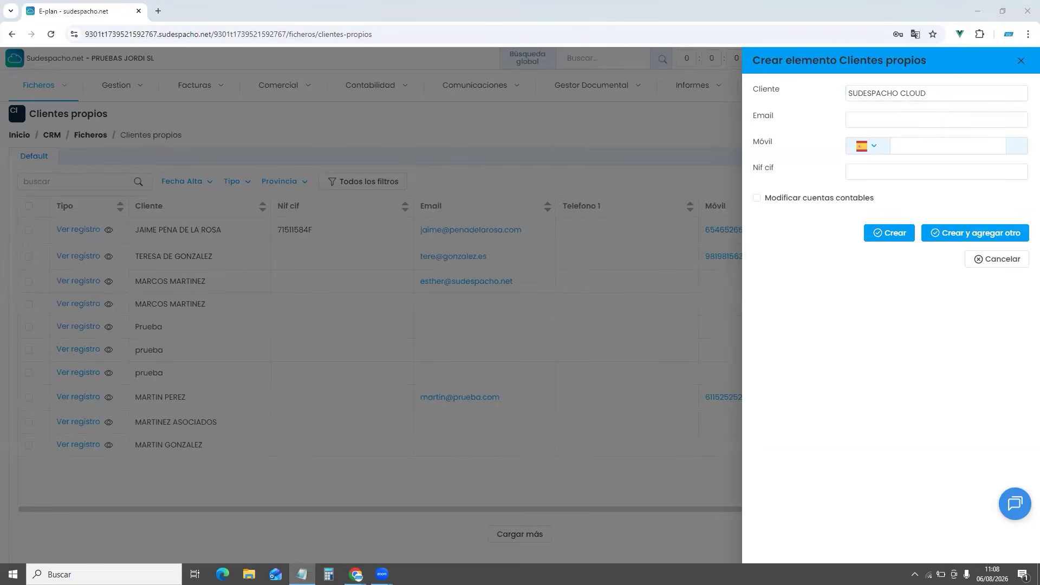
click(853, 118)
key(ctrl+v)
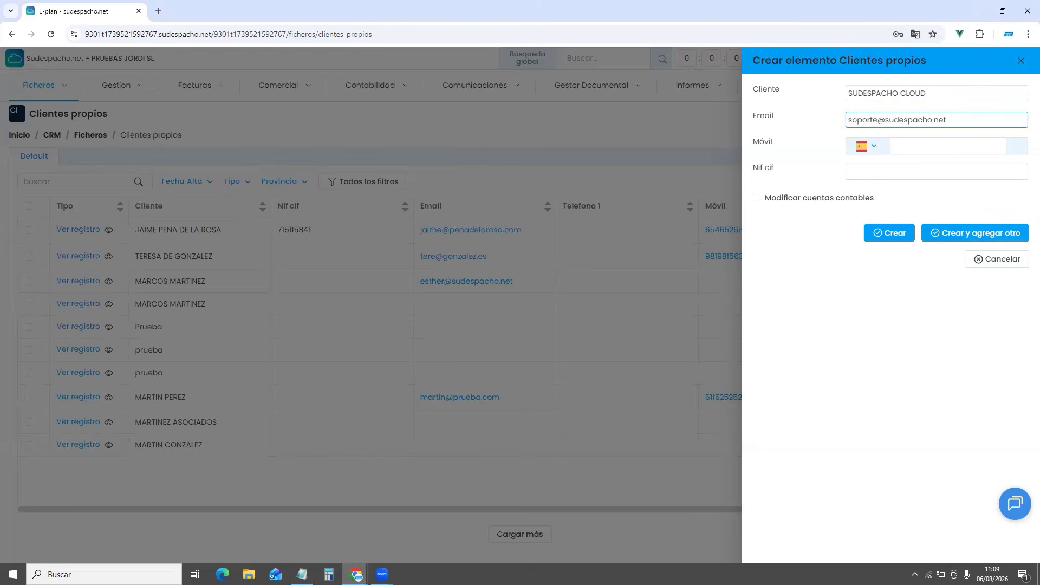
key(alt+Tab)
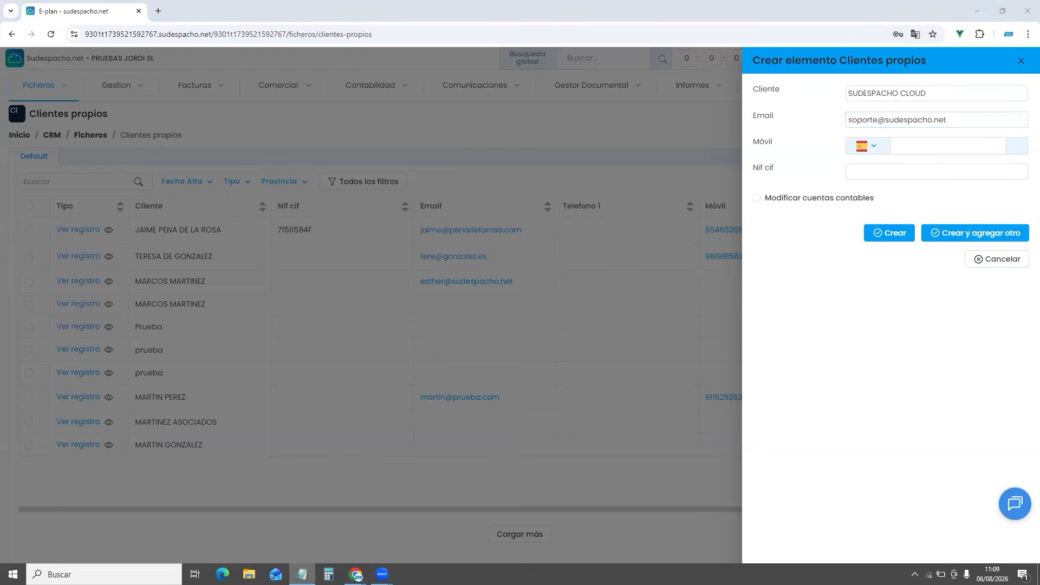
click(882, 170)
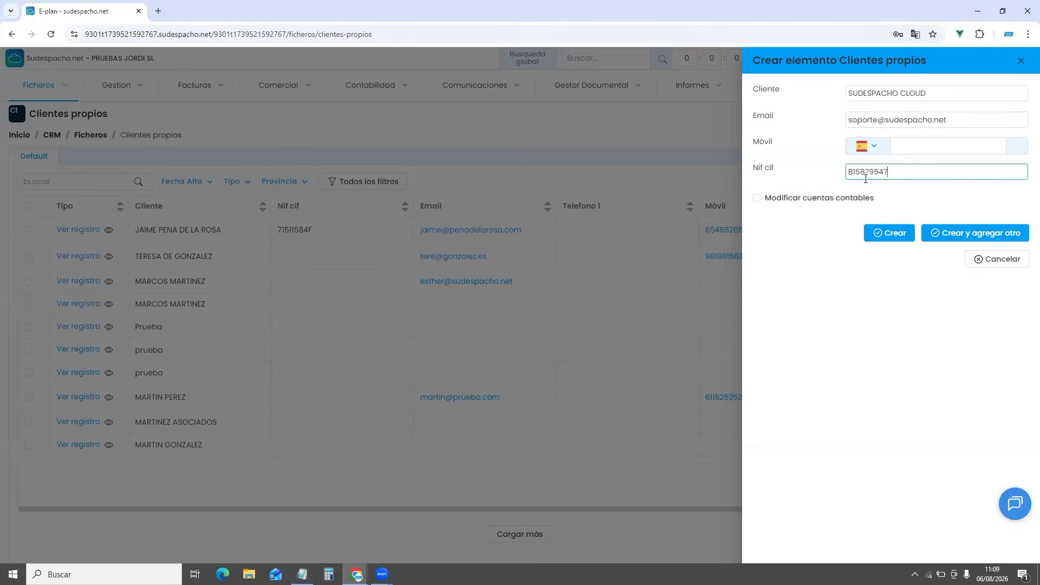
click(880, 238)
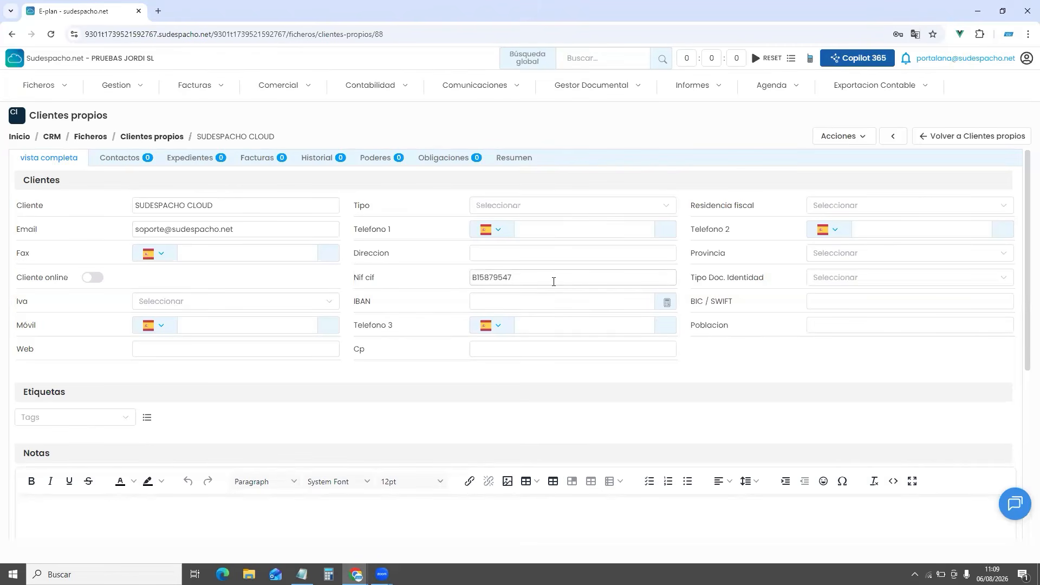
Set type Empresa, residence España, province A Coruña, document NIF / CIF / NIE, and save despite the warning
click(531, 205)
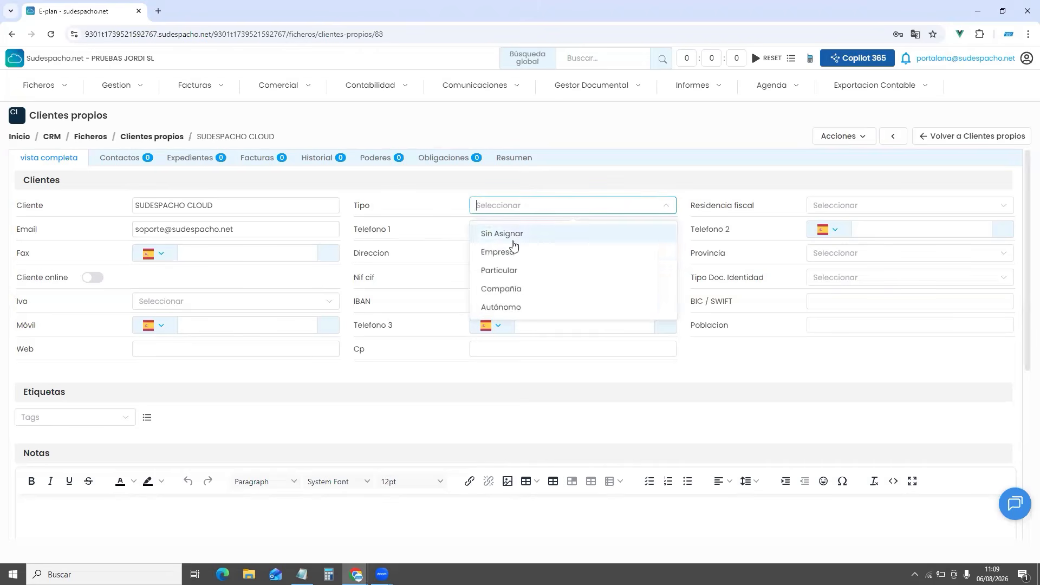
click(514, 256)
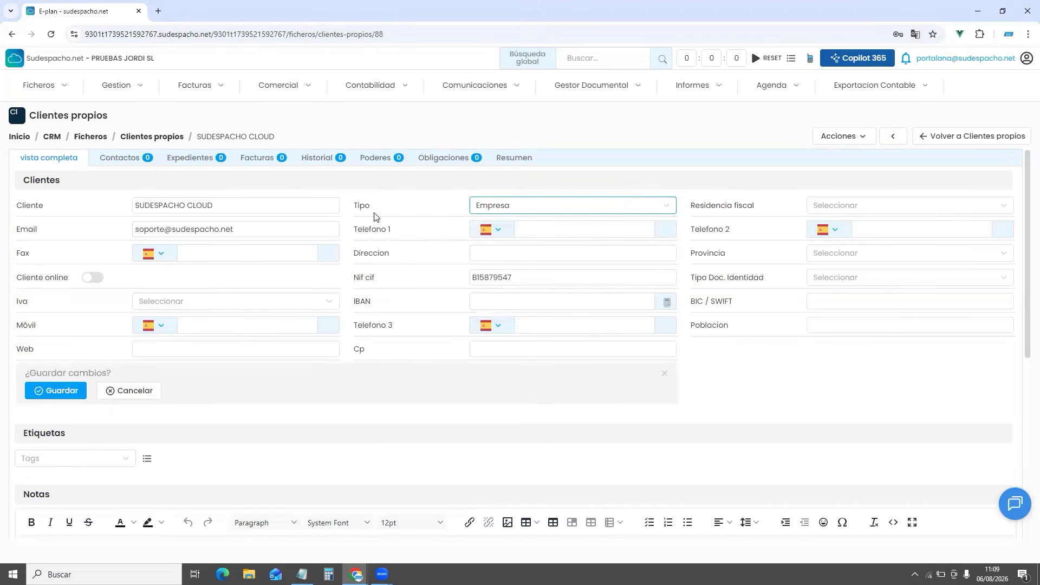
click(827, 206)
click(827, 235)
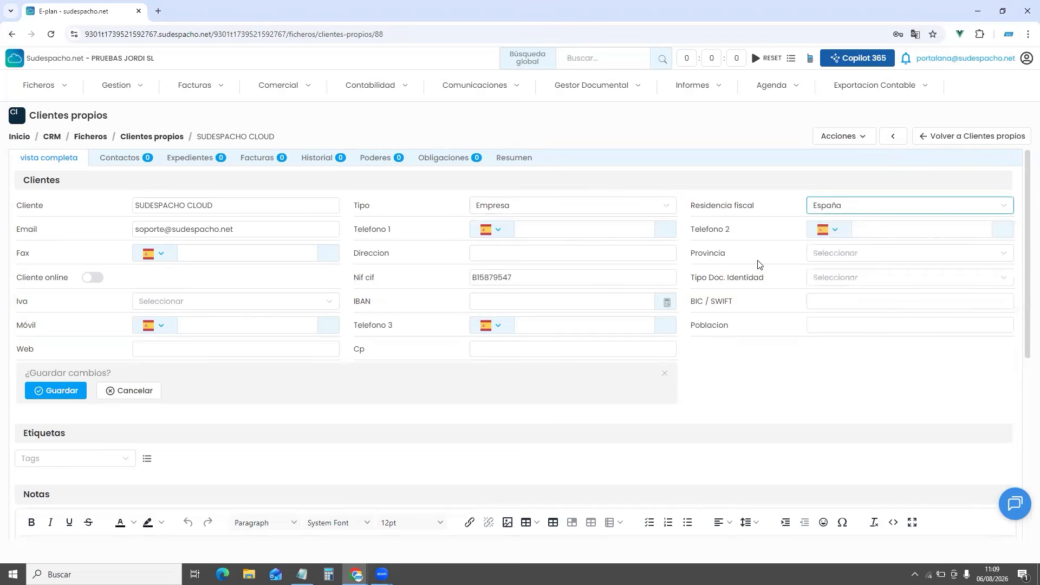
click(808, 255)
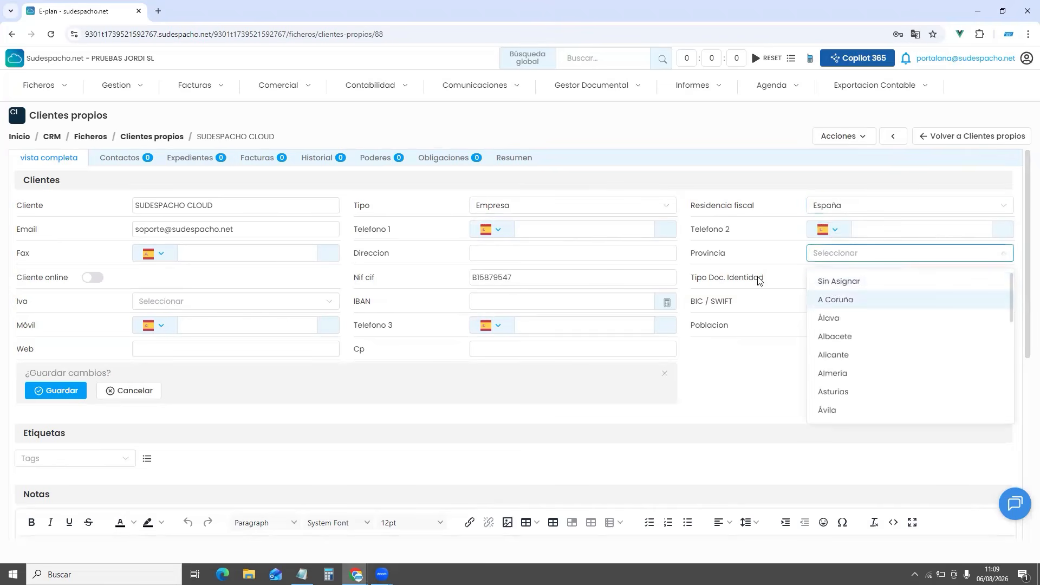
click(820, 302)
click(814, 279)
click(829, 303)
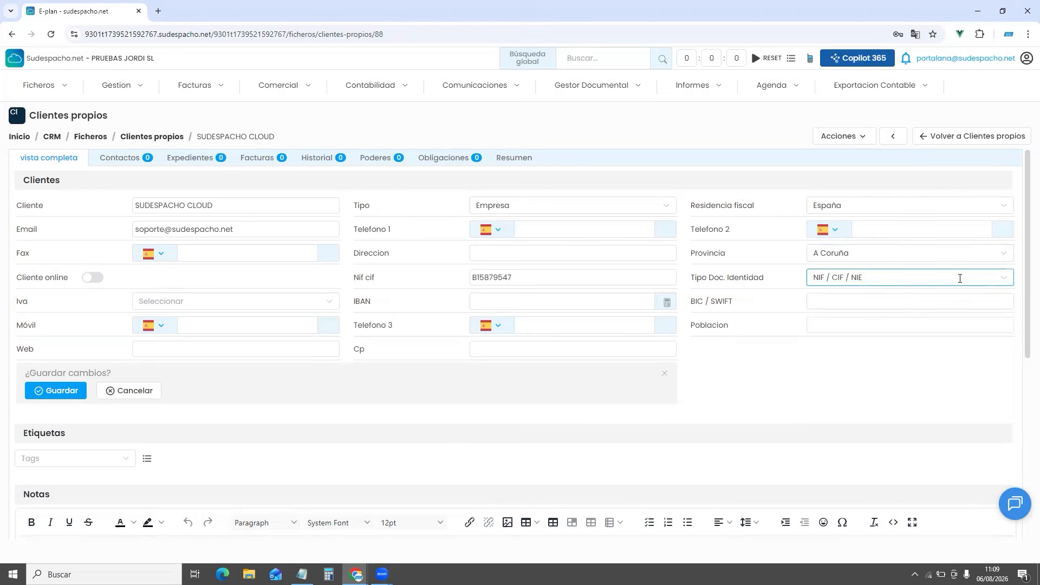
click(54, 394)
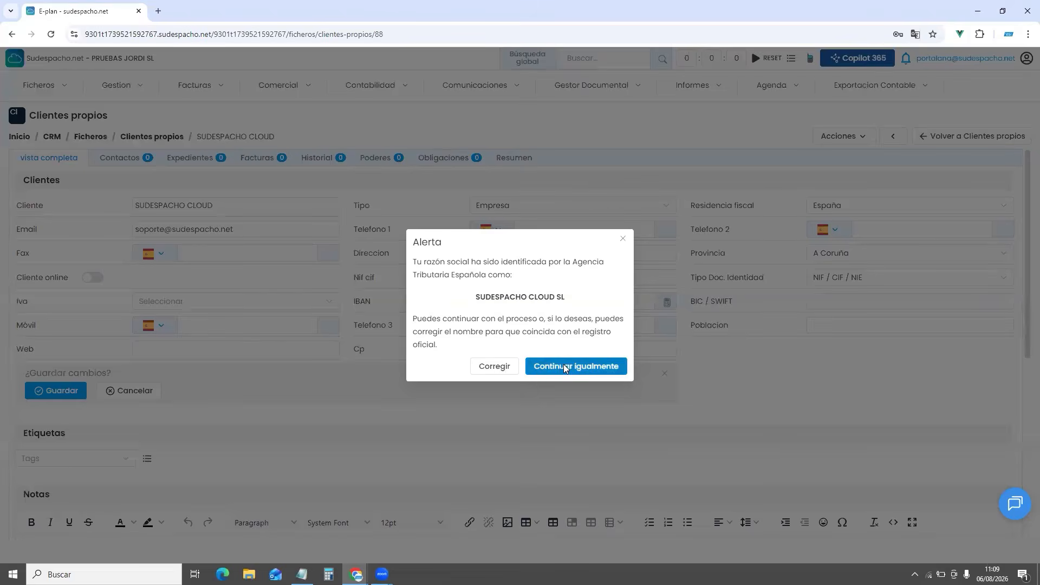
click(564, 366)
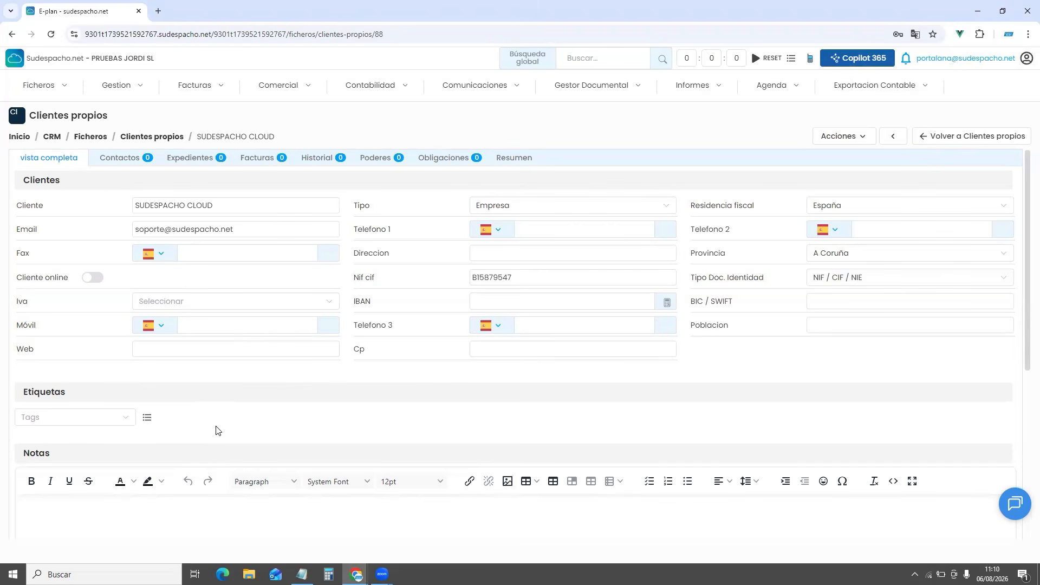
Create a new tag named vip with colour #a32929
click(147, 419)
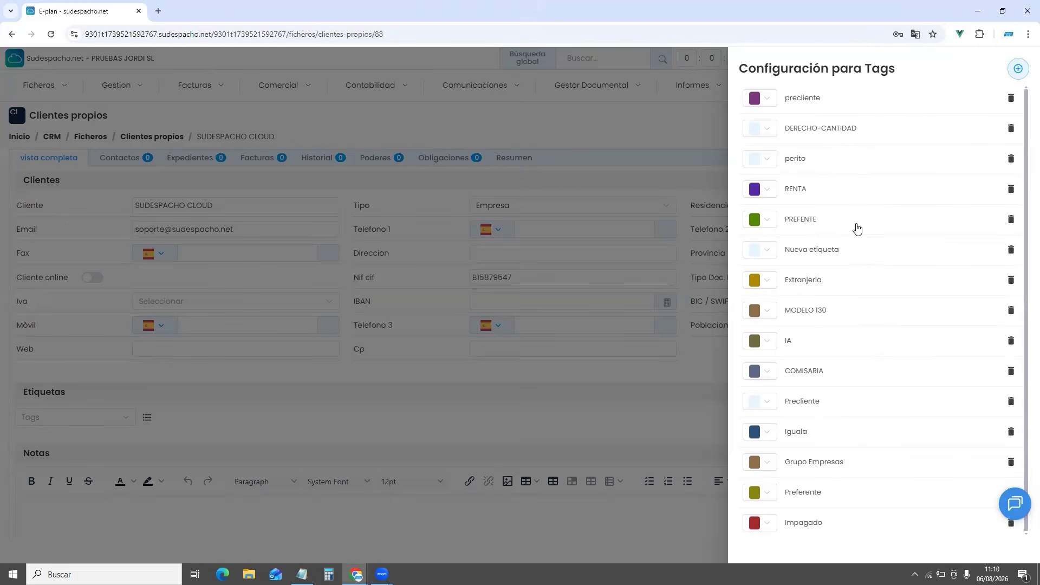
click(1018, 70)
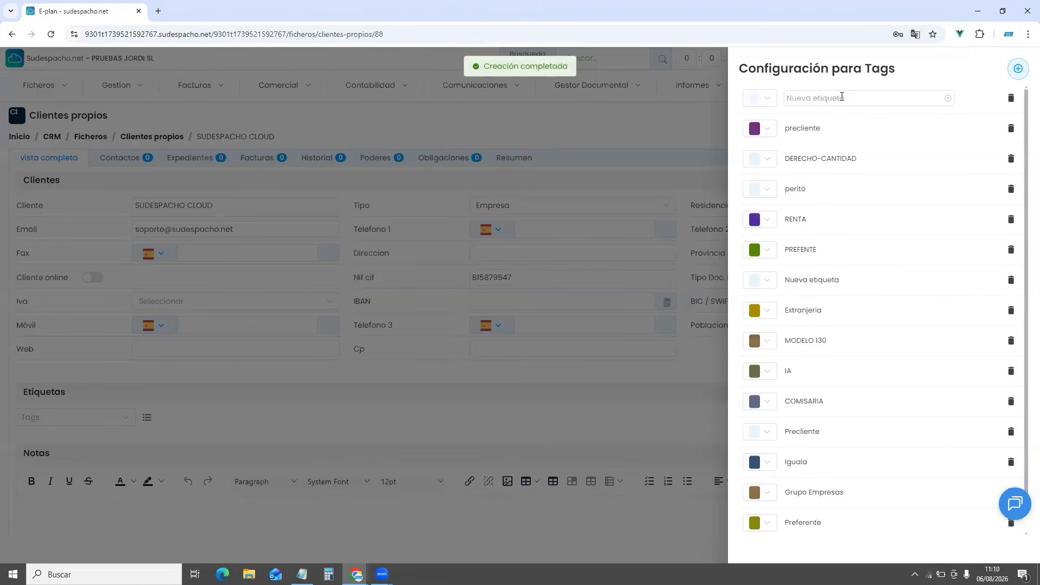
drag(844, 102, 780, 98)
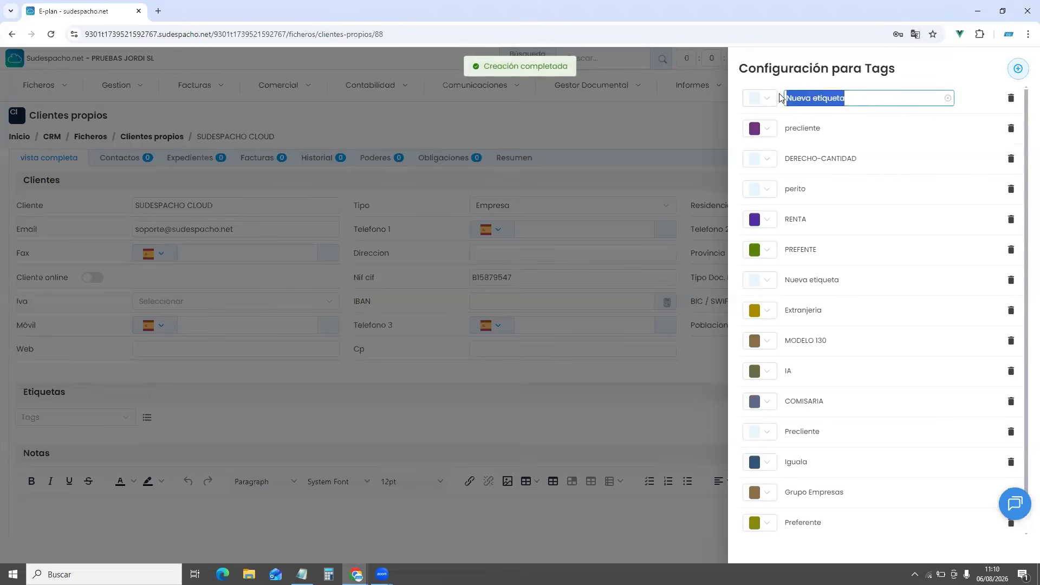
text(vip)
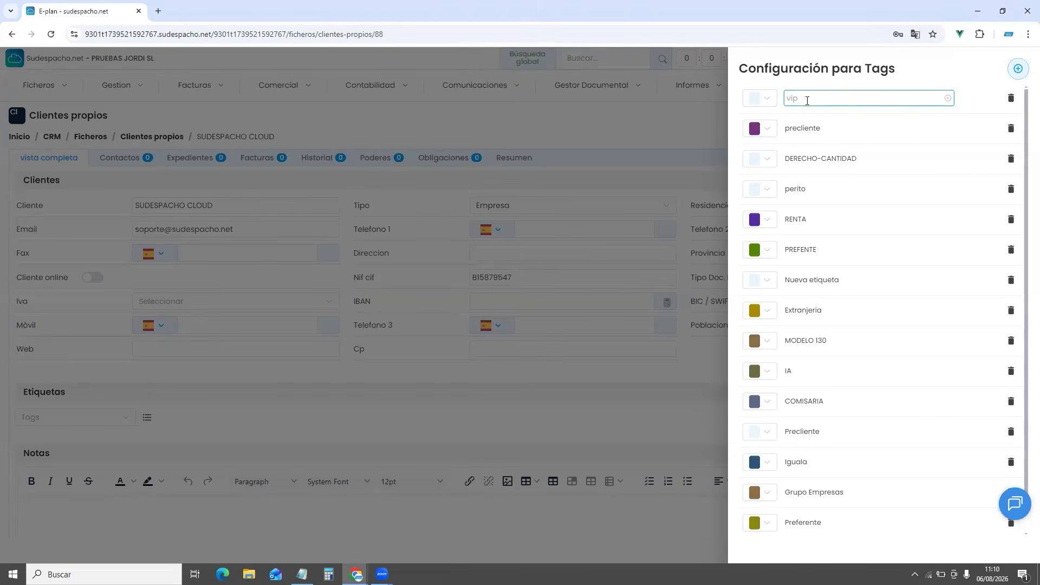
click(769, 97)
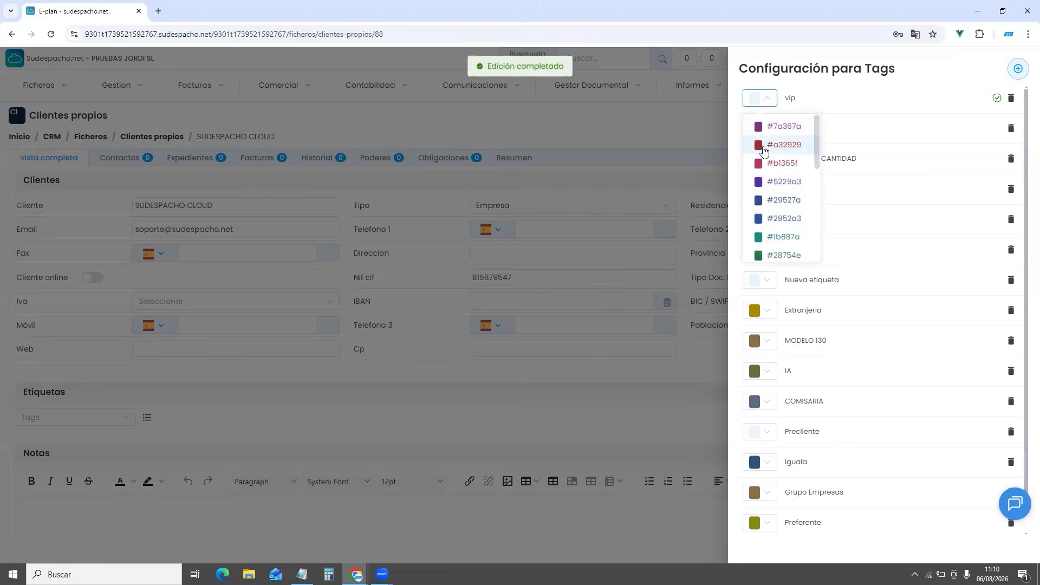
click(763, 150)
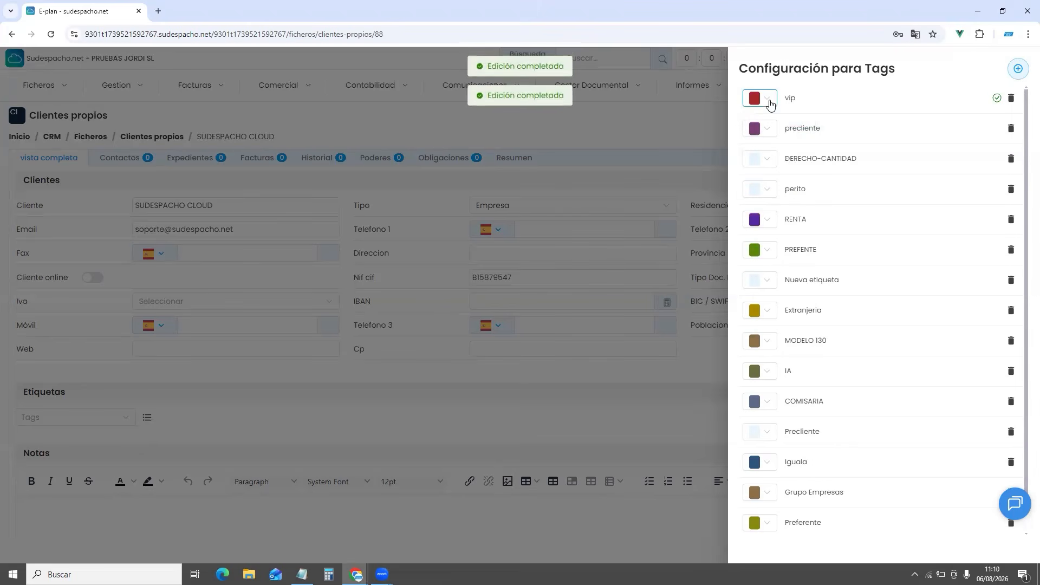
click(622, 136)
Attach the vip tag to the SUDESPACHO CLOUD client
click(102, 418)
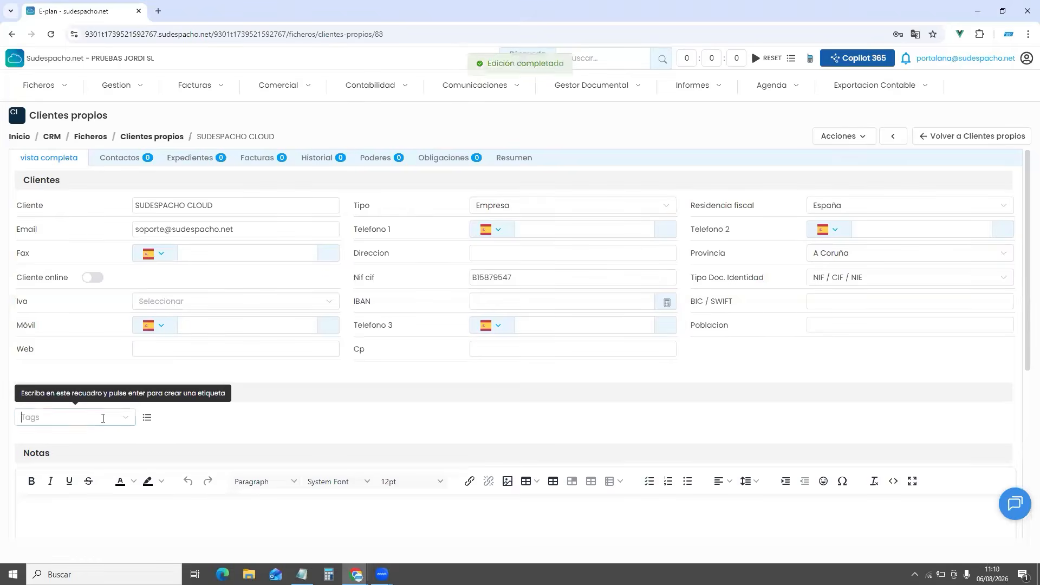
scroll(102, 321, down, 4)
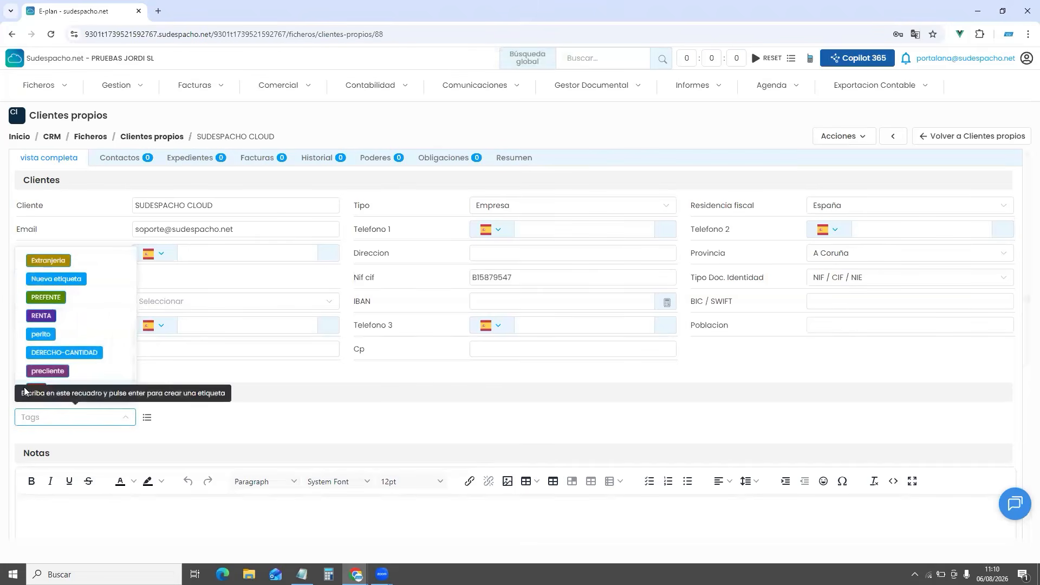
click(38, 390)
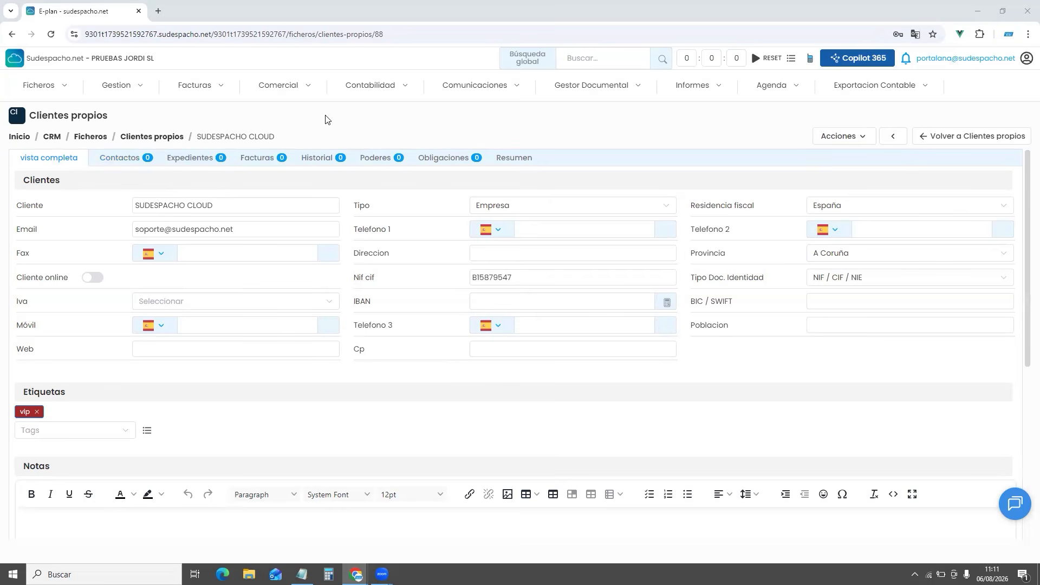
Add contact DIRECCIÓN with the contact's e-mail address and mobile number
click(110, 159)
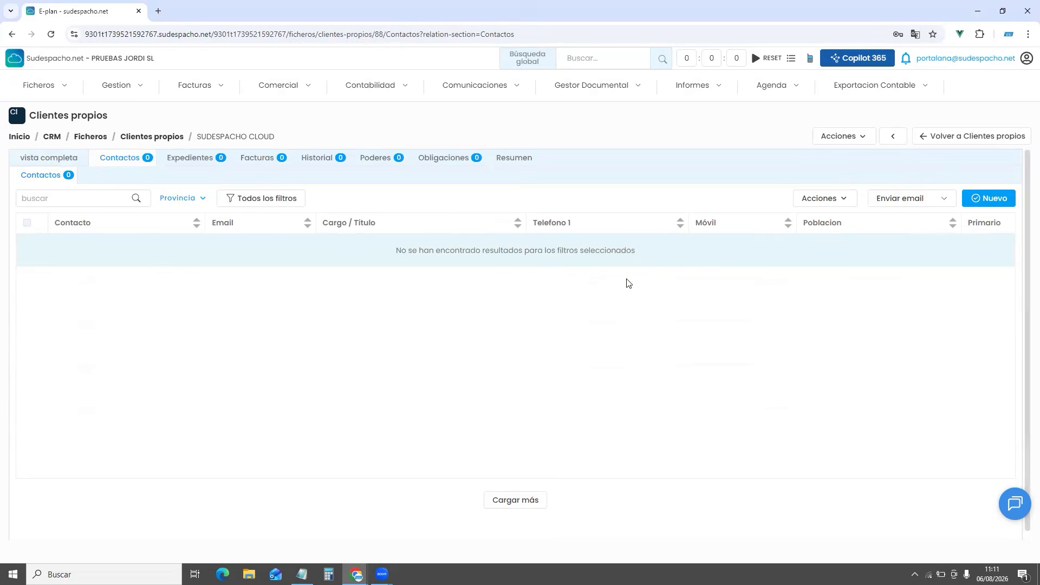
click(993, 201)
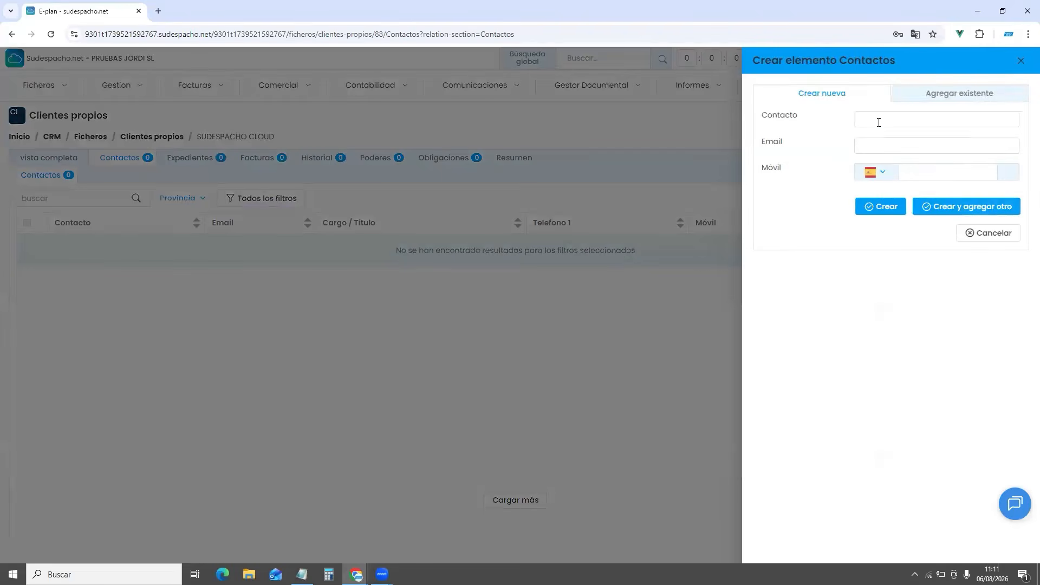
click(877, 118)
text(d)
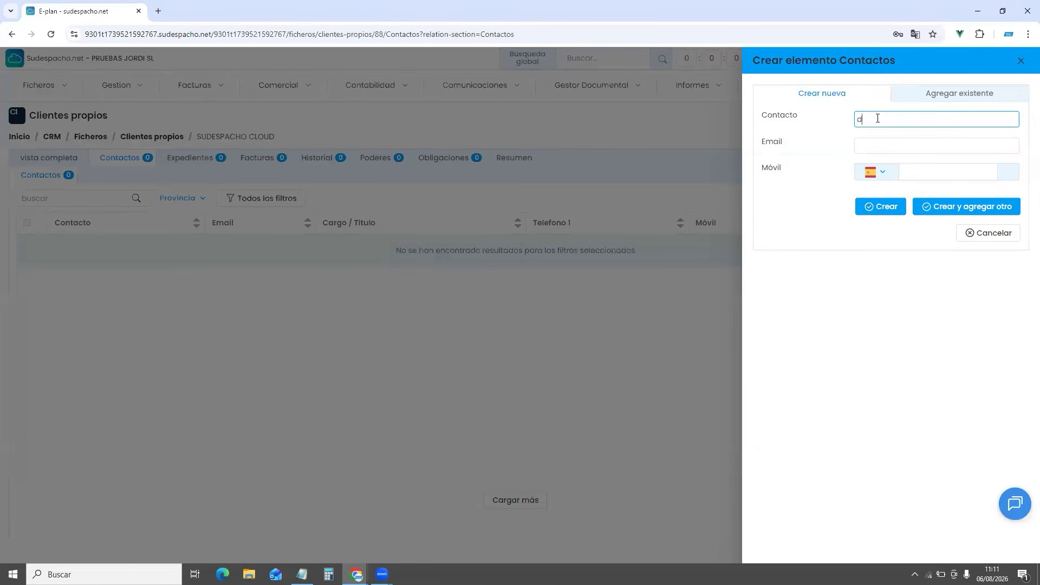
text(IRECCIÓN)
key(BackSpace)
key(BackSpace)
key(BackSpace)
key(BackSpace)
key(BackSpace)
key(BackSpace)
key(BackSpace)
key(BackSpace)
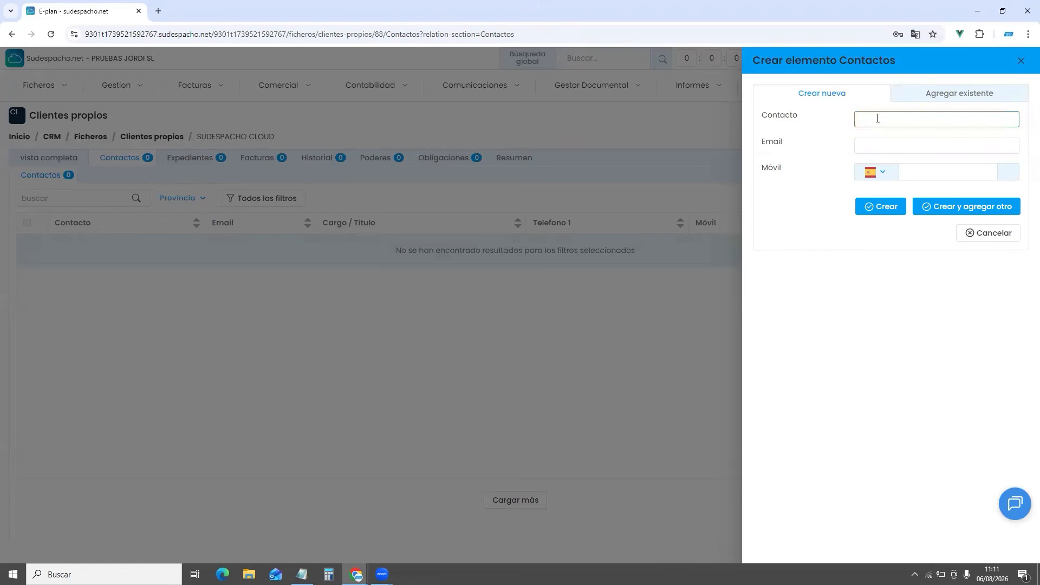
text(DIRECCIÓN)
click(895, 147)
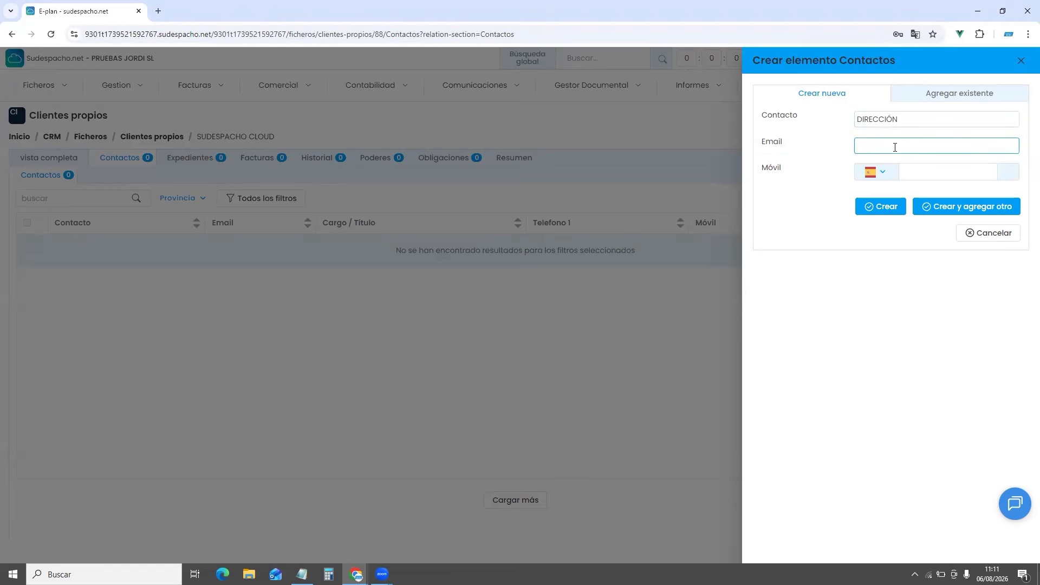
key(Caps_Lock)
click(932, 170)
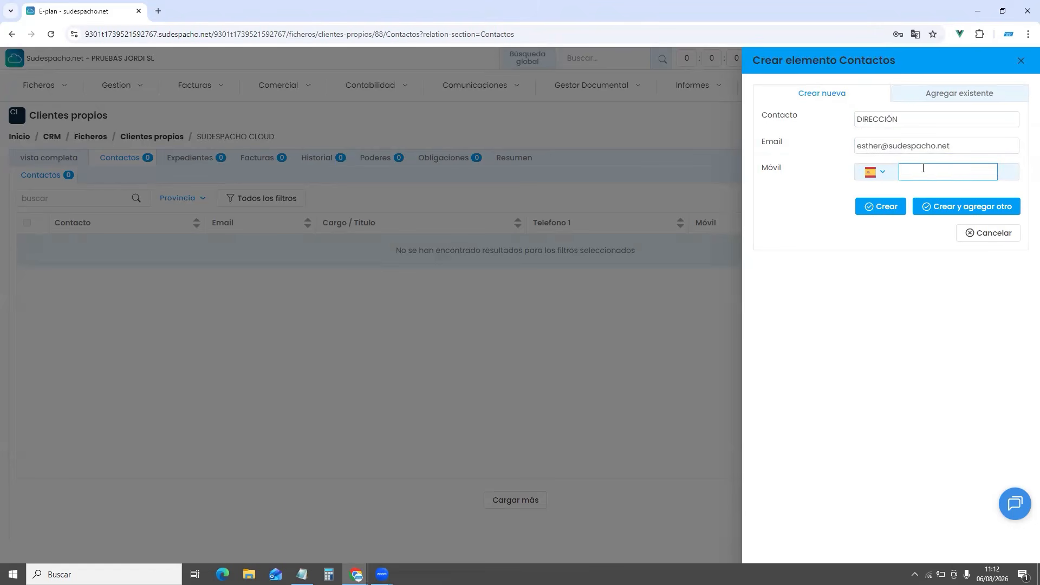
click(880, 206)
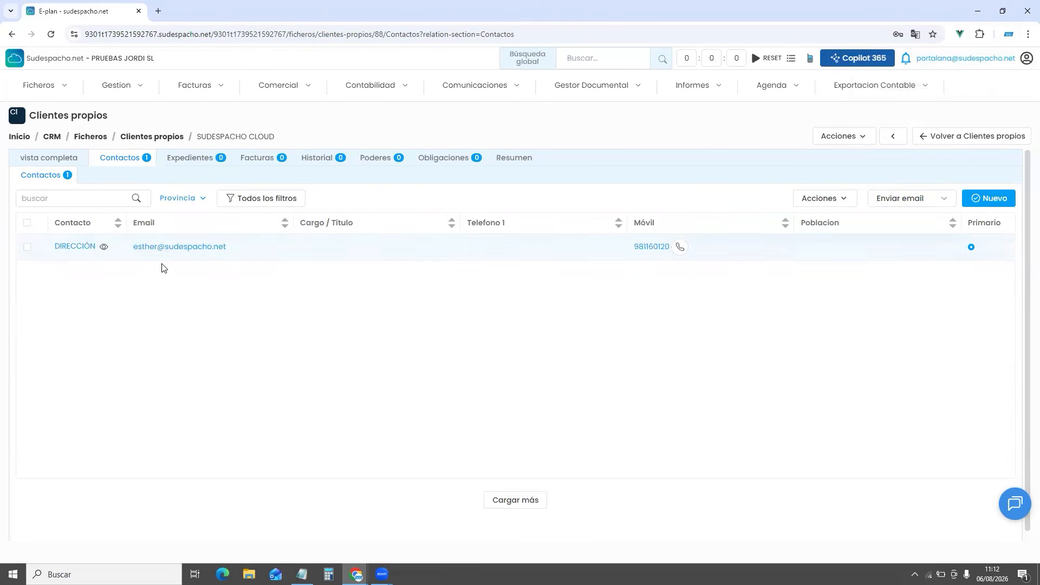
Show the client's Expedientes tab, listing judicial case 132 (Civil, Despido)
click(50, 160)
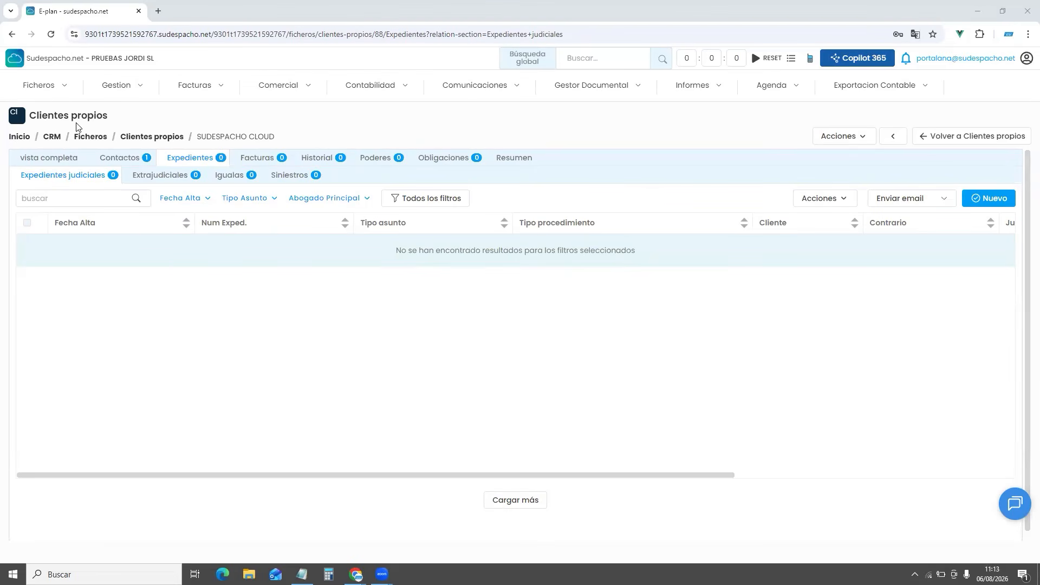
click(51, 92)
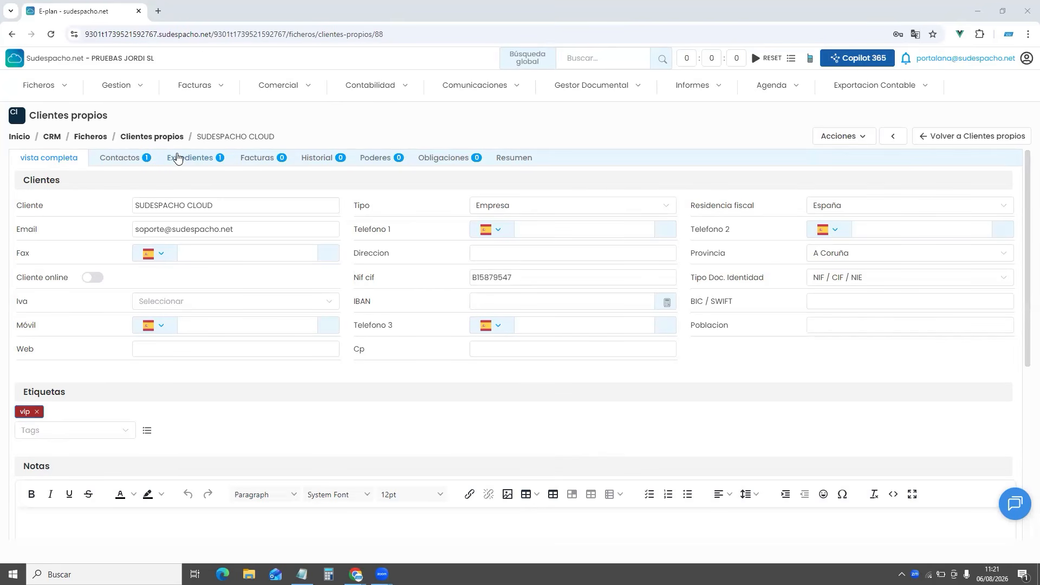
click(196, 162)
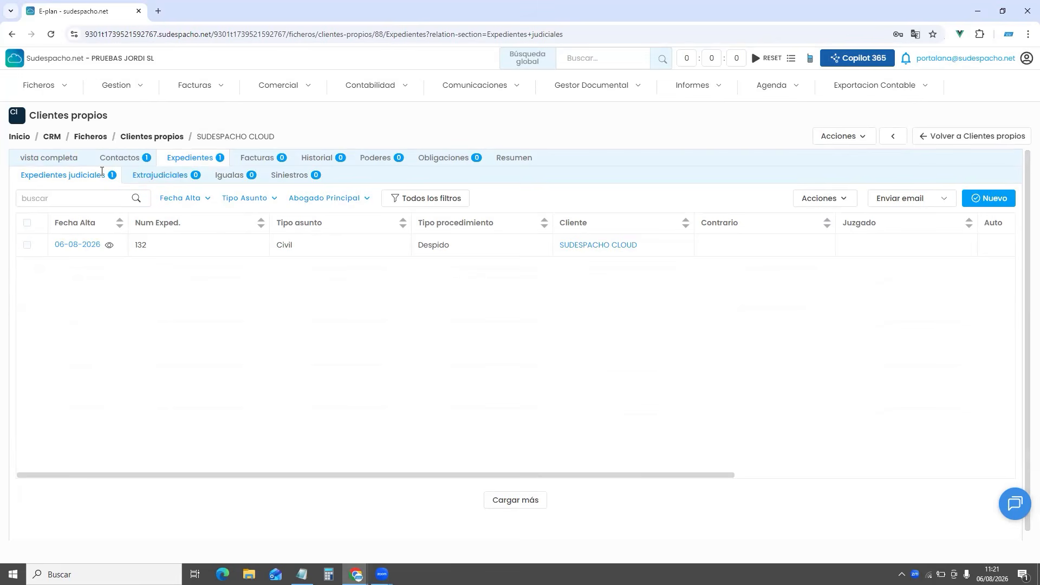
Create judicial expediente number 1 in series TO, dated today, with a main lawyer assigned
click(979, 195)
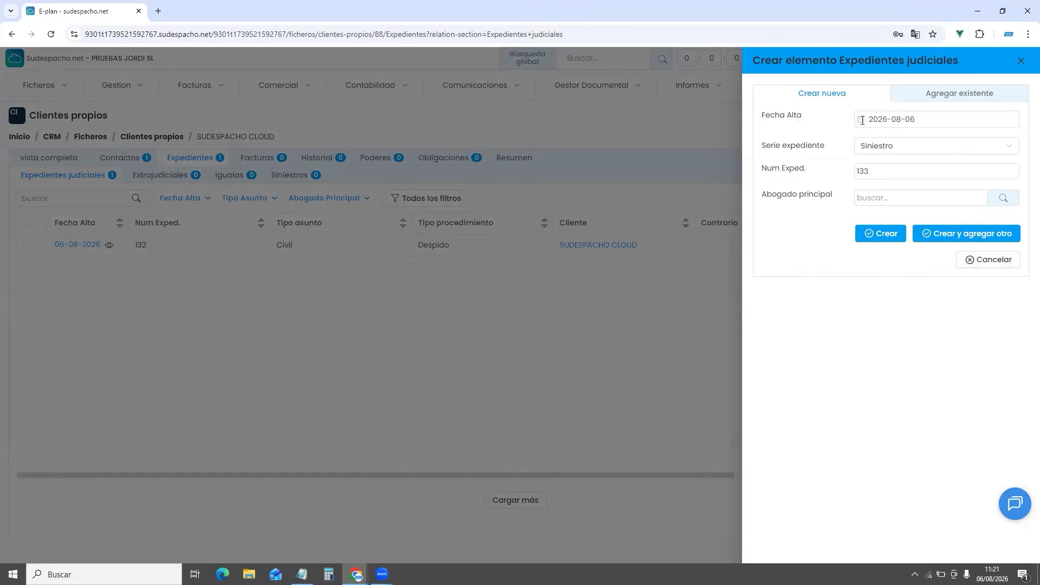
click(931, 119)
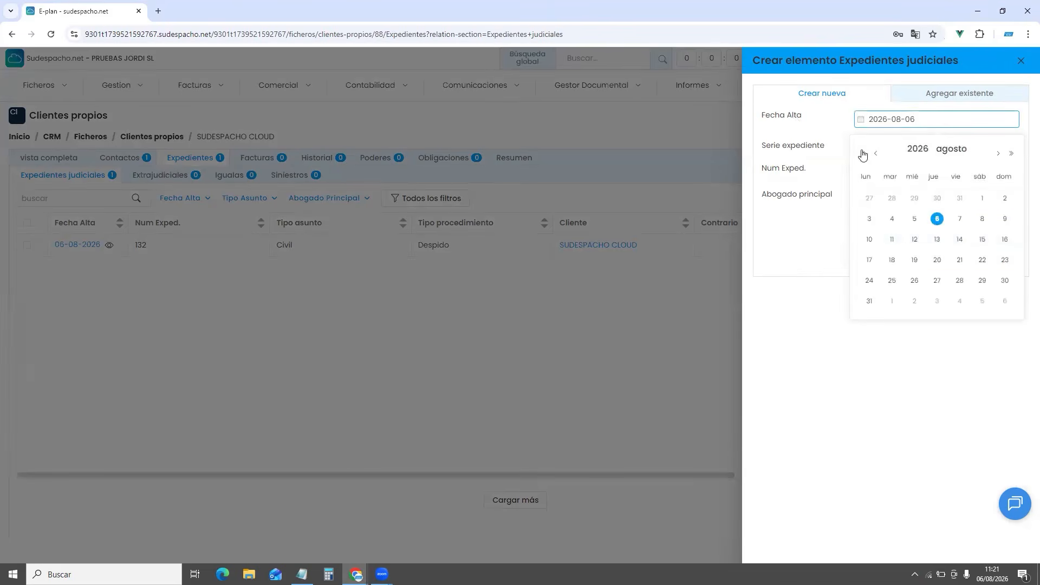
click(801, 120)
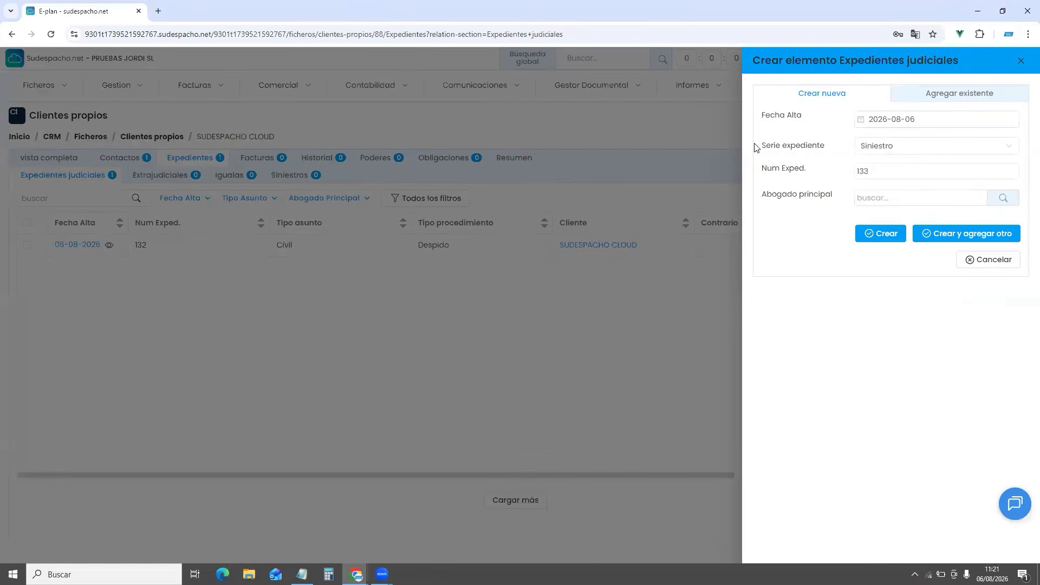
triple_click(808, 145)
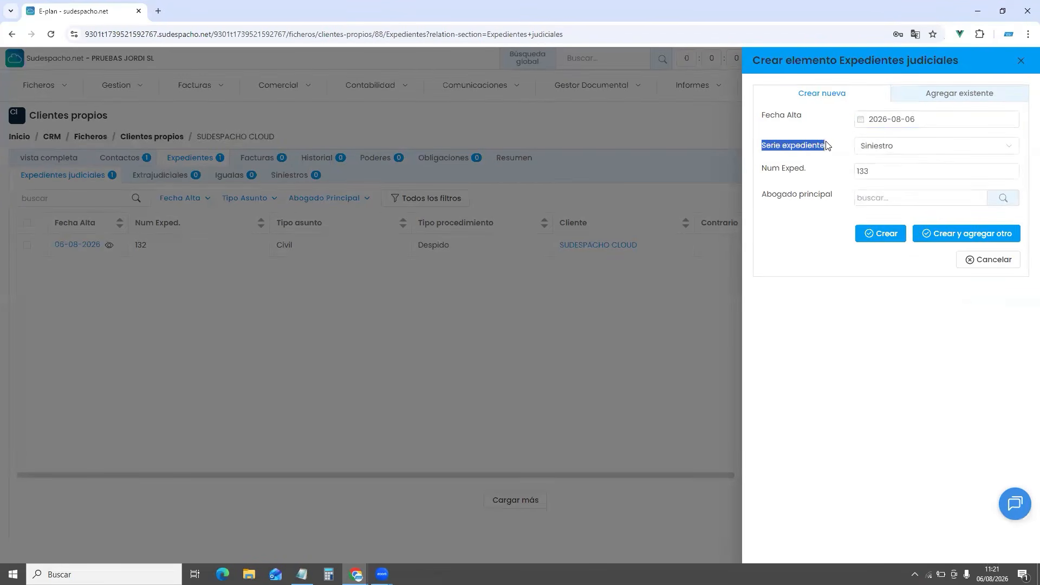
click(891, 146)
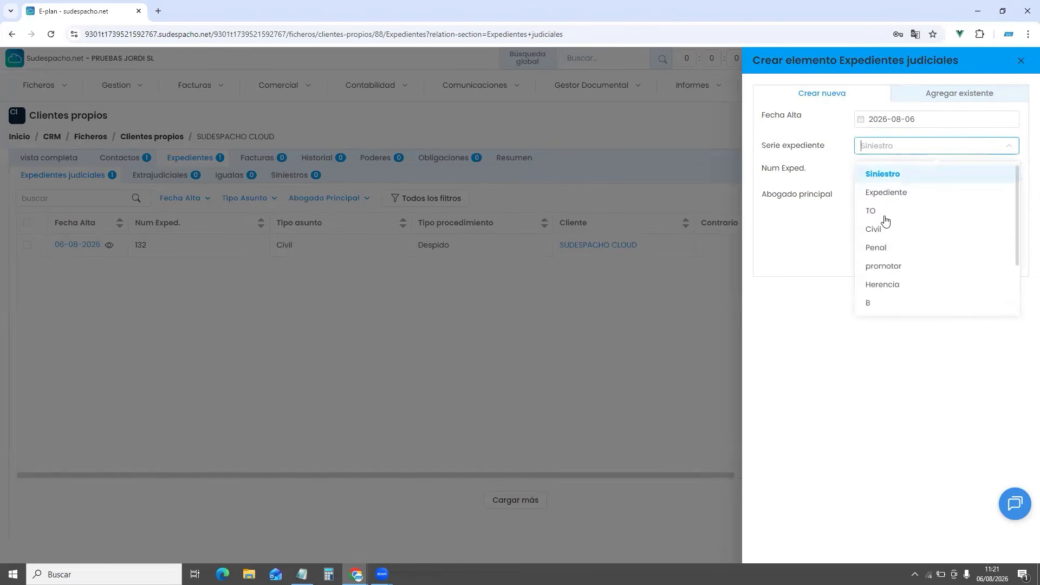
click(877, 210)
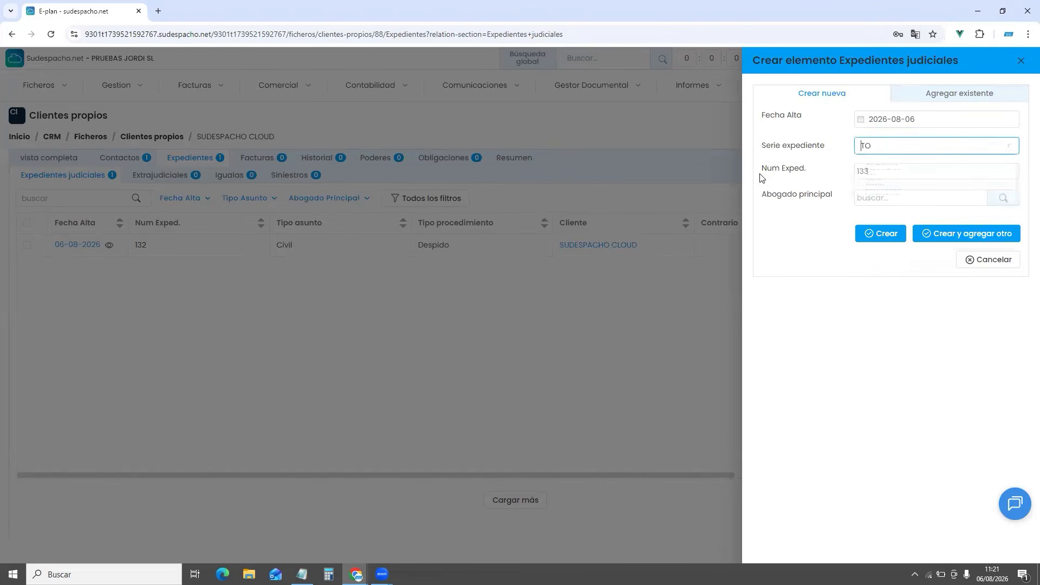
drag(759, 168, 819, 176)
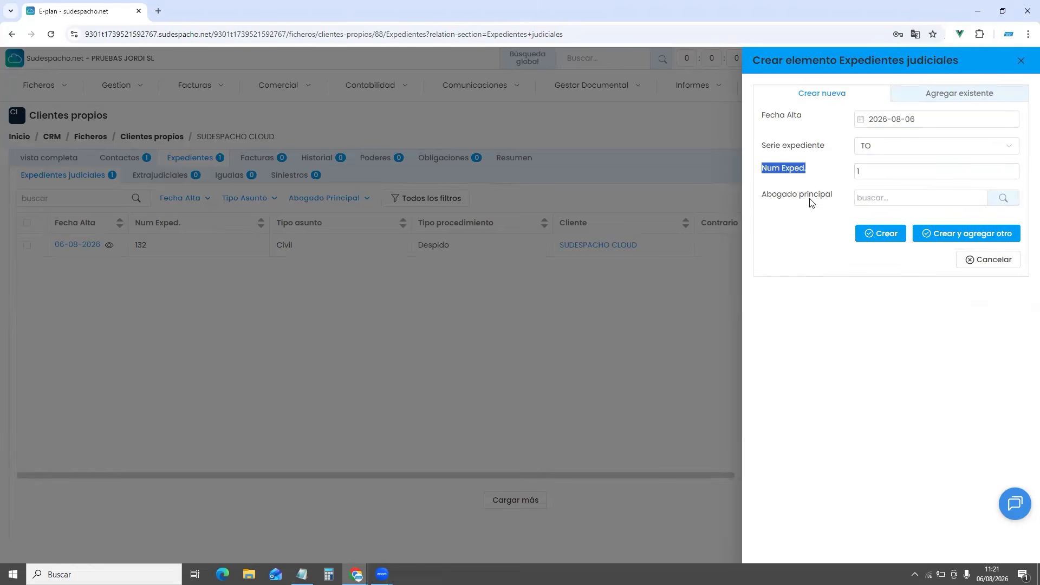
click(875, 198)
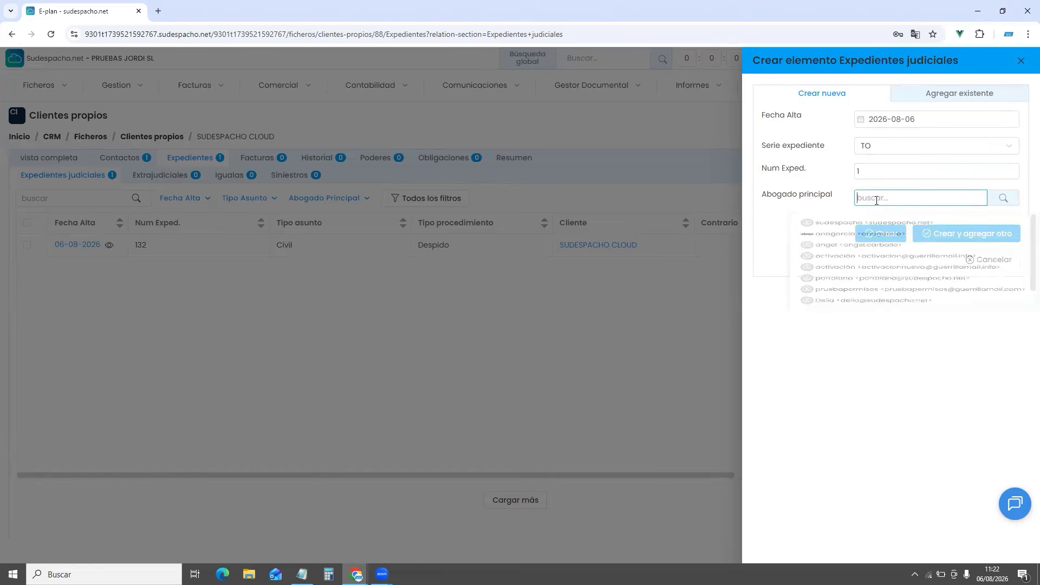
click(828, 357)
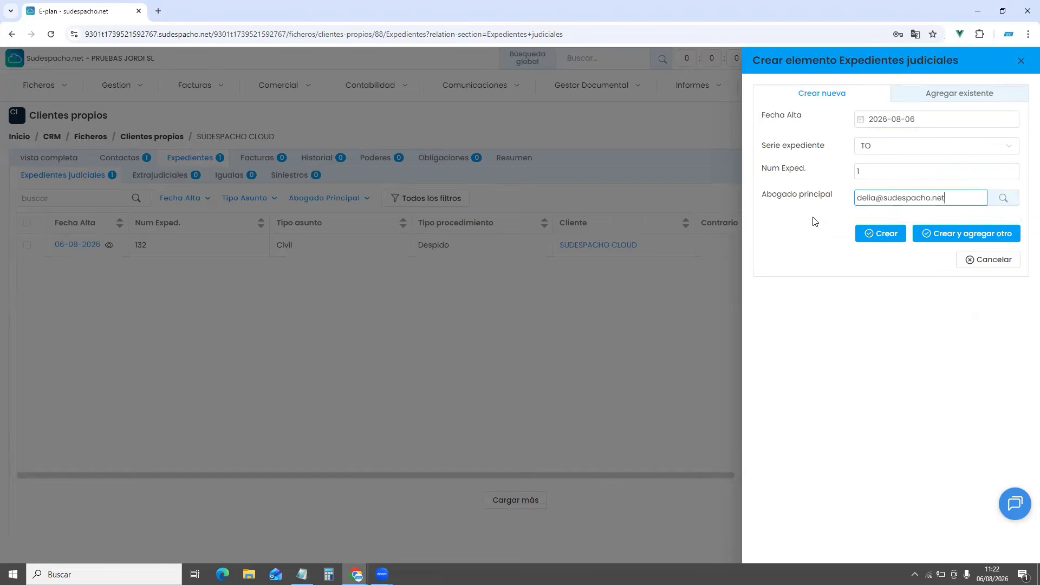
click(873, 240)
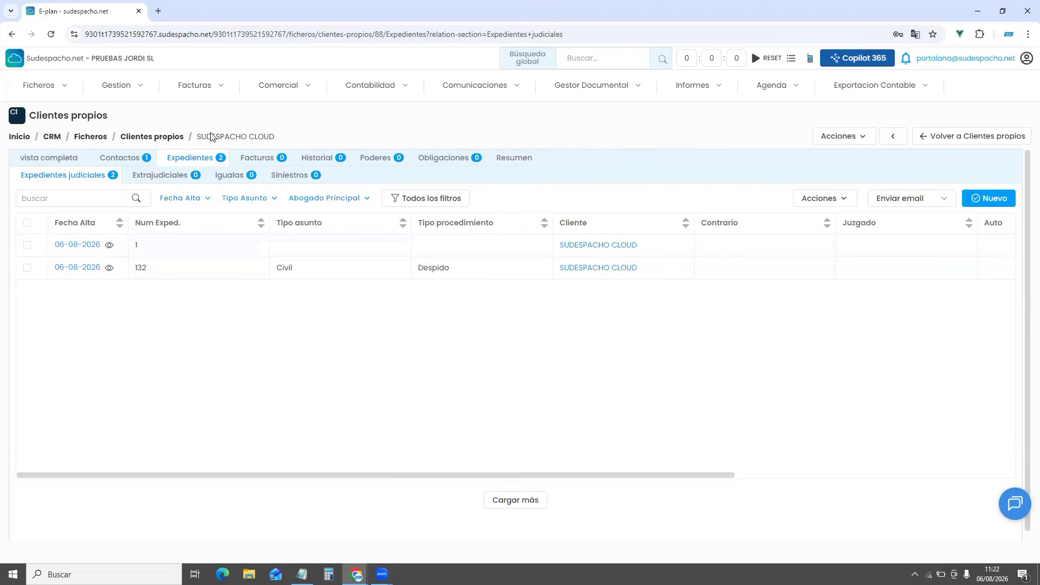
Open expediente 1, try the historical-file fields, then discard those changes
click(74, 245)
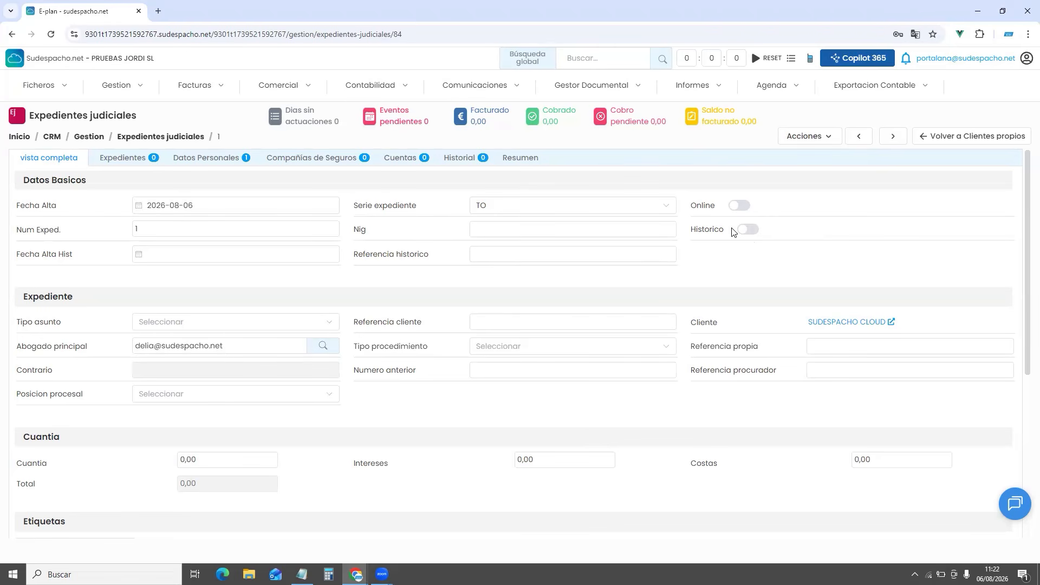
click(747, 231)
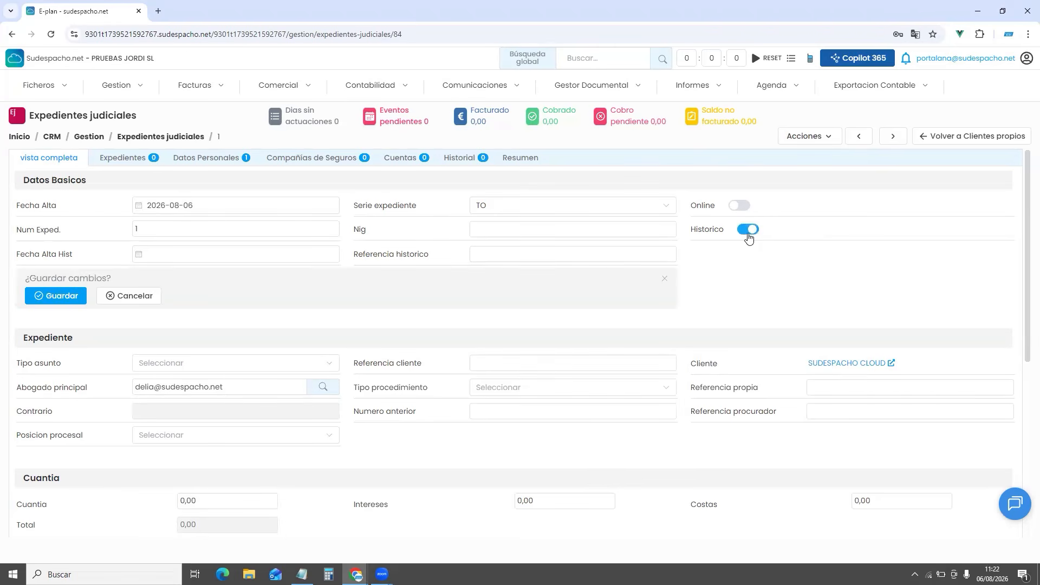
click(167, 255)
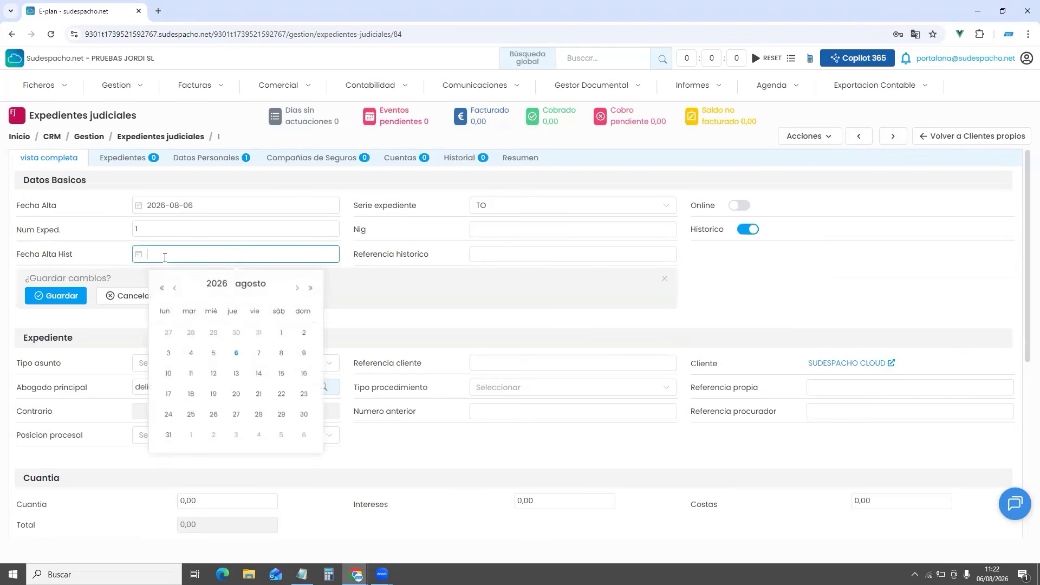
click(495, 253)
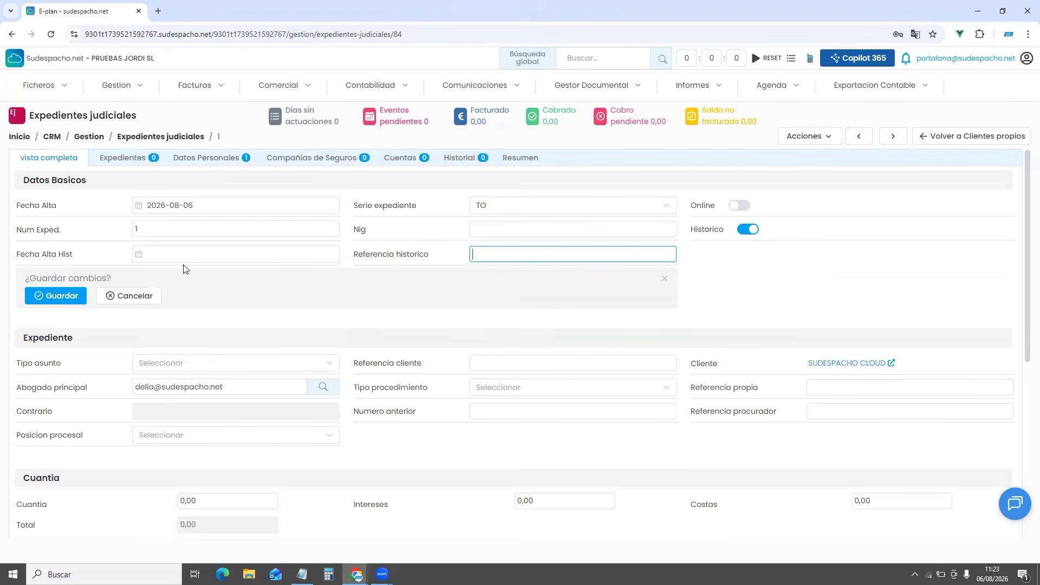
click(145, 297)
scroll(343, 279, down, 1)
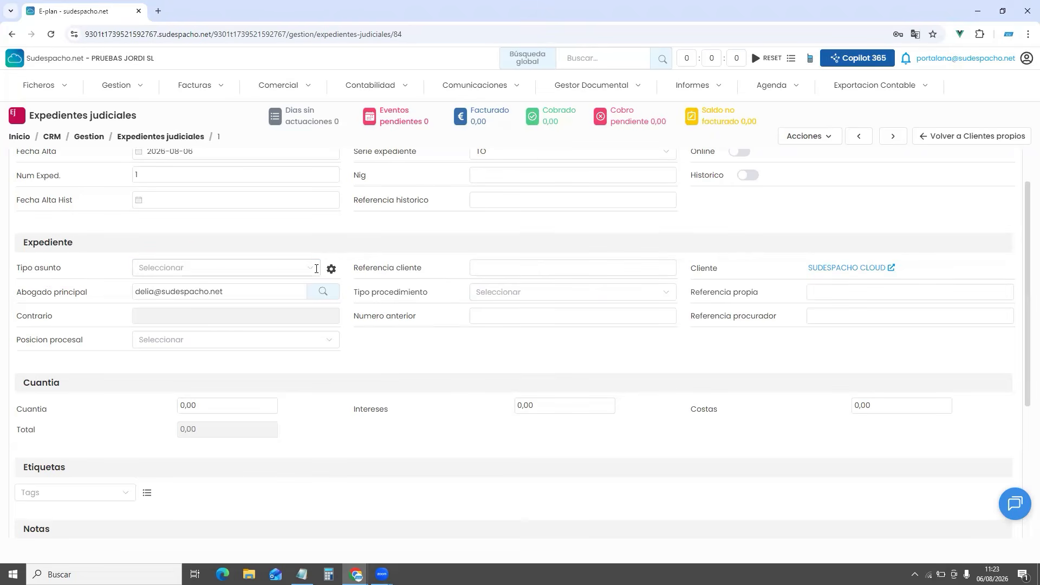
Set Tipo asunto to Laboral and Tipo procedimiento to Despido
click(327, 268)
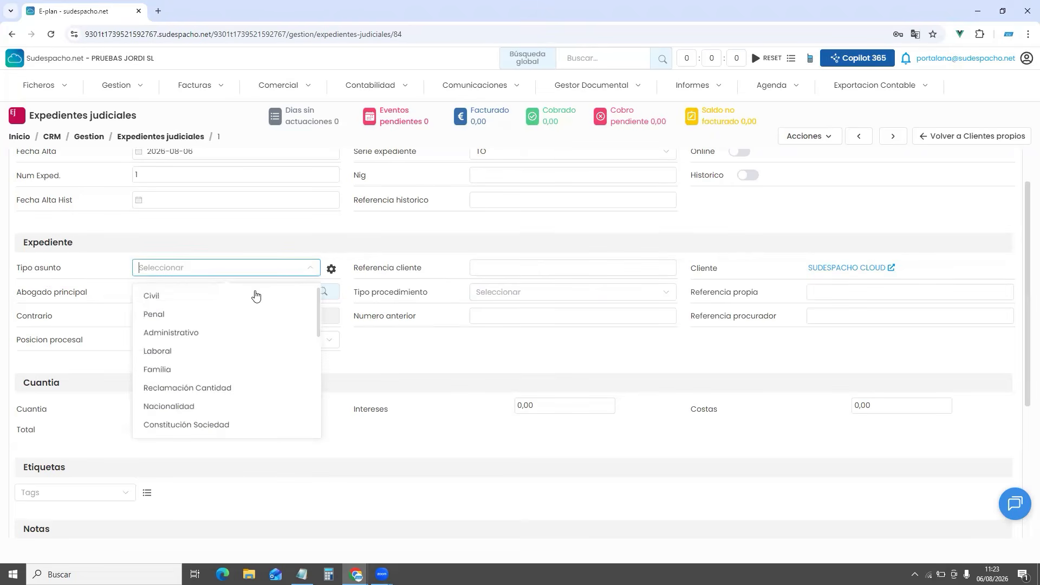
click(202, 351)
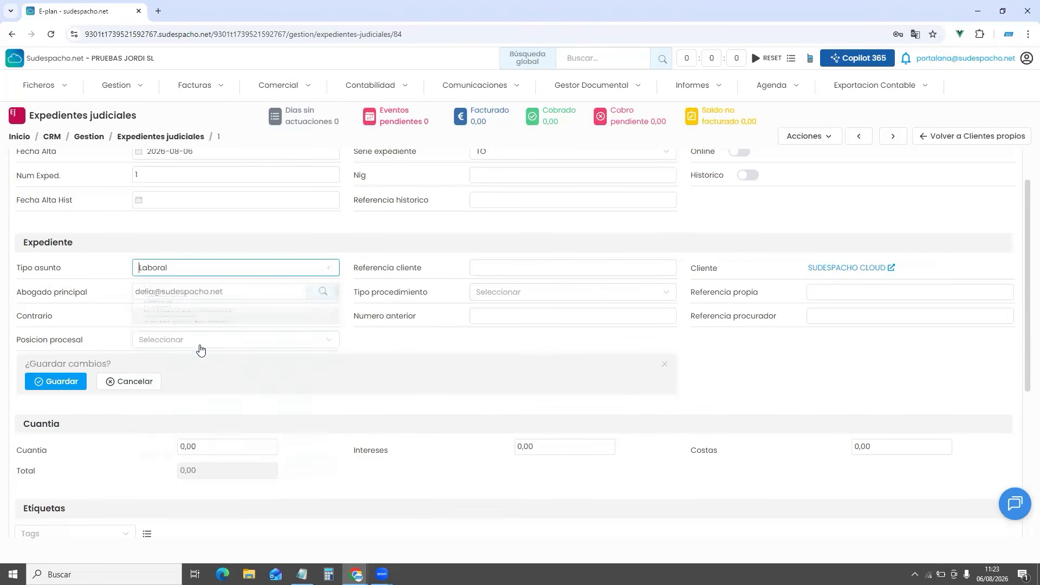
click(486, 294)
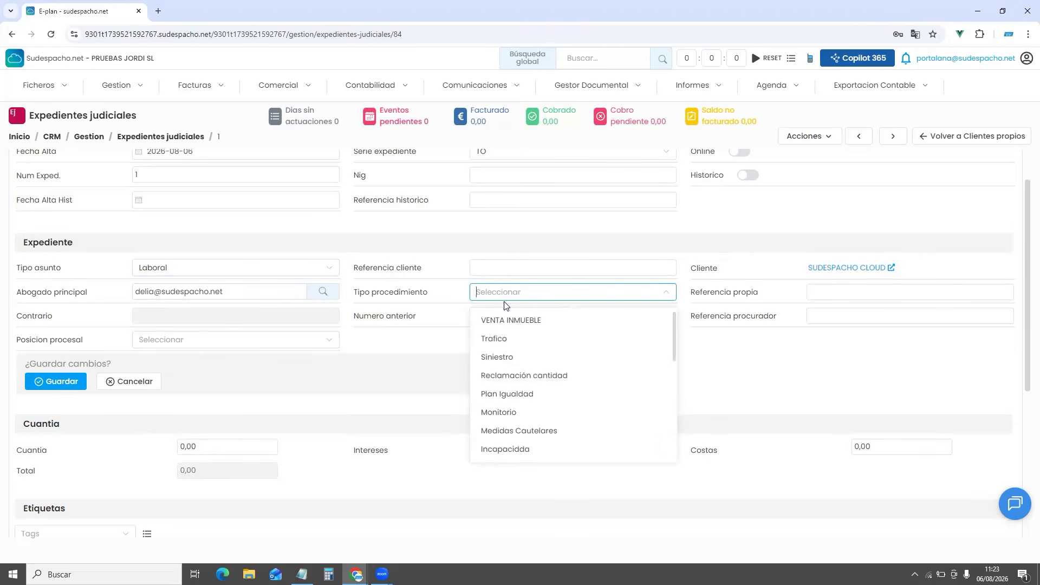
scroll(508, 417, down, 2)
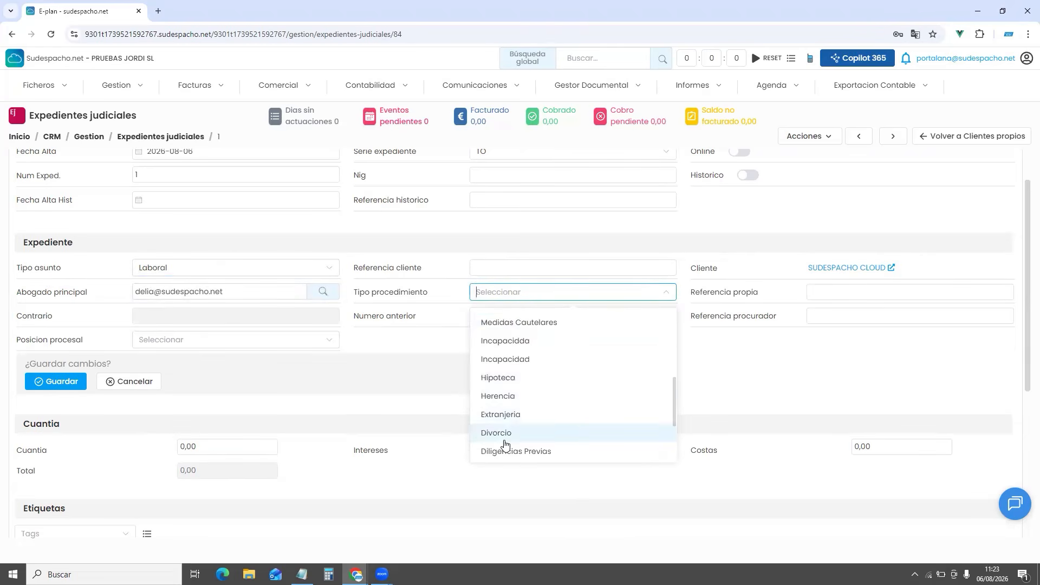
scroll(507, 436, down, 1)
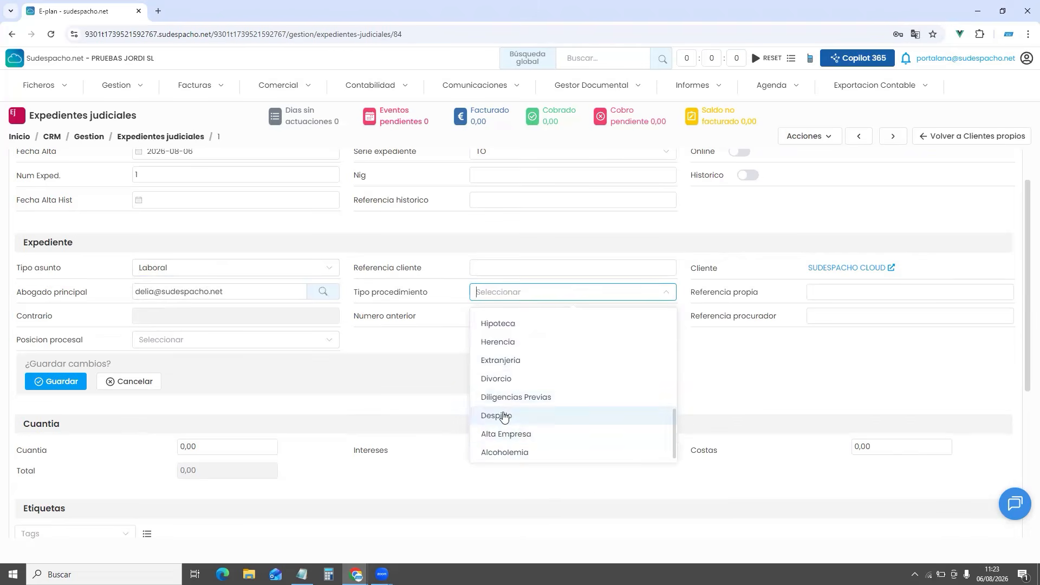
click(503, 417)
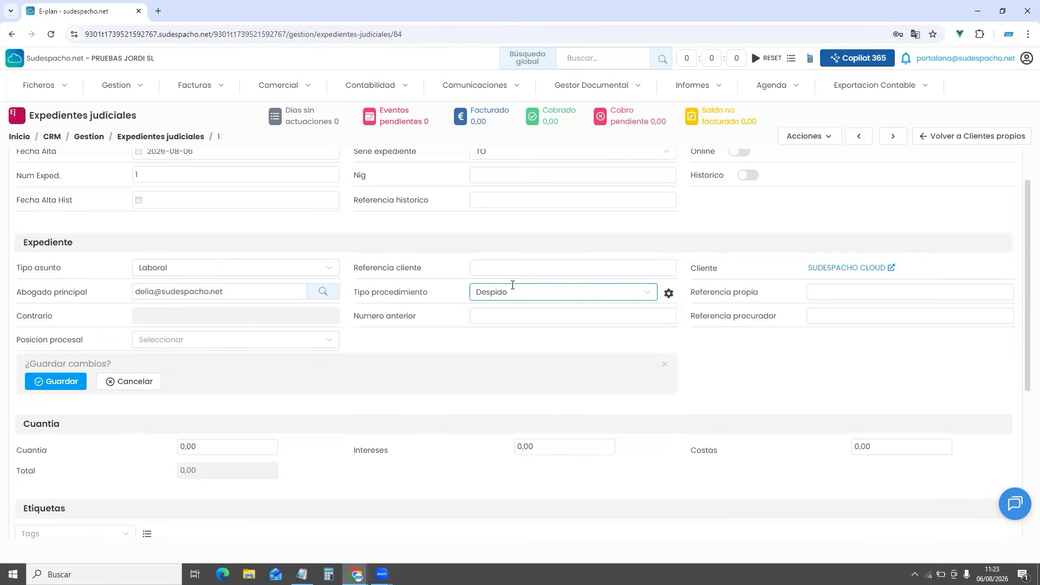
scroll(385, 328, up, 1)
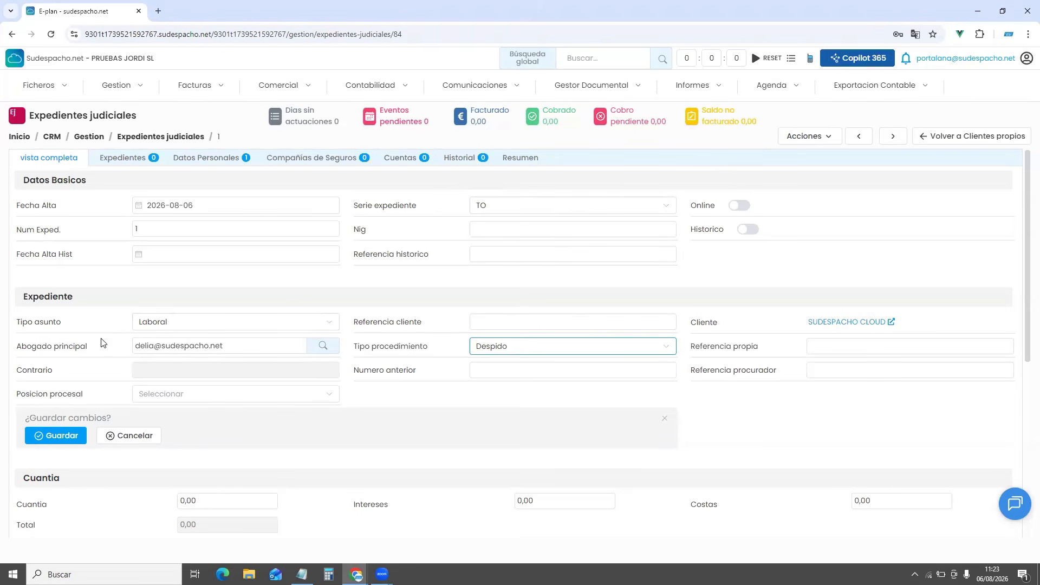
mouse_move(667, 347)
Delete the Plan Igualdad option from the procedure-type settings, save the list and close it
click(667, 346)
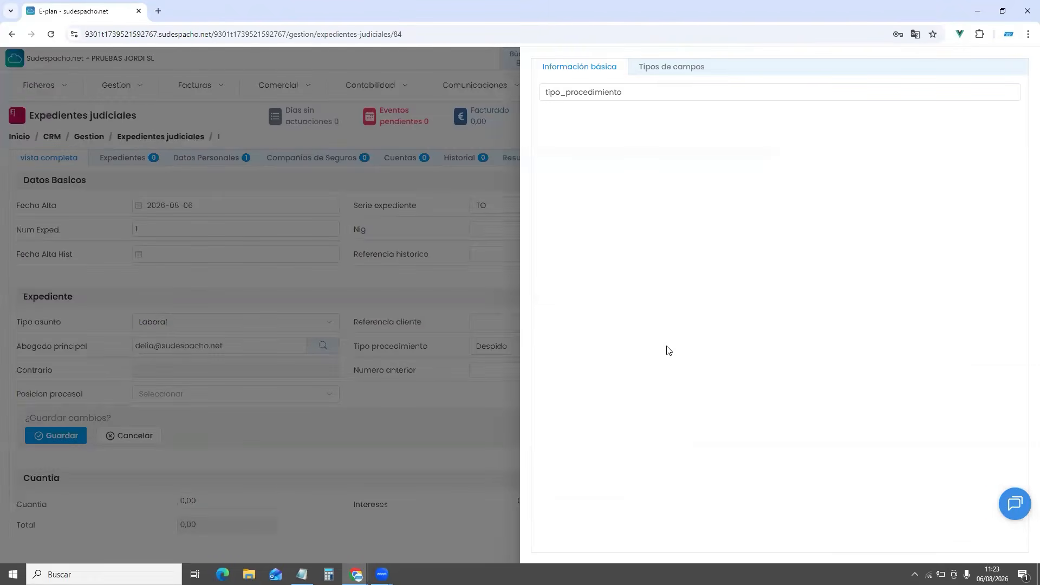
click(663, 70)
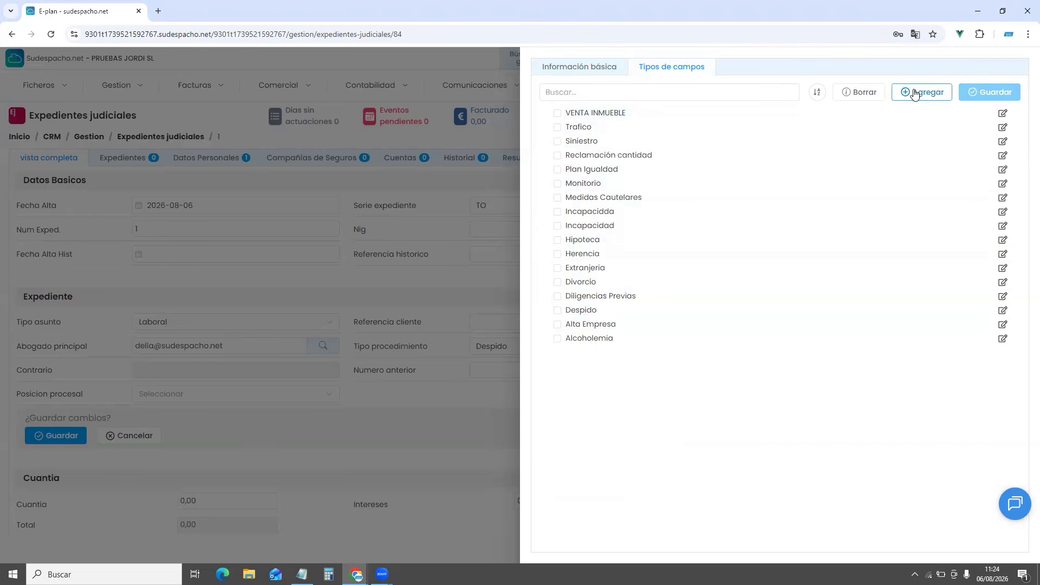
click(557, 173)
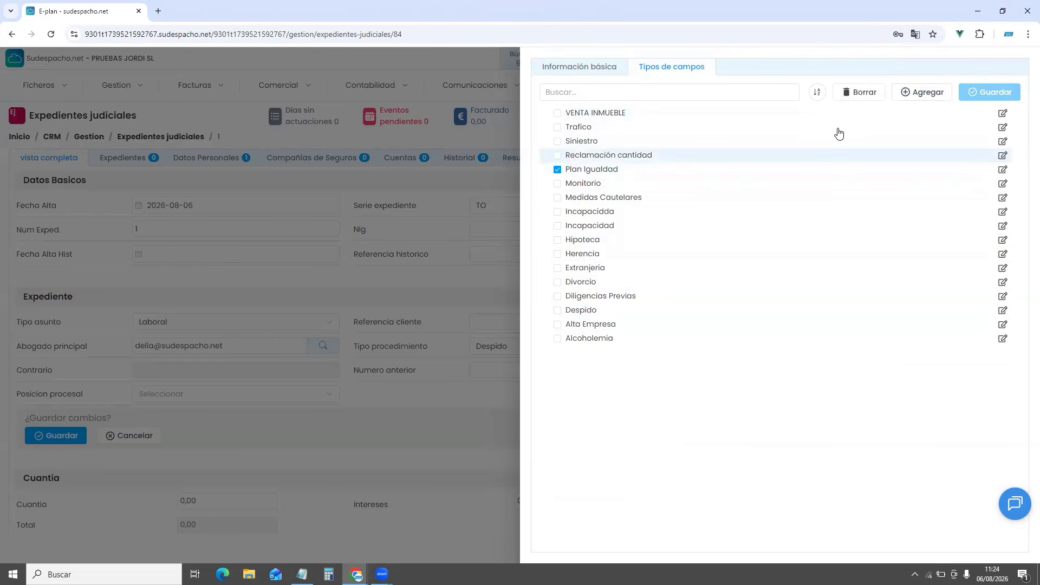
click(858, 92)
click(598, 324)
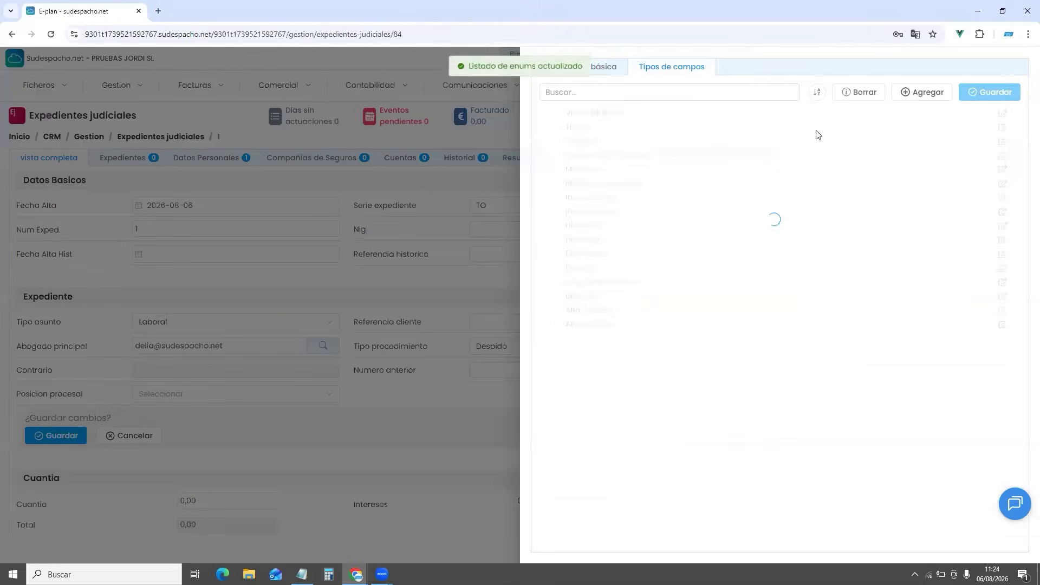
click(817, 94)
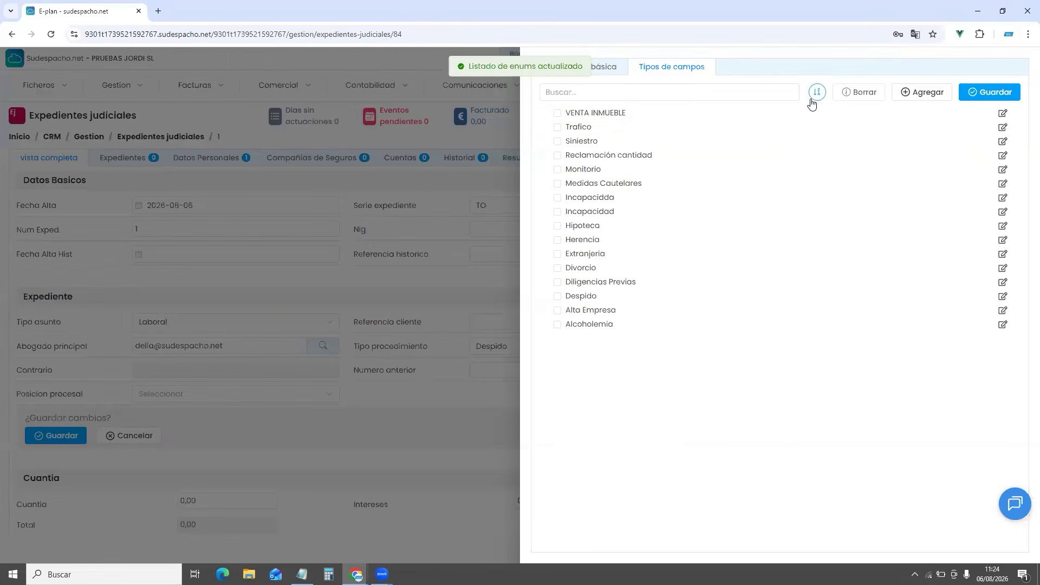
click(990, 92)
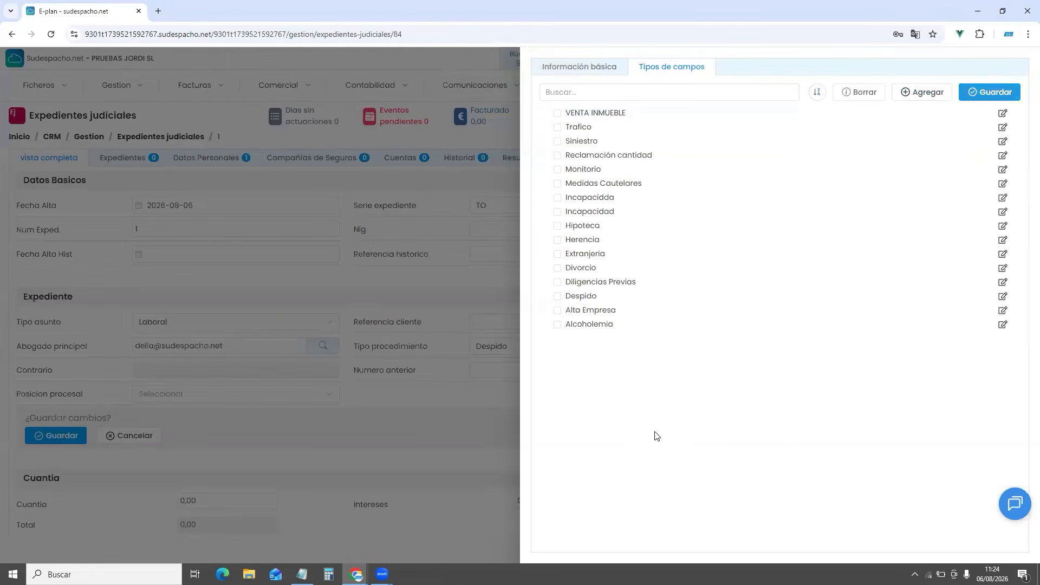
click(435, 274)
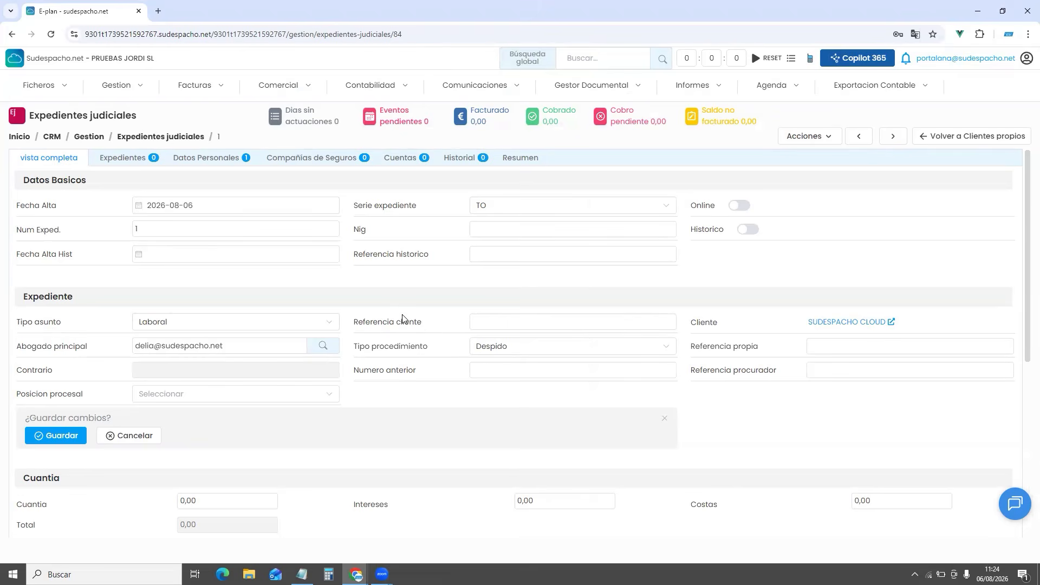
Choose Actor as the Posicion procesal and save expediente 1
drag(353, 320, 461, 337)
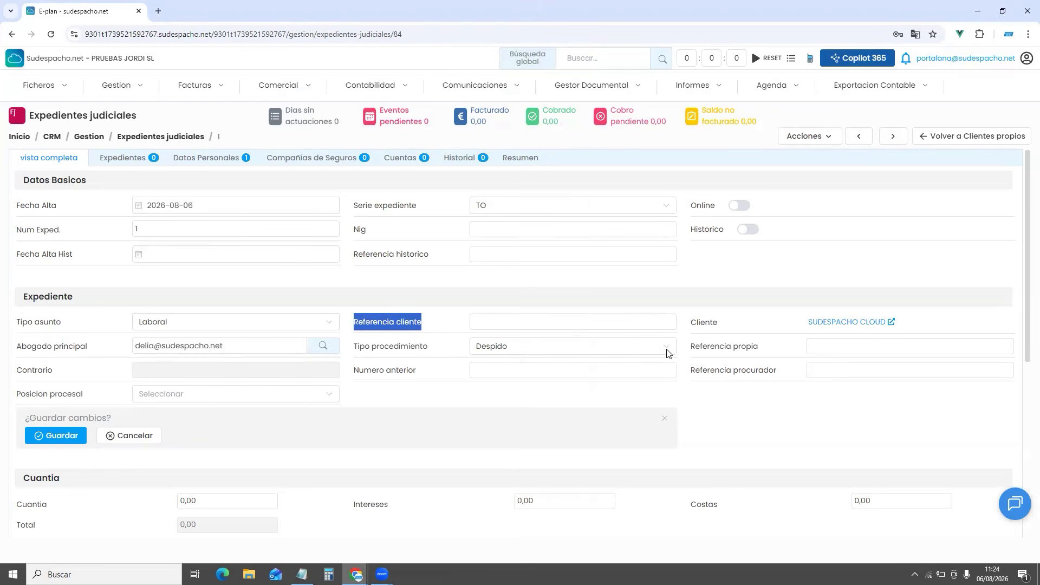
drag(691, 346, 780, 392)
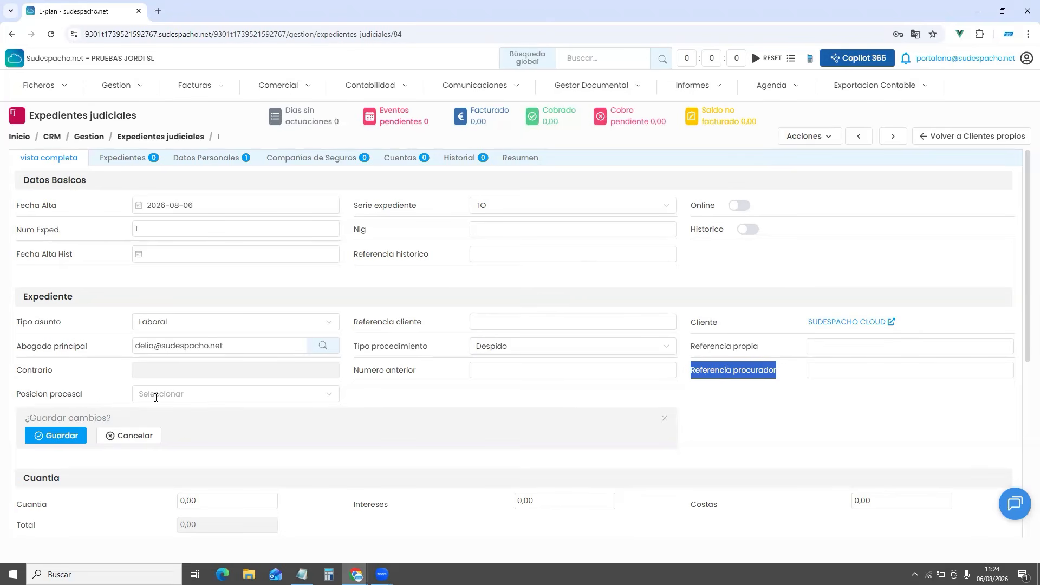
click(174, 393)
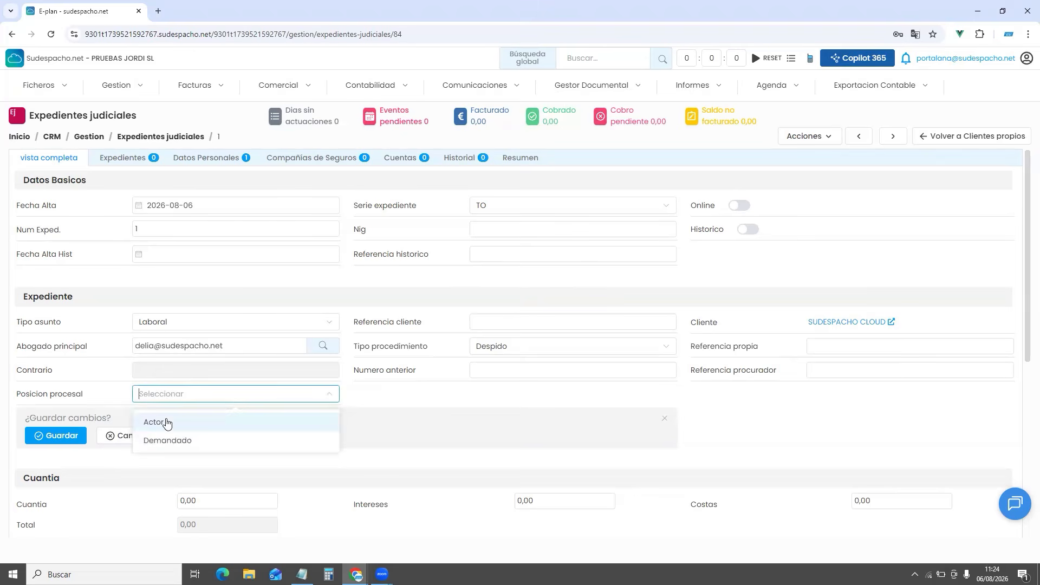
click(167, 423)
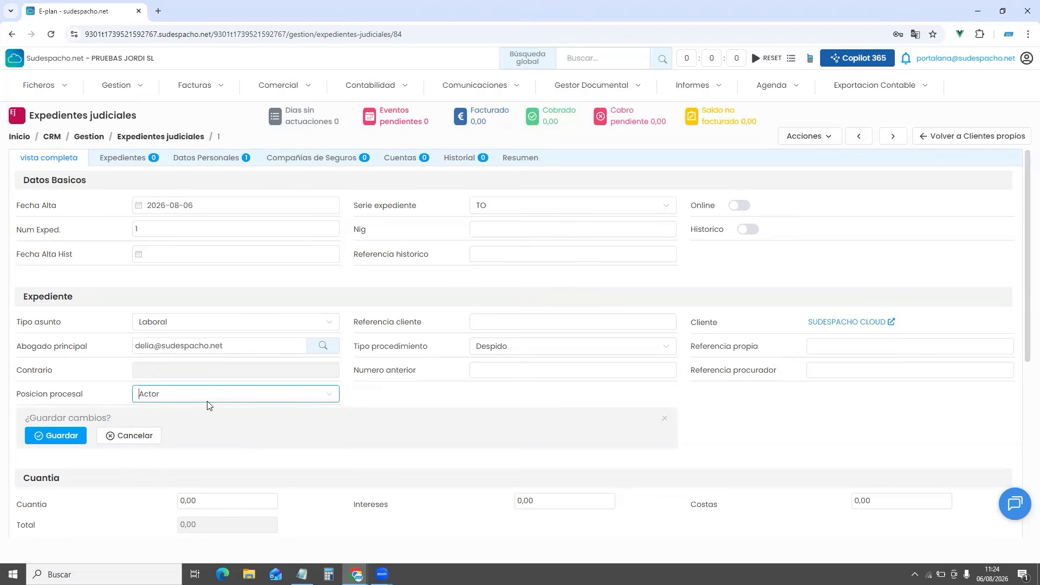
click(48, 441)
scroll(235, 282, down, 3)
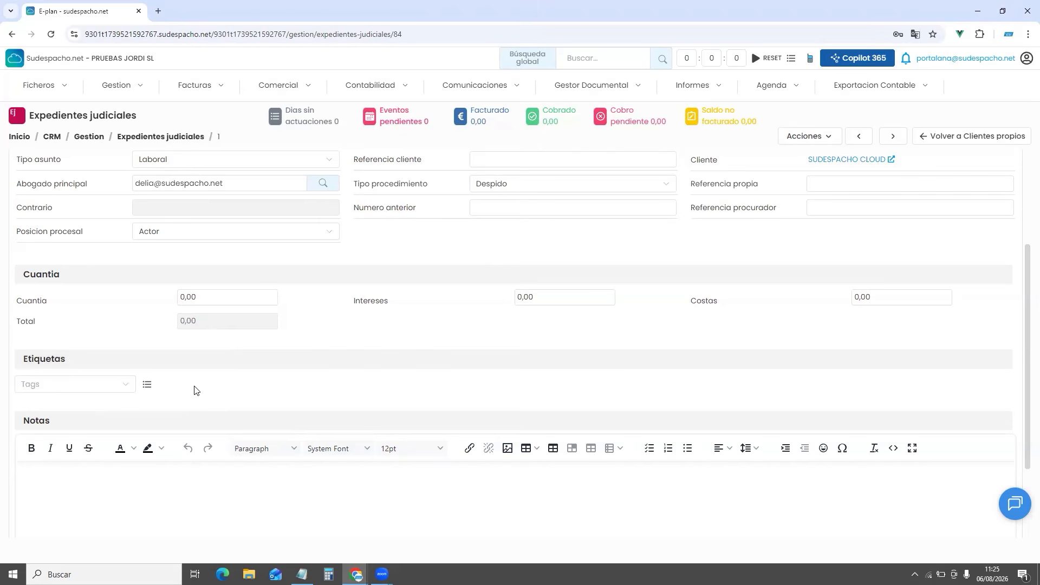
Add the MASC tag in the expediente's Etiquetas field
click(116, 384)
scroll(88, 459, down, 2)
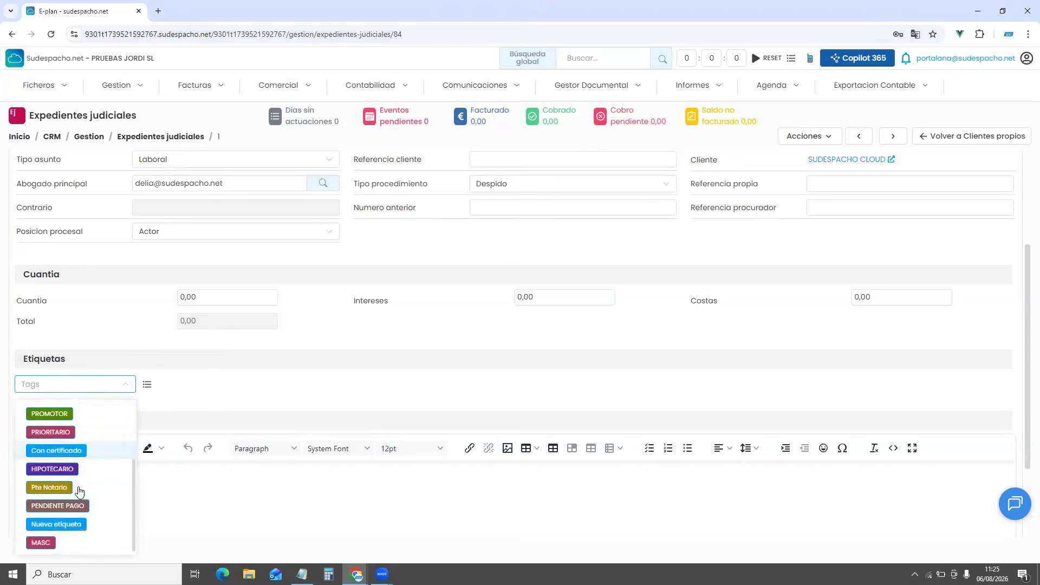
click(65, 546)
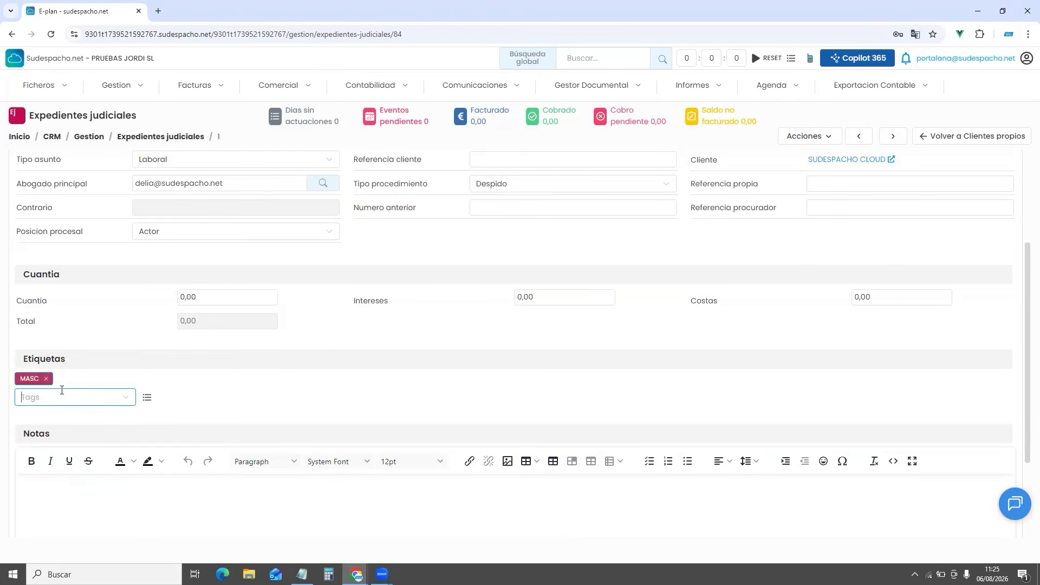
click(268, 395)
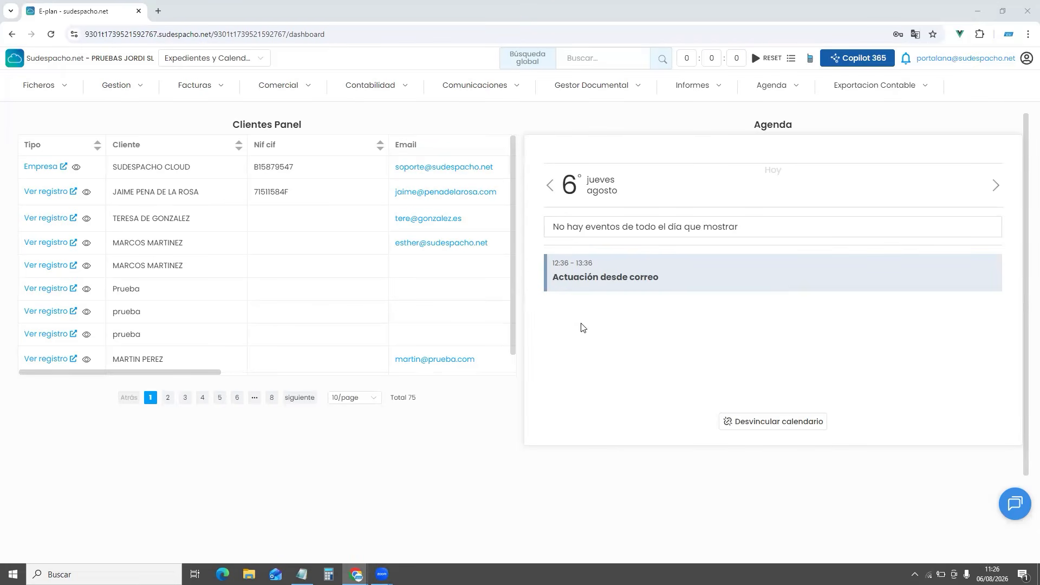
From Gestion > Expedientes judiciales, open the 06-08-2026 expediente and show its Datos Personales
click(127, 89)
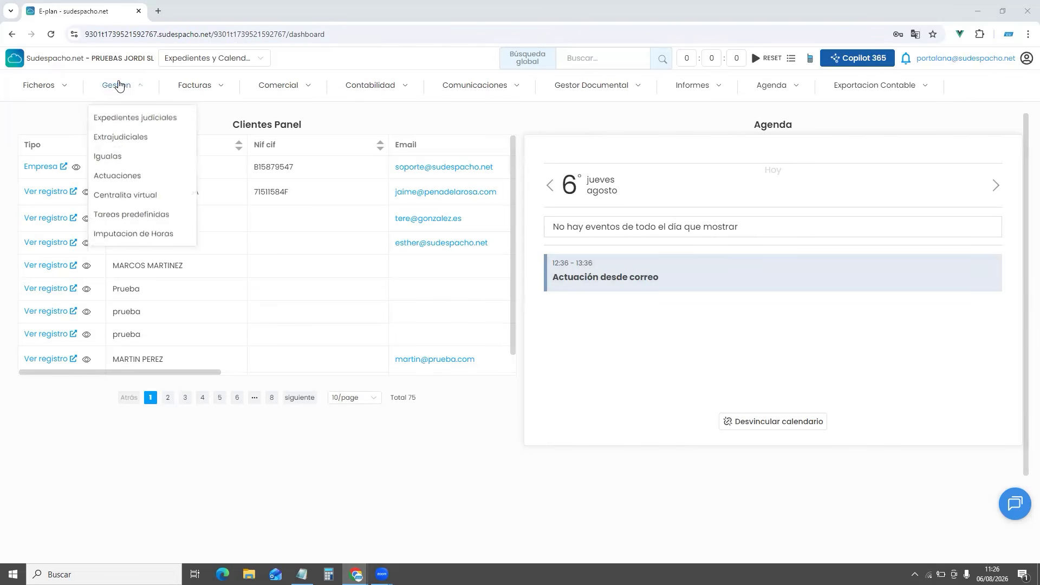
click(126, 116)
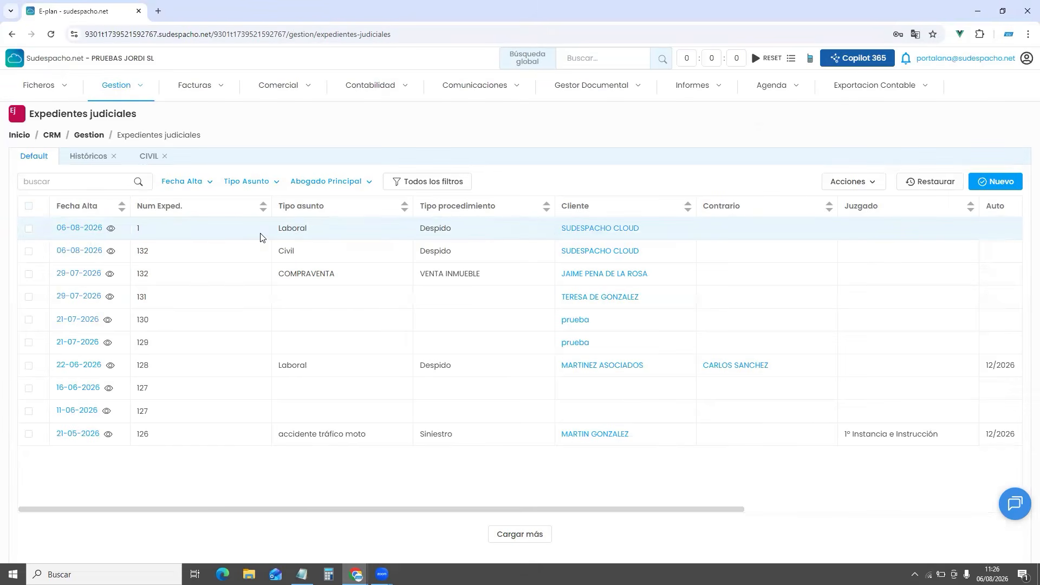
click(76, 229)
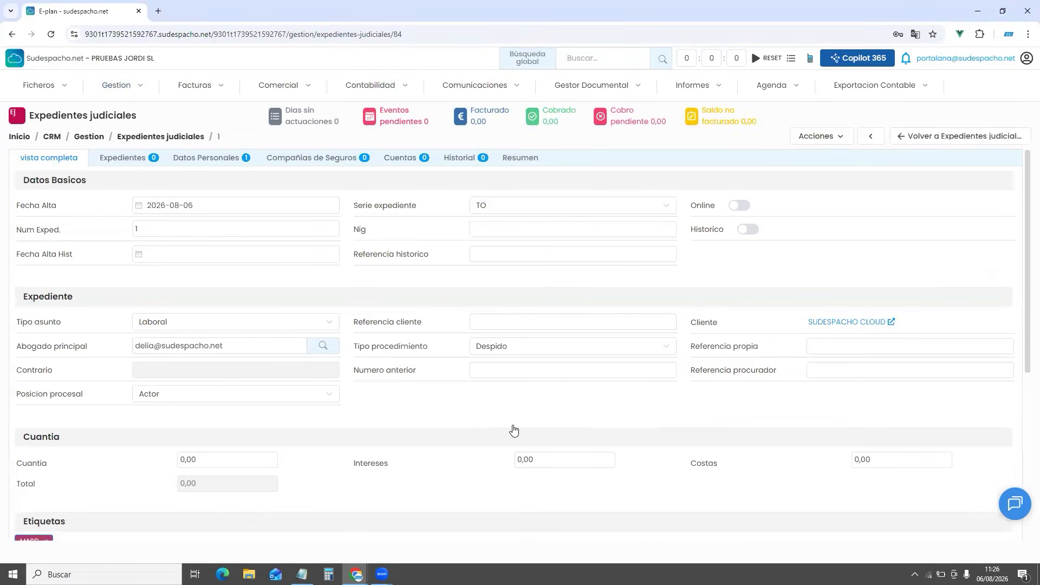
click(217, 161)
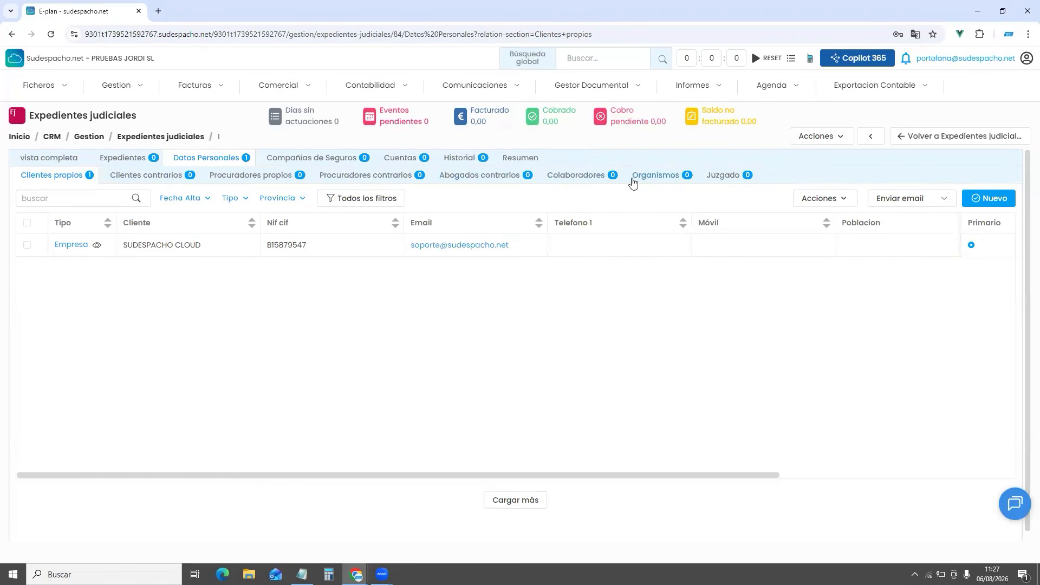
Under Procuradores propios, add an already existing procurador via Agregar existente
click(54, 87)
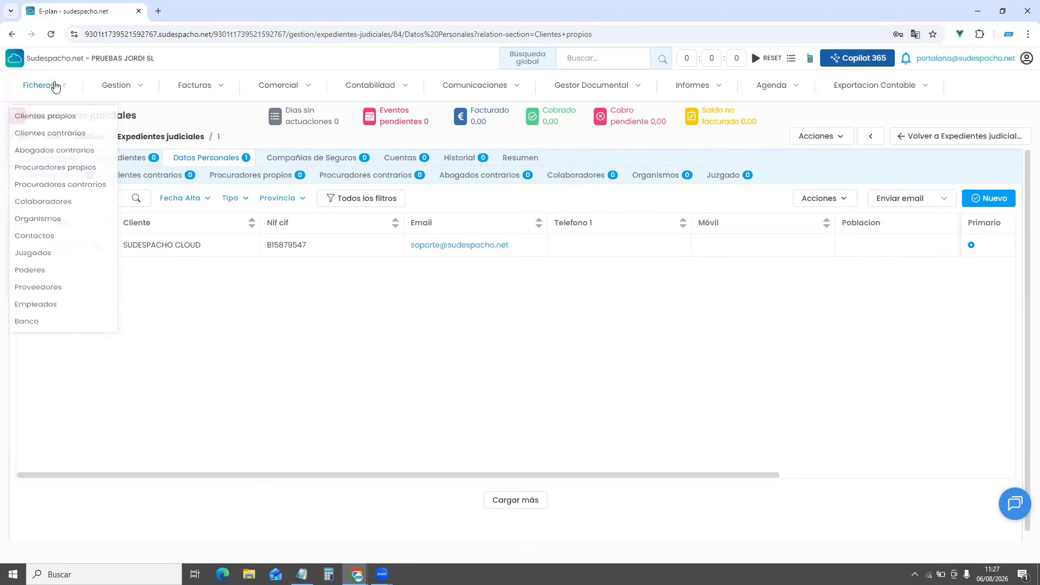
click(348, 378)
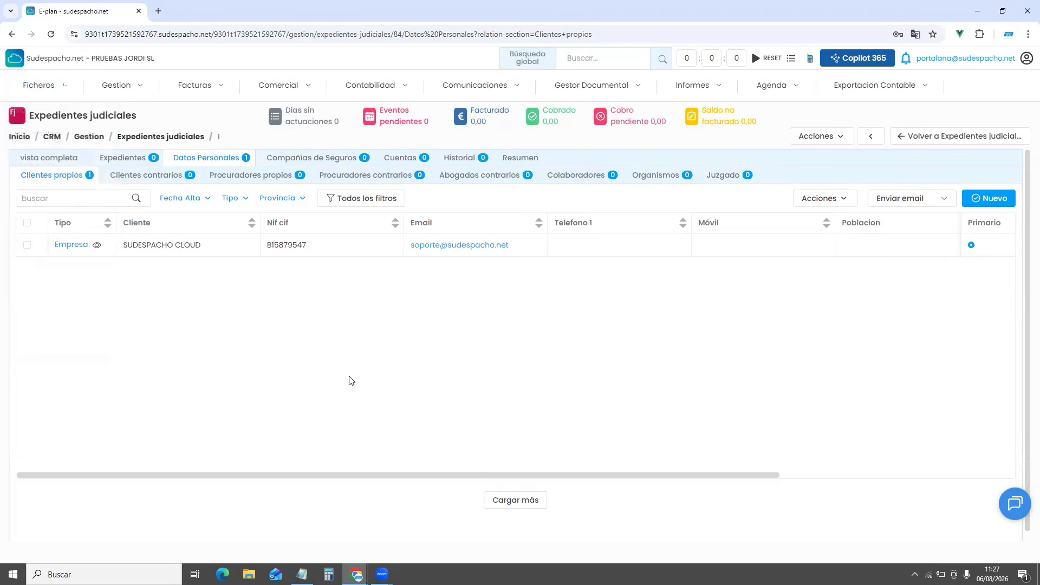
click(273, 174)
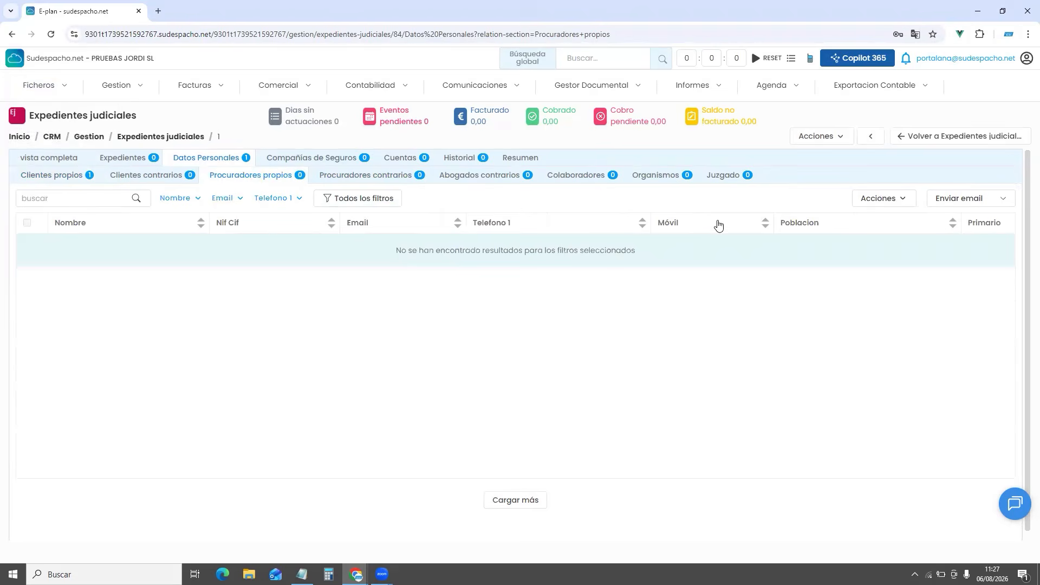
click(991, 204)
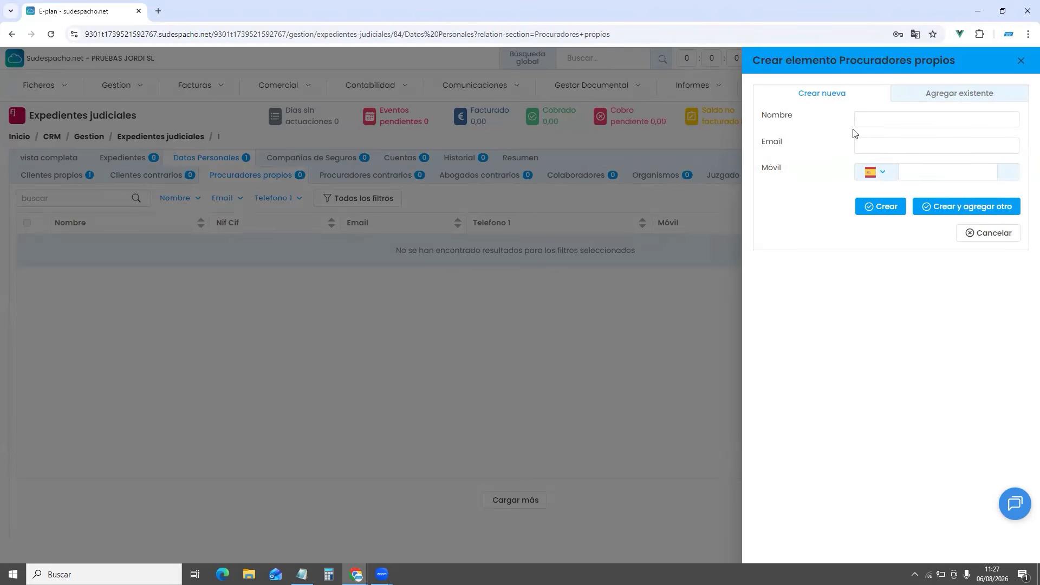
click(927, 99)
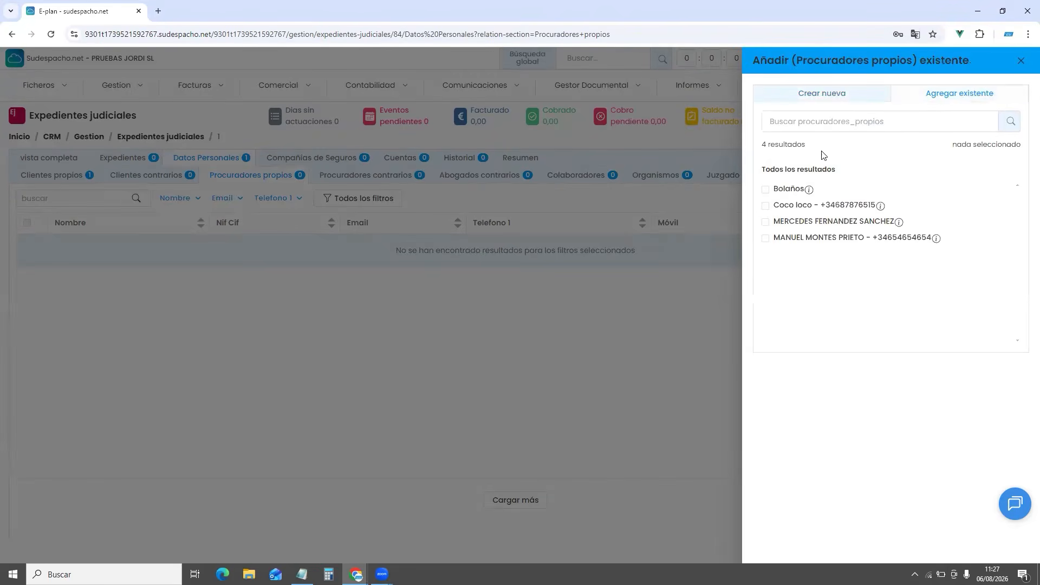
click(765, 222)
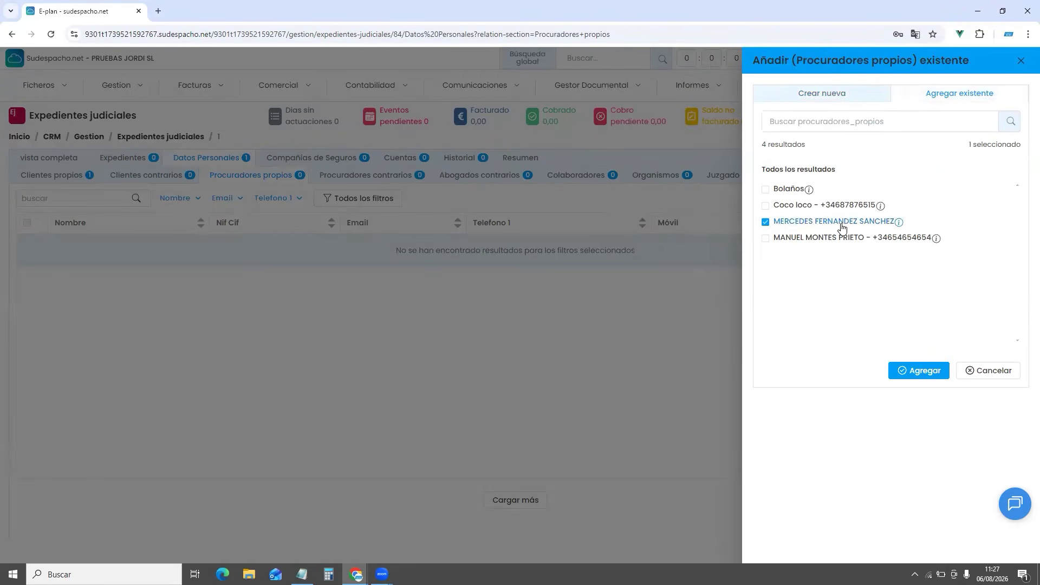
click(924, 372)
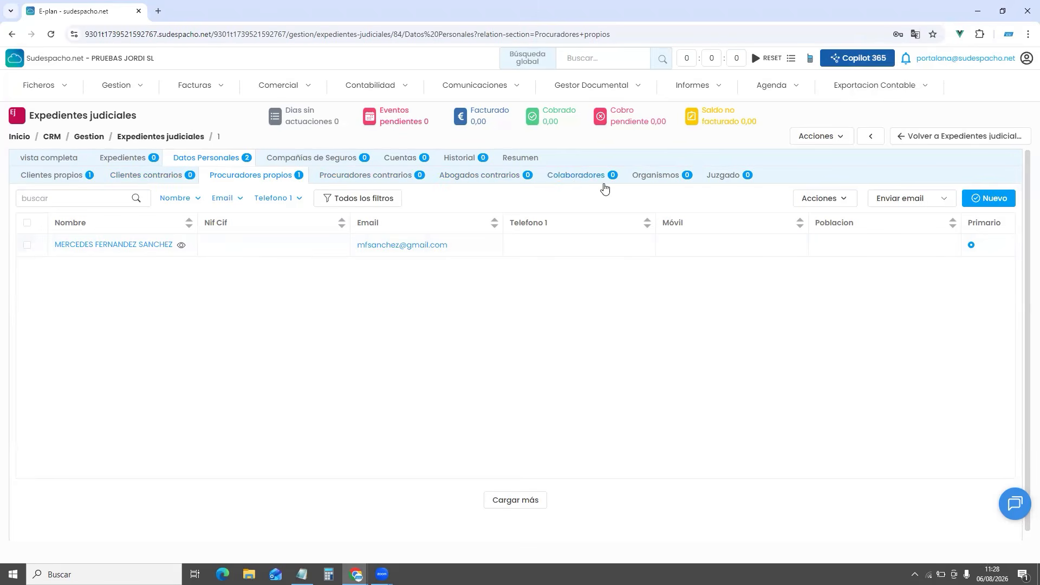
Create a Juzgado de lo Social entry with case number 45/2026, phase Presentación Demanda
click(727, 177)
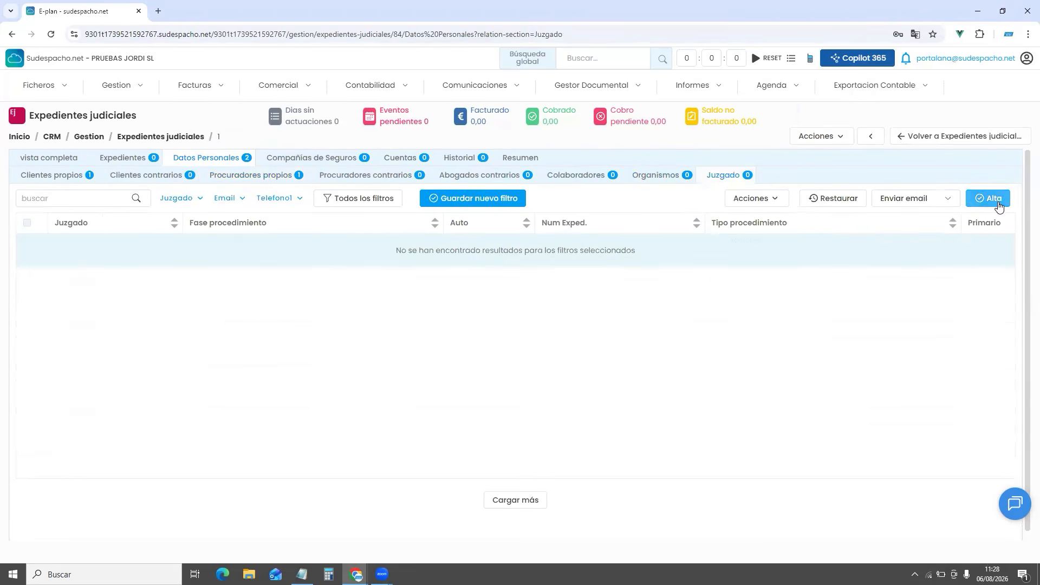
click(997, 203)
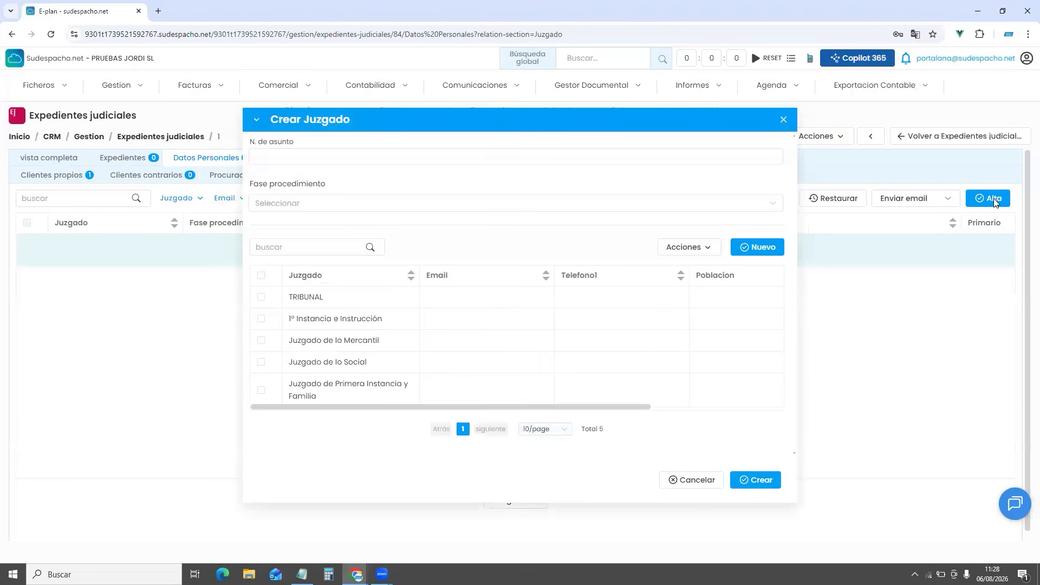
click(377, 159)
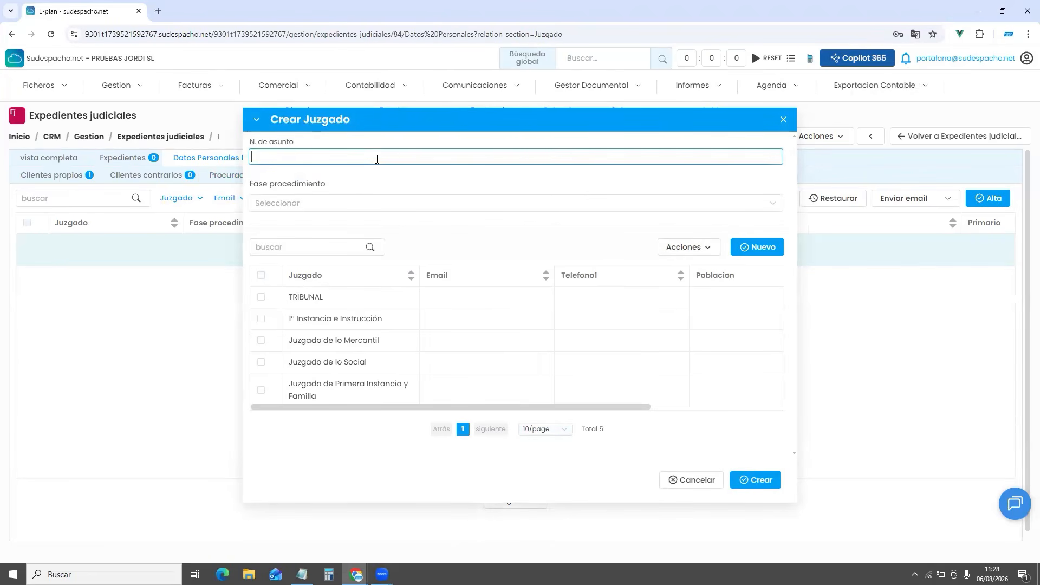
text(45/2026)
click(311, 201)
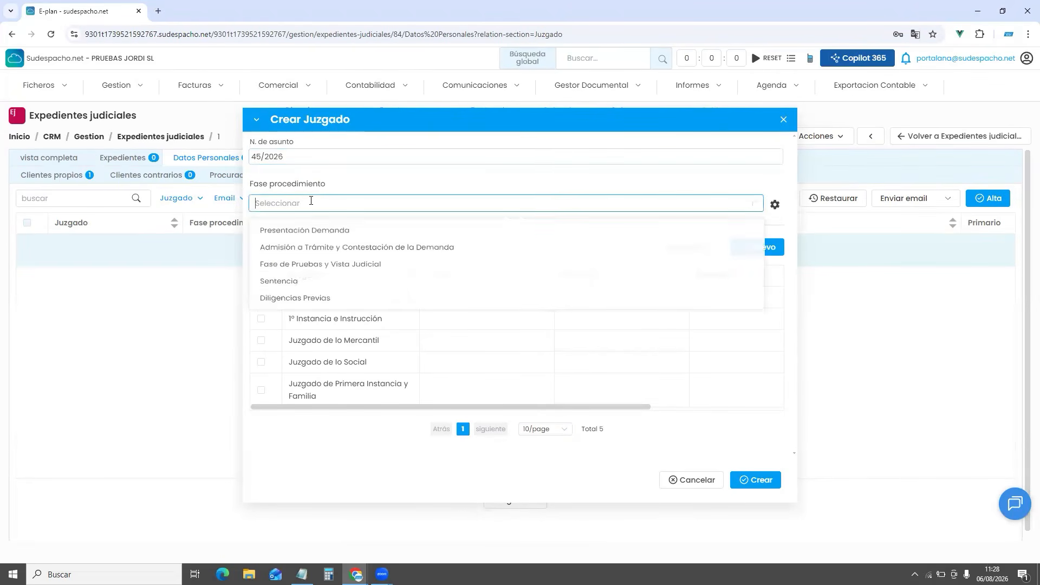
click(311, 231)
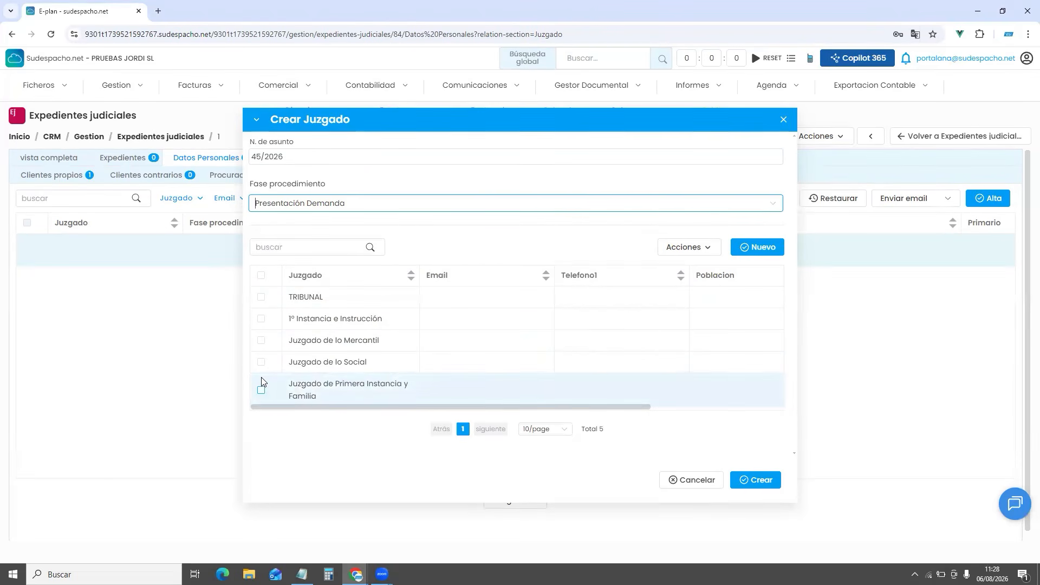
click(261, 362)
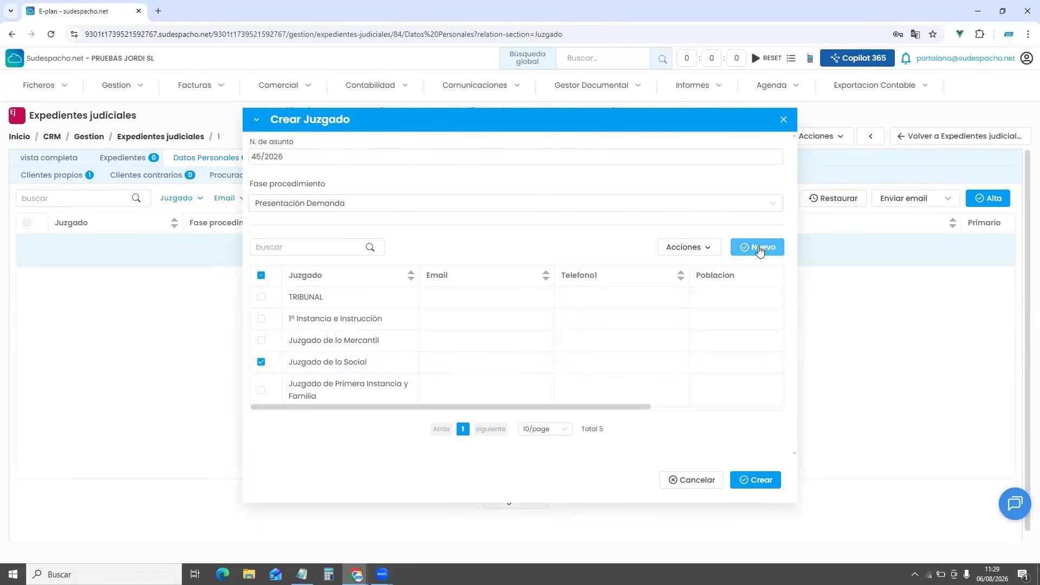
click(766, 481)
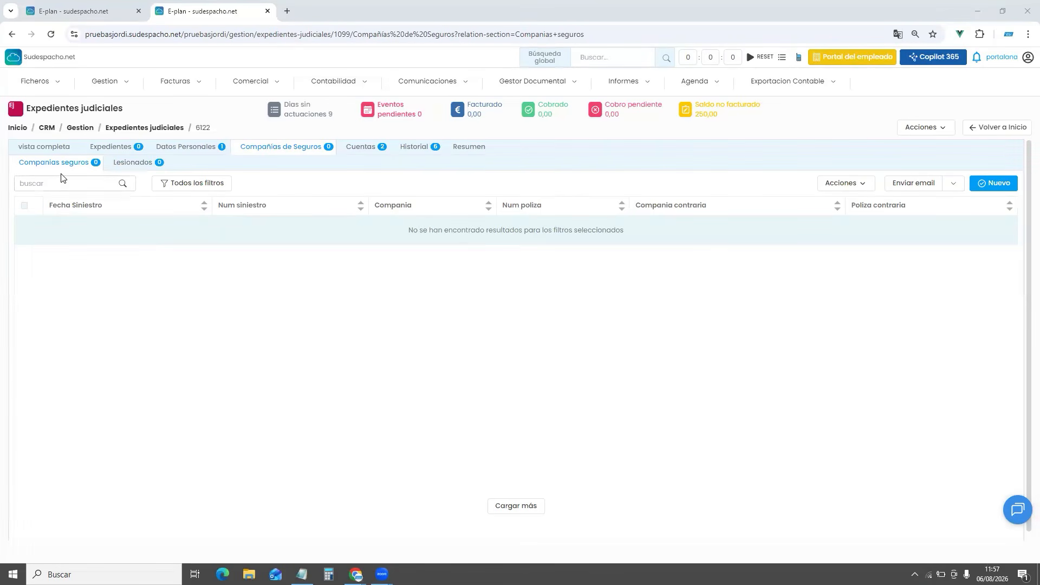
click(994, 184)
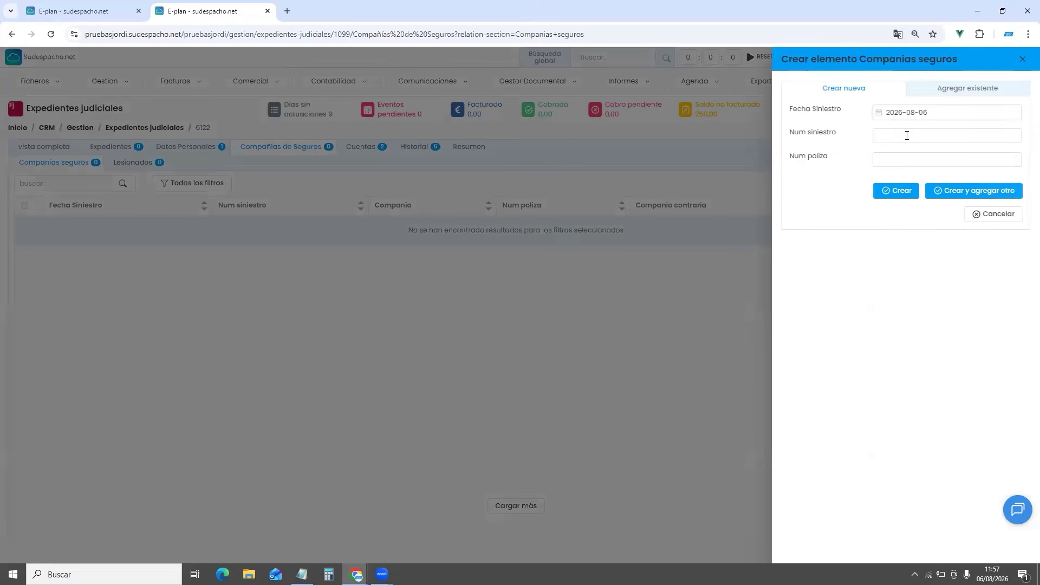
click(907, 136)
text(254)
click(908, 157)
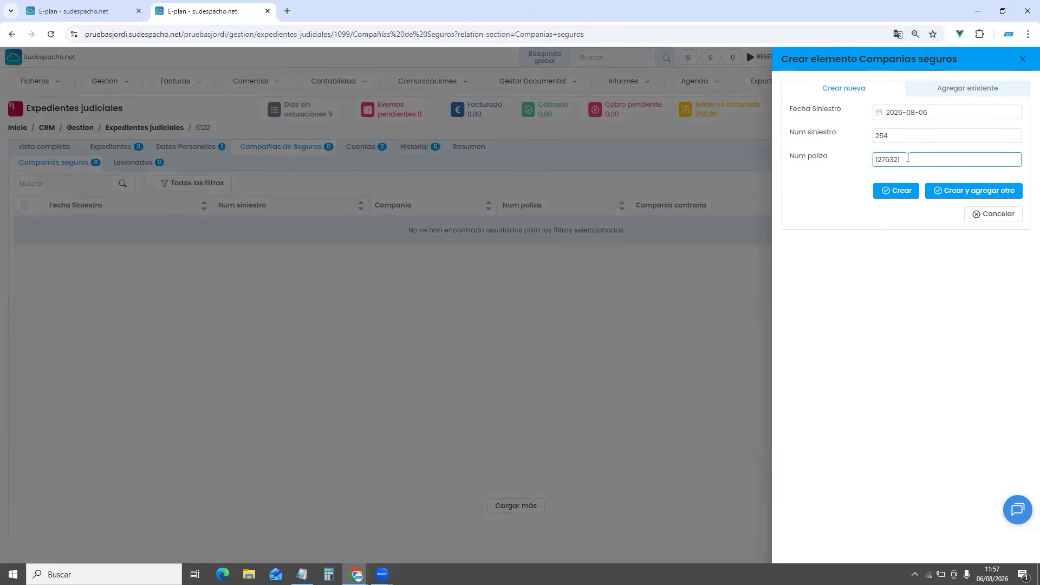
click(892, 193)
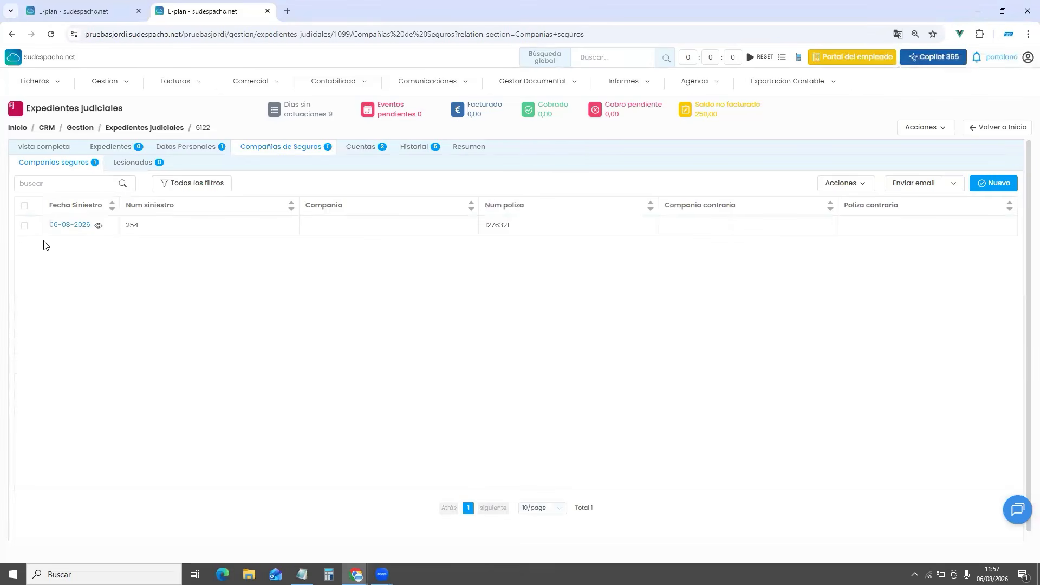
Open the new insurance record and set its opposing company to ALLIANZ
click(82, 229)
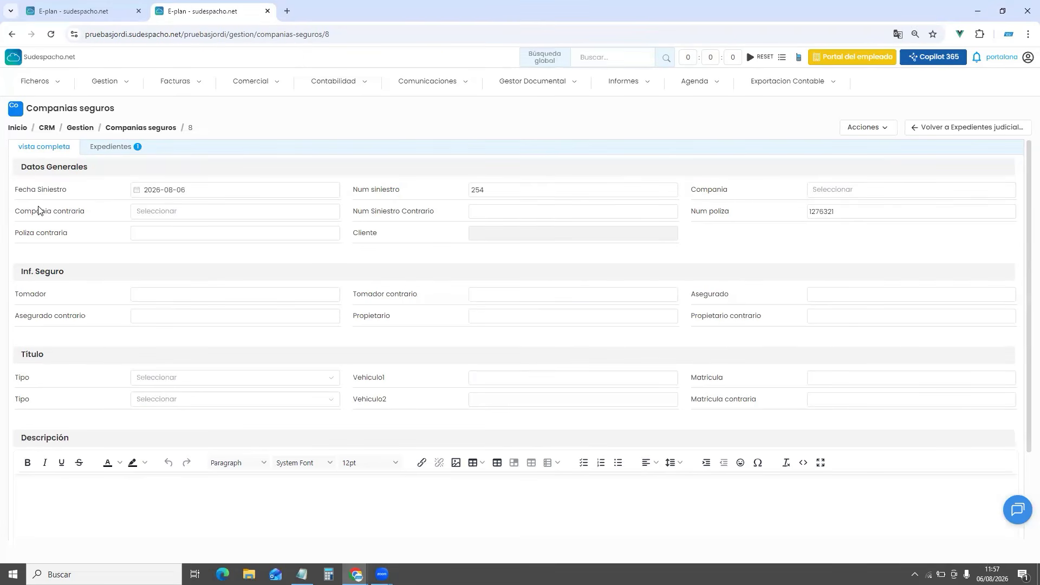
drag(65, 213, 89, 214)
click(716, 194)
double_click(716, 194)
click(172, 212)
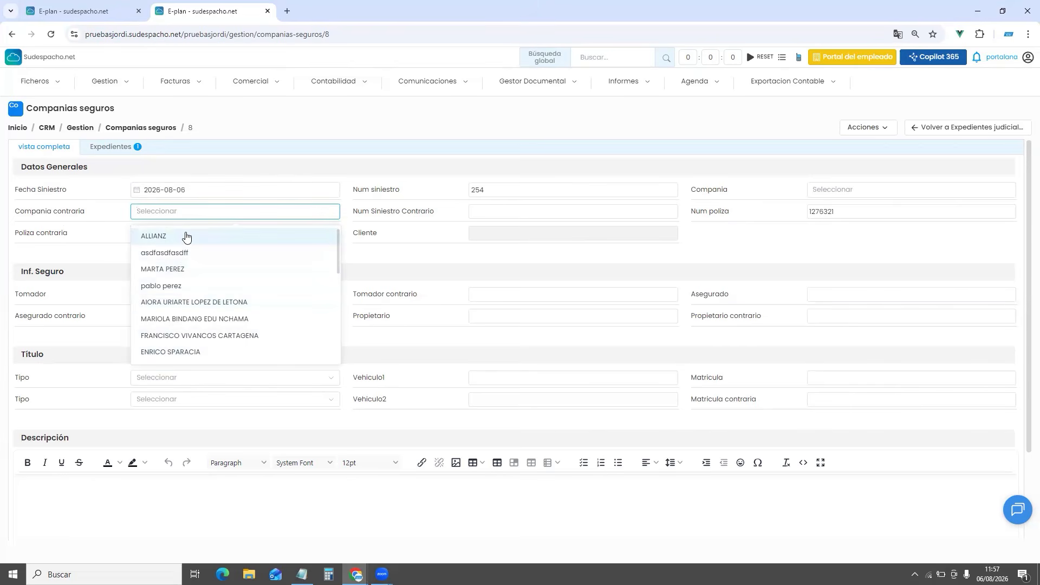
mouse_move(55, 80)
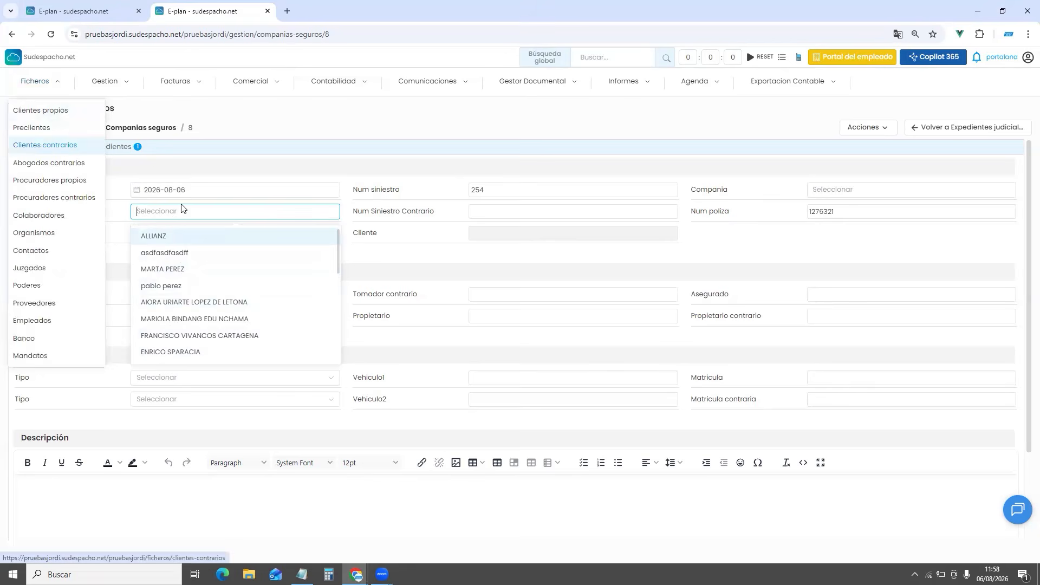
click(161, 231)
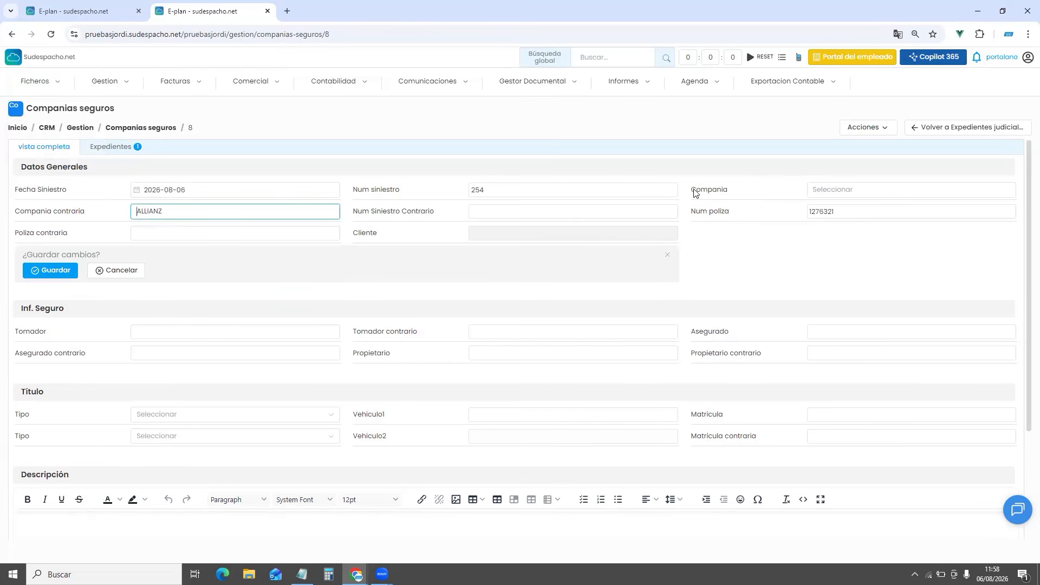
Set the insurance company to MAPFRE and save the record
double_click(721, 193)
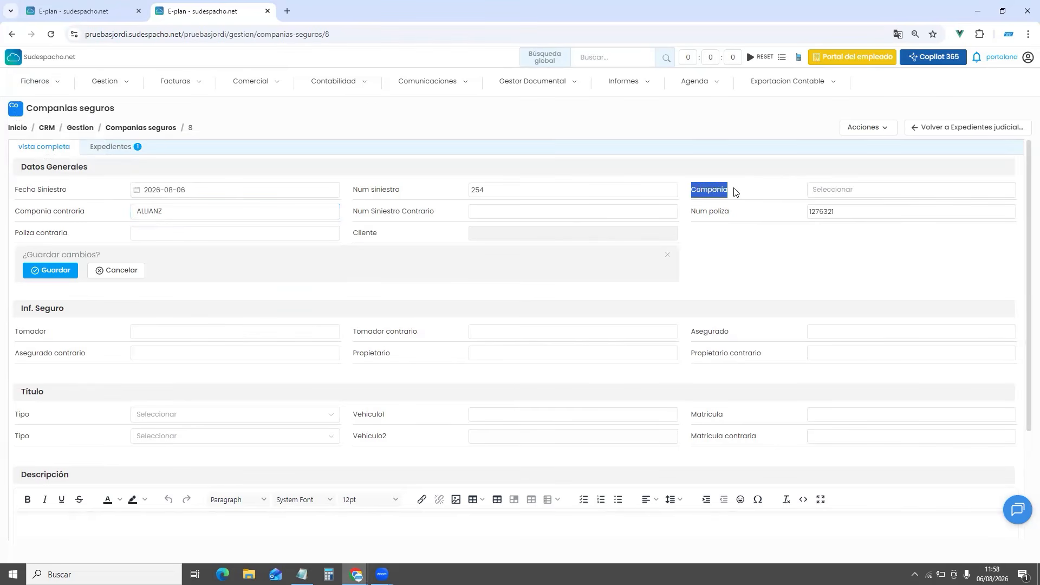
click(832, 188)
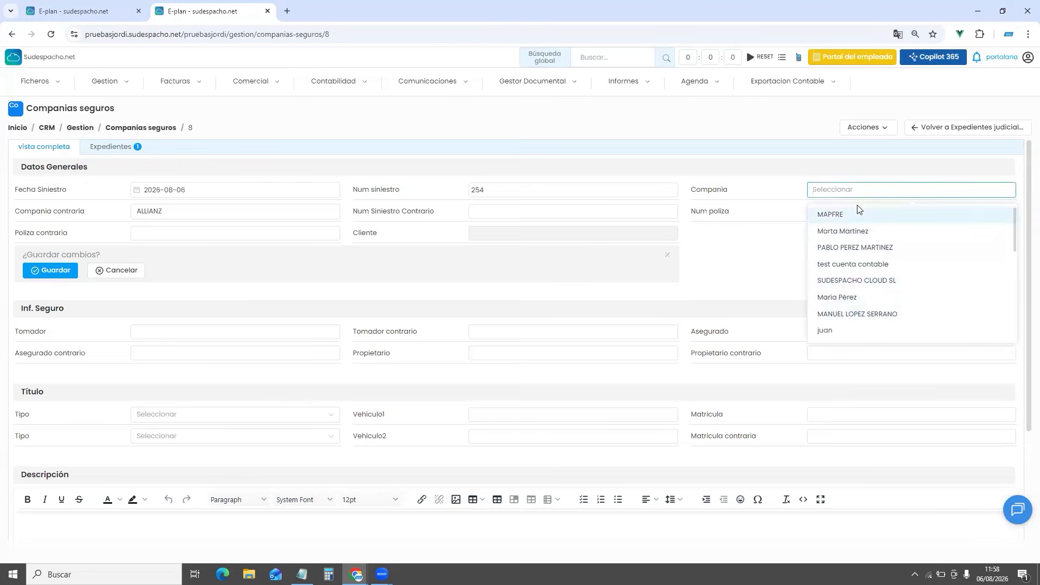
mouse_move(41, 89)
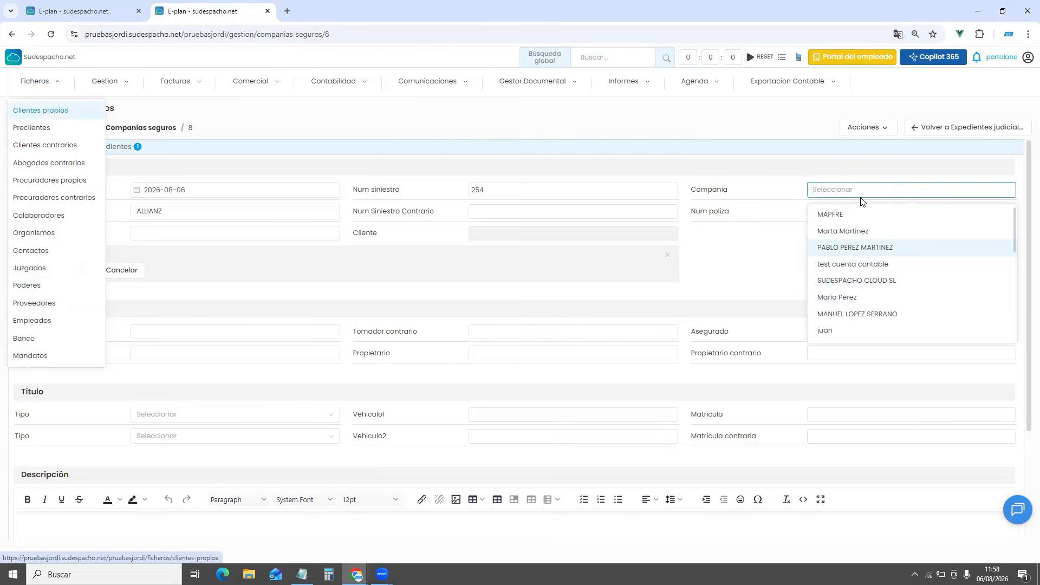
click(828, 216)
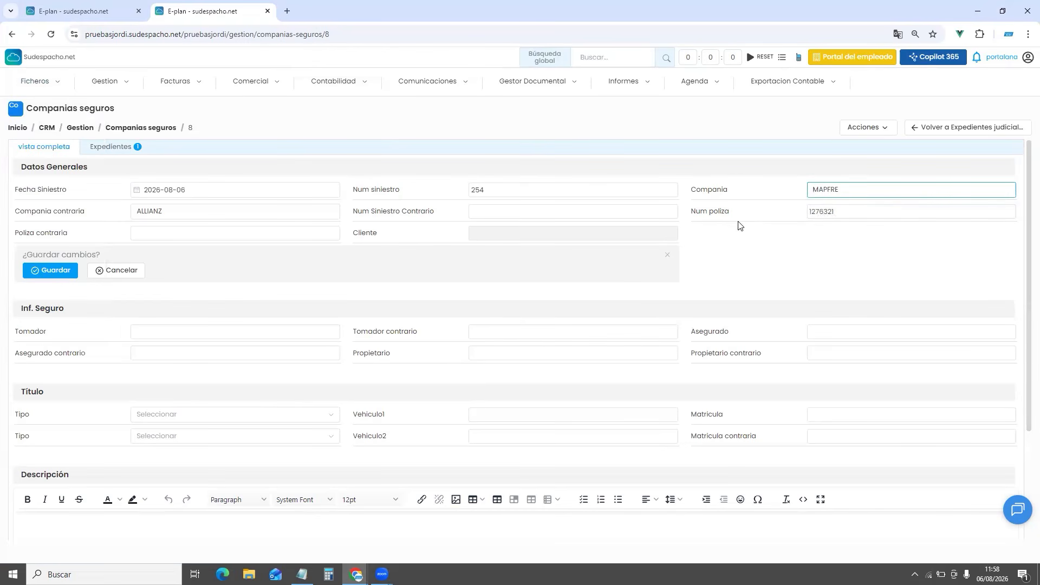
click(50, 271)
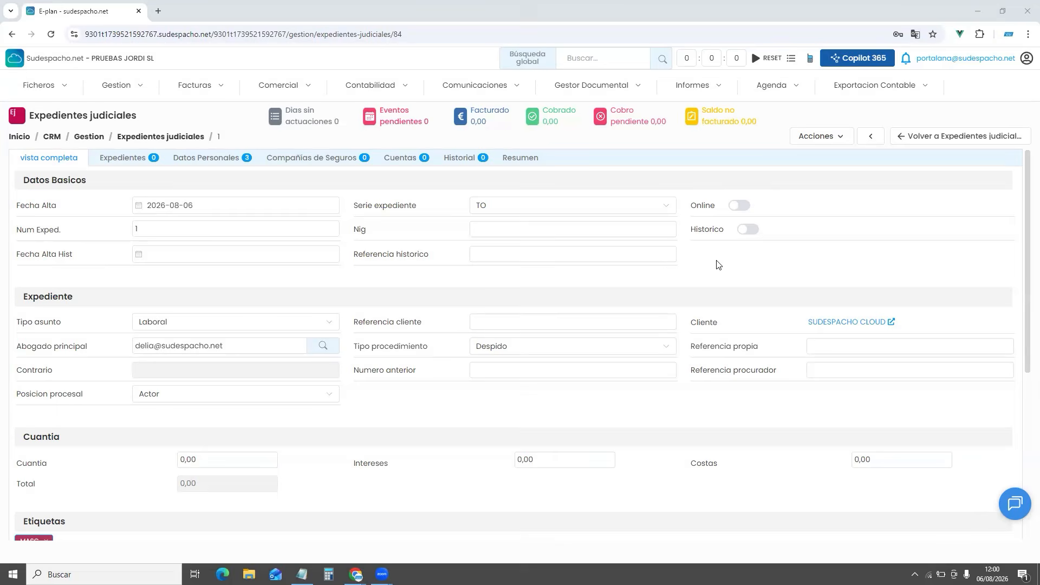
Open Historial > Actuaciones and show the Alta options (Alta / Predefinidas)
click(460, 159)
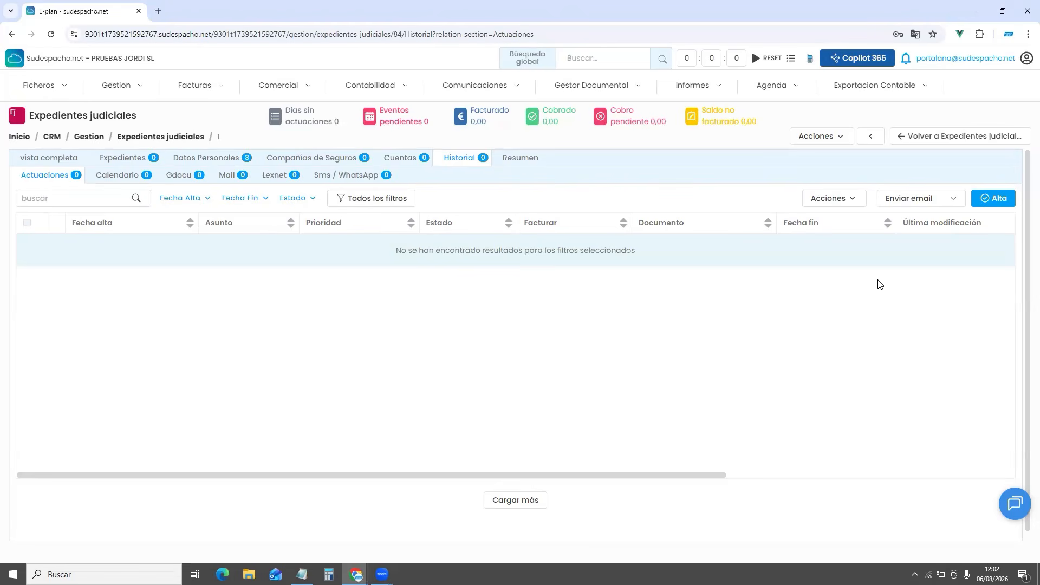
click(994, 198)
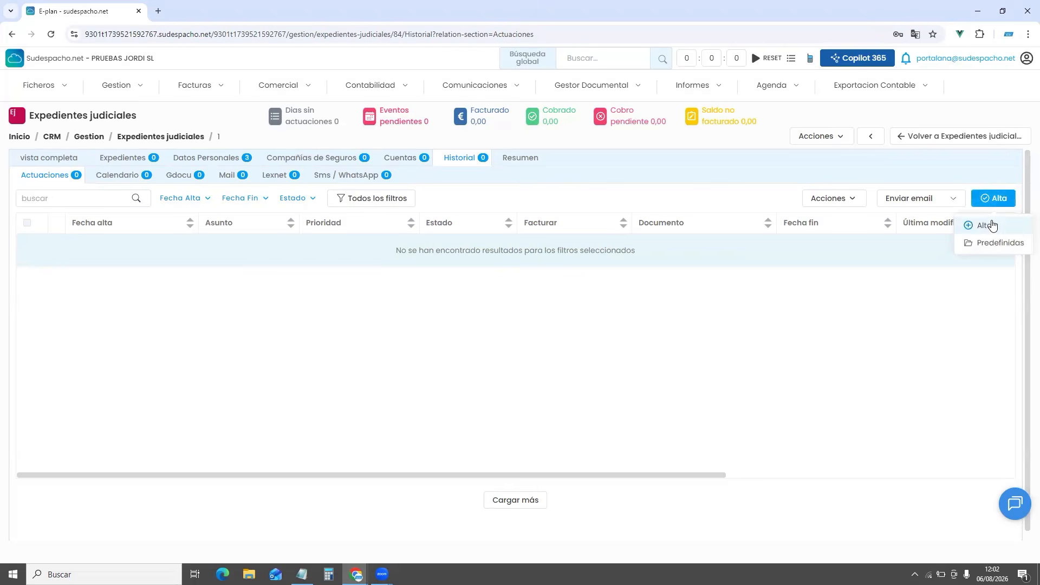
Create actuación 'REUNIÓN CON CLIENTE' assigned to a colleague, priority Baja, status Hecho, with no tags
click(993, 225)
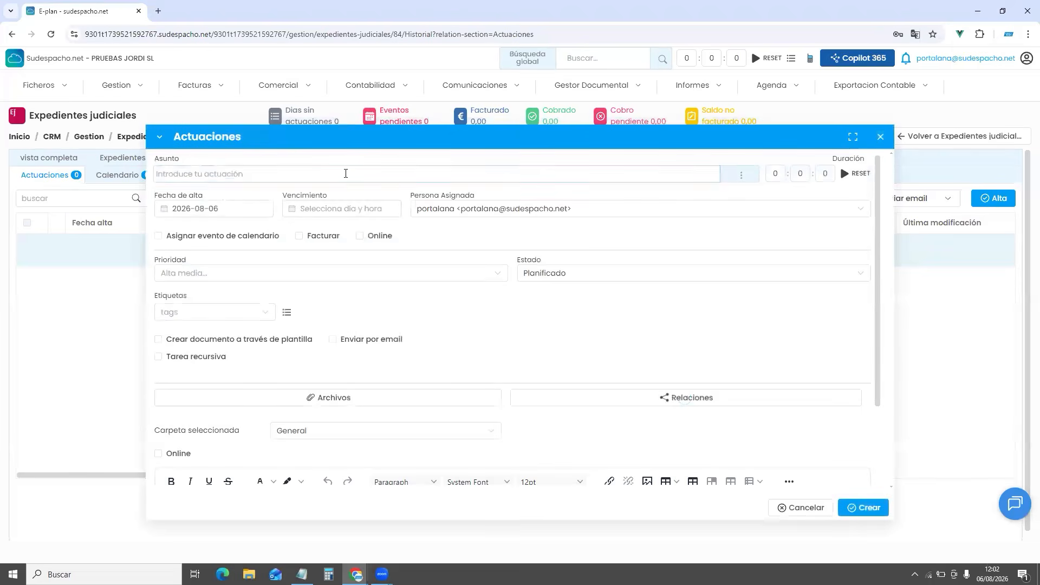
text(R)
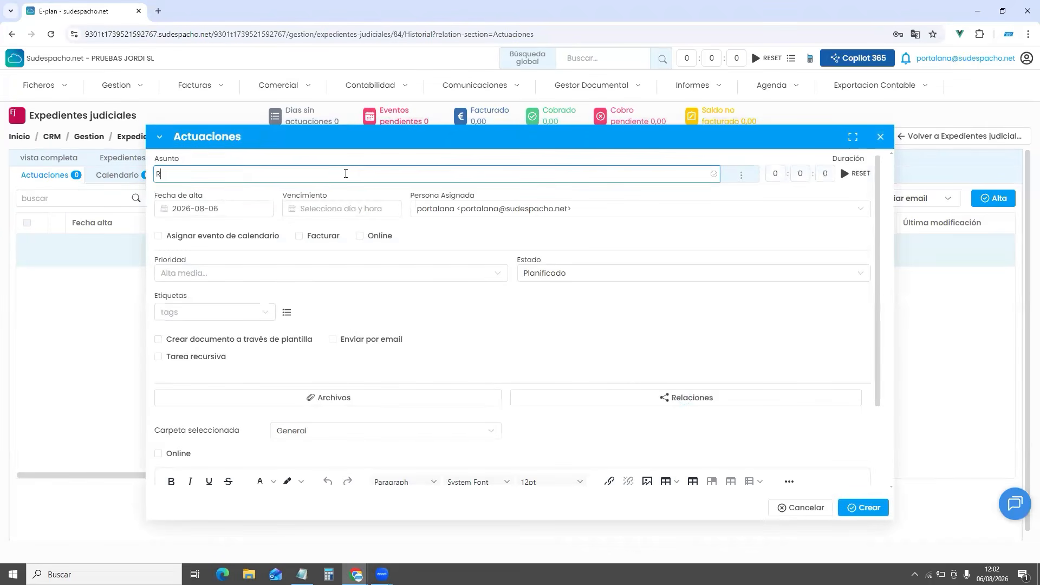
text(EUNIÓN CON CLIENTE)
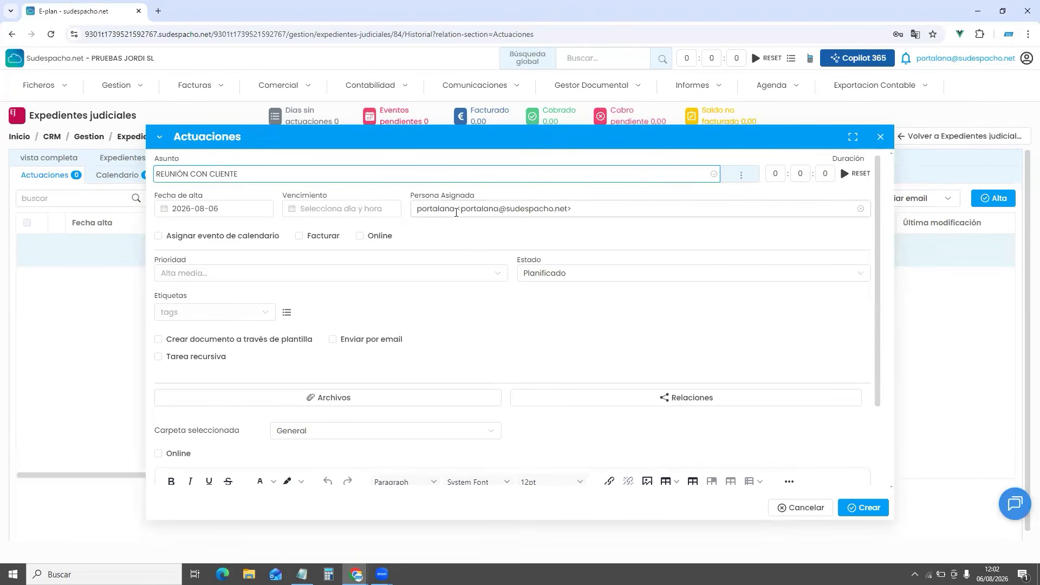
click(456, 212)
click(450, 363)
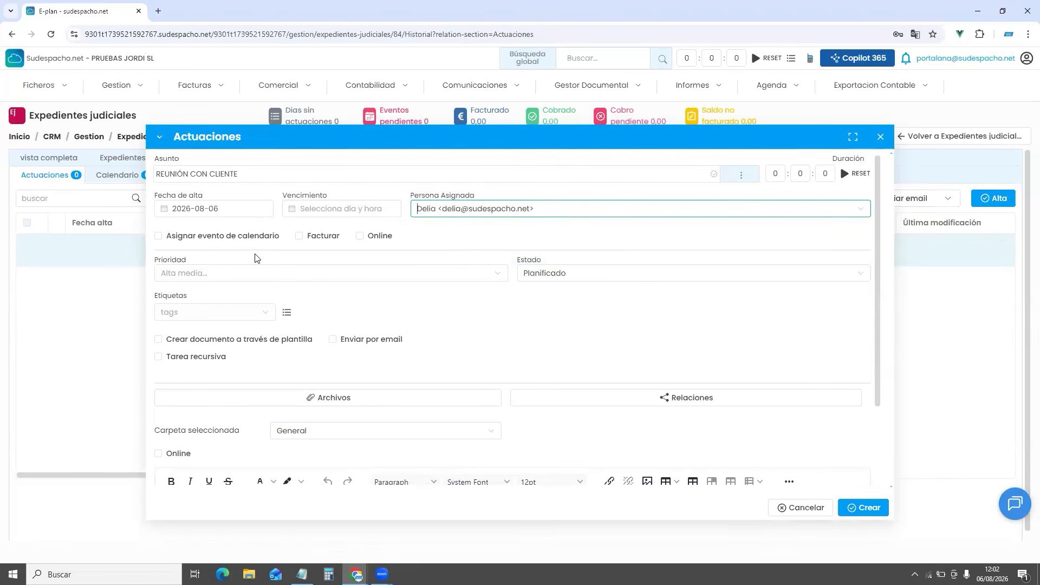
click(215, 274)
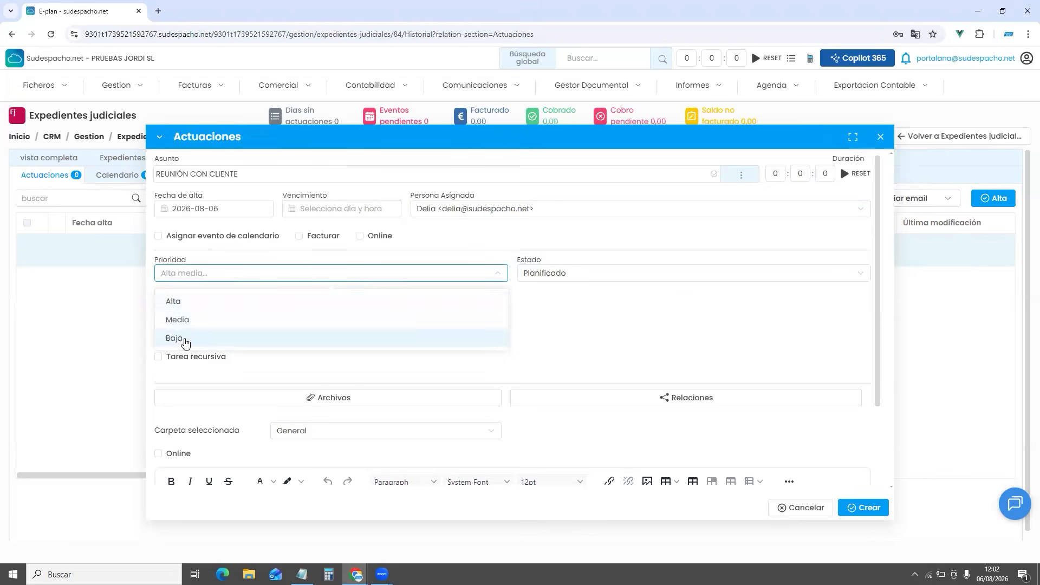
click(184, 338)
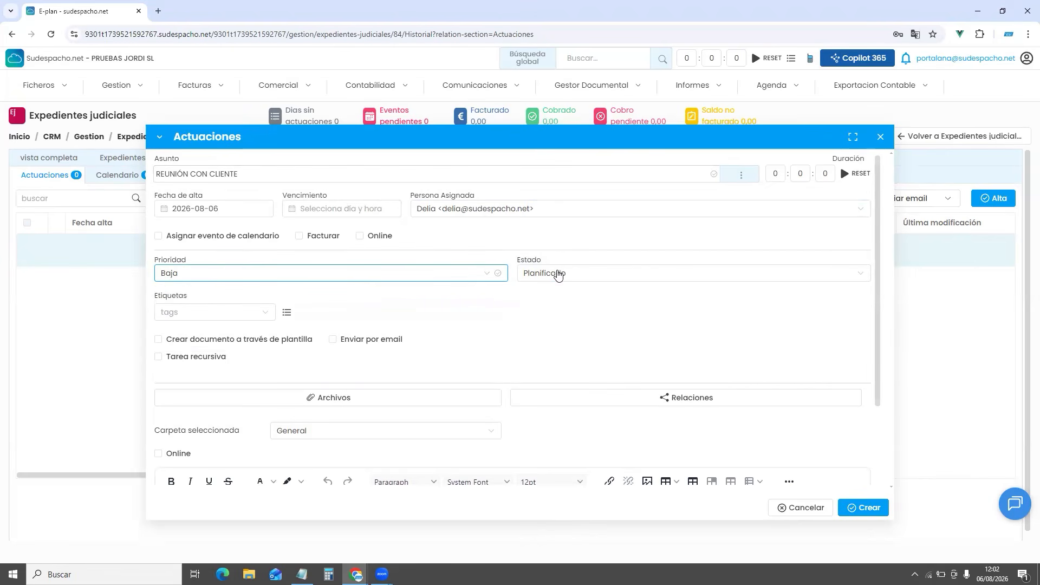
click(555, 273)
click(542, 320)
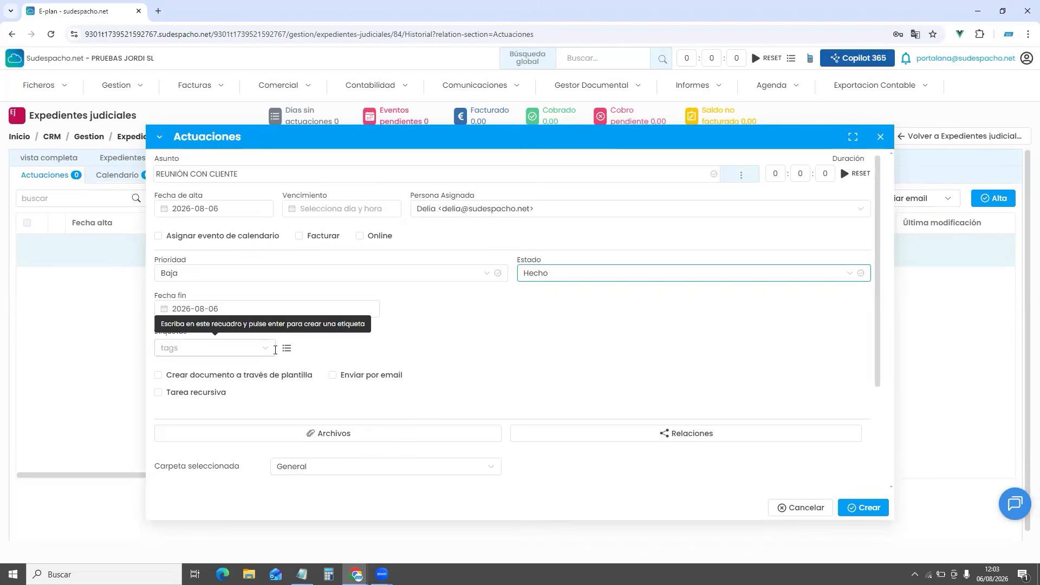
click(271, 348)
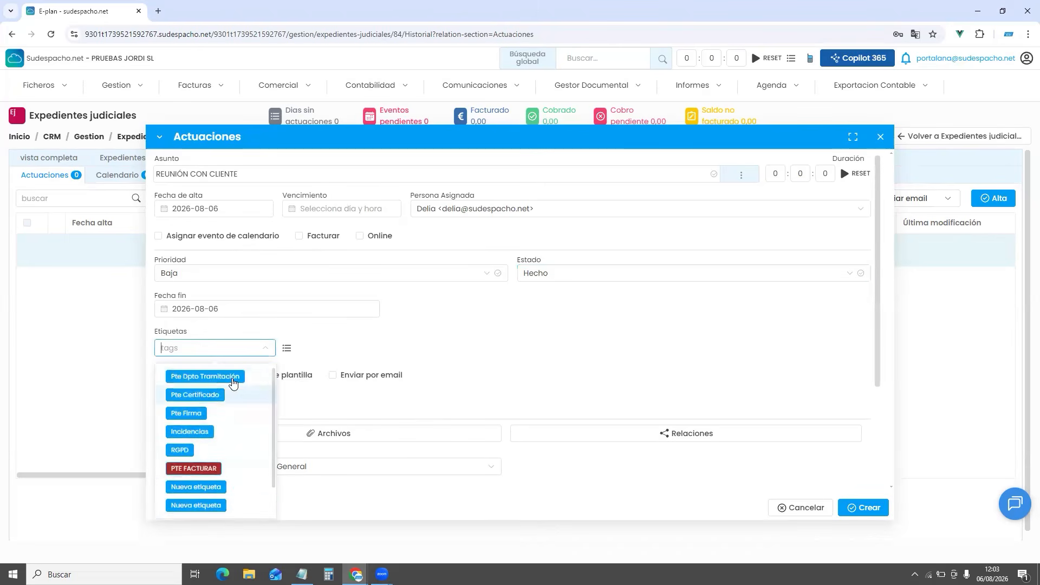
click(363, 343)
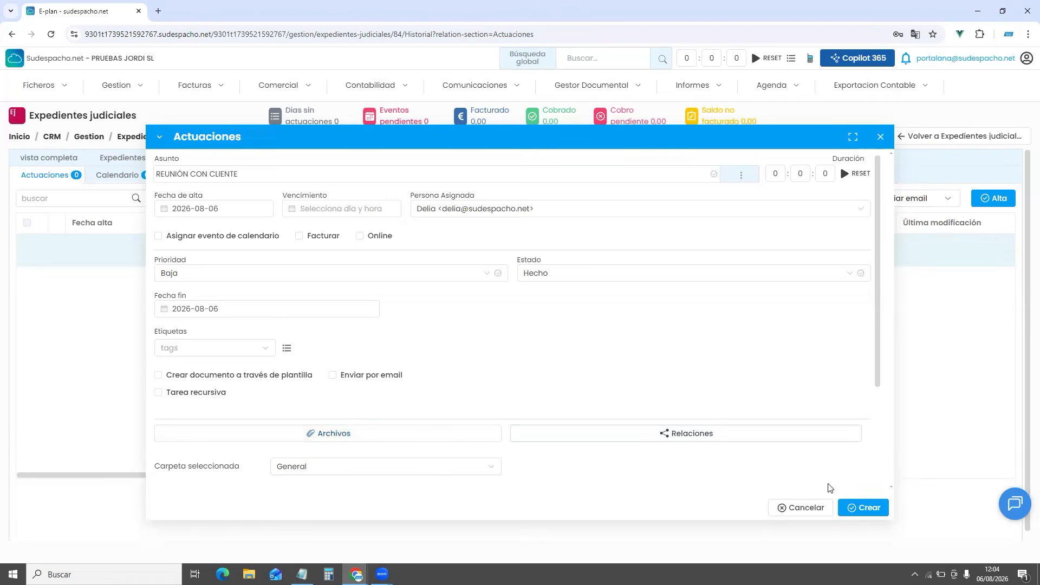
click(856, 509)
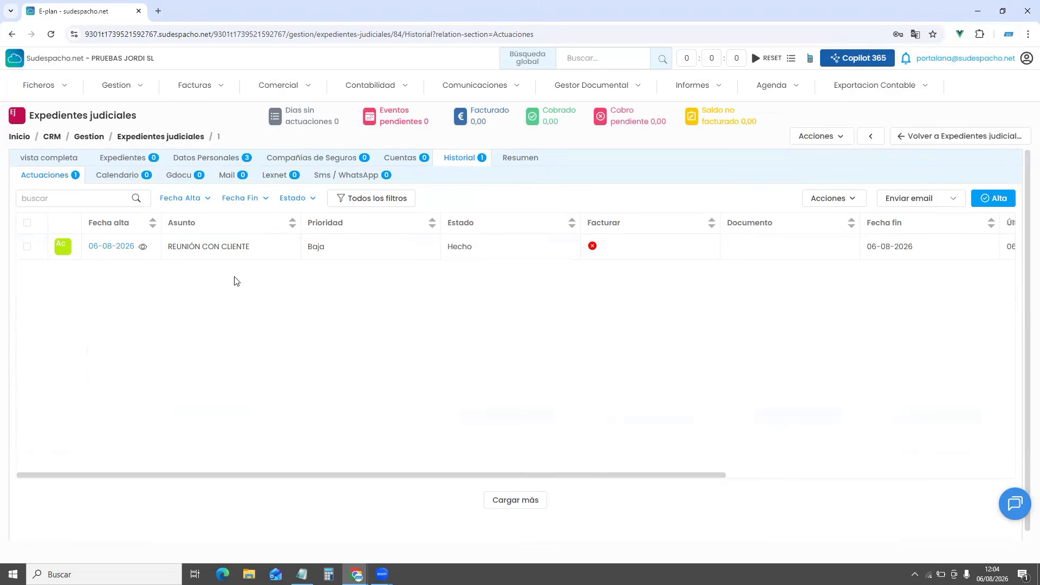
Start a second actuación titled 'SEÑALAMIENTO JUICIO'
click(989, 203)
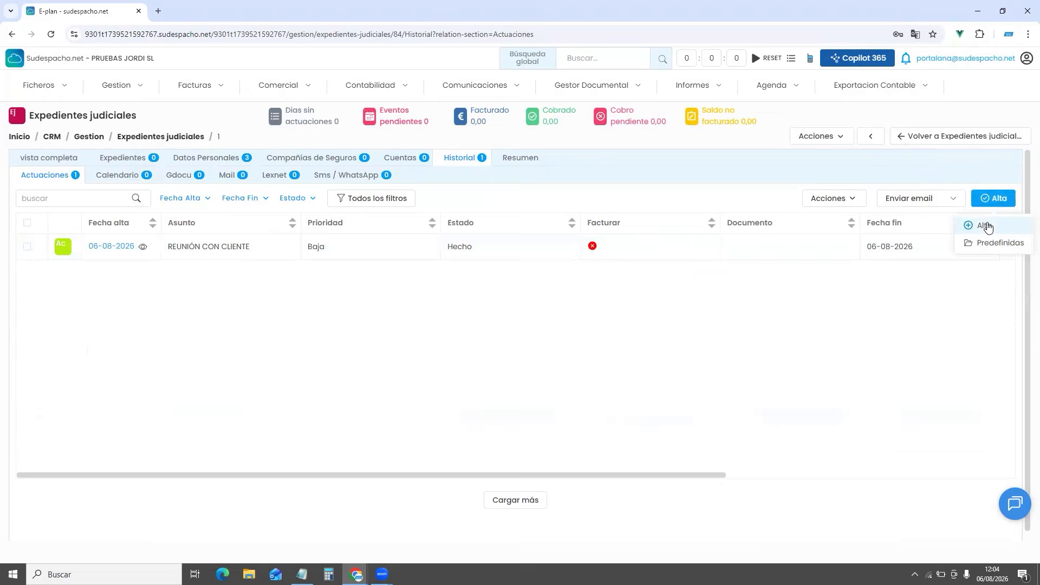
click(987, 227)
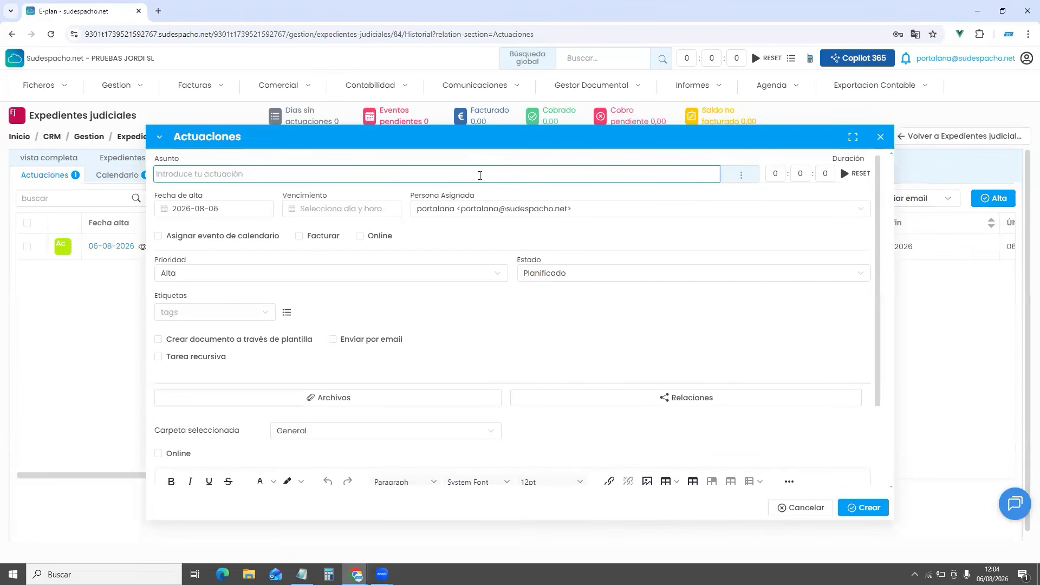
text(SEÑA)
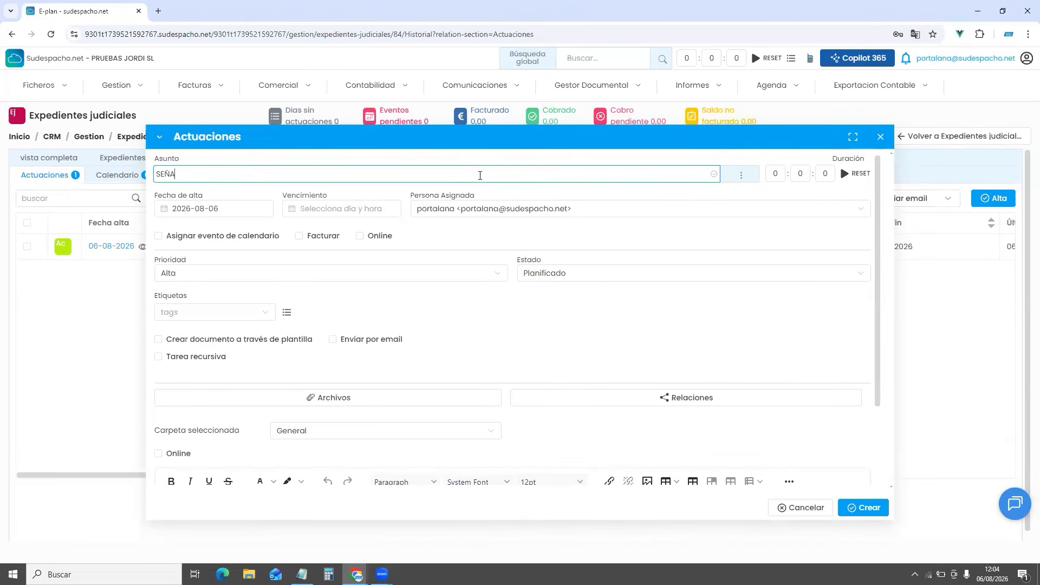
text(LAMIENTO JUICIO)
Set its Vencimiento to 15 October 2026 and its Prioridad to Alta
click(317, 208)
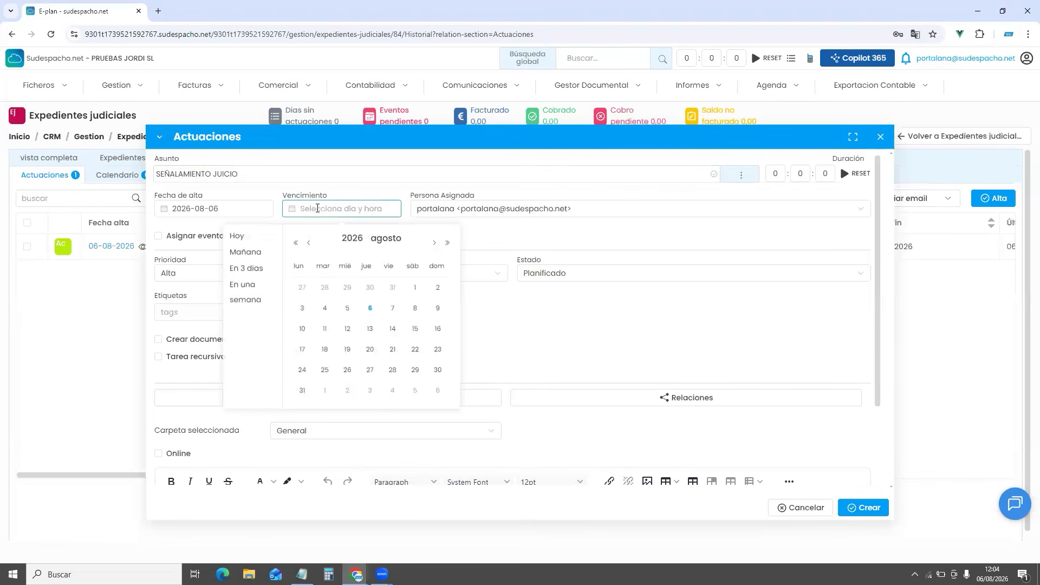
click(433, 246)
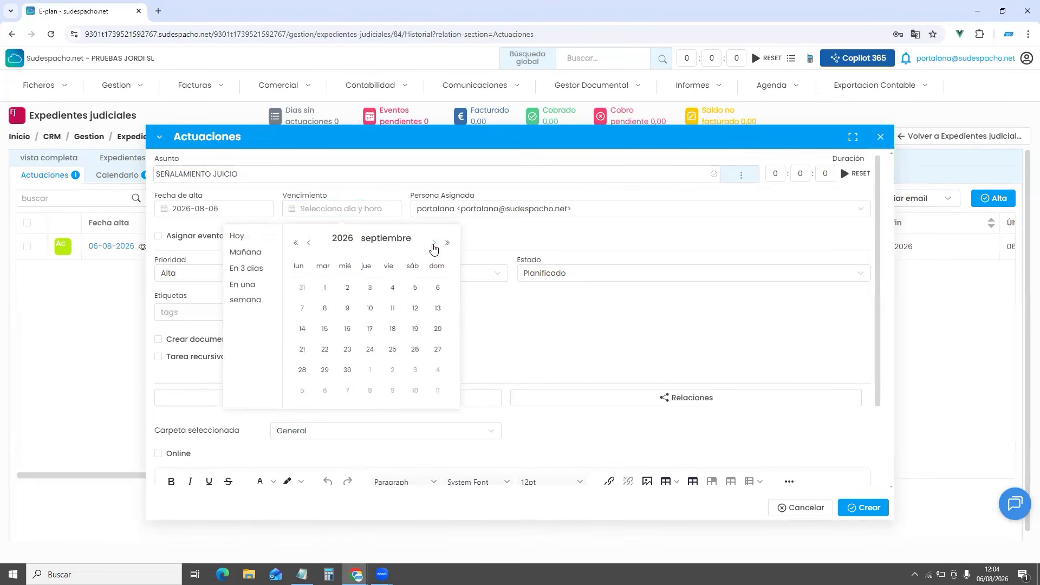
click(433, 246)
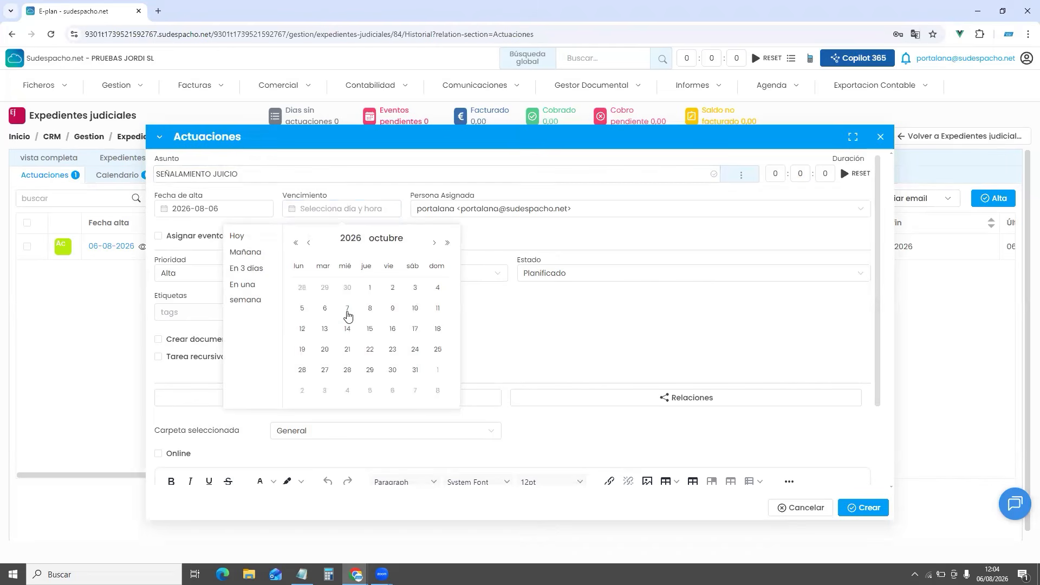
click(370, 329)
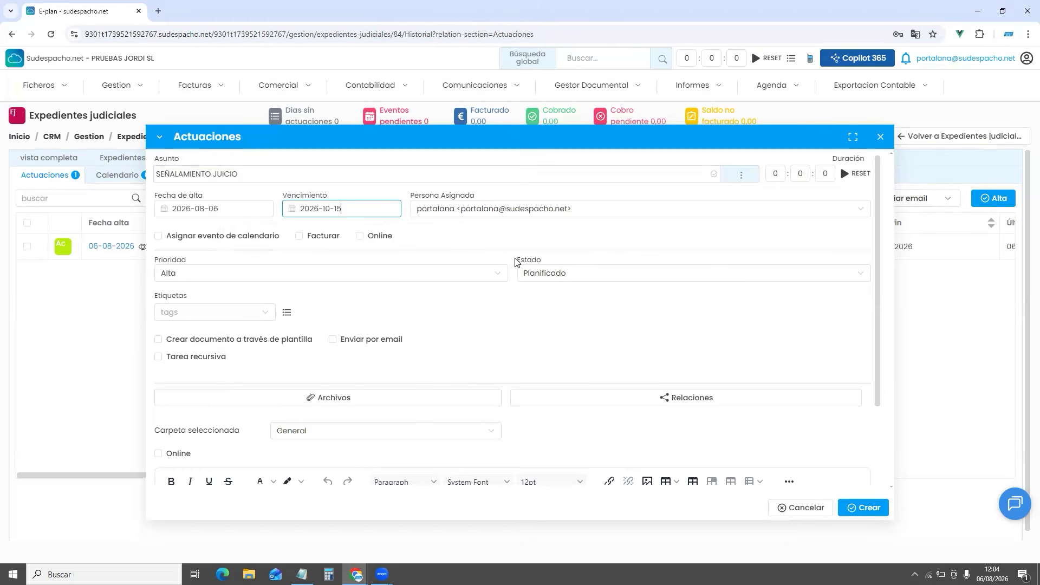
drag(515, 261, 550, 262)
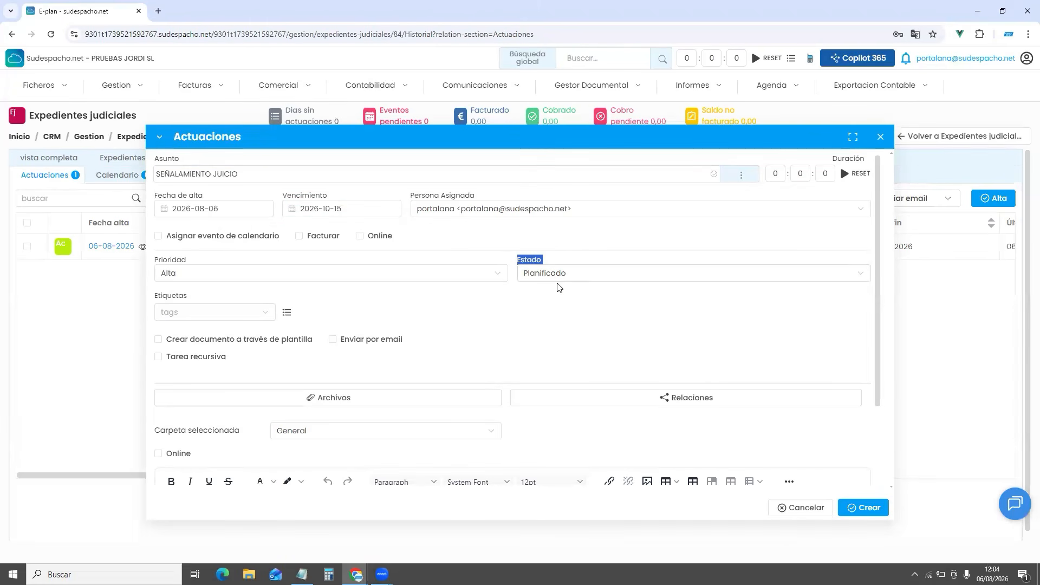
click(425, 271)
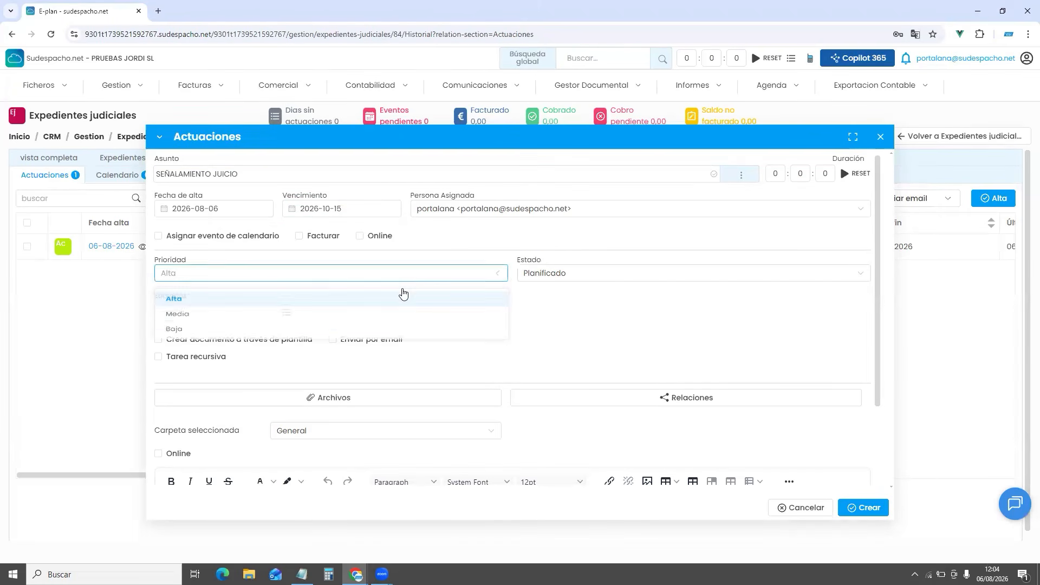
click(399, 302)
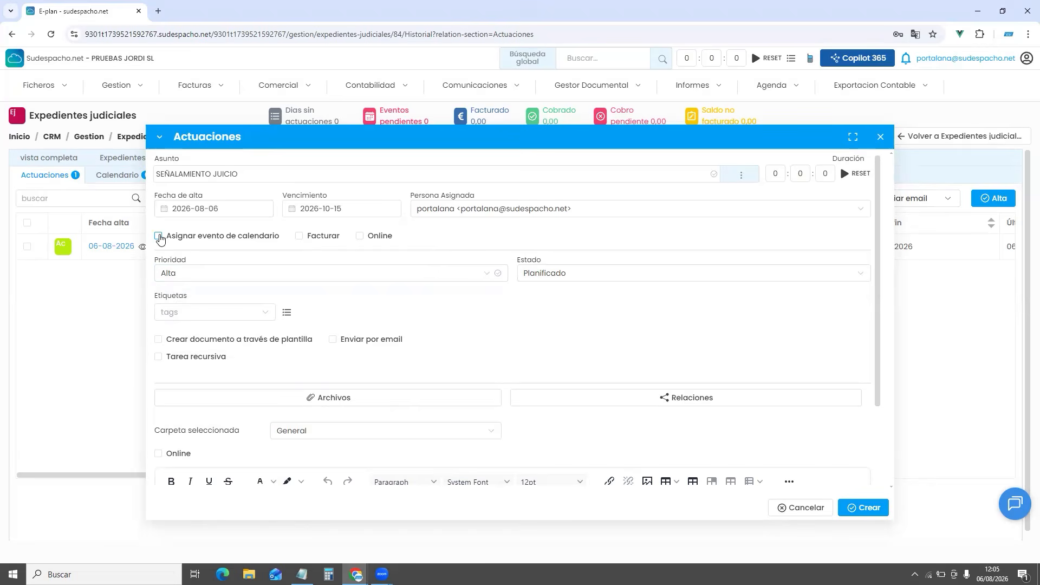
Link a Señalamiento calendar event dated 15 October 2026 to the actuación
click(158, 236)
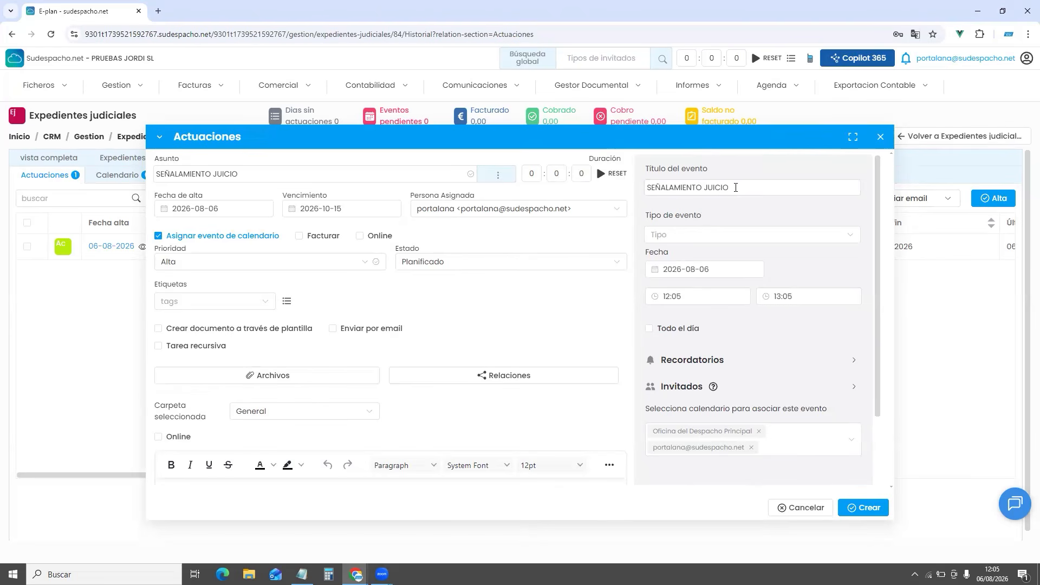
click(717, 234)
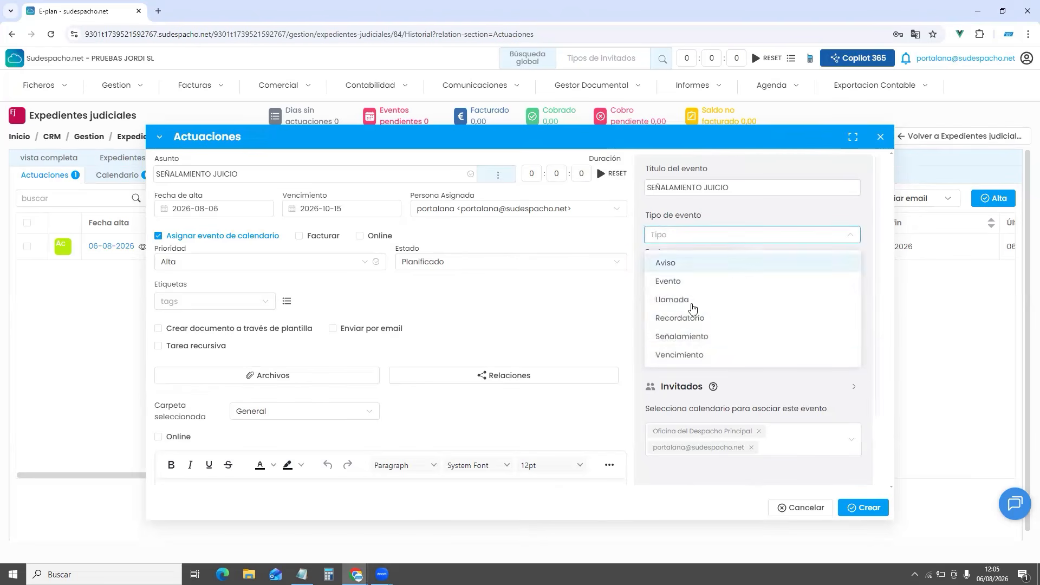
click(697, 335)
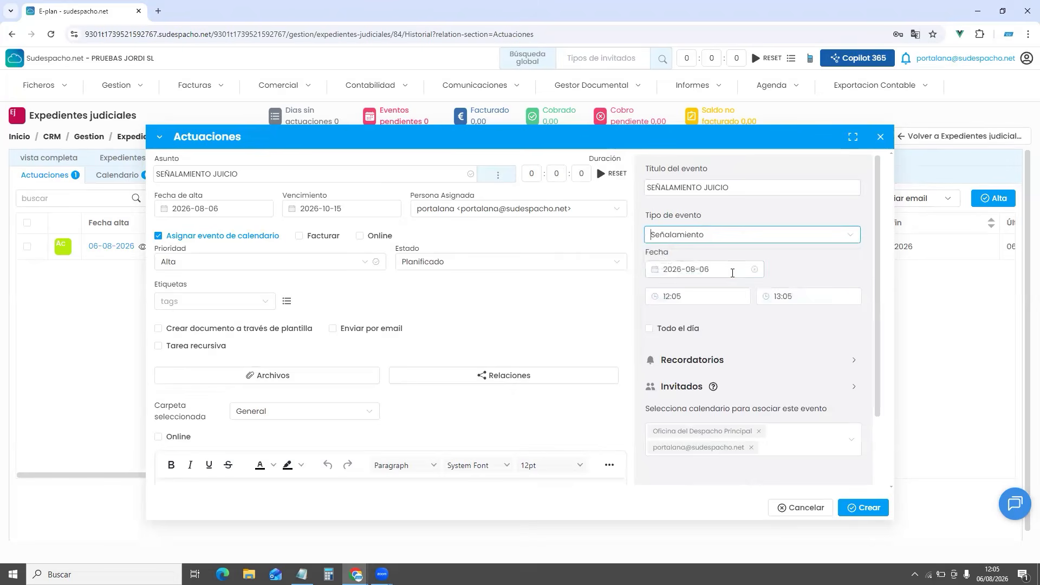
click(732, 271)
click(766, 303)
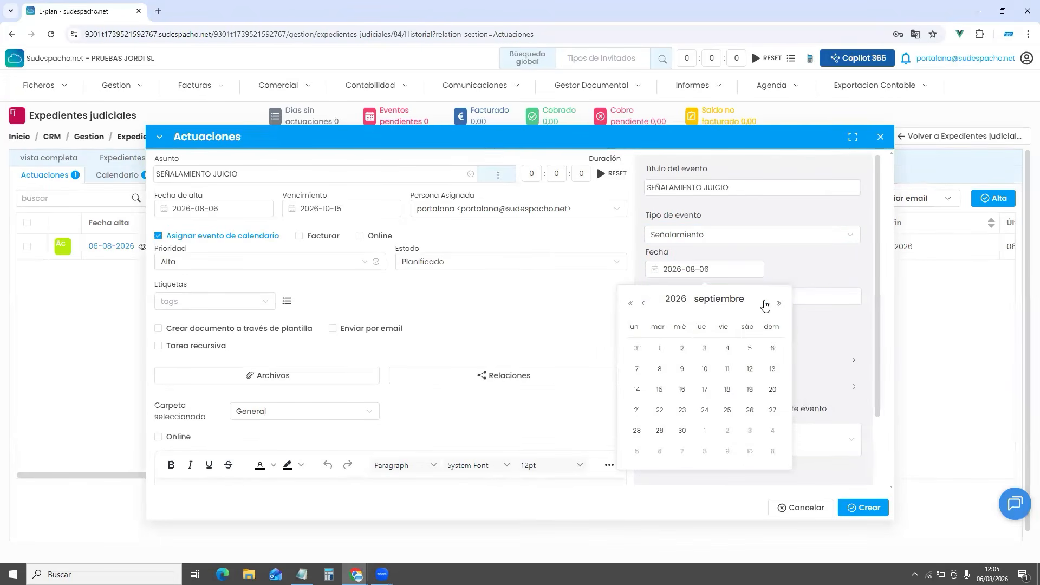
click(766, 303)
click(766, 303)
click(644, 304)
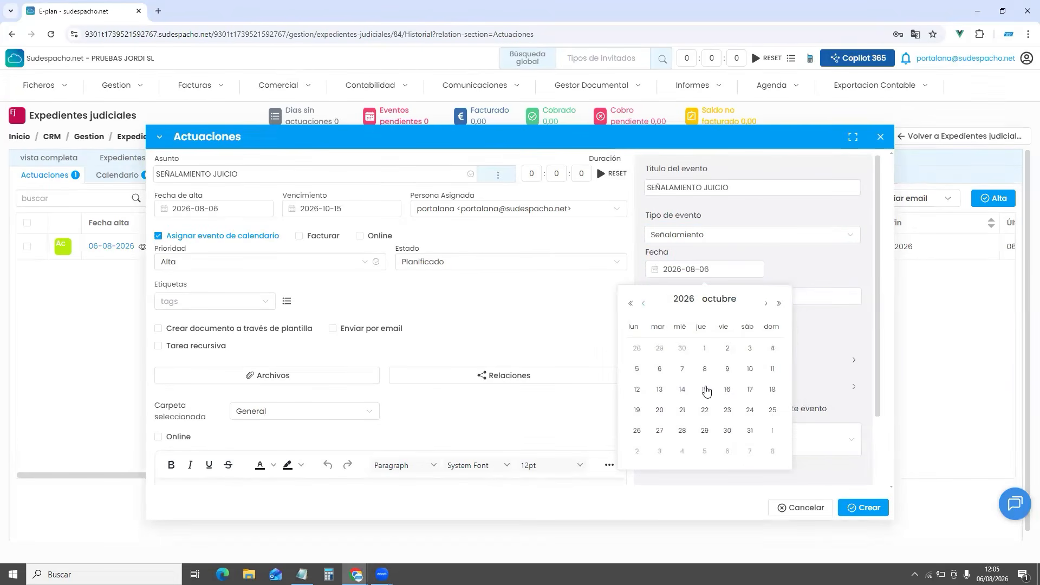
click(705, 389)
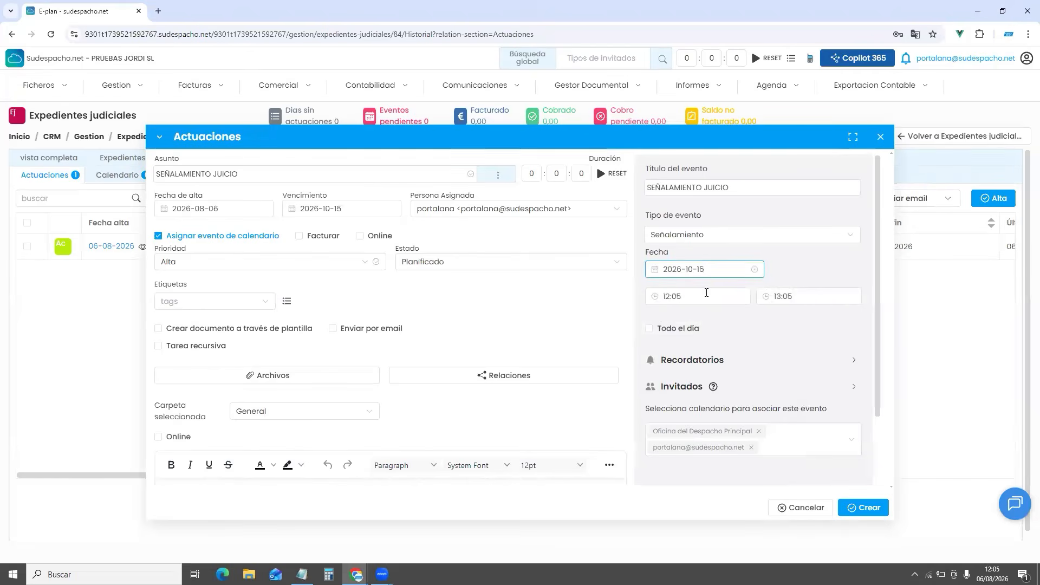
Set the event start time to 11:00 and expand its Recordatorios section
click(706, 297)
click(675, 347)
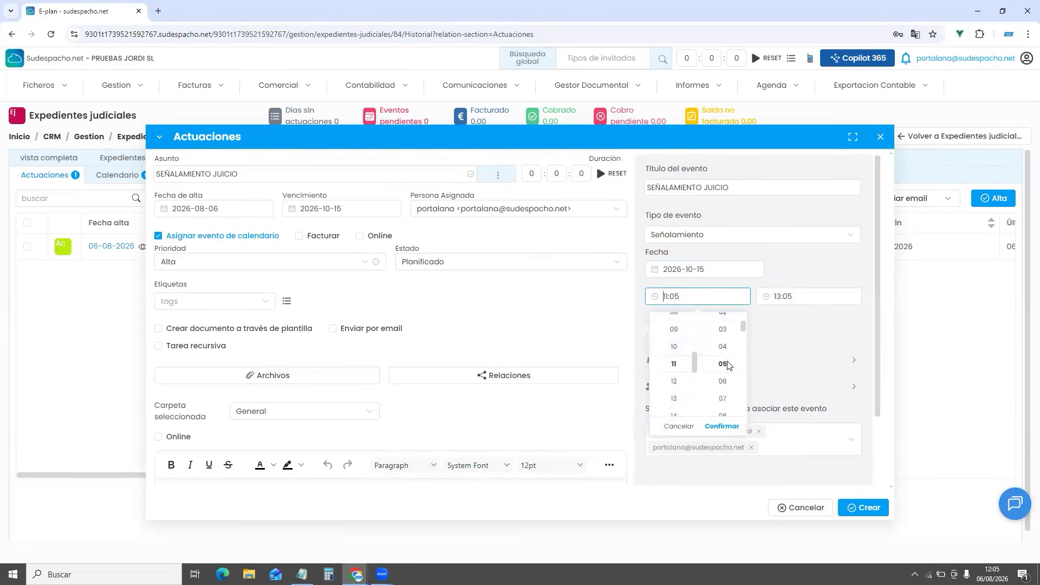
scroll(725, 364, up, 1)
scroll(724, 365, up, 2)
click(789, 341)
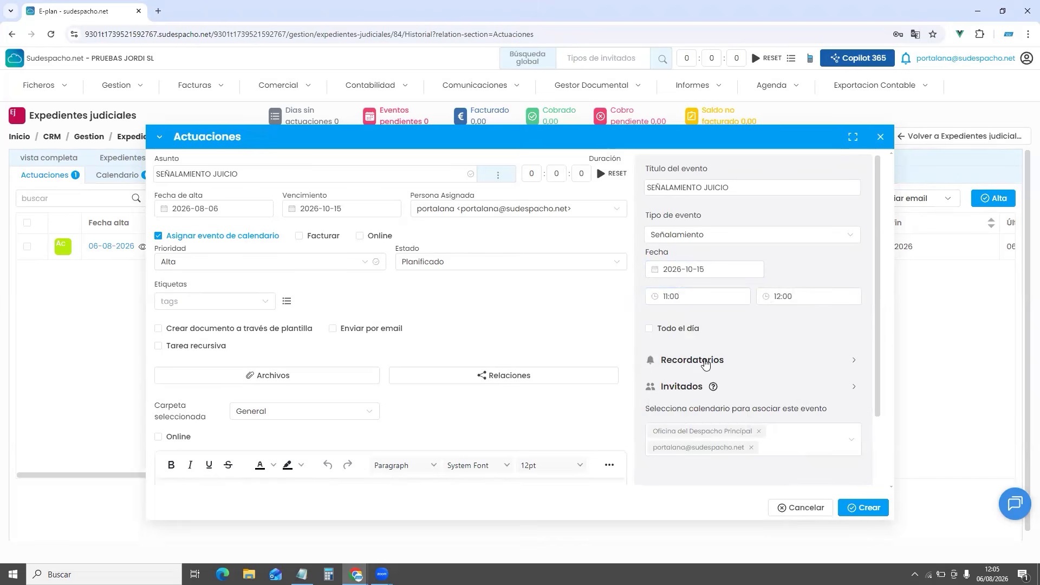
click(704, 363)
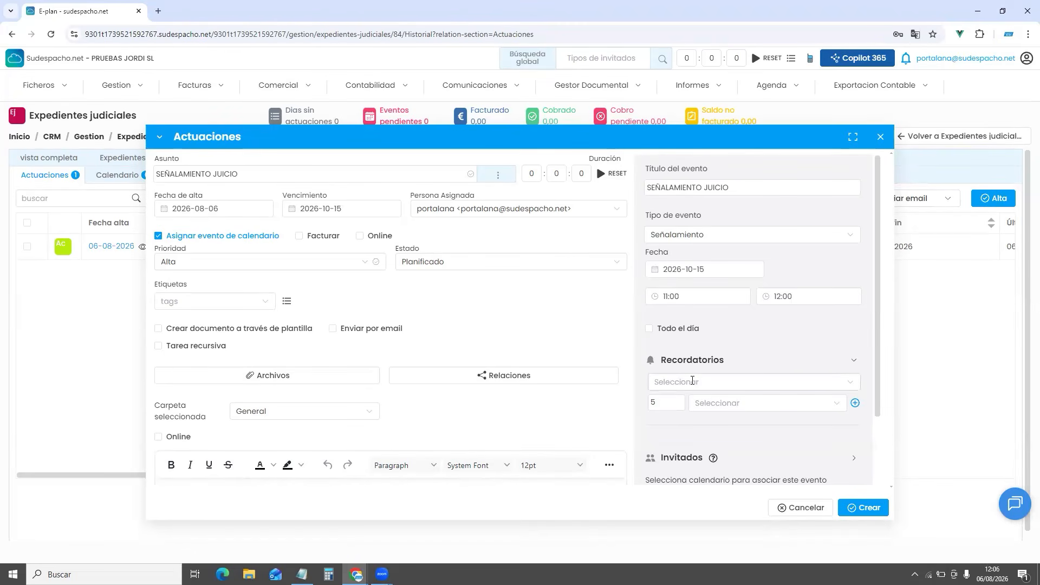
Add a Correo electrónico reminder set to 2 Días before the event
click(691, 380)
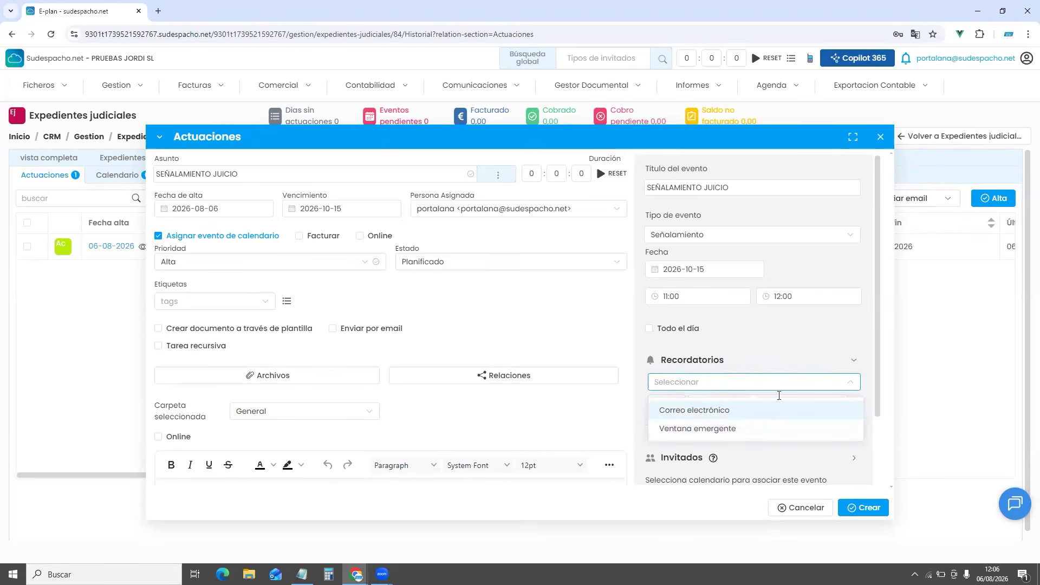
click(755, 411)
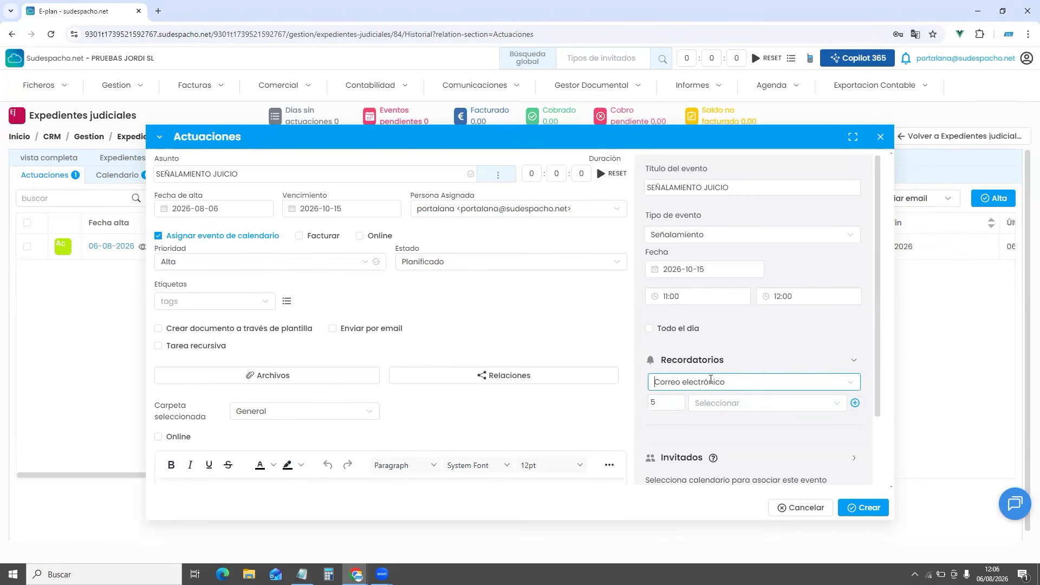
click(724, 402)
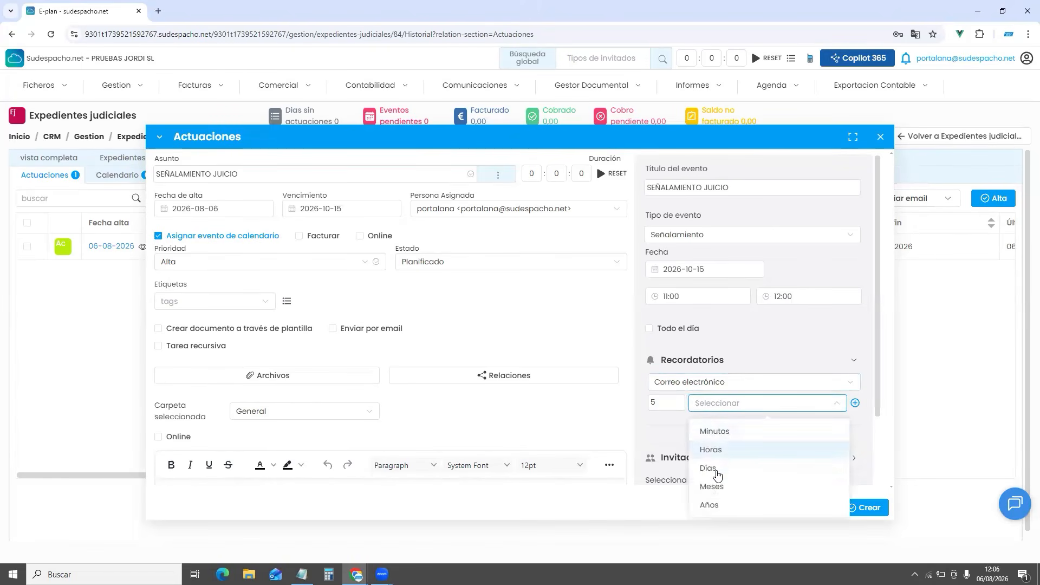
click(710, 469)
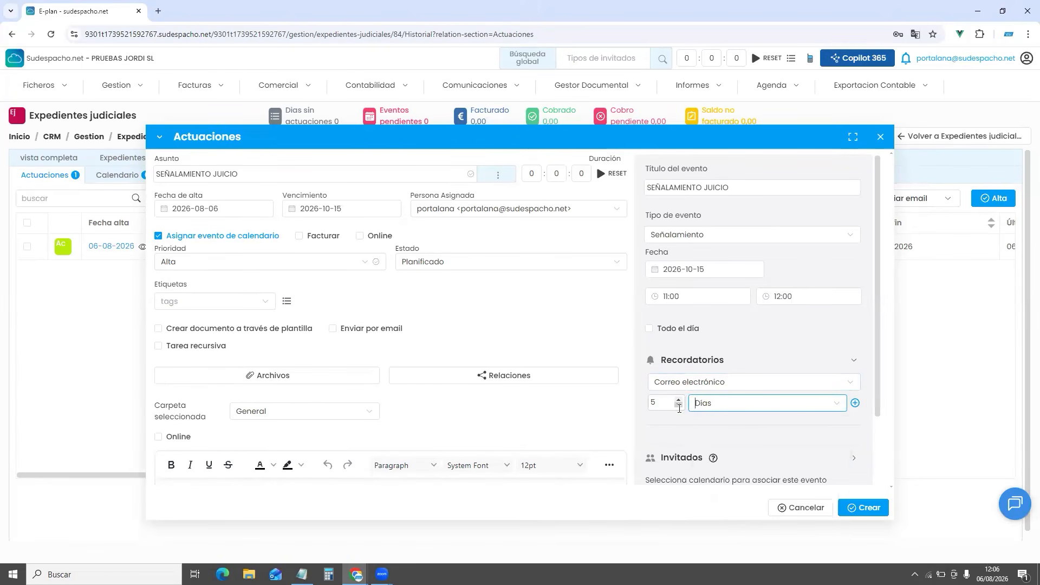
double_click(678, 406)
click(679, 406)
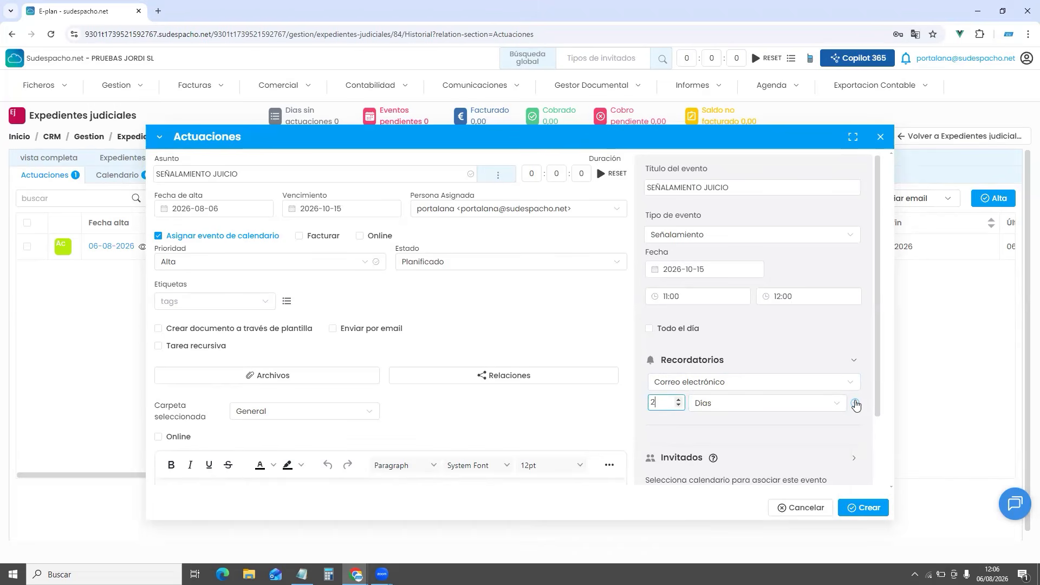
click(856, 404)
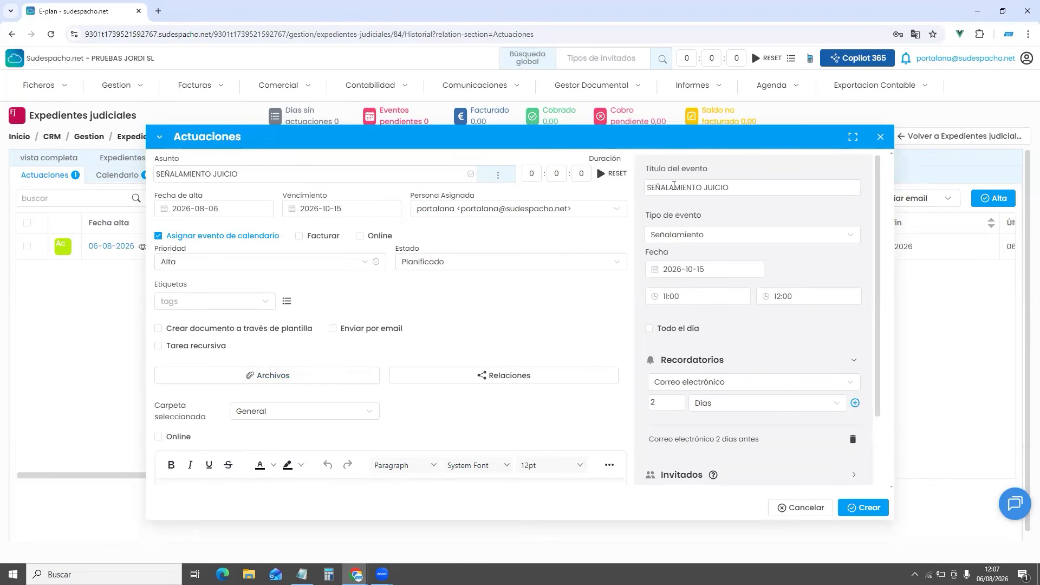
scroll(791, 339, down, 2)
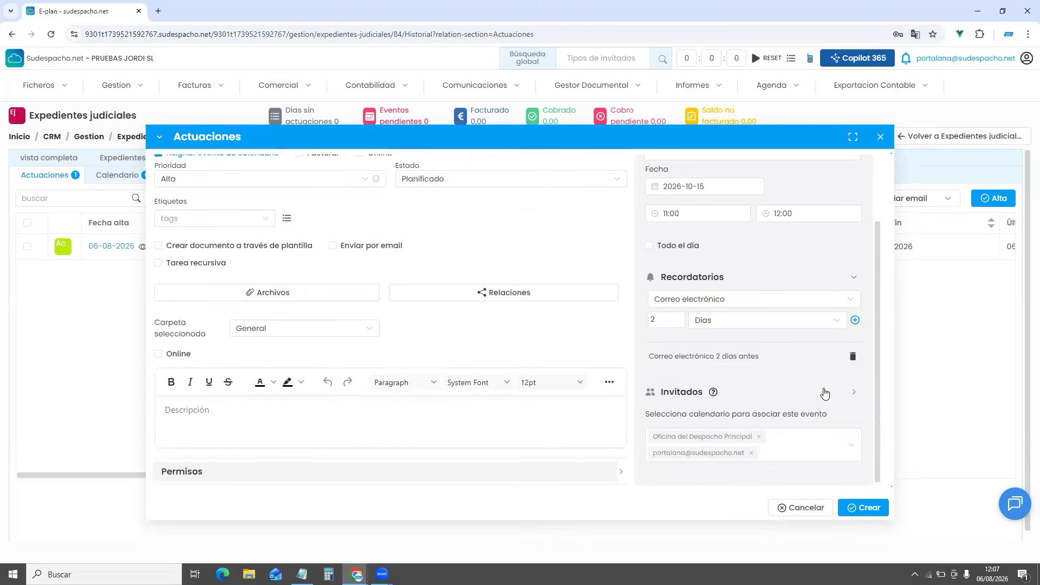
Expand the event's Invitados section, then preview the saved SEÑALAMIENTO JUICIO actuación
click(825, 394)
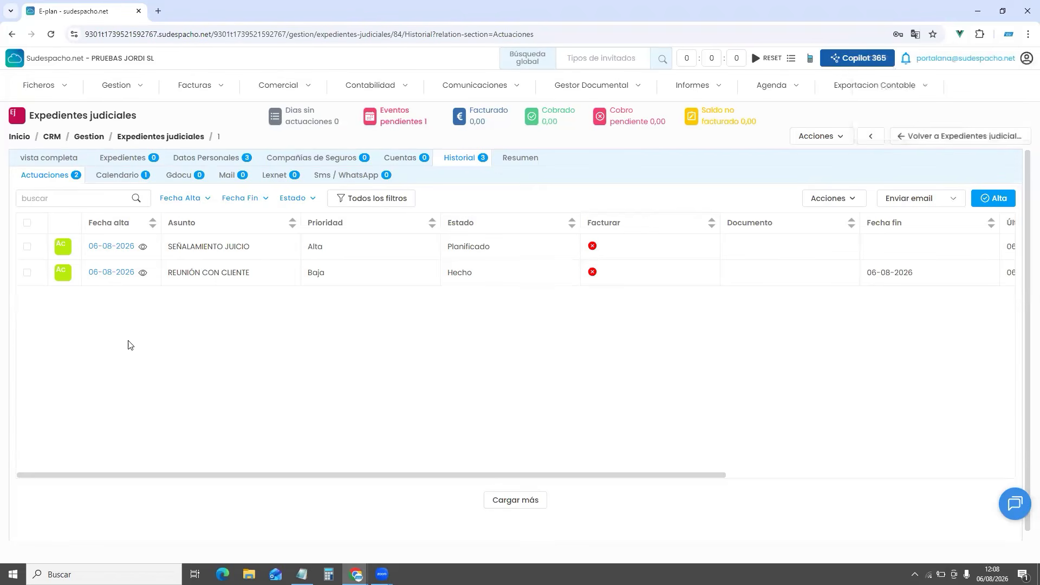
click(141, 251)
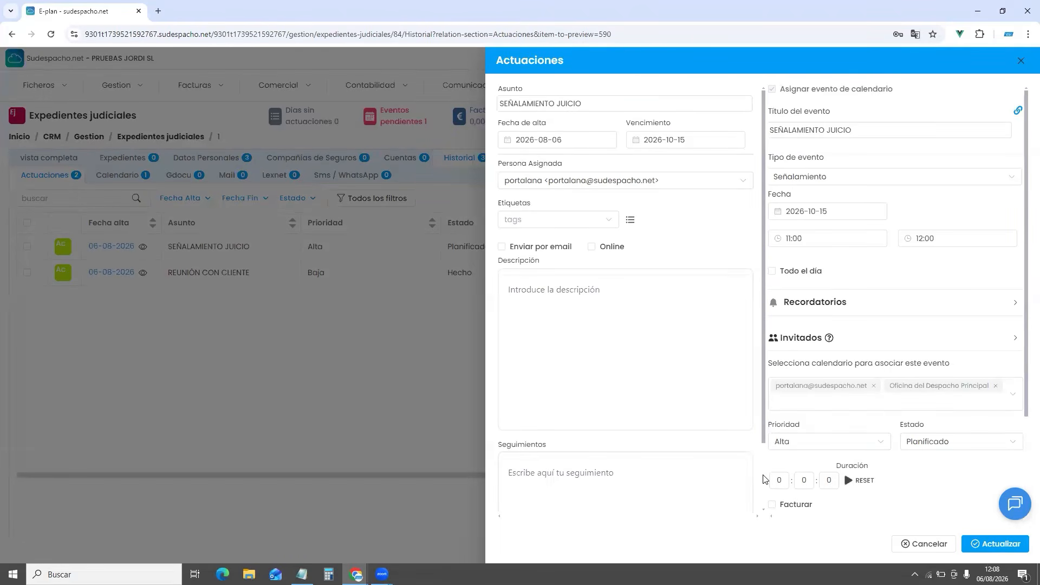
Enter 20 in the minutes field of the actuación's Duración
click(804, 480)
text(20)
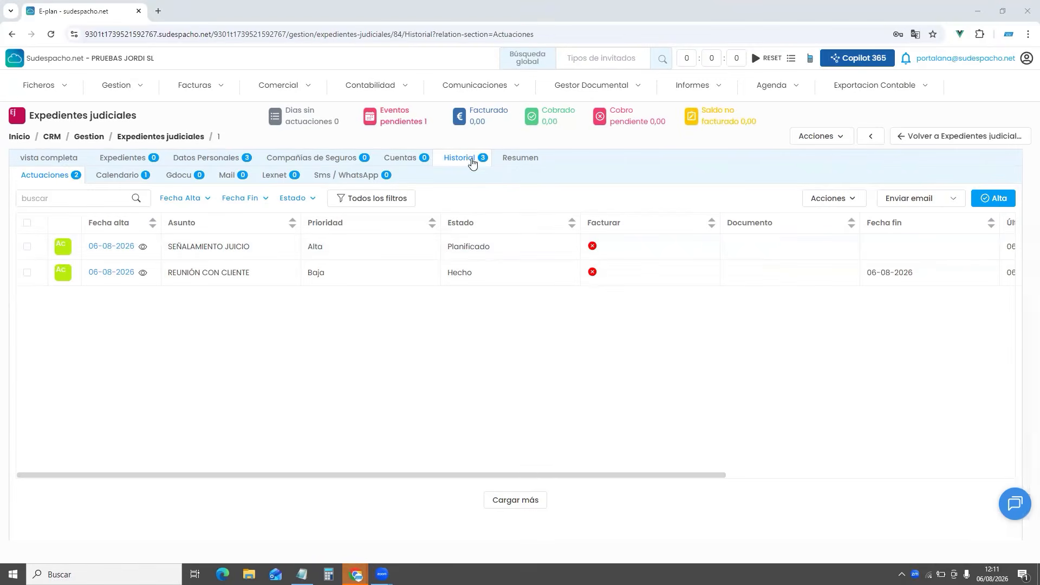
Go to the case's Gdocu section and start a new document upload with Subir
click(187, 175)
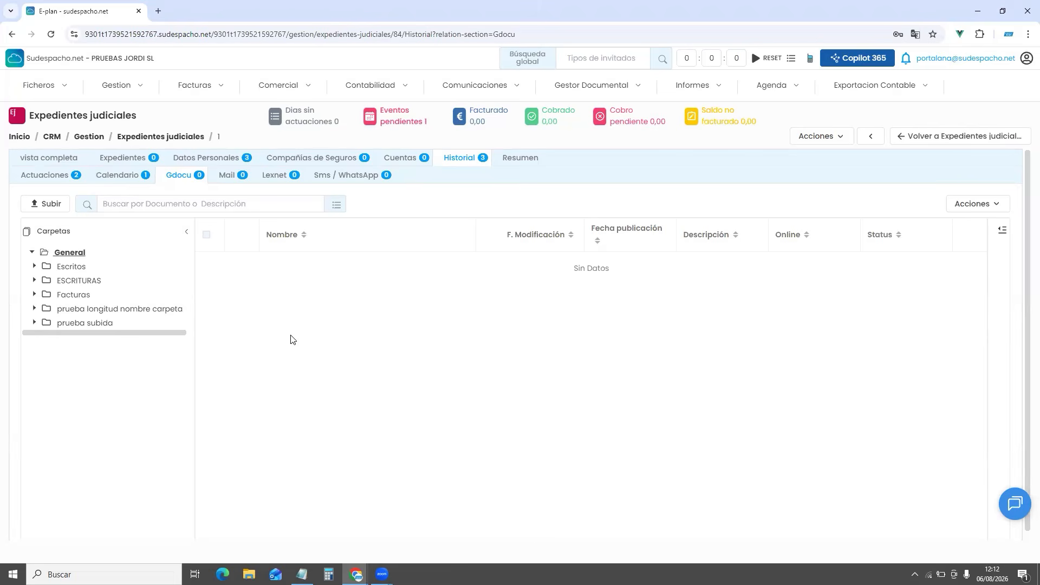
click(50, 205)
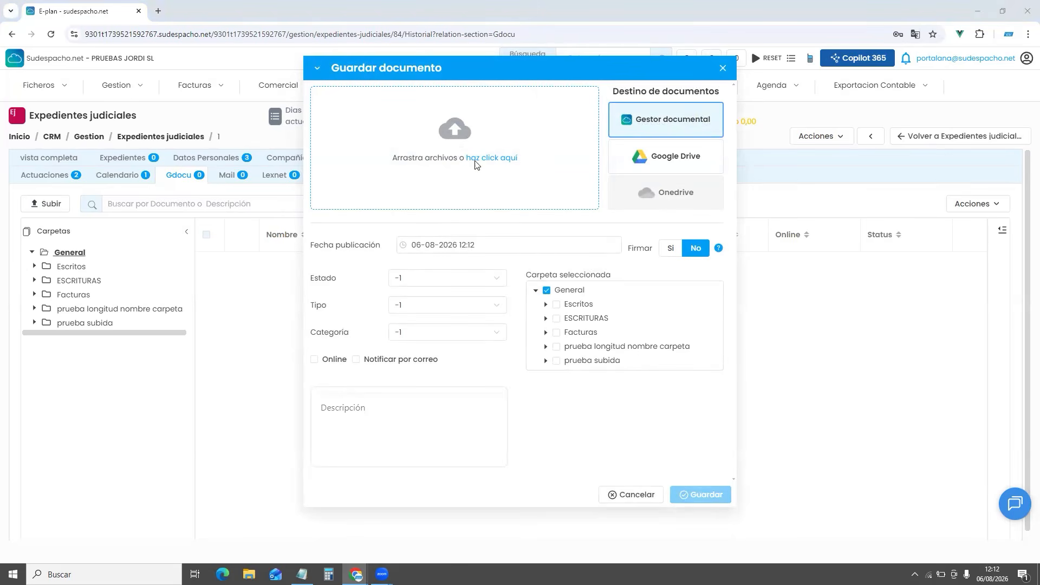
Upload 'Convenio comercio vario Coruña.pdf' from Descargas and save it to the General folder
click(477, 162)
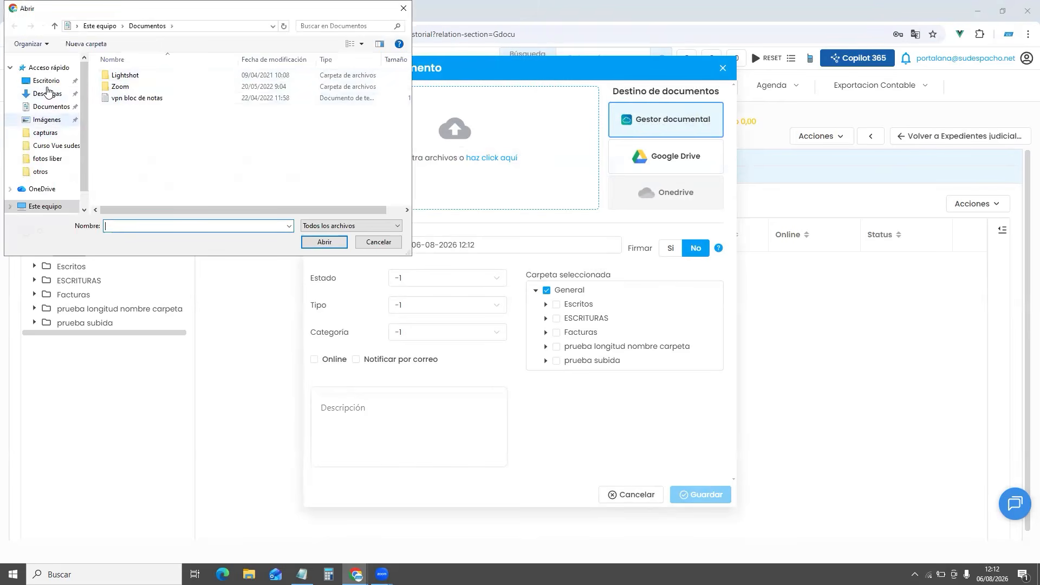
click(47, 93)
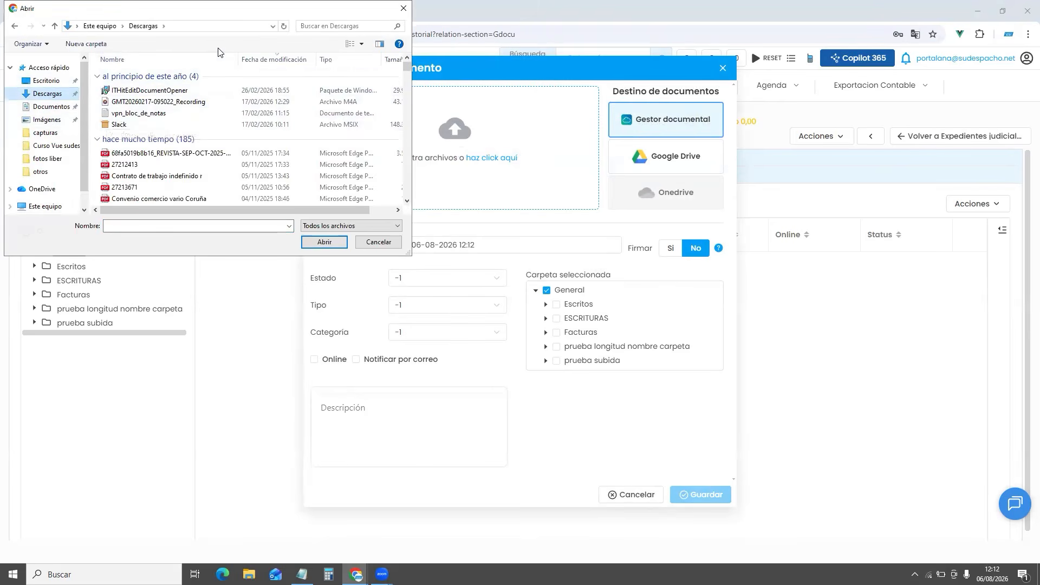
click(216, 199)
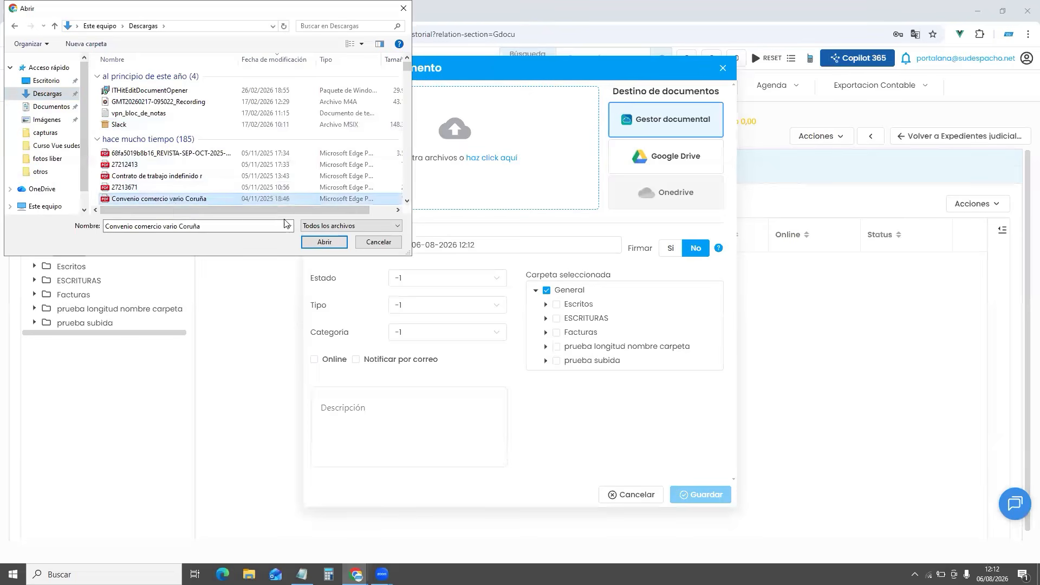
click(323, 242)
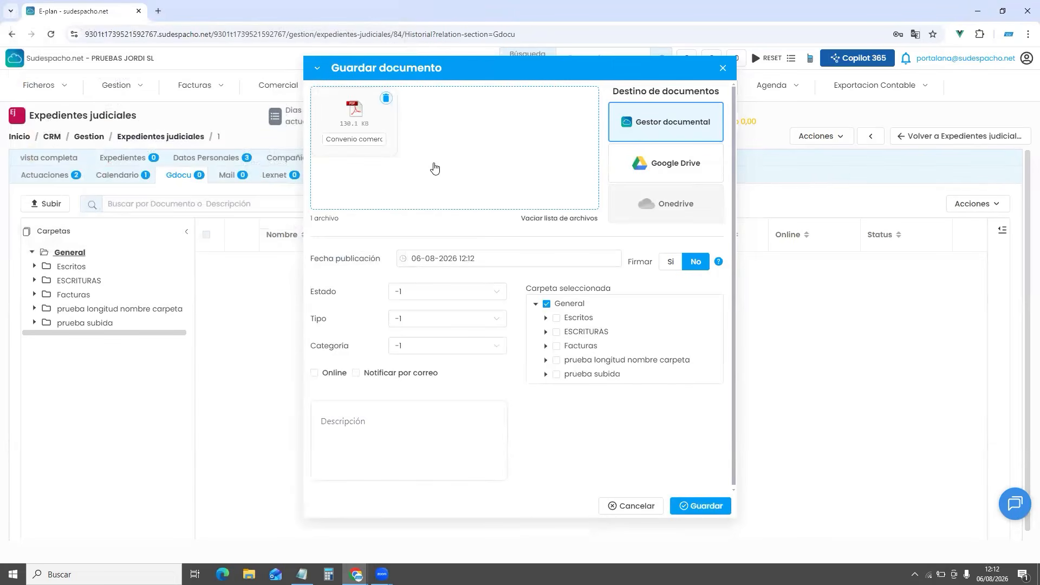
drag(332, 139, 443, 145)
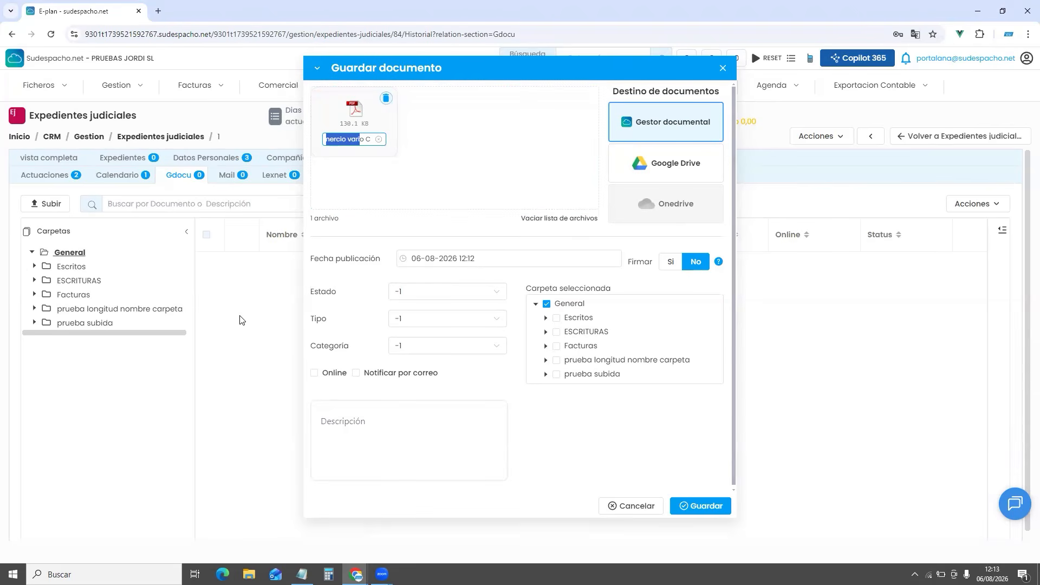
click(705, 503)
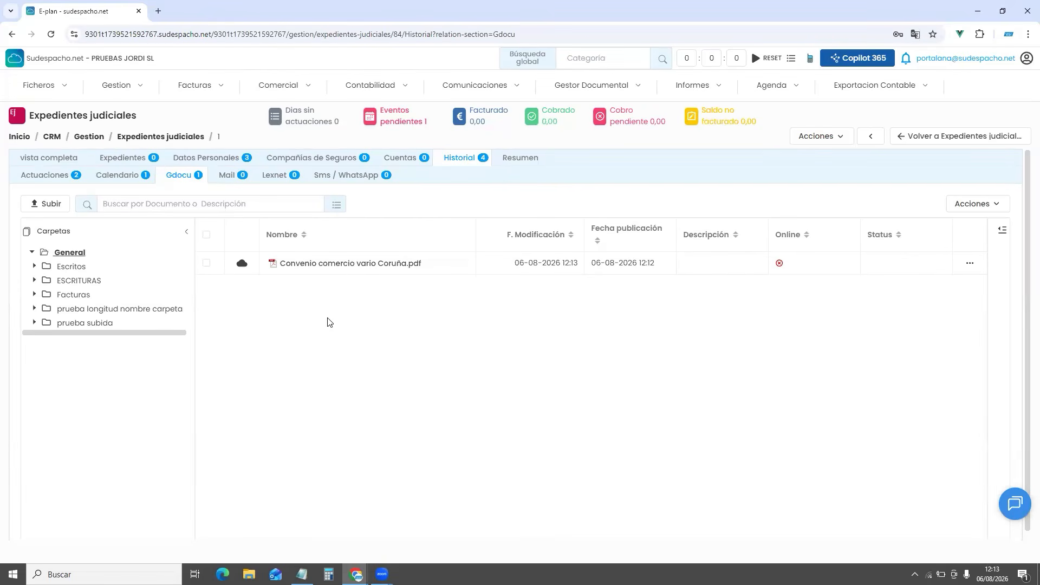
click(340, 264)
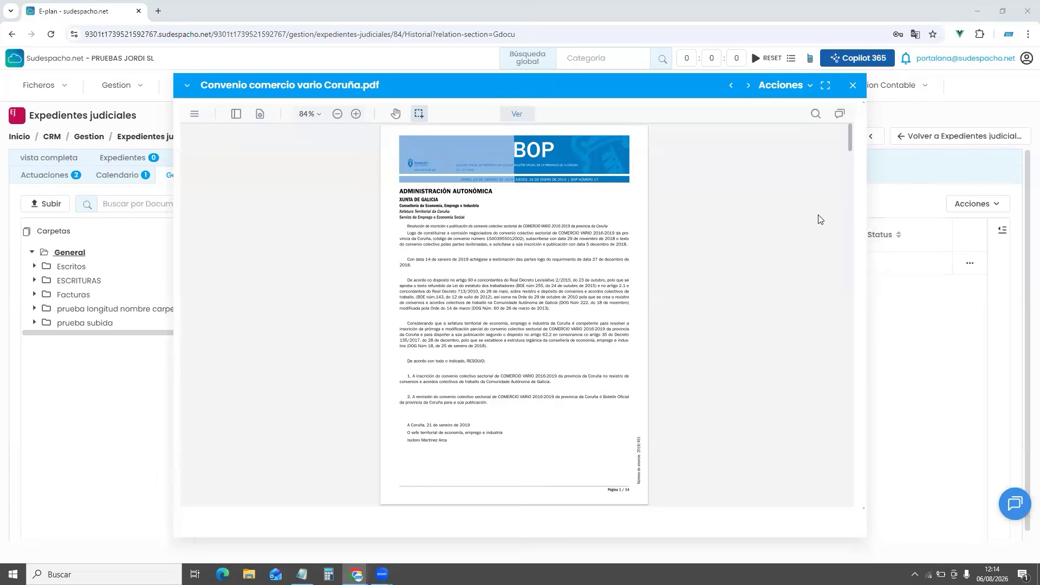
scroll(657, 299, down, 4)
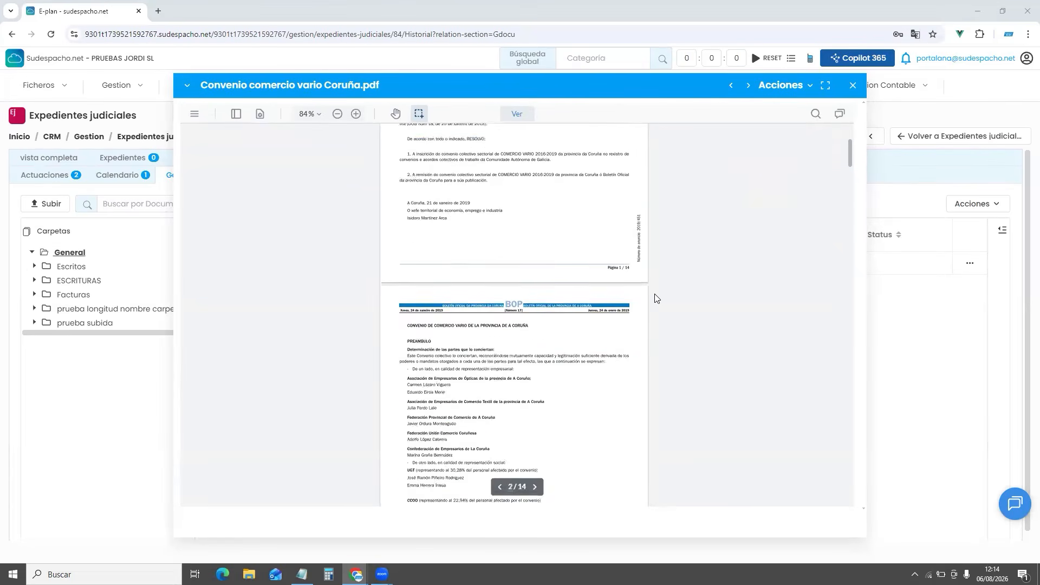
scroll(655, 297, down, 20)
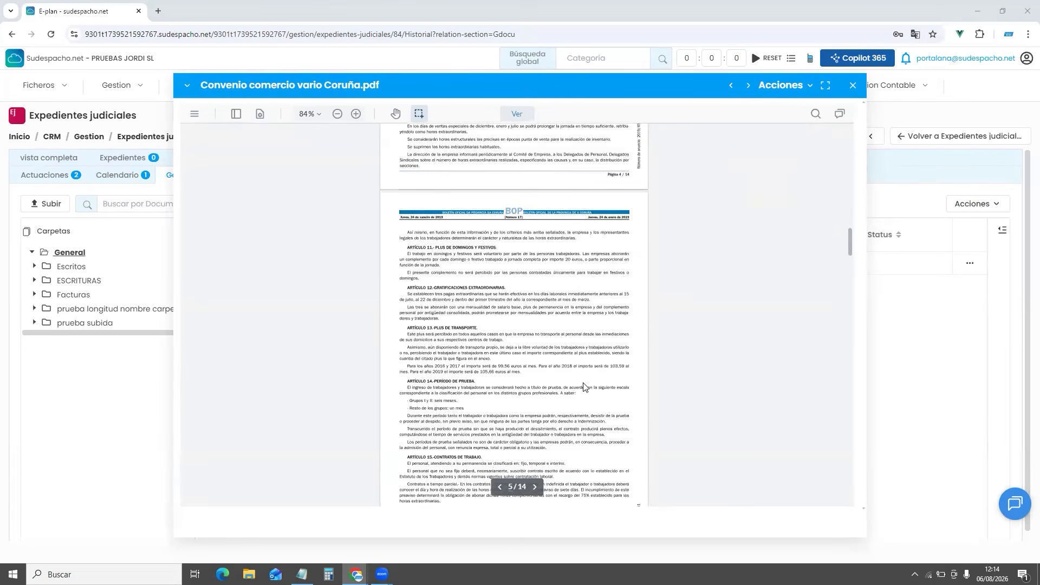
click(356, 114)
scroll(621, 293, down, 10)
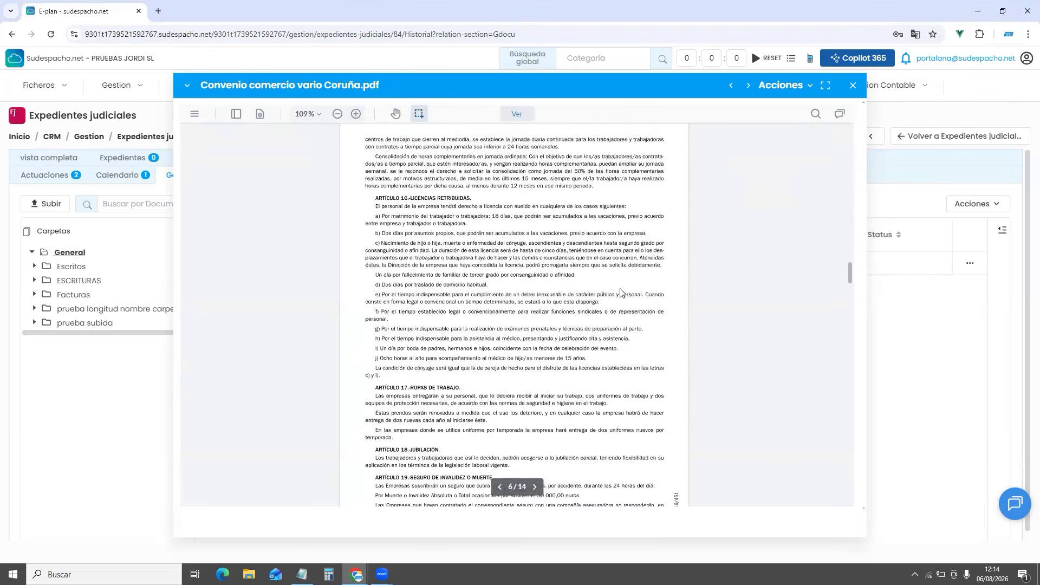
scroll(621, 292, down, 10)
click(853, 85)
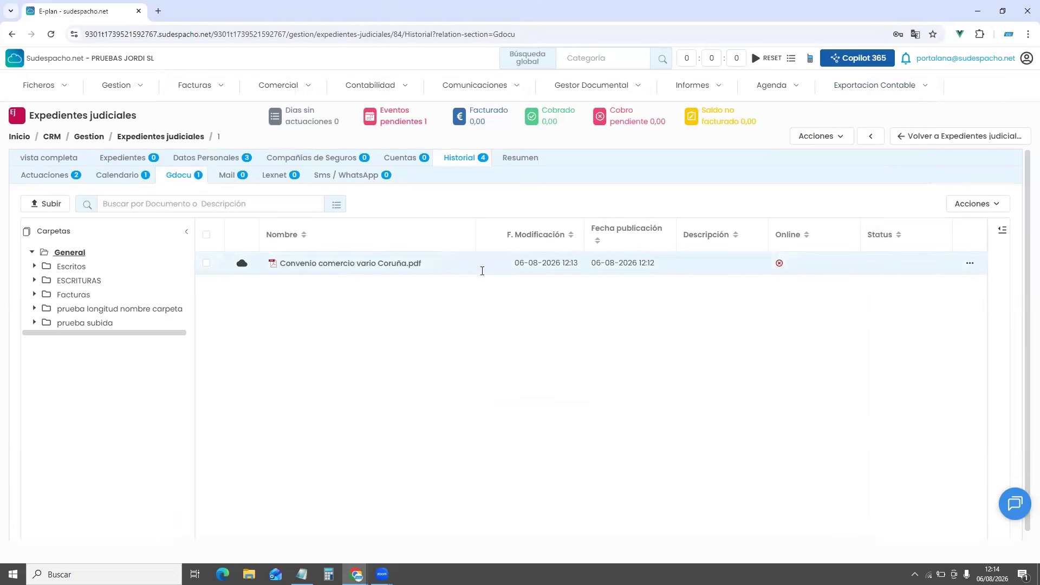
Dismiss the uploaded PDF's action menu unused and begin another upload with Subir
click(971, 264)
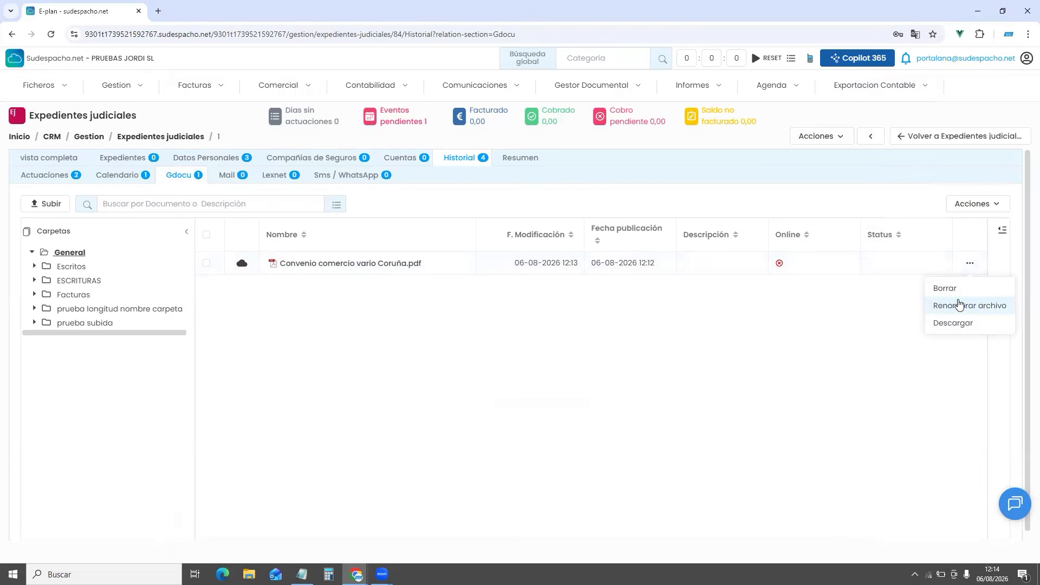
click(510, 370)
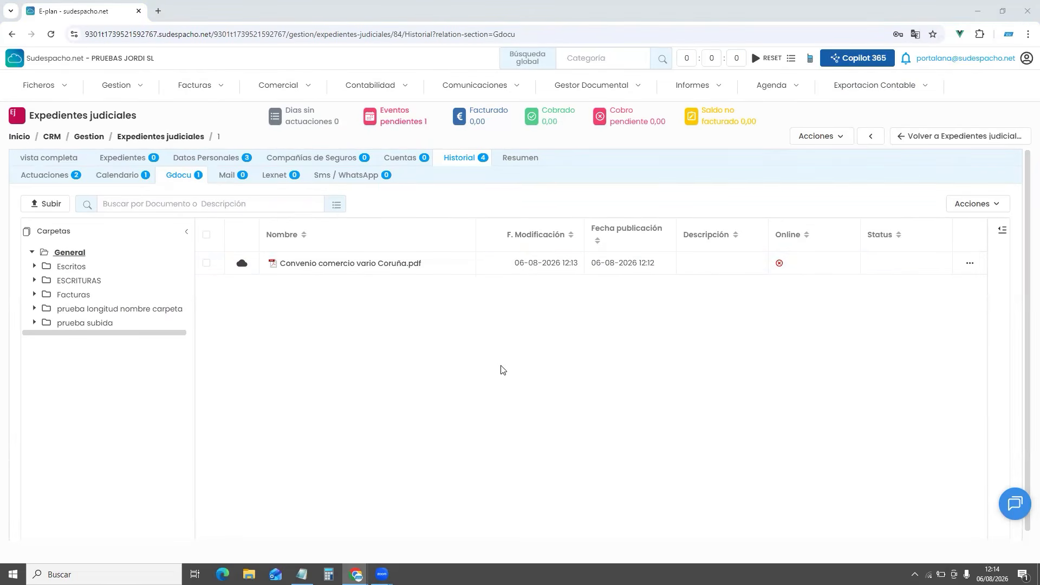
click(53, 206)
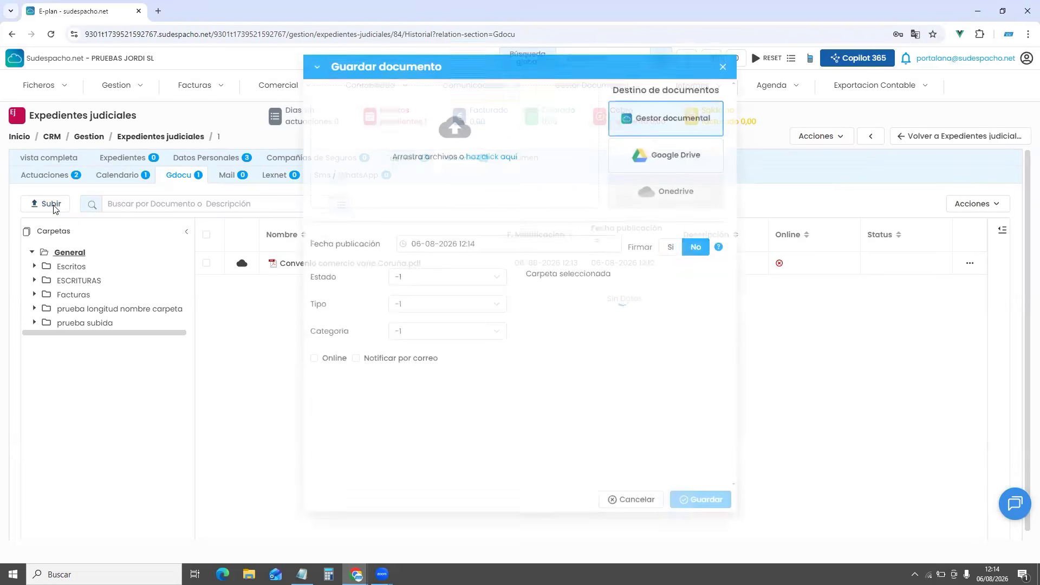
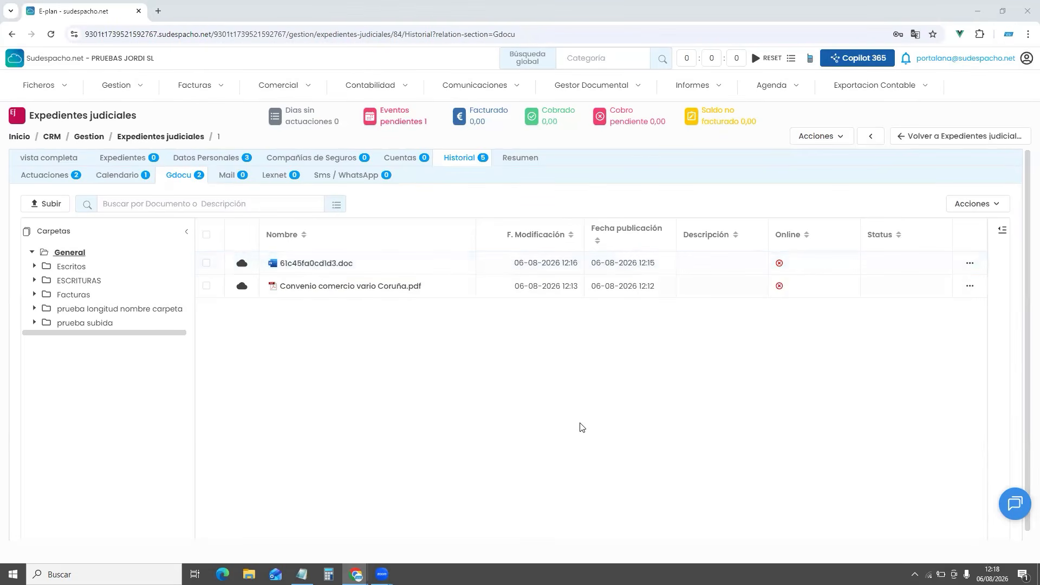
With judicial case 1's empty mail history showing, open the Comunicaciones menu
click(243, 265)
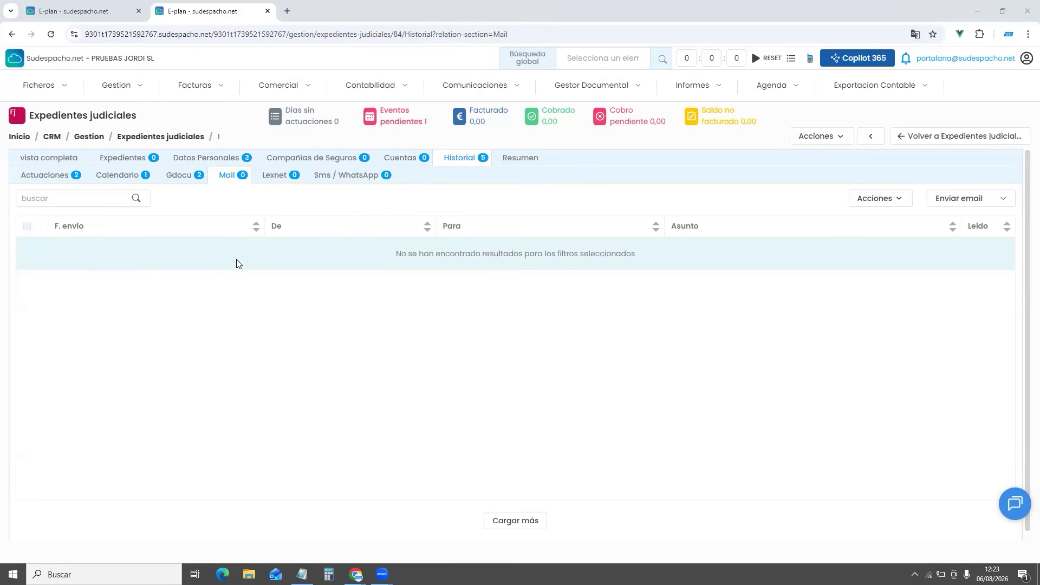
click(481, 86)
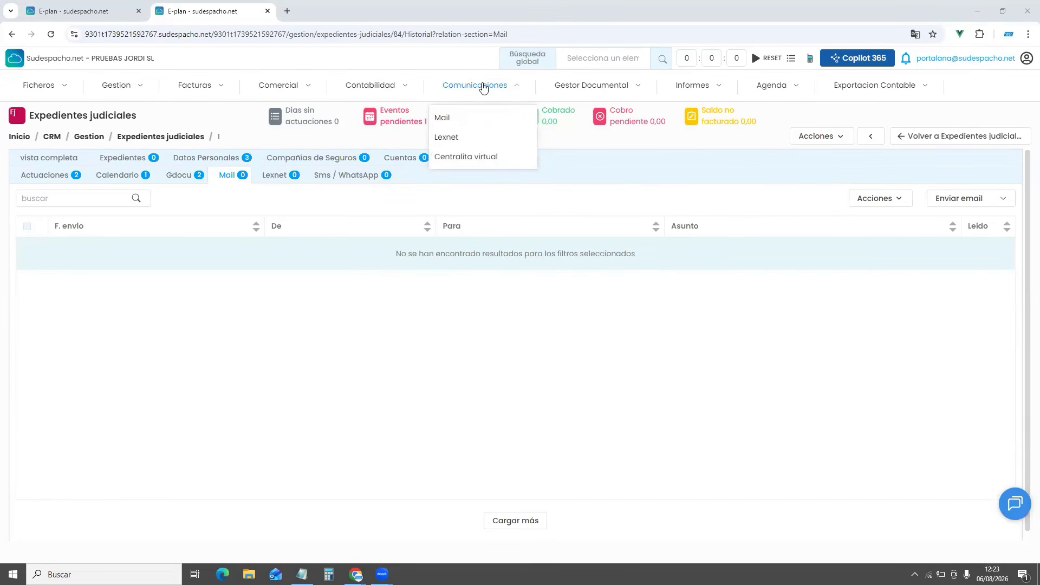
Open the Mail inbox in a new tab and display the Soporte - Sudespacho.net - Documentación email
mouse_move(442, 118)
click(497, 123)
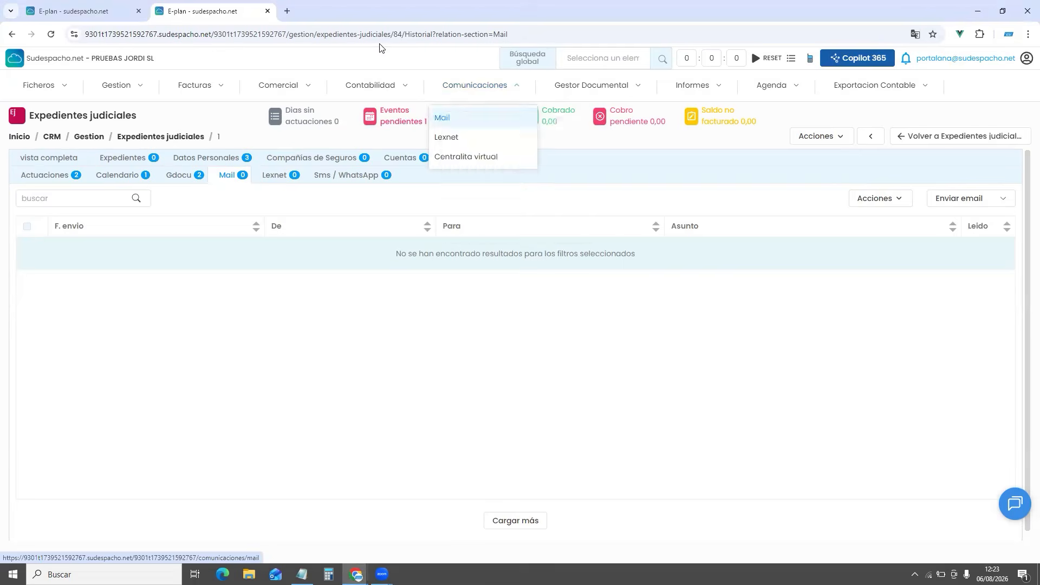
click(334, 14)
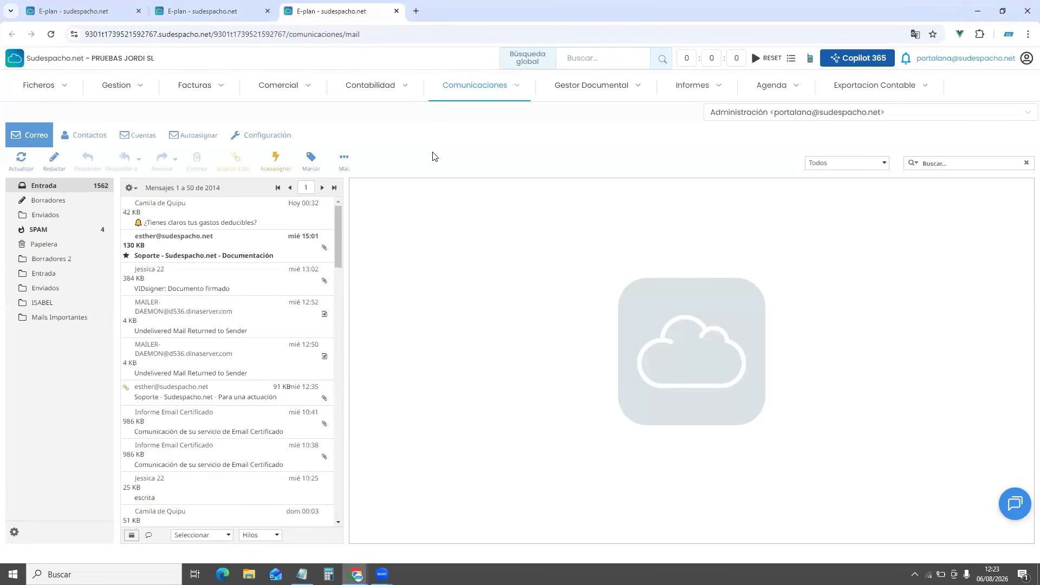
click(225, 240)
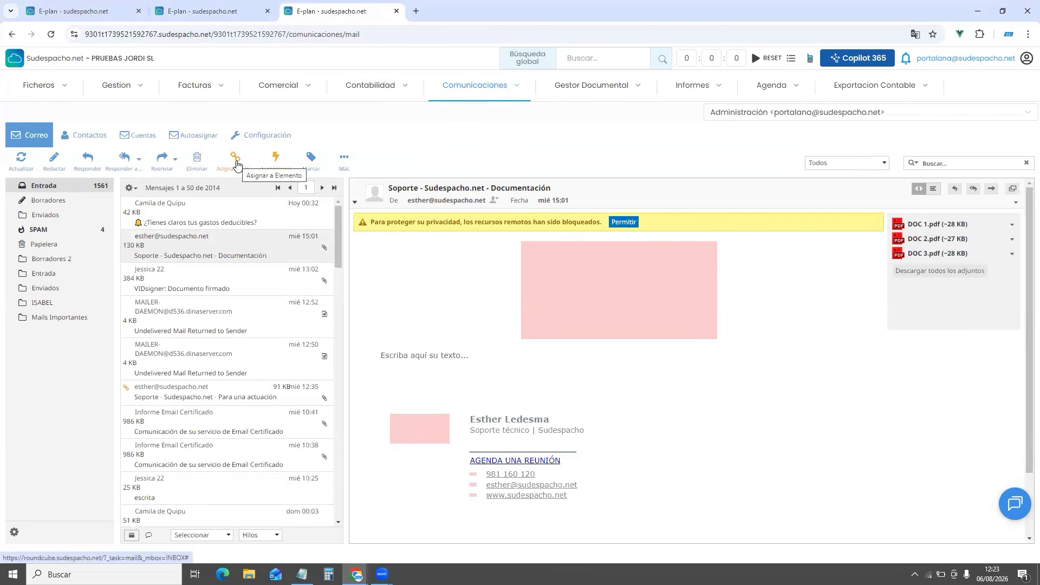
click(237, 163)
Assign the Documentación email to Expedientes judiciales case 1 and confirm
click(298, 288)
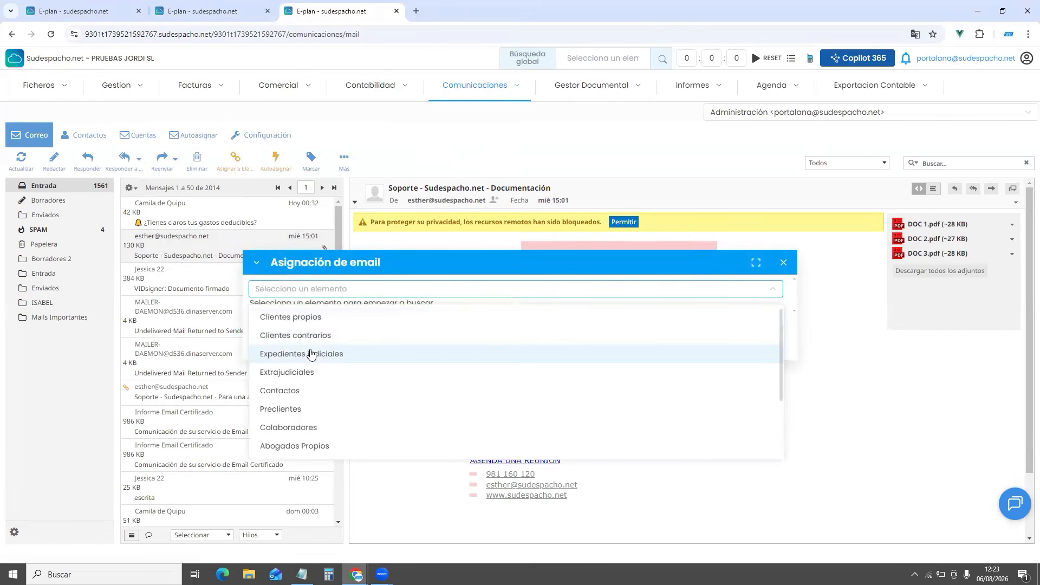
click(357, 353)
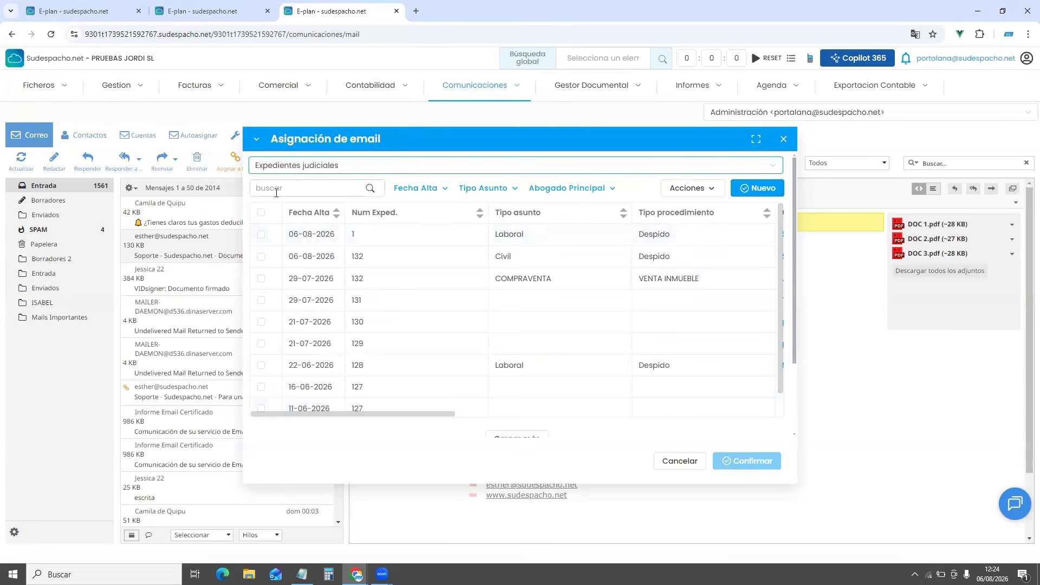
click(261, 235)
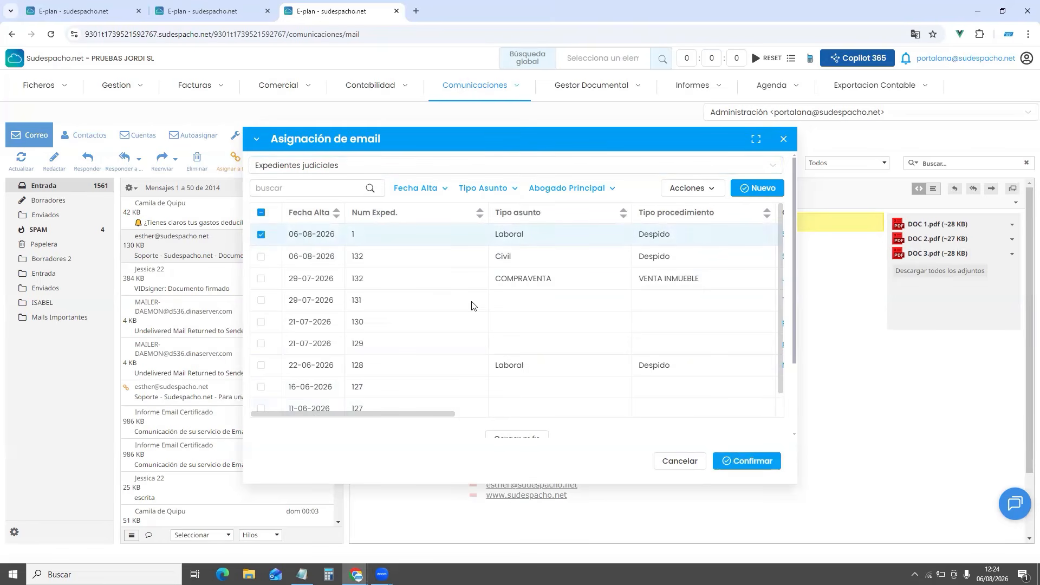
click(752, 461)
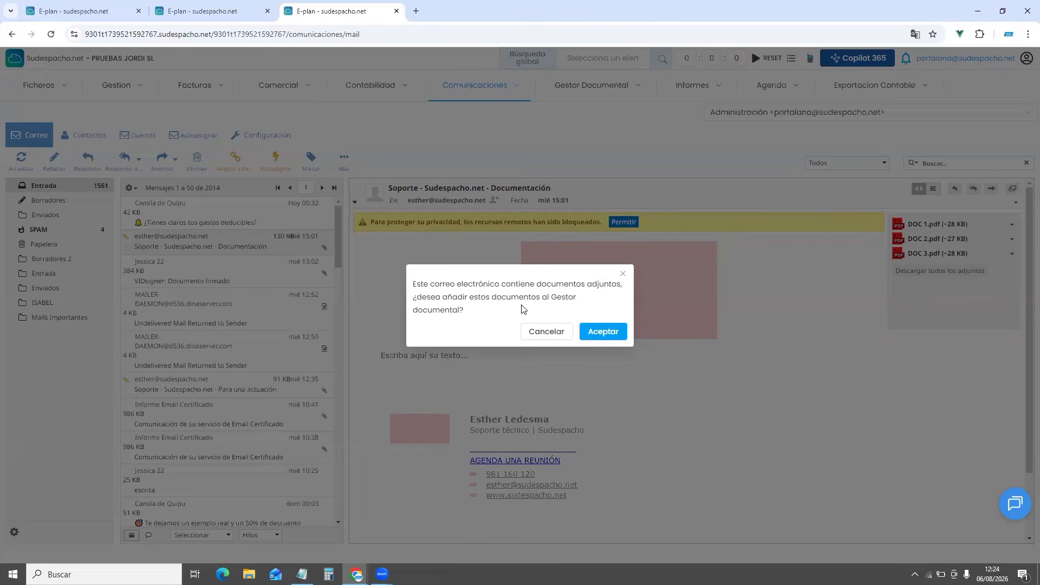
Add all three attachments (DOC 1, DOC 2, DOC 3.pdf) to the Gestor Documental and preview DOC 1.pdf
click(599, 331)
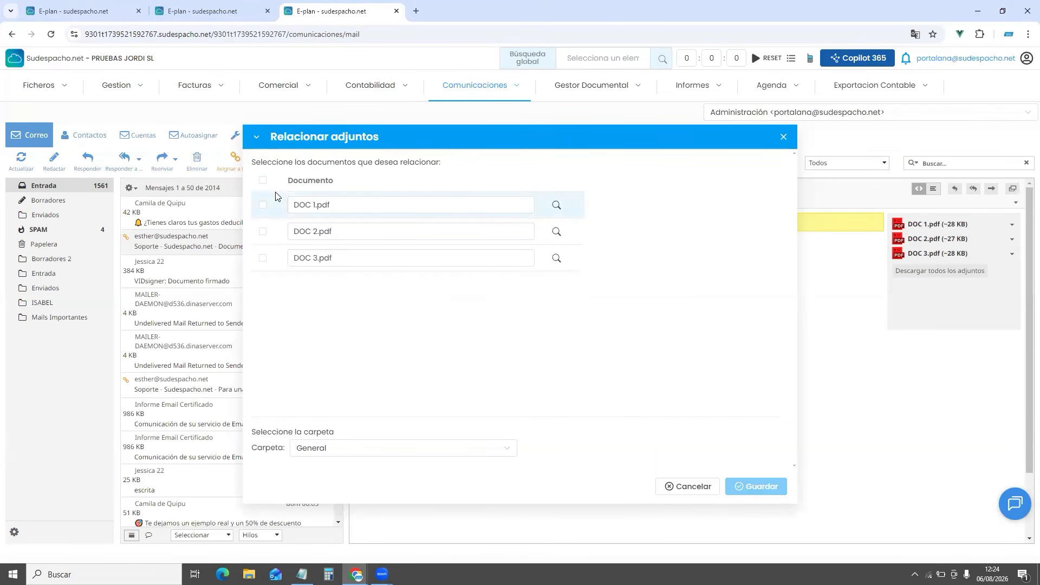
click(262, 205)
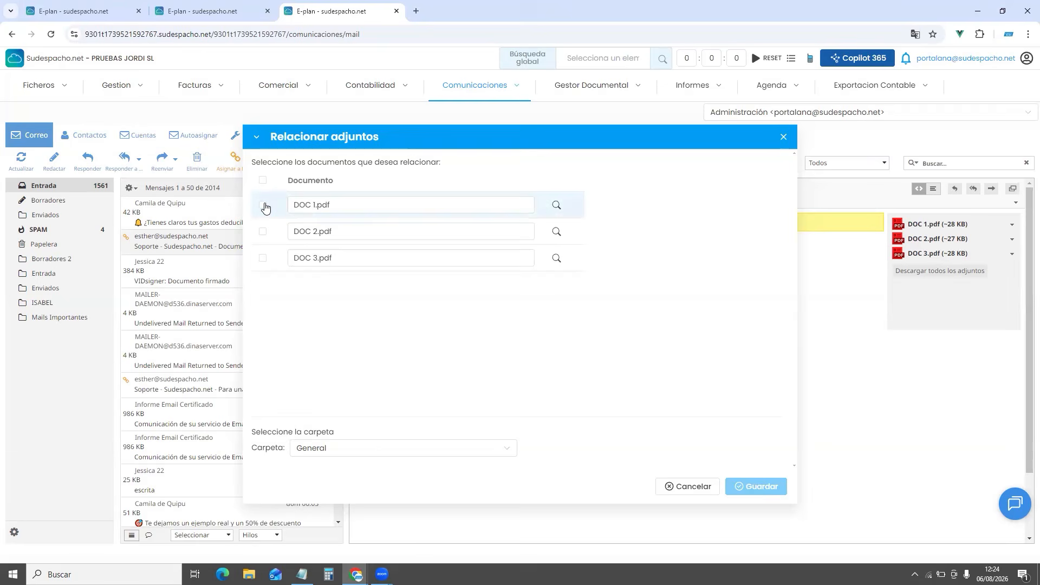
click(262, 232)
click(263, 259)
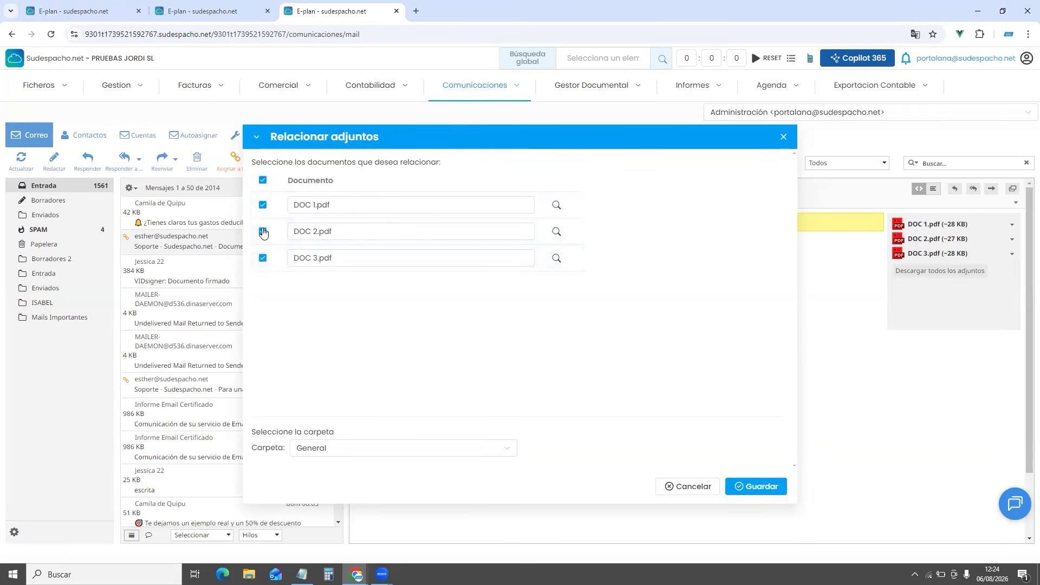
click(556, 205)
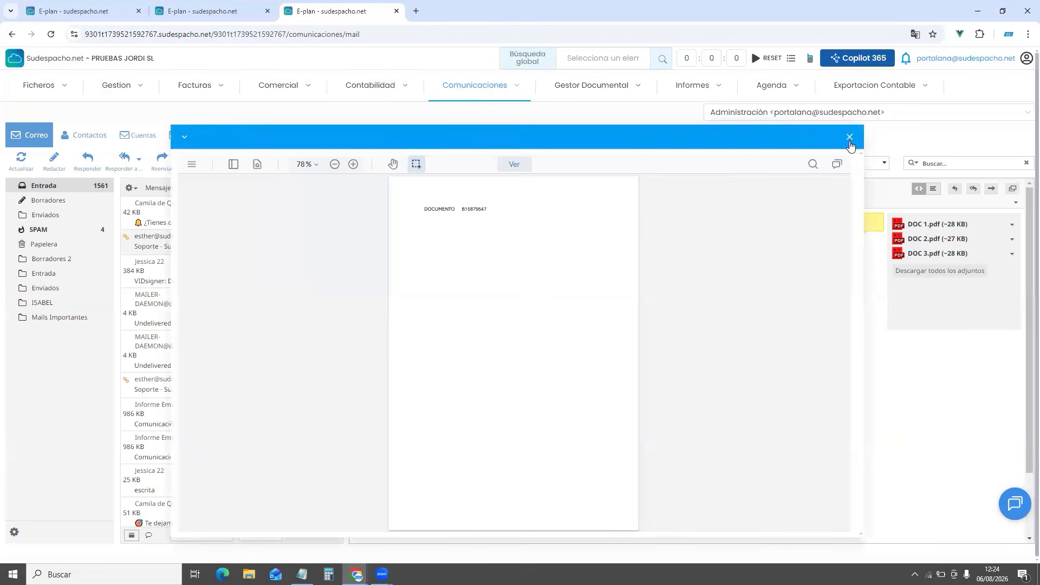
click(849, 137)
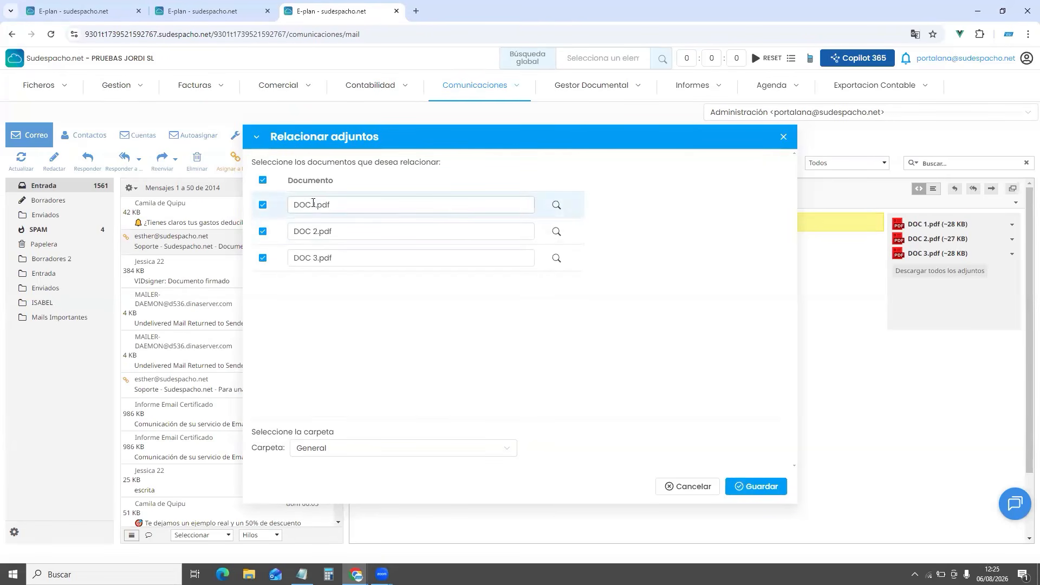
Rename DOC 1.pdf to PRUEBA.pdf and save the attachments to Carpeta General
drag(313, 203, 224, 205)
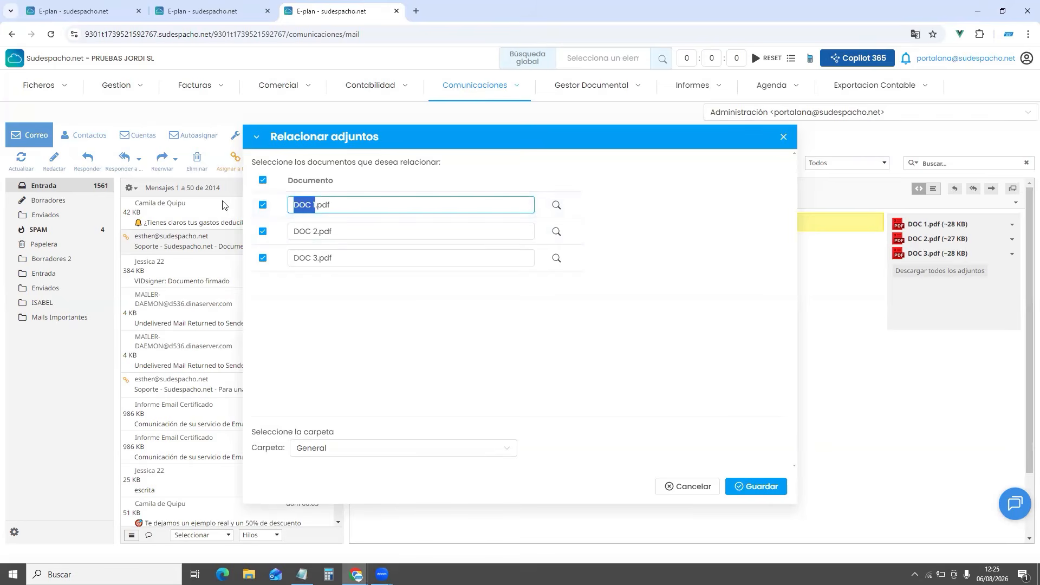
text(PRUEBA)
click(322, 454)
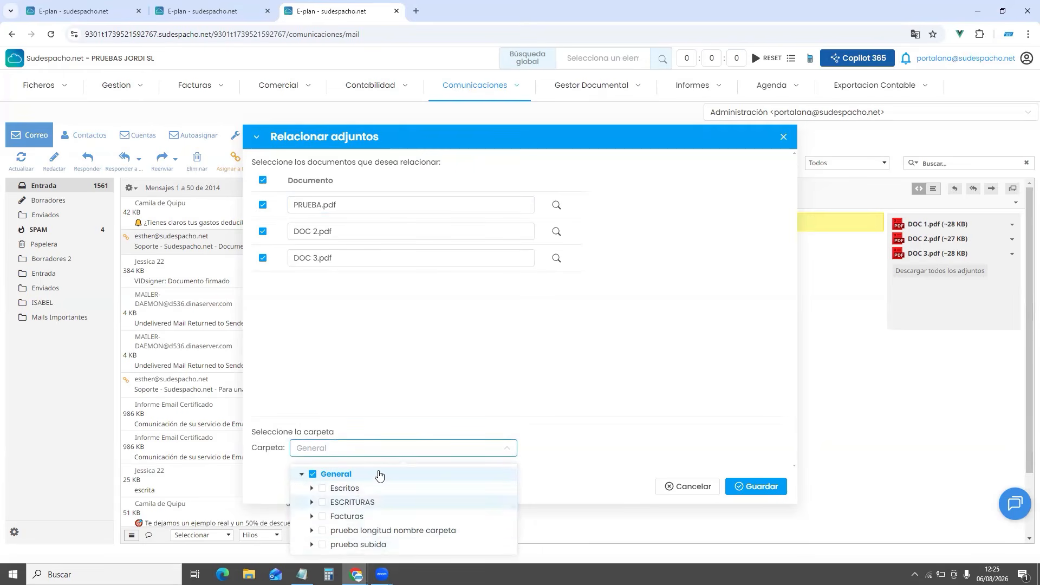
click(776, 489)
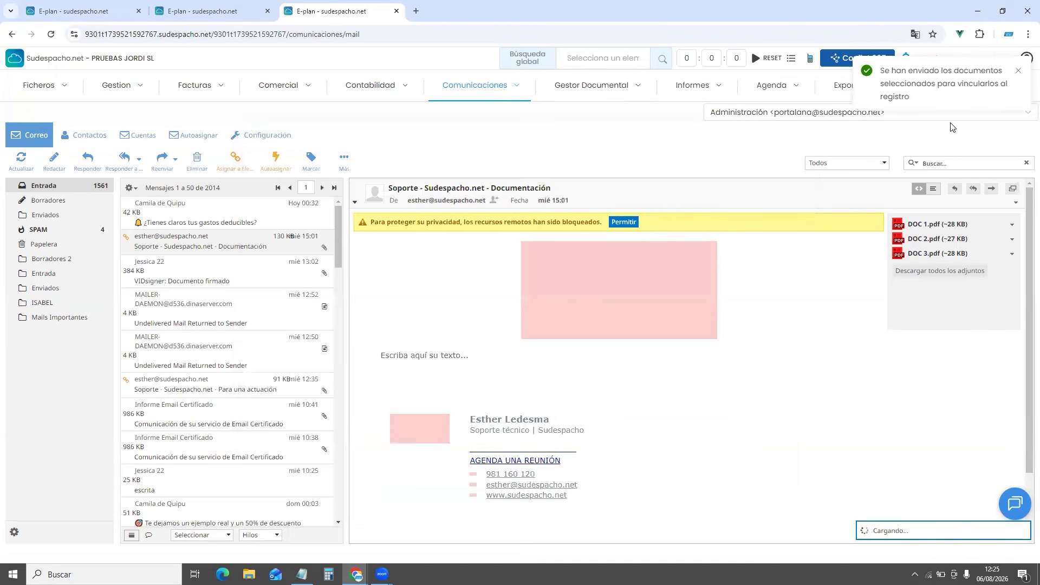
Reload case 1's record and view the linked Documentación email with its three PDF attachments
click(905, 56)
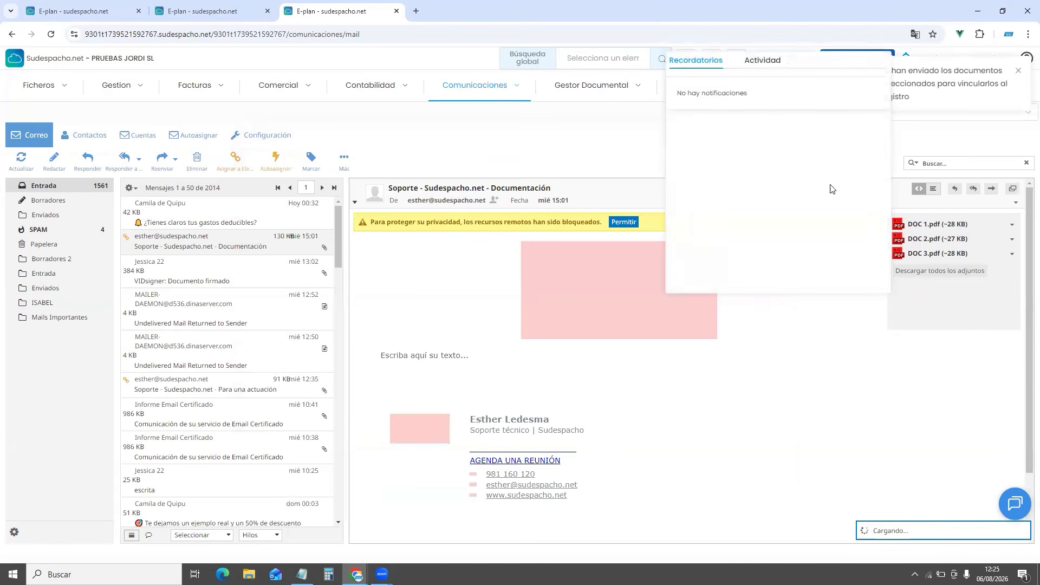
click(906, 57)
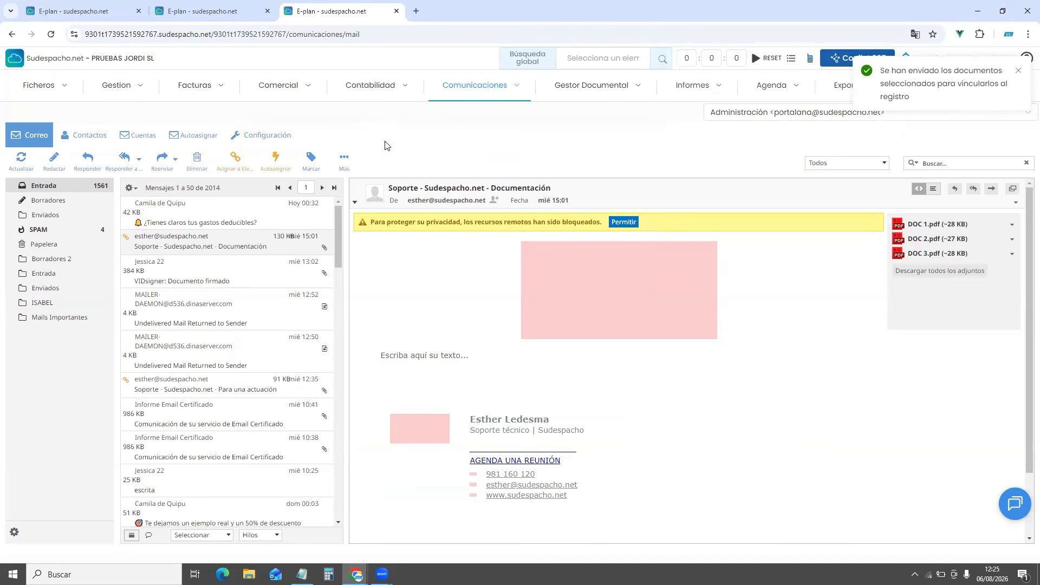
click(218, 17)
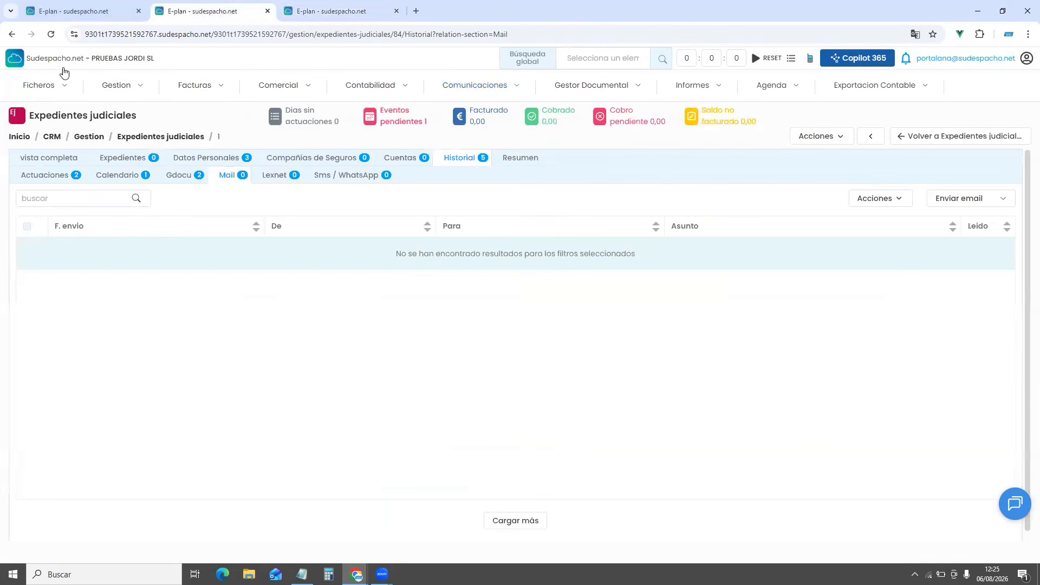
click(51, 35)
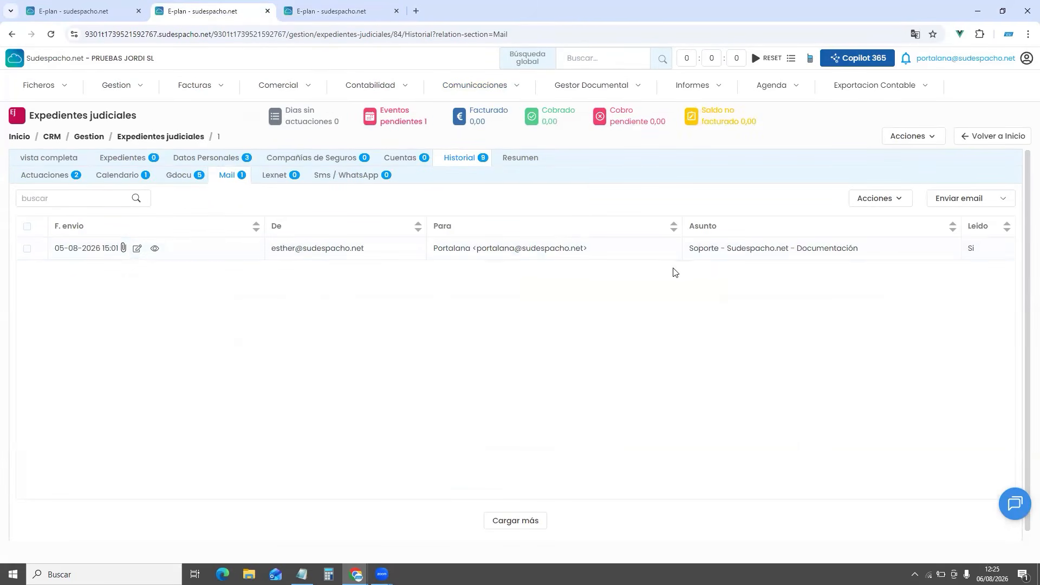
click(155, 251)
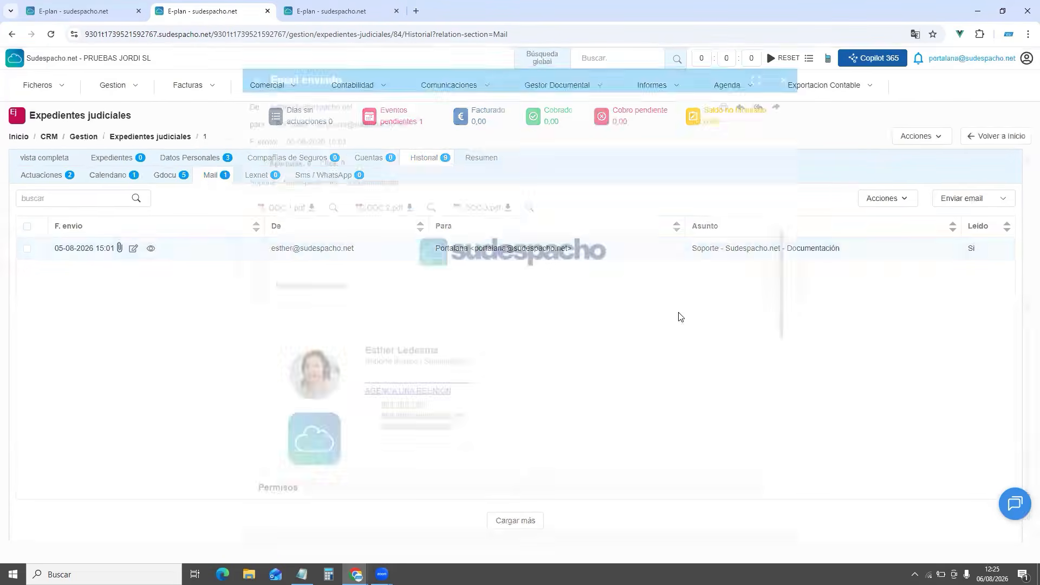
scroll(588, 399, down, 5)
scroll(589, 399, up, 5)
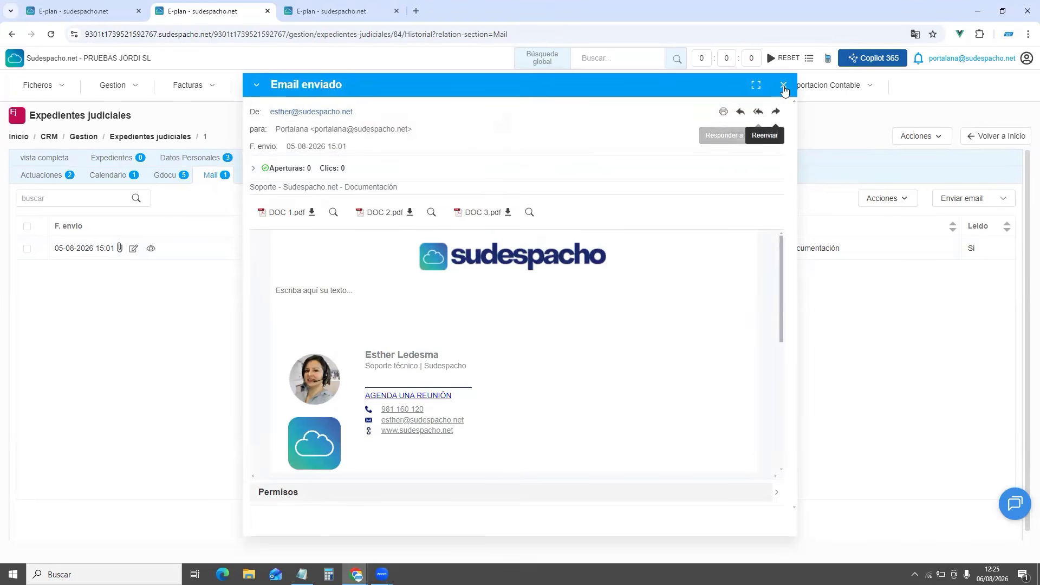
click(783, 85)
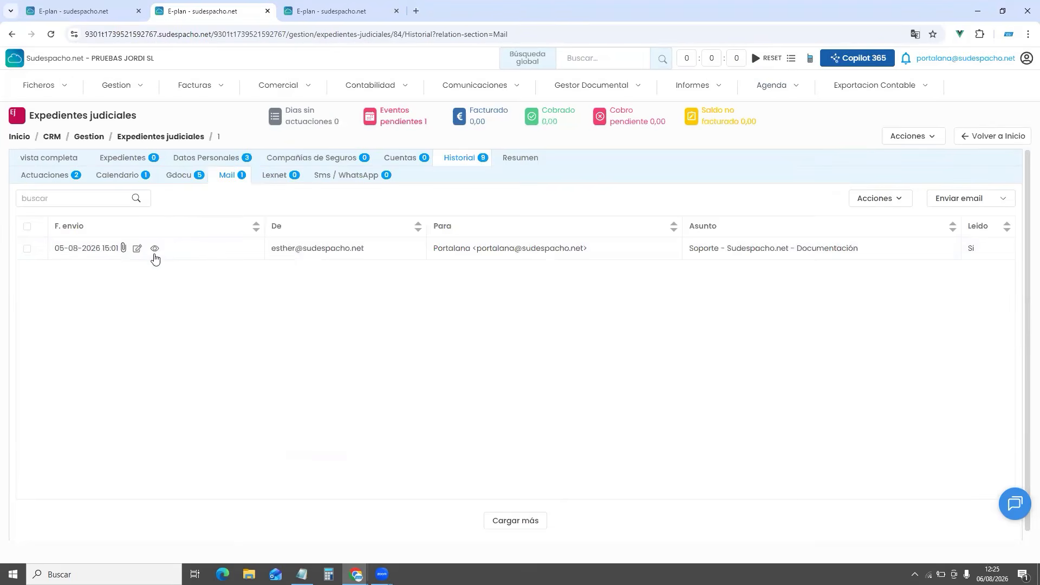
Show case 1's Calendario list with the 15-10-2026 SEÑALAMIENTO JUICIO, cancelling a trial Alta event
click(185, 175)
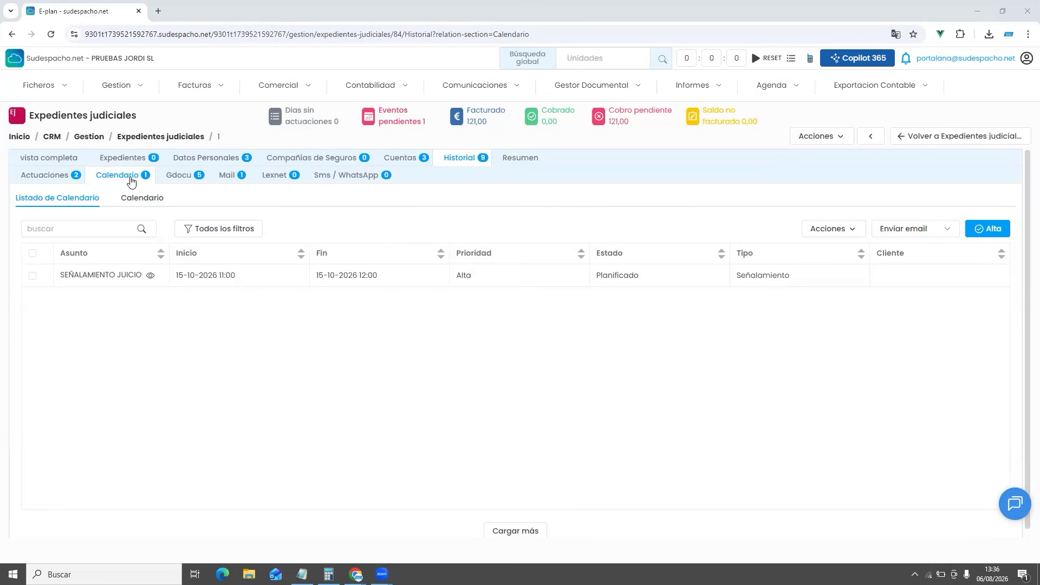
click(984, 228)
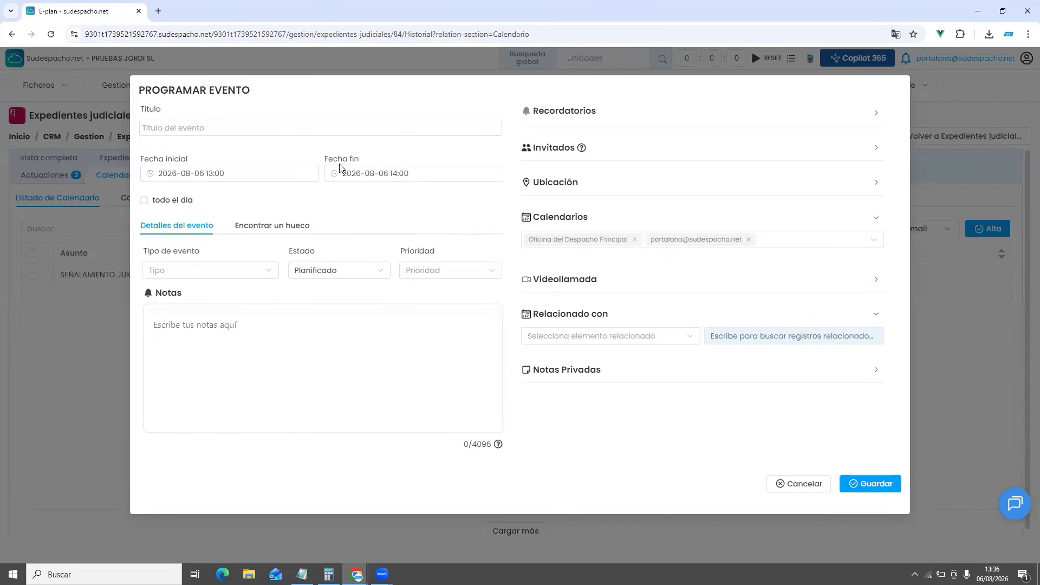
click(795, 491)
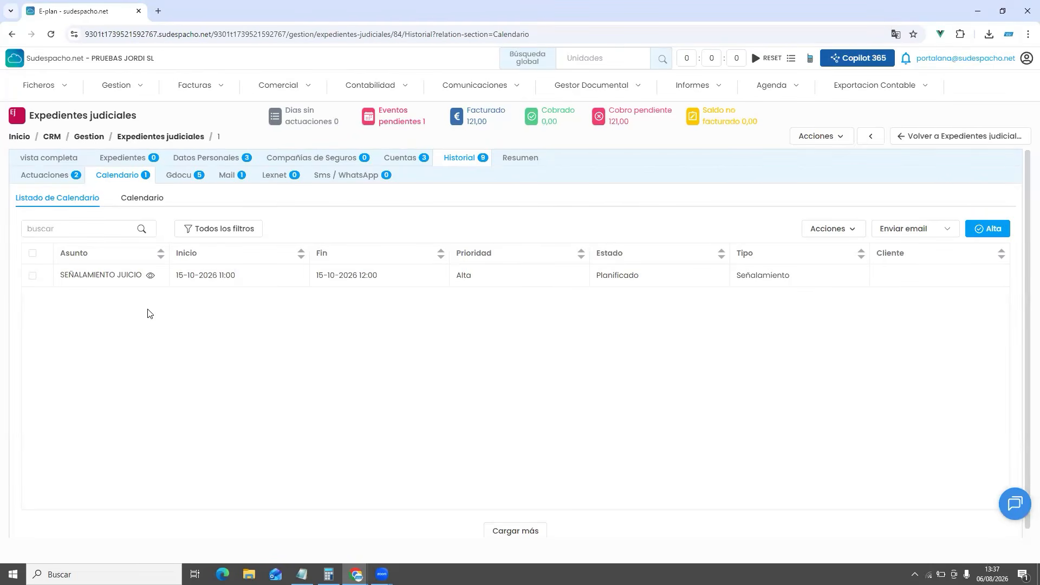
click(49, 175)
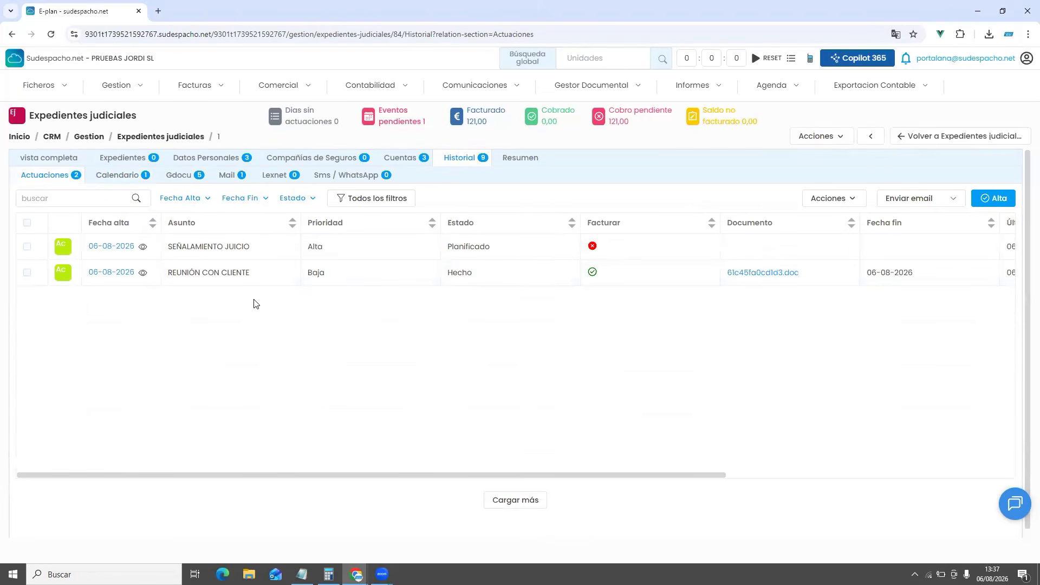
click(119, 181)
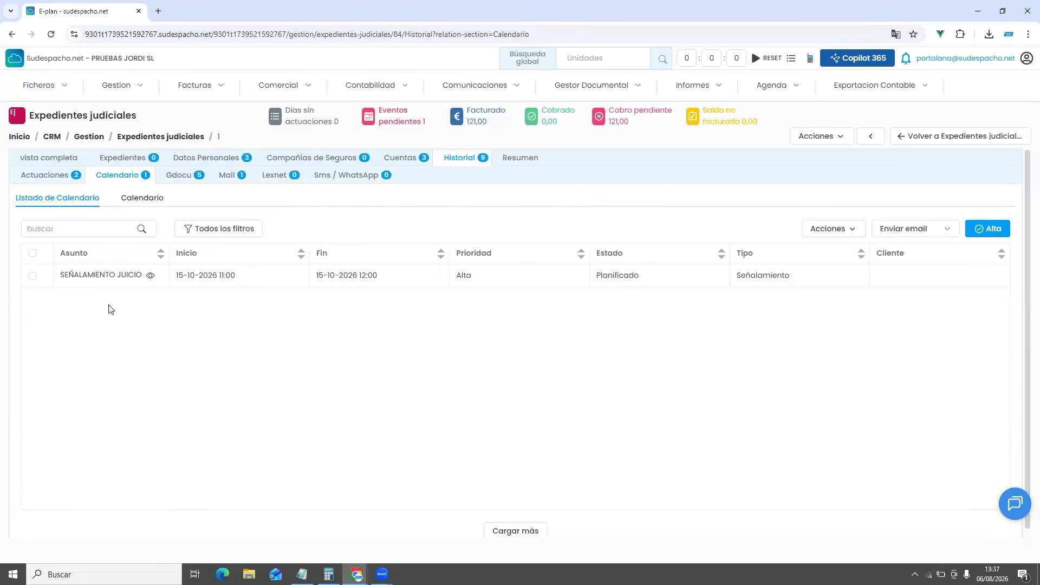
click(785, 86)
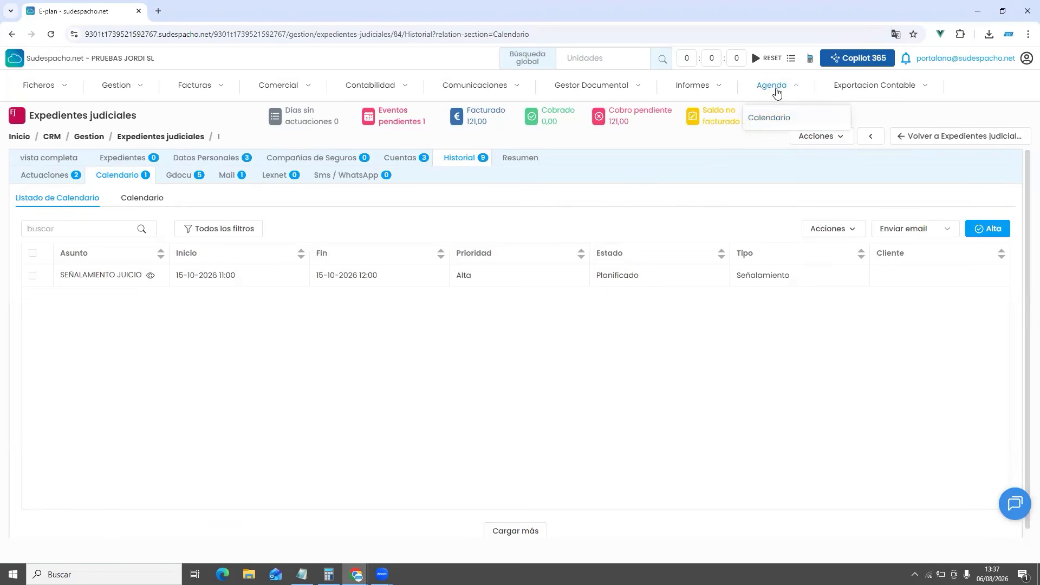
Open the Agenda in a new tab and start a new Evento for 6 August 2026, 13:00–14:00
right_click(779, 120)
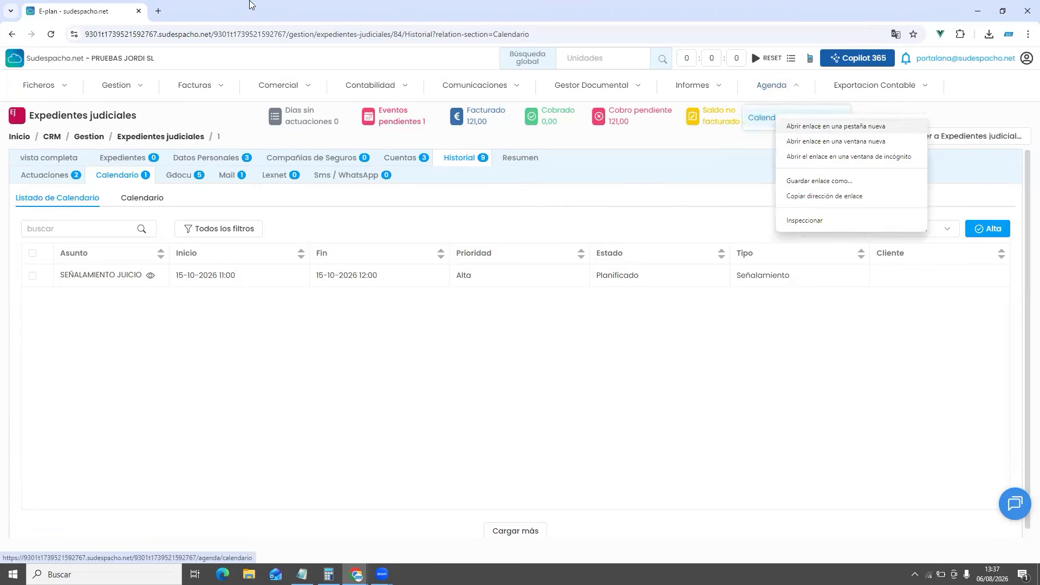
key(Return)
click(181, 14)
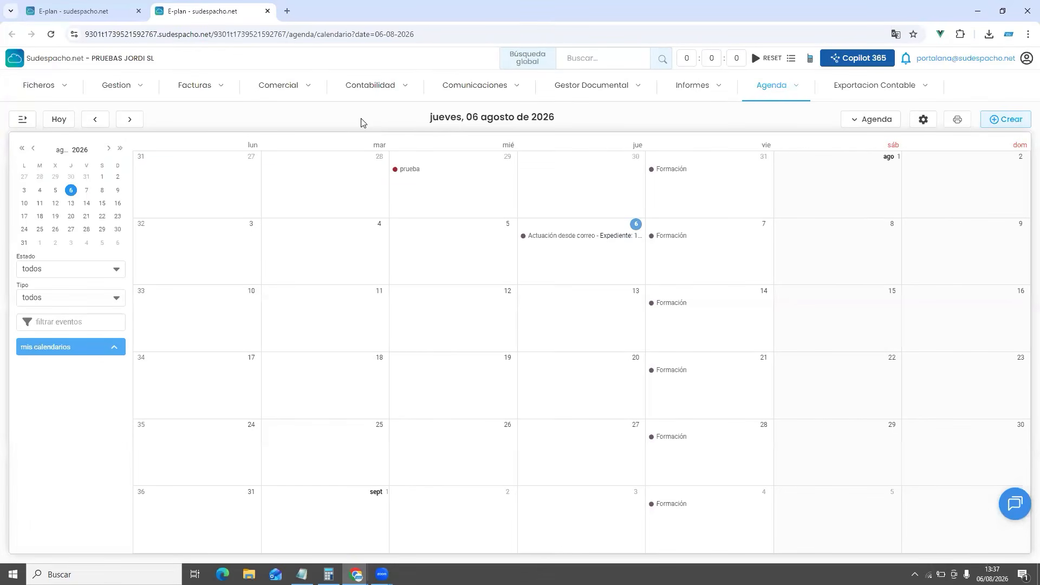
click(1000, 118)
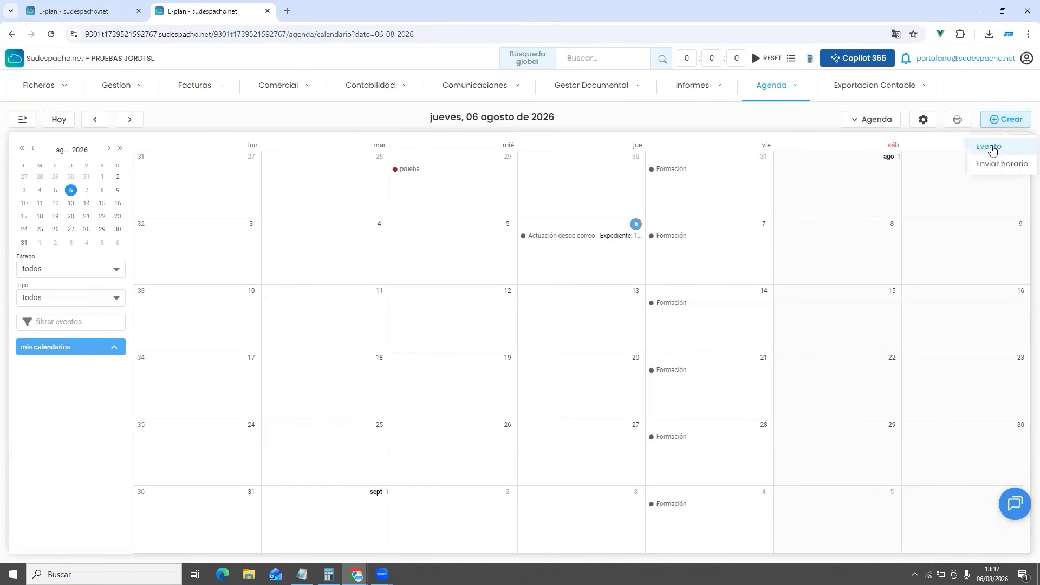
click(967, 145)
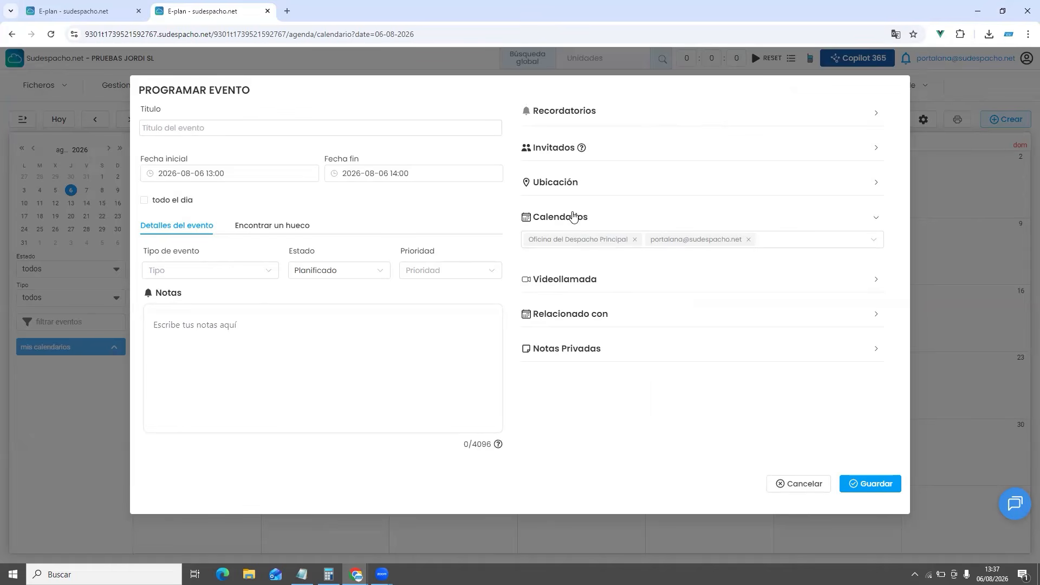
Relate the trial event to expedientes_judiciales court case 84
click(585, 312)
click(572, 337)
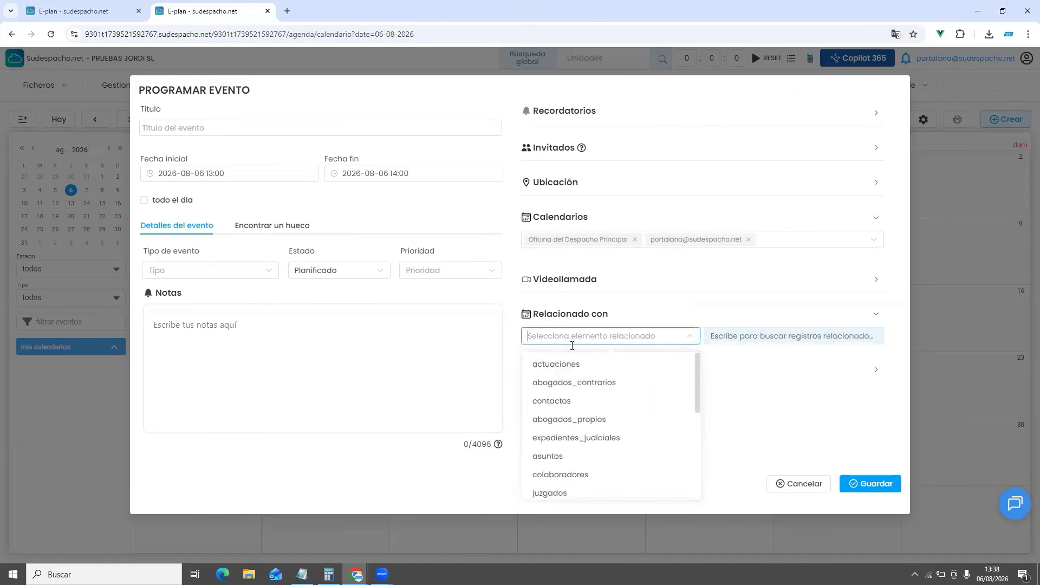
click(586, 438)
click(725, 340)
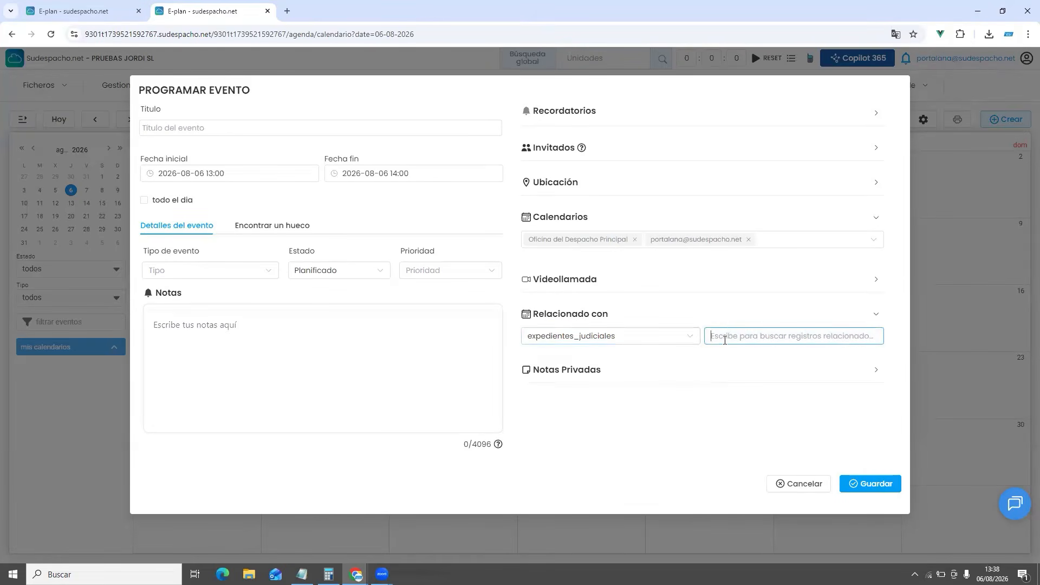
text(1)
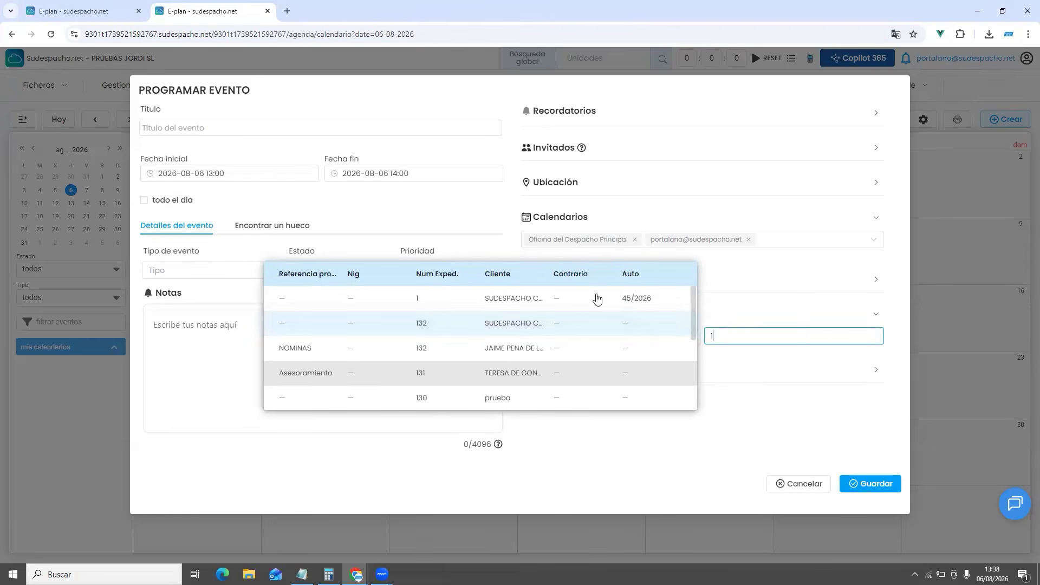
click(521, 302)
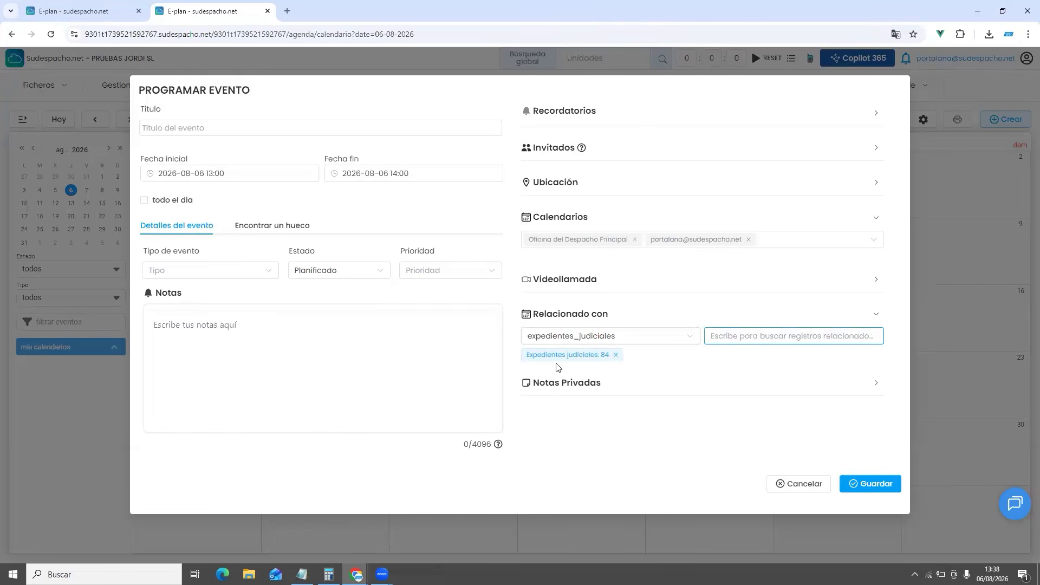
Show Recordatorios, swap own calendar for a colleague's, discard the event and open calendar settings
click(566, 110)
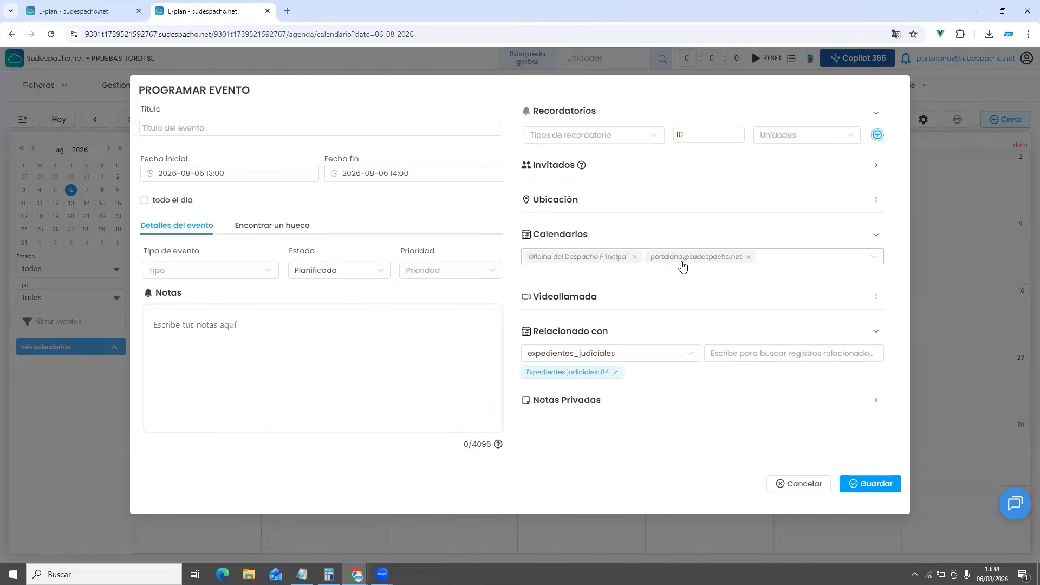
click(782, 257)
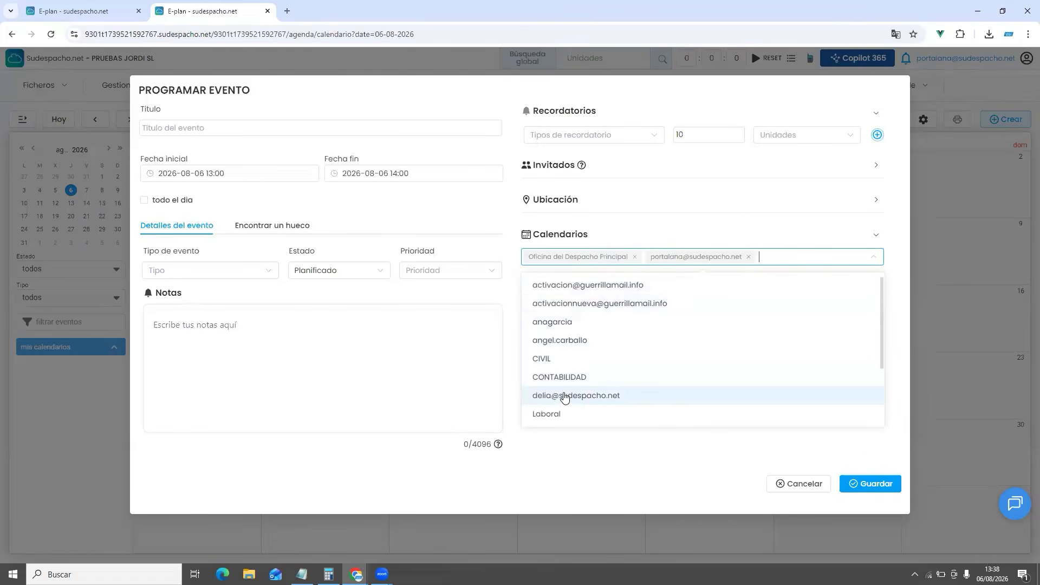
click(589, 398)
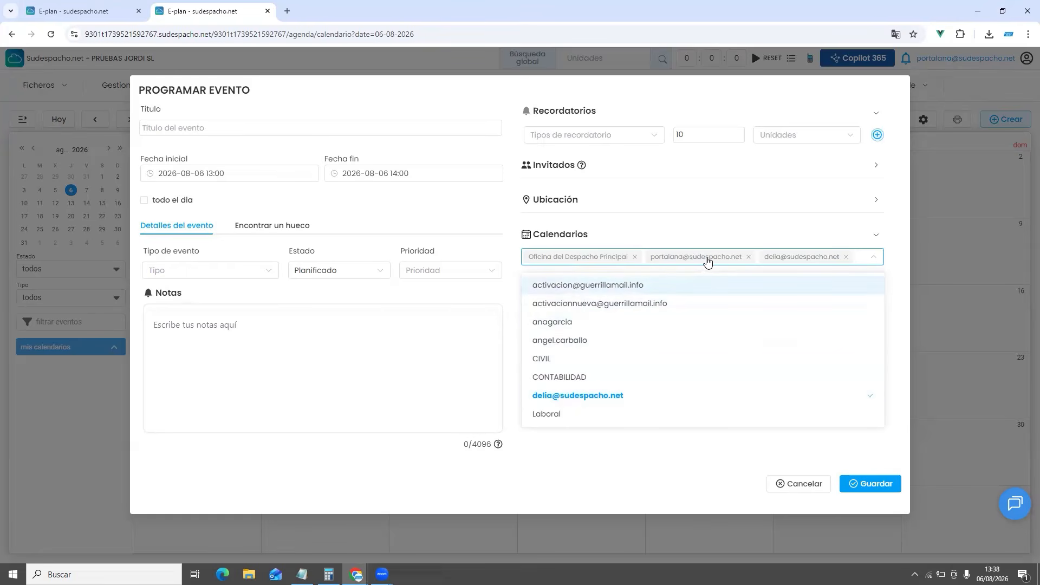
click(748, 257)
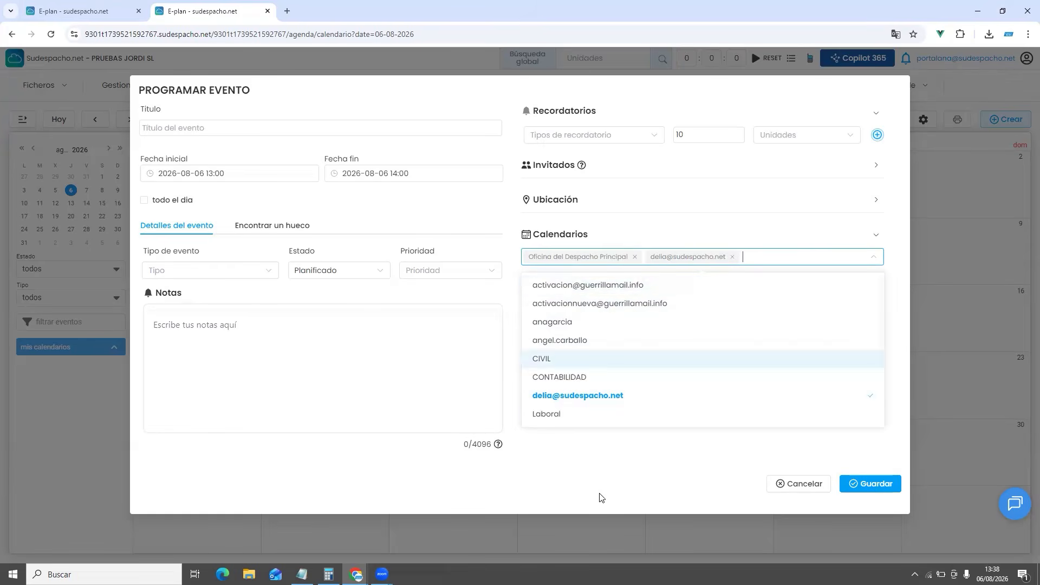
click(795, 484)
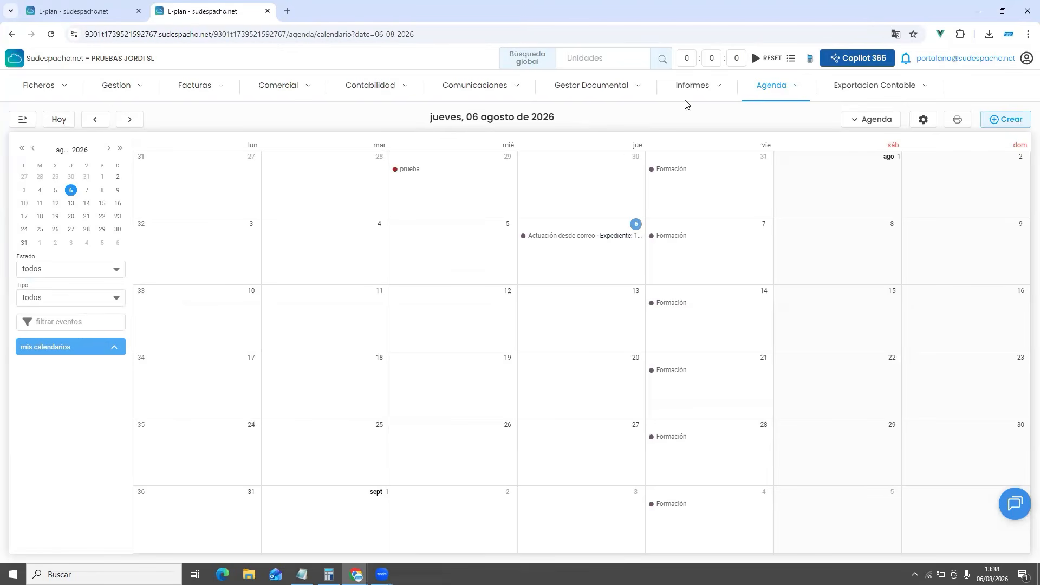
click(925, 120)
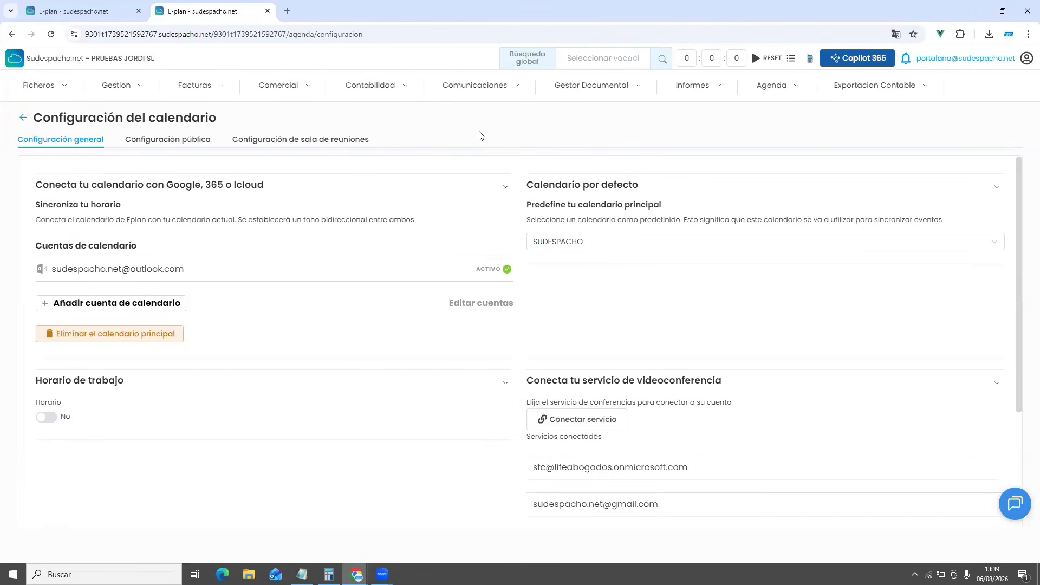
Choose Añadir cuenta de calendario to list Google, iCloud, Office 365, Exchange and Outlook.com
click(131, 302)
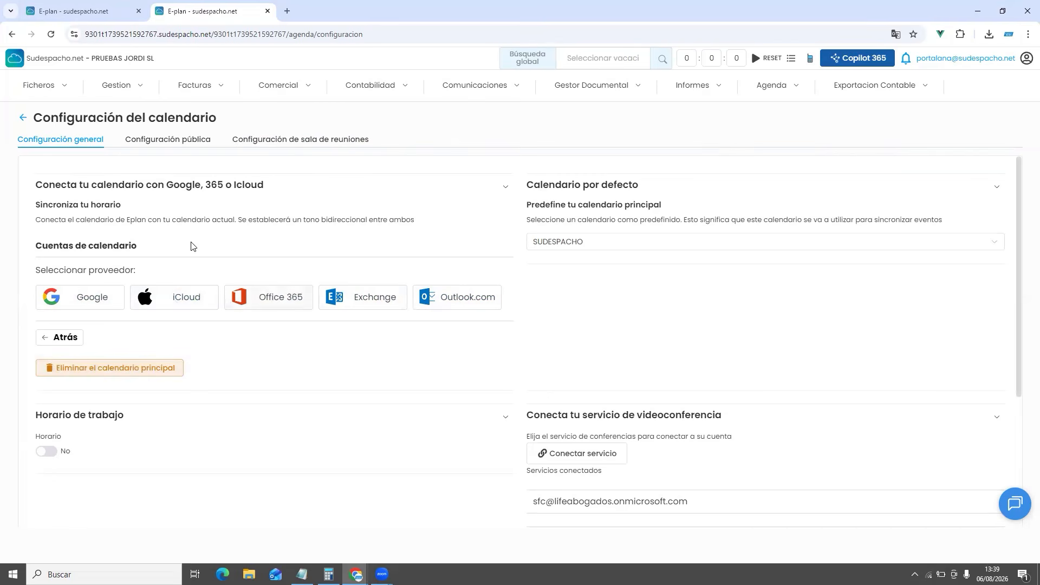
Leave the calendar settings and return to the monthly calendar view
click(23, 118)
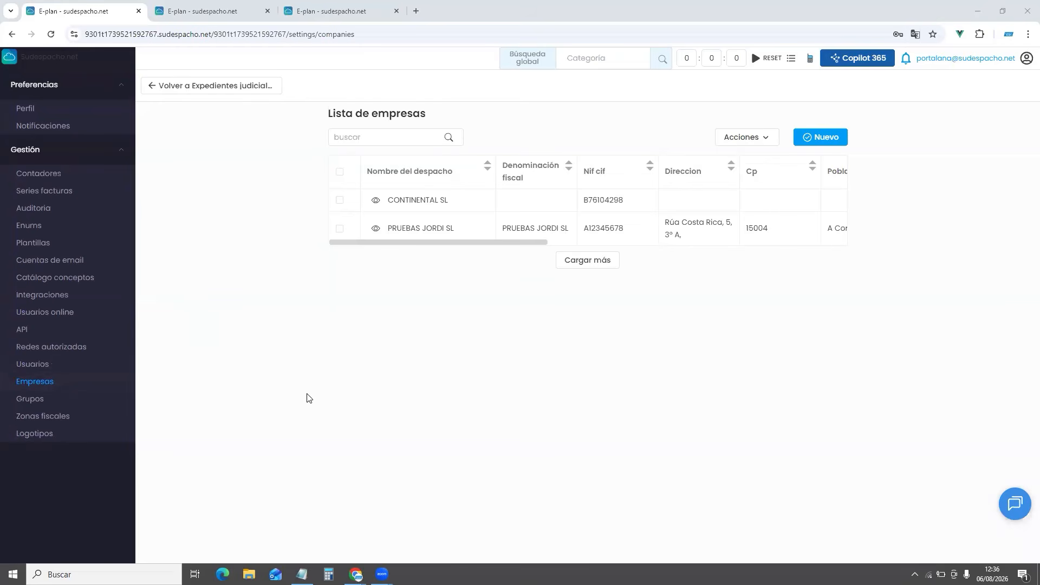
Open the PRUEBAS JORDI SL record and set IRPF to Exento and Calificación to Sujeta y No exenta
click(1027, 61)
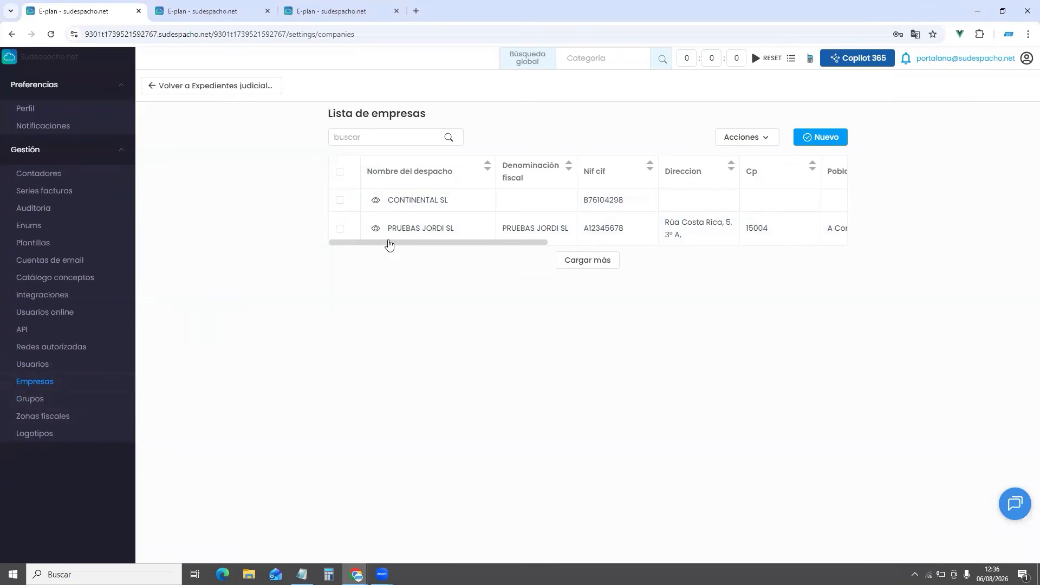
click(376, 228)
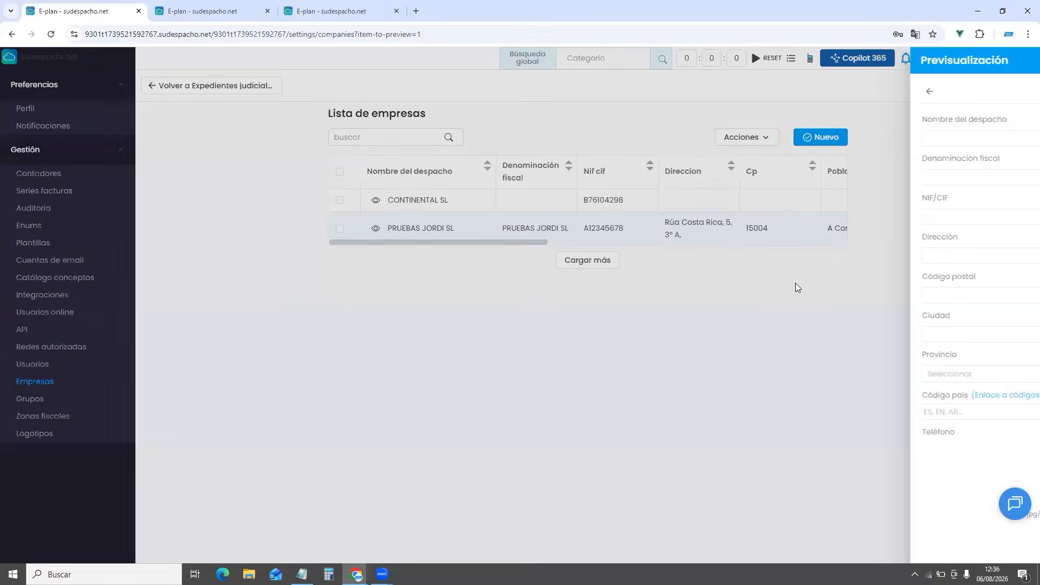
scroll(819, 213, down, 6)
scroll(867, 187, up, 6)
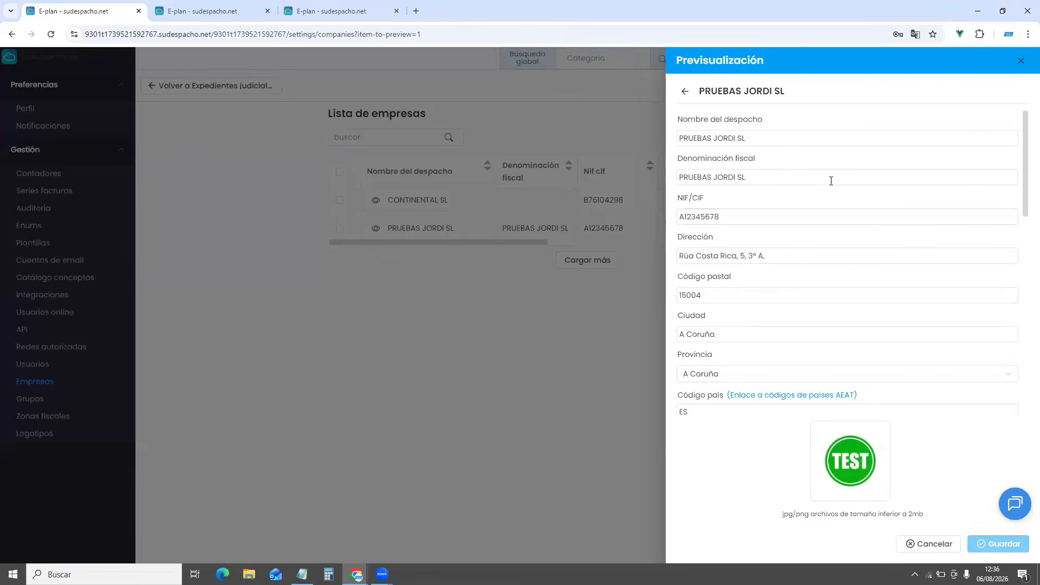
scroll(830, 200, down, 4)
scroll(830, 200, down, 6)
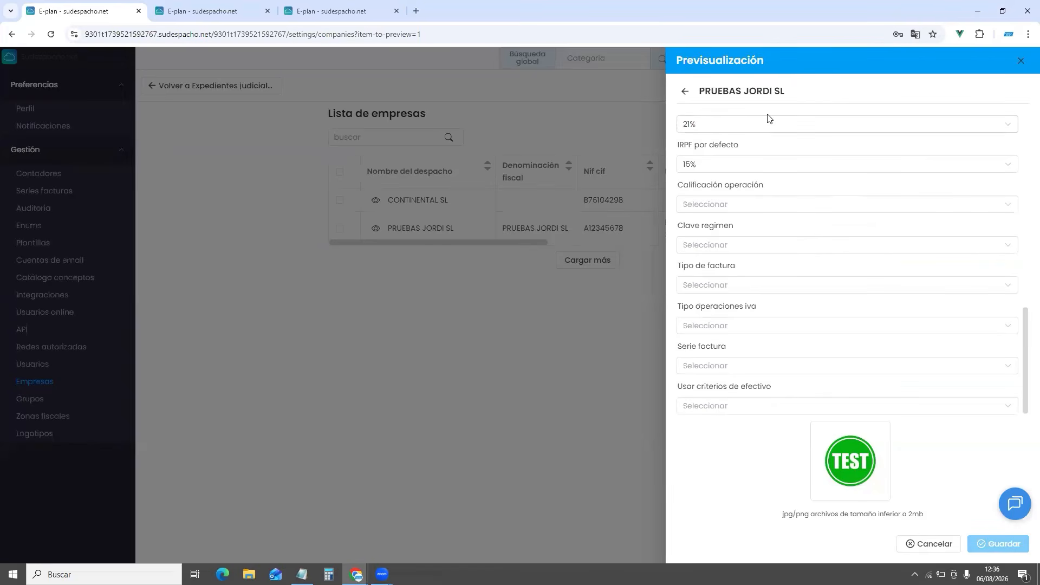
scroll(750, 163, up, 2)
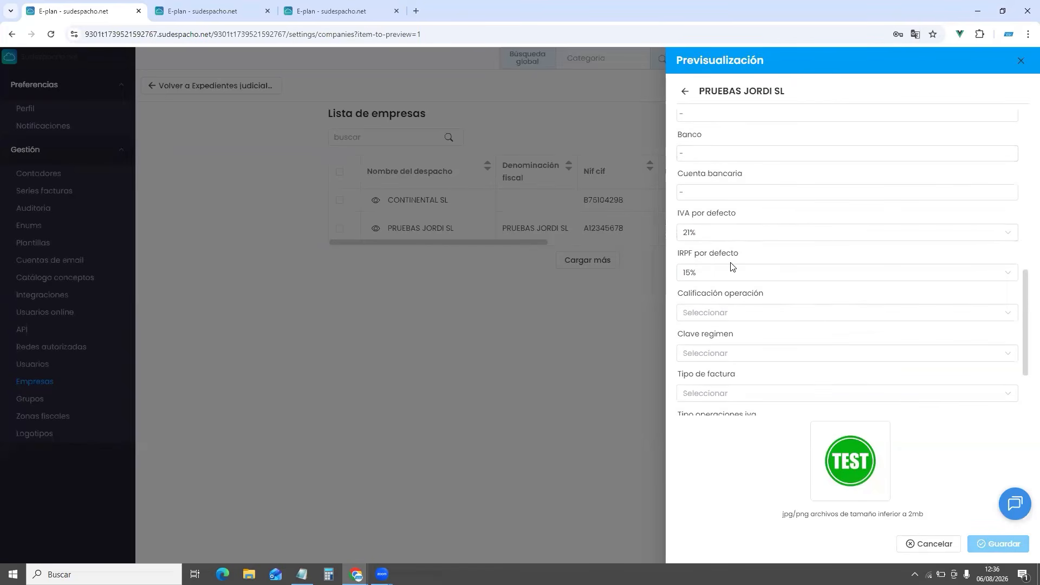
click(739, 273)
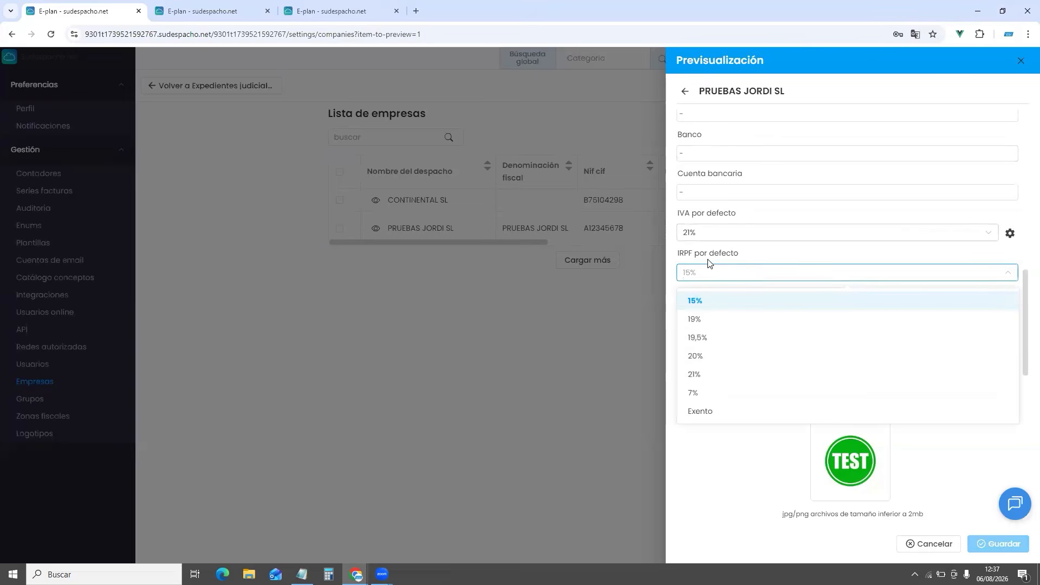
click(727, 412)
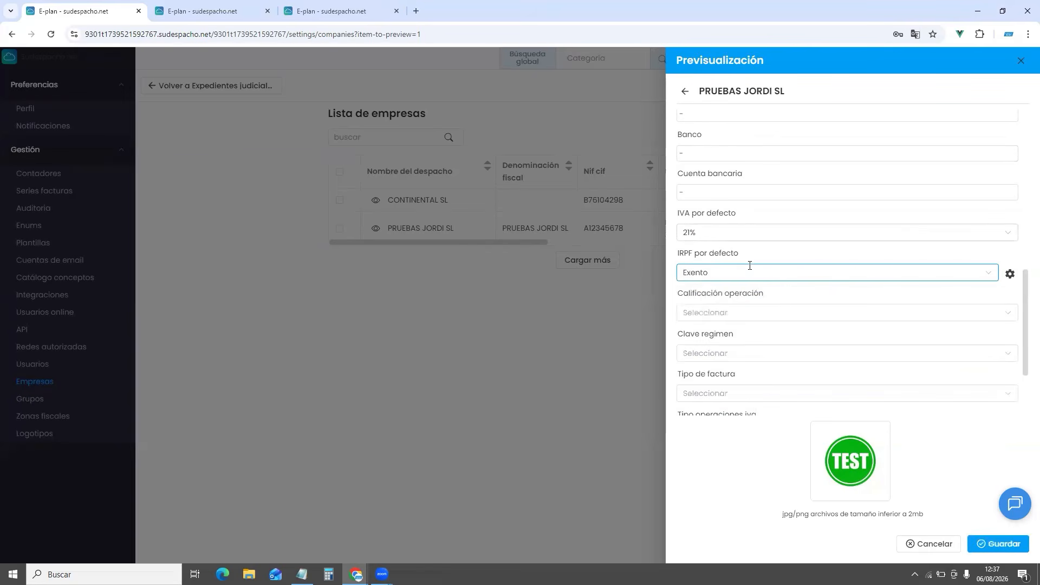
click(751, 313)
click(742, 340)
Set Clave regimen to general, invoice type Completa / Ordinaria, and Operaciones Interiores sujetas a I.V.A
scroll(742, 271, down, 2)
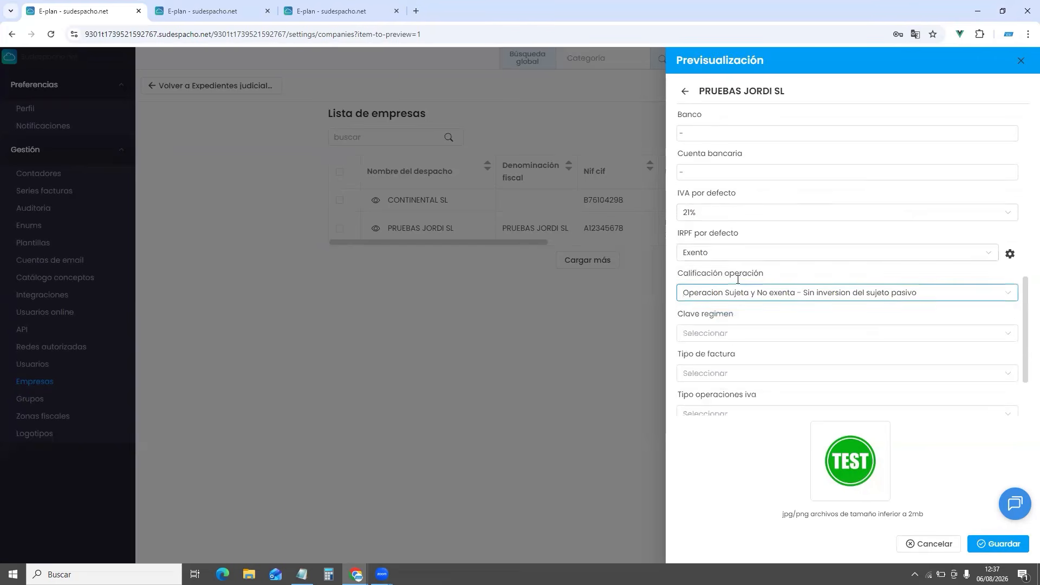
click(734, 245)
click(732, 276)
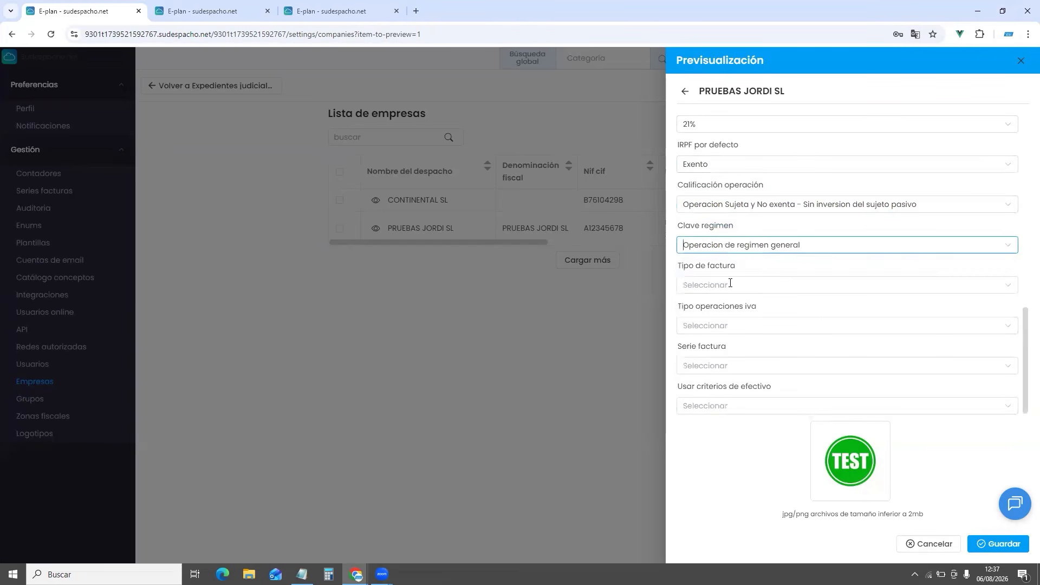
click(734, 284)
click(726, 314)
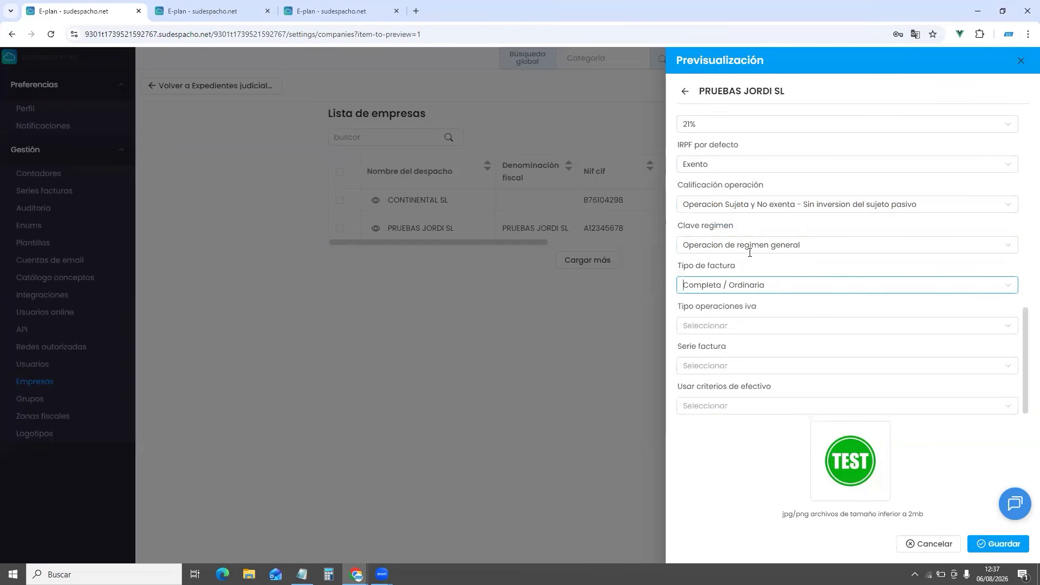
click(750, 326)
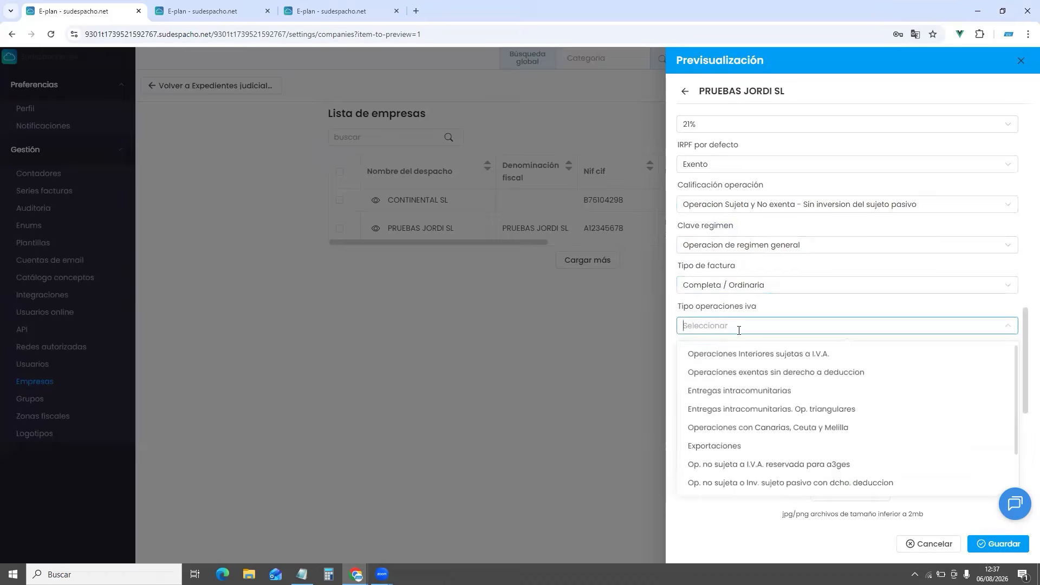
click(715, 353)
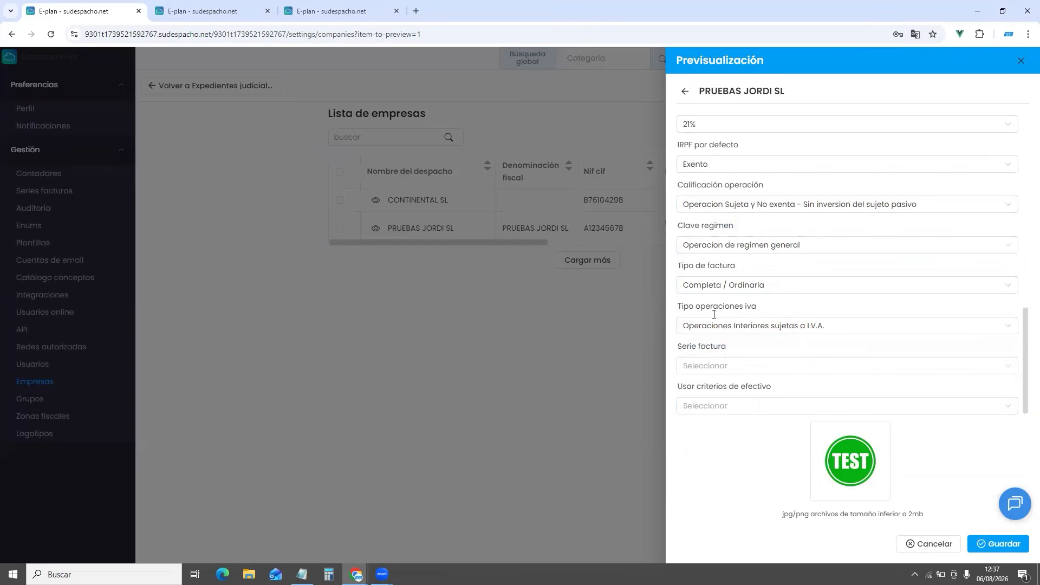
Set invoice series FACTURA2026 and cash accounting criteria No, then save the company
click(688, 366)
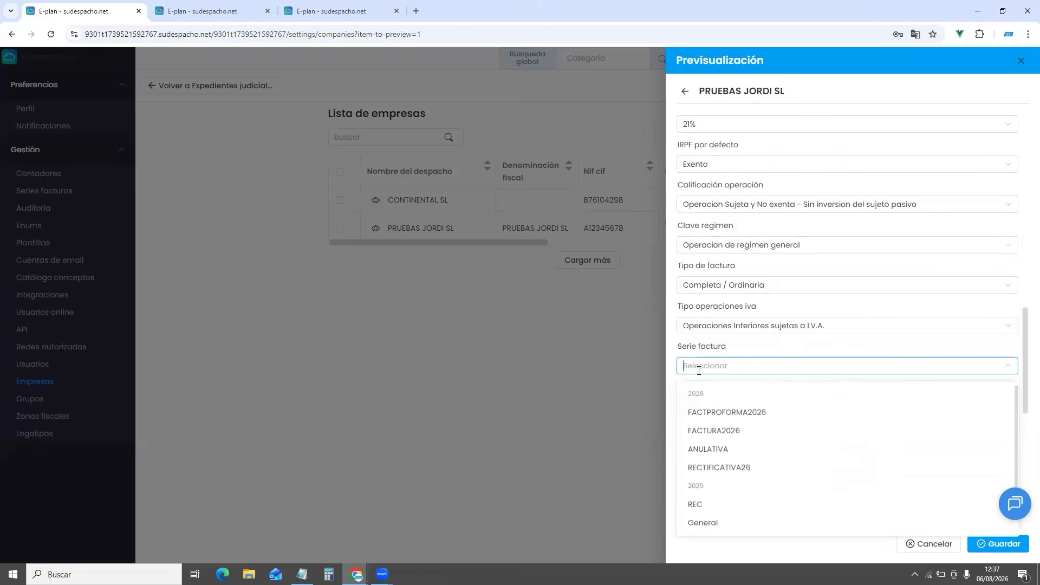
click(733, 431)
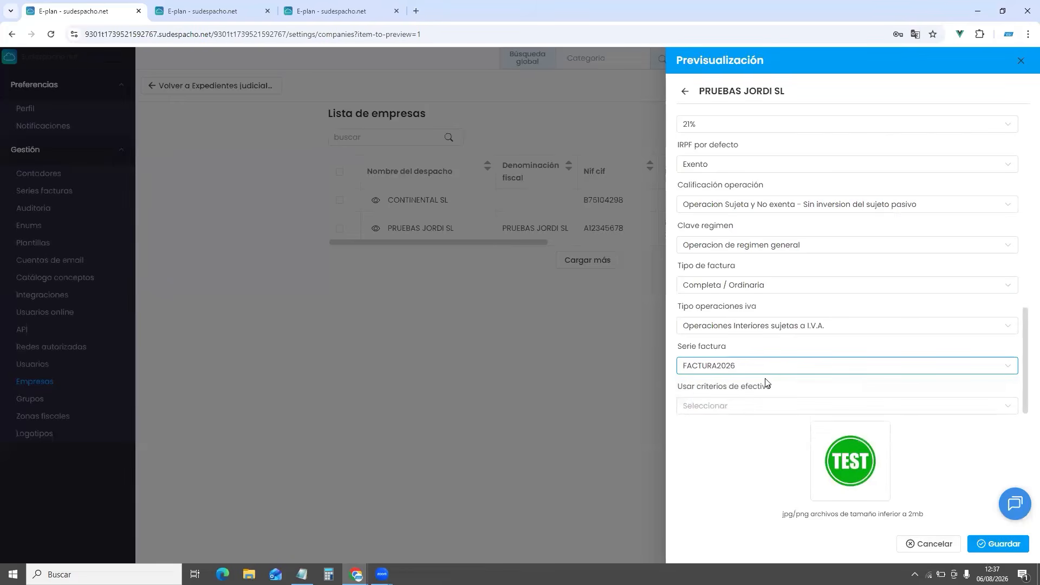
click(738, 406)
click(710, 434)
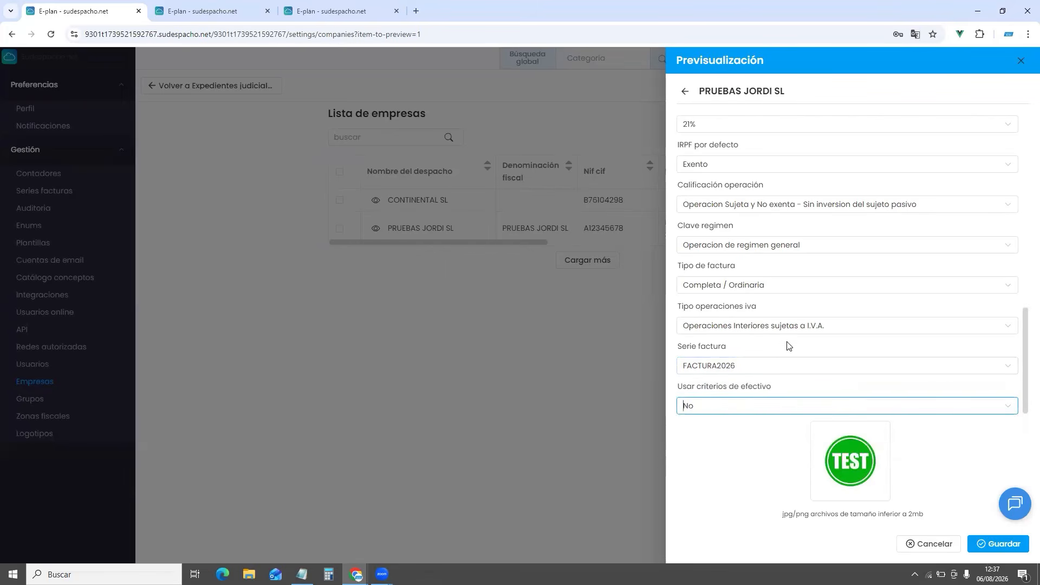
click(999, 544)
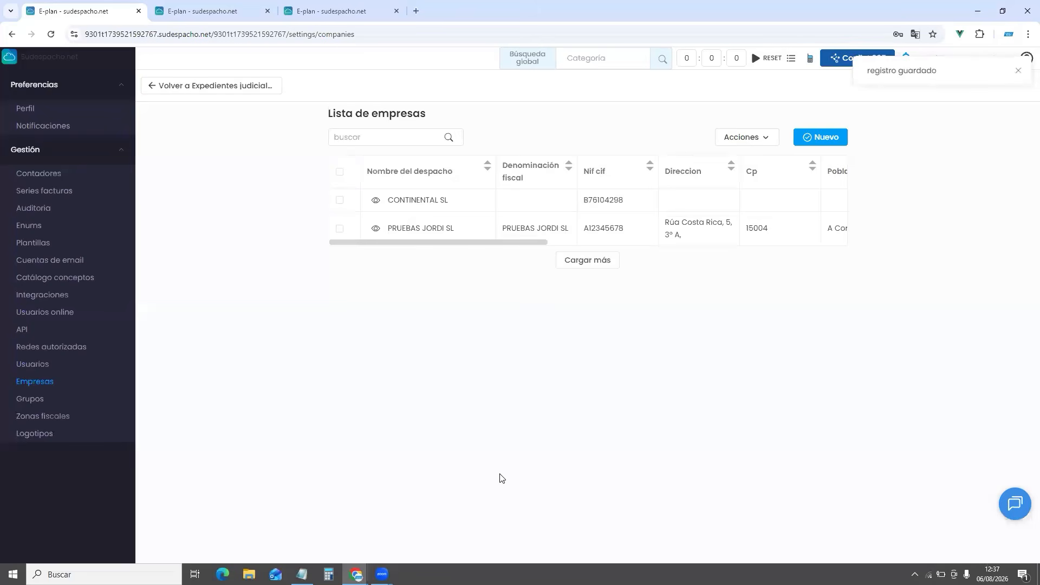
click(76, 191)
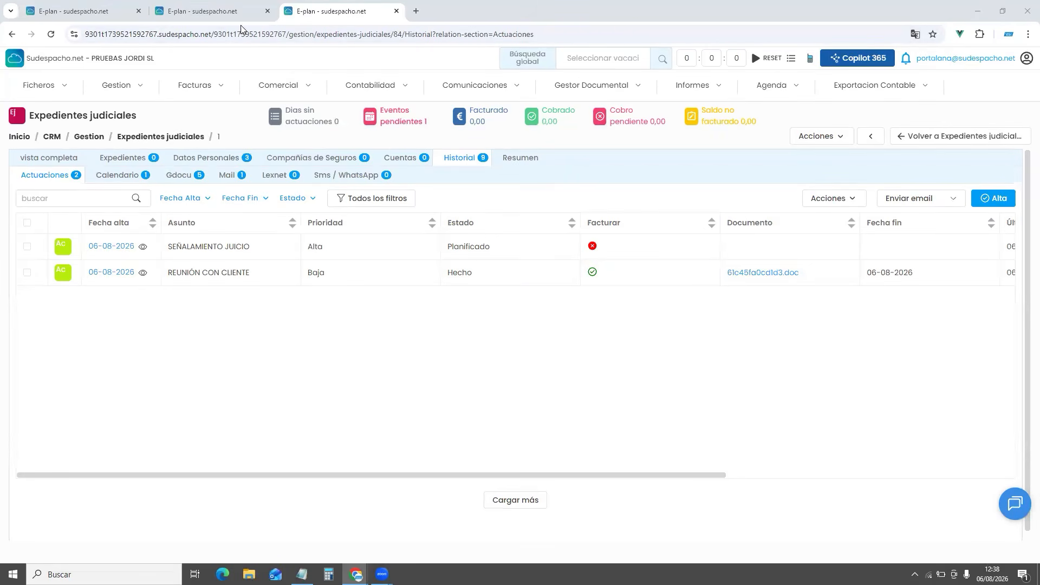
click(226, 14)
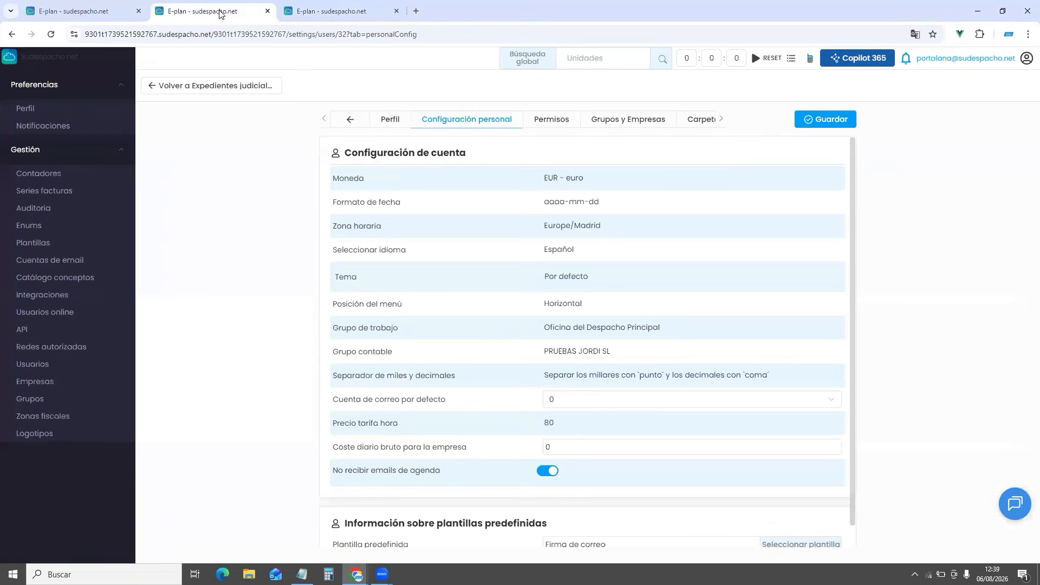
drag(333, 423, 405, 426)
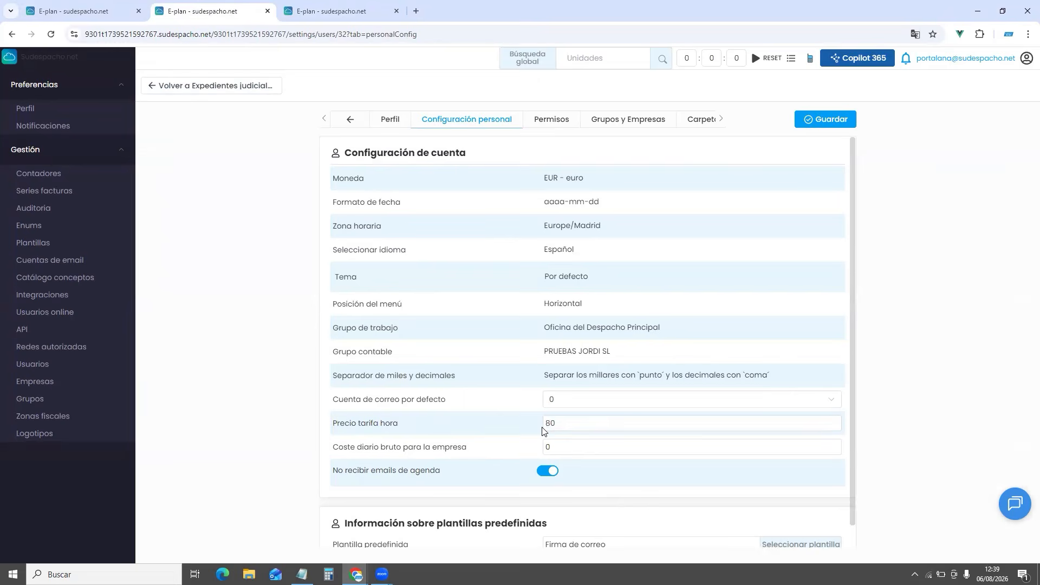
click(302, 13)
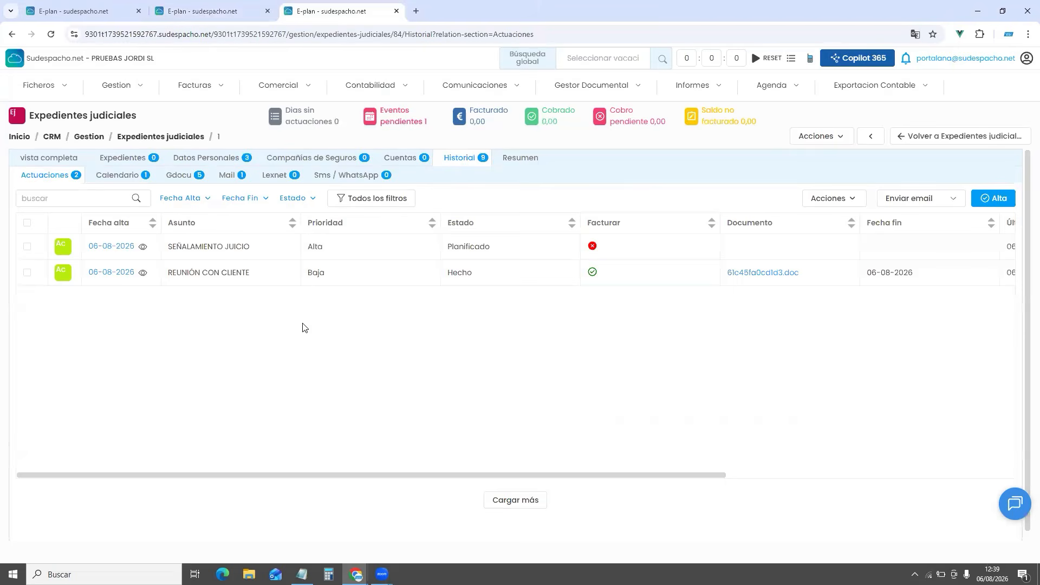
Preview the REUNIÓN CON CLIENTE actuación, then show the case's Cuentas > Conceptos and its add options
click(143, 275)
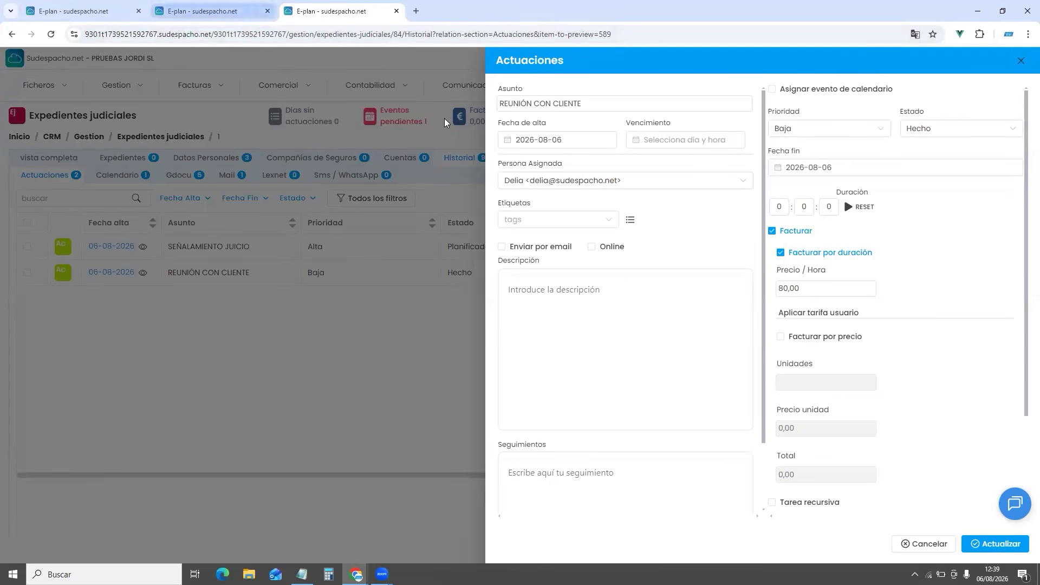
click(138, 103)
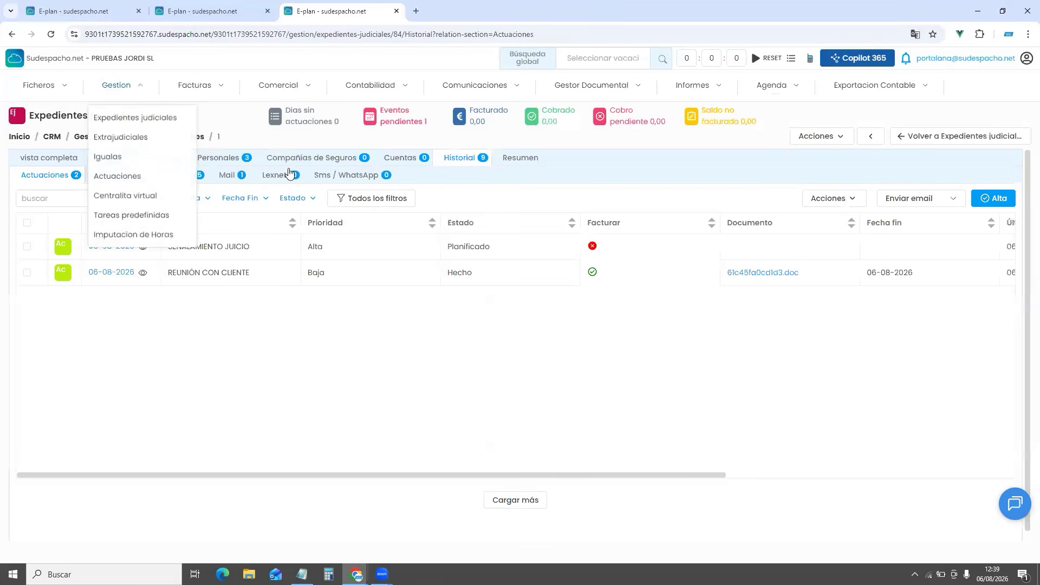
click(401, 159)
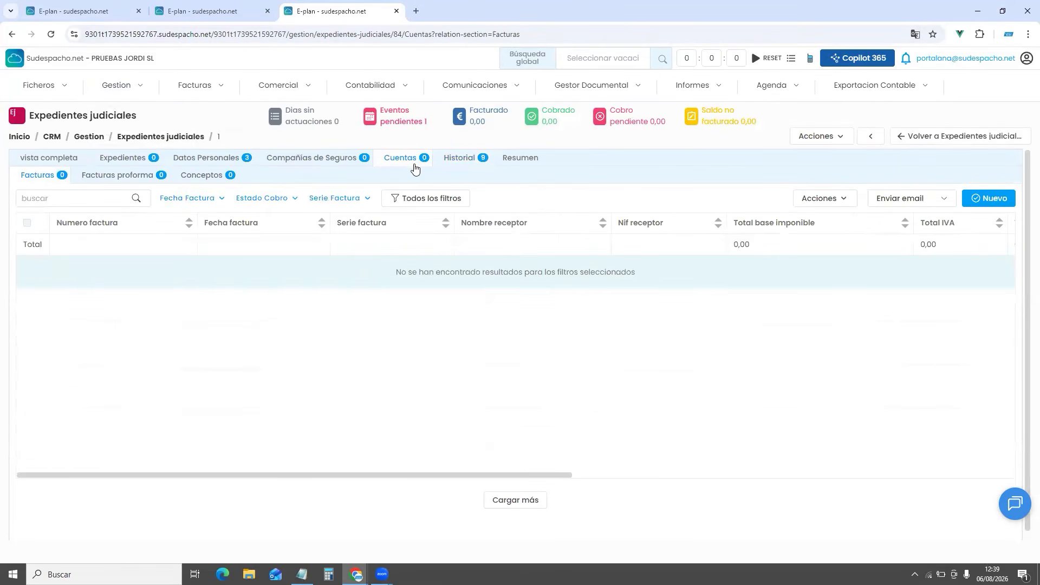
click(213, 174)
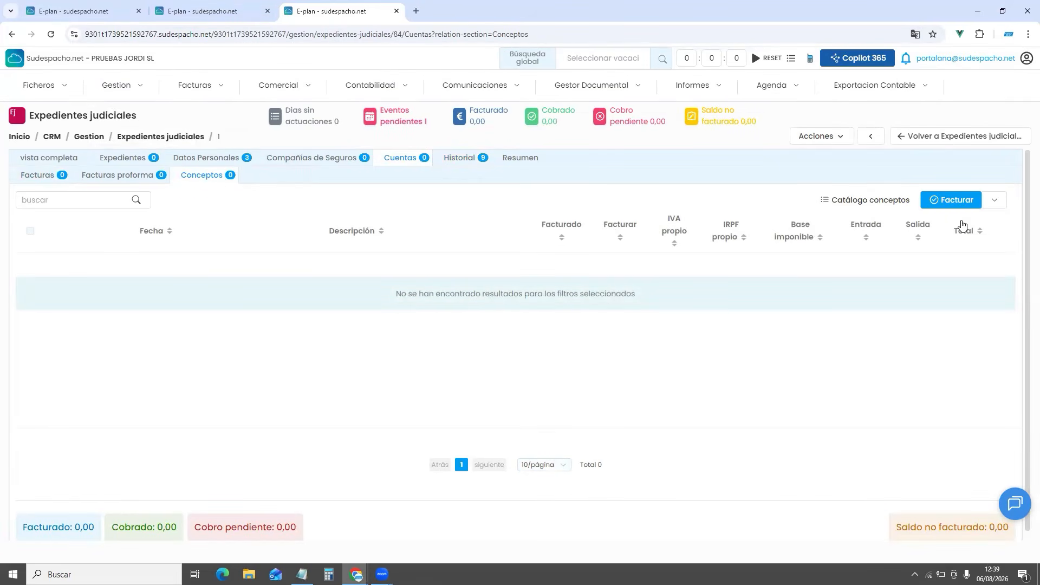
click(1005, 203)
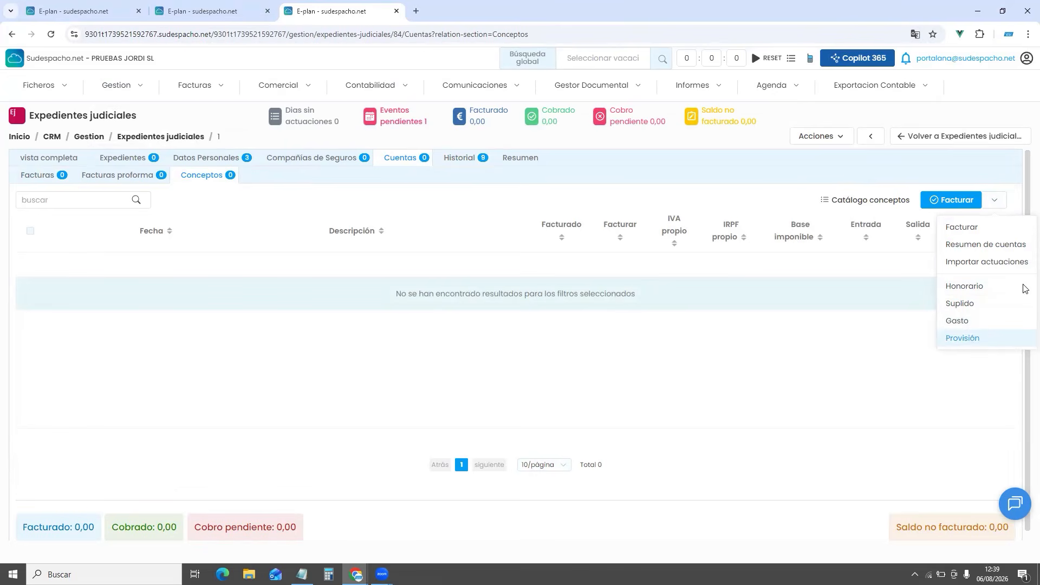
Import the REUNIÓN CON CLIENTE actuación into the concepts as a Honorario line
click(985, 262)
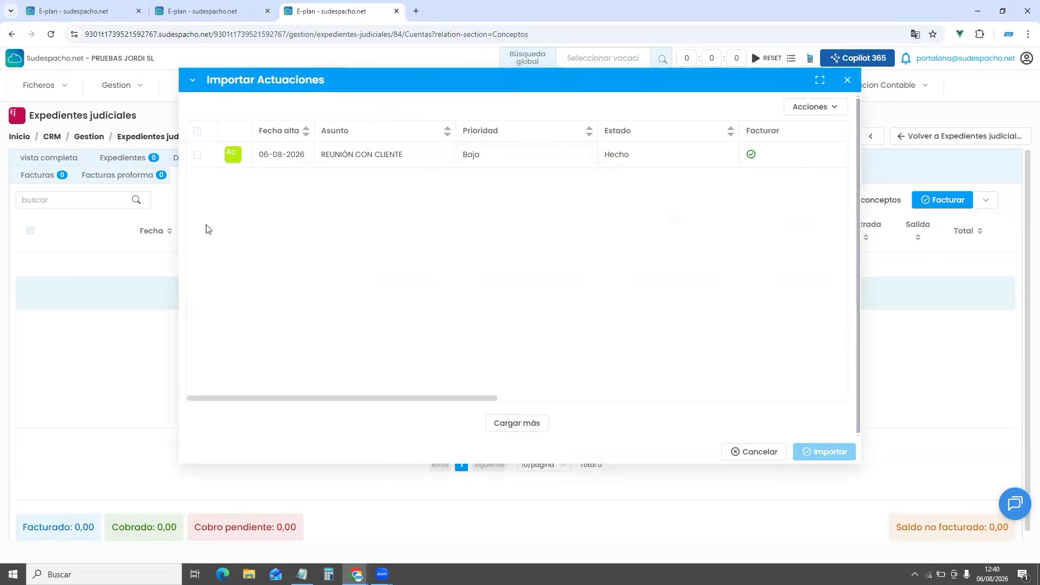
click(198, 154)
click(197, 154)
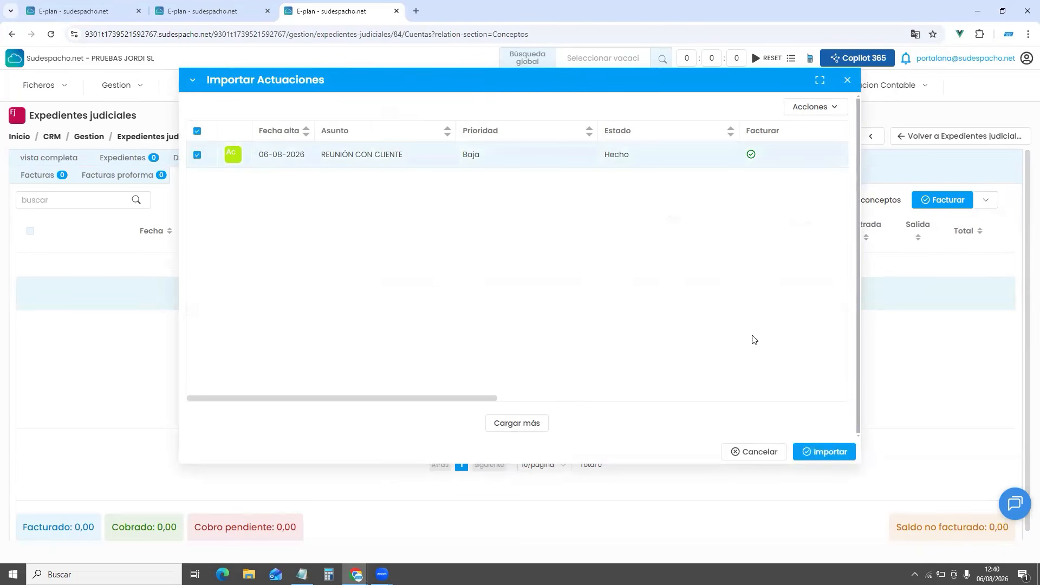
click(813, 453)
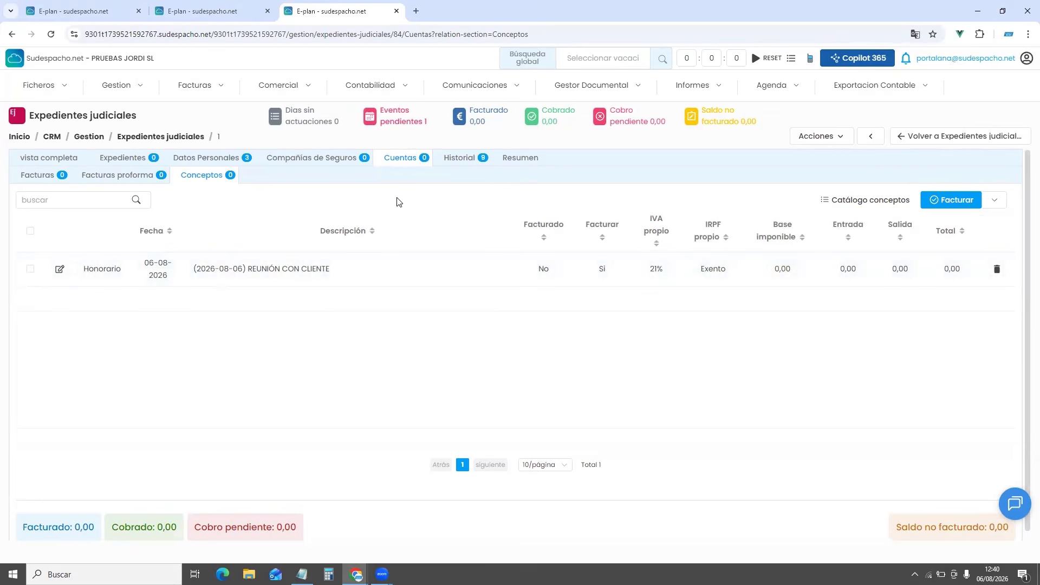
click(1000, 200)
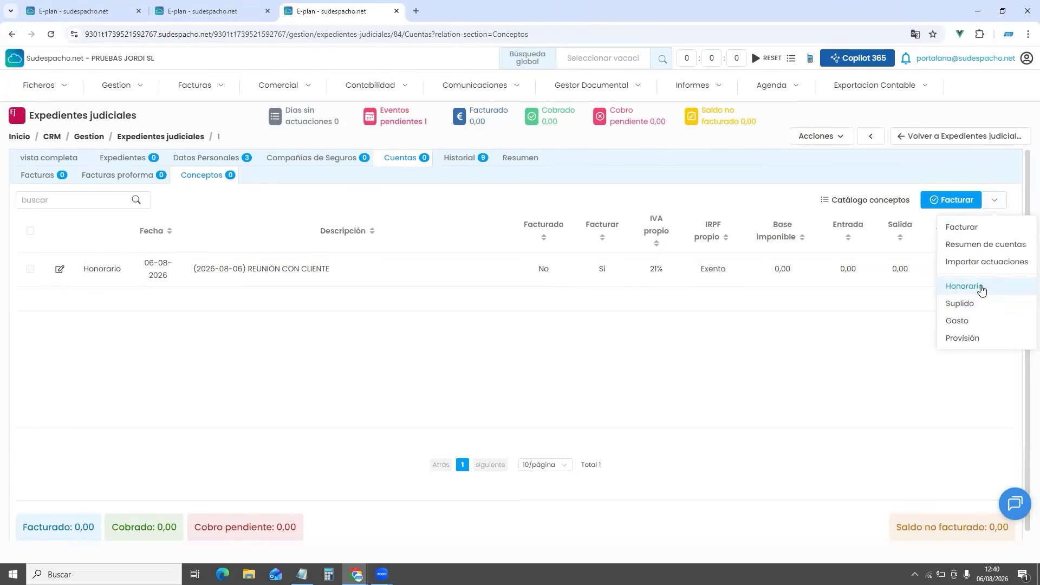
Create a Honorario 'SERVICIOS JURIDICOS' at 100,00 unit price, 121,00 with 21% IVA
click(982, 291)
click(336, 189)
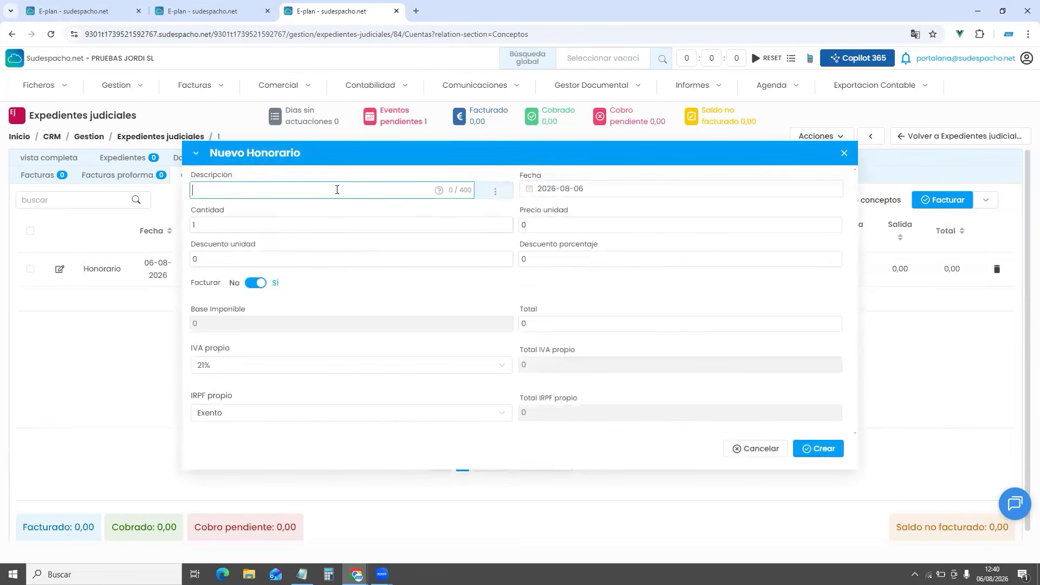
text(SERVICIOS JURIDICOS)
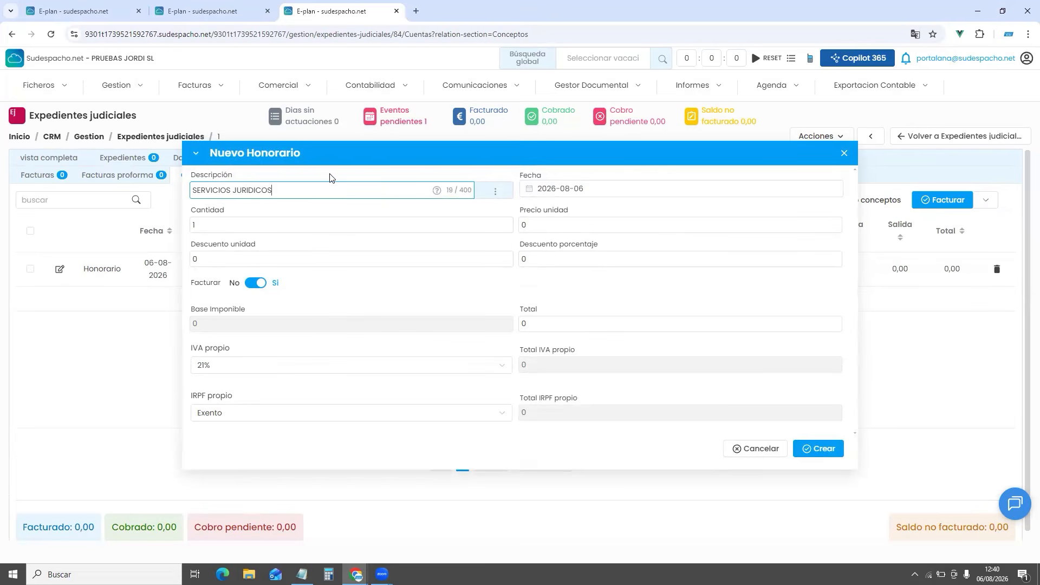
click(542, 224)
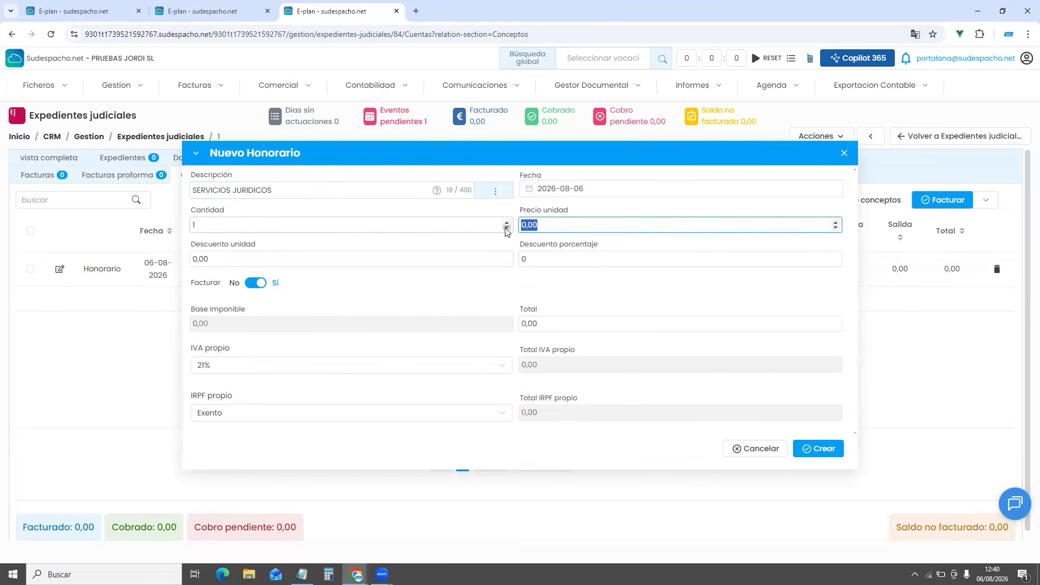
key(BackSpace)
key(BackSpace)
key(BackSpace)
text(1)
click(575, 296)
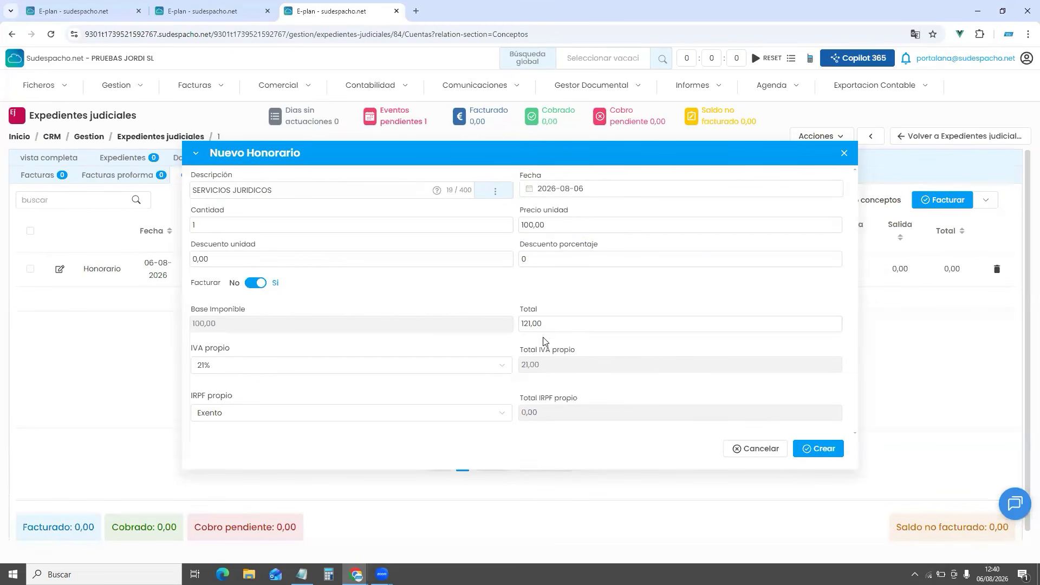
click(815, 451)
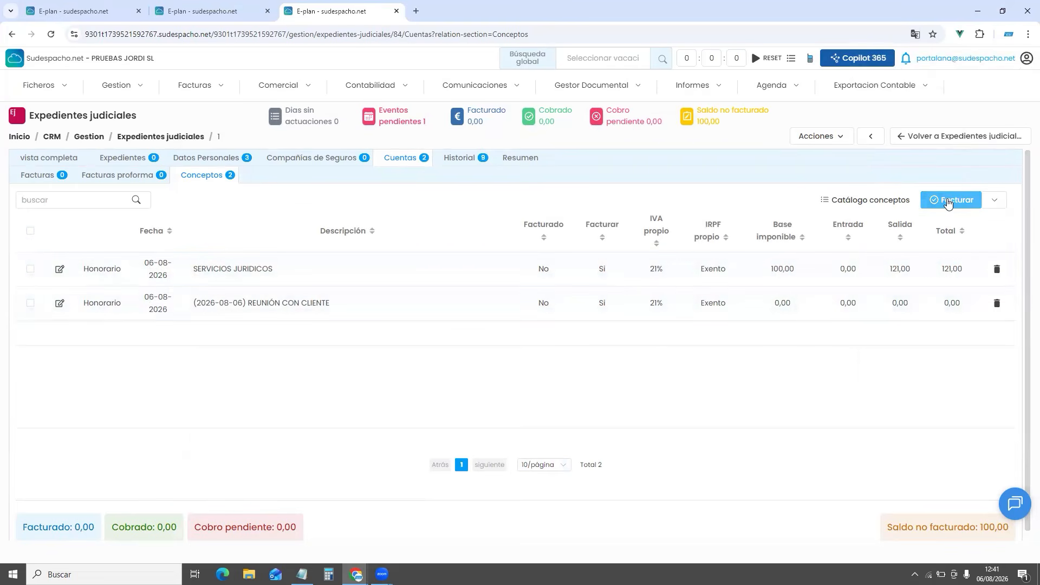
Bill the SERVICIOS JURIDICOS fee as a 121,00 proforma invoice in series FACTPROFORMA2026
click(30, 269)
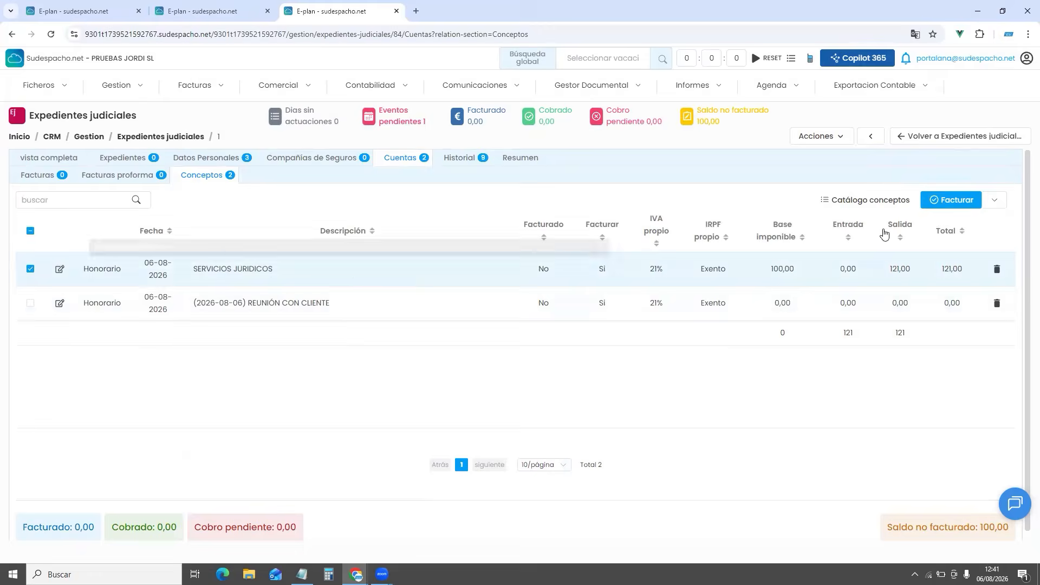
click(960, 204)
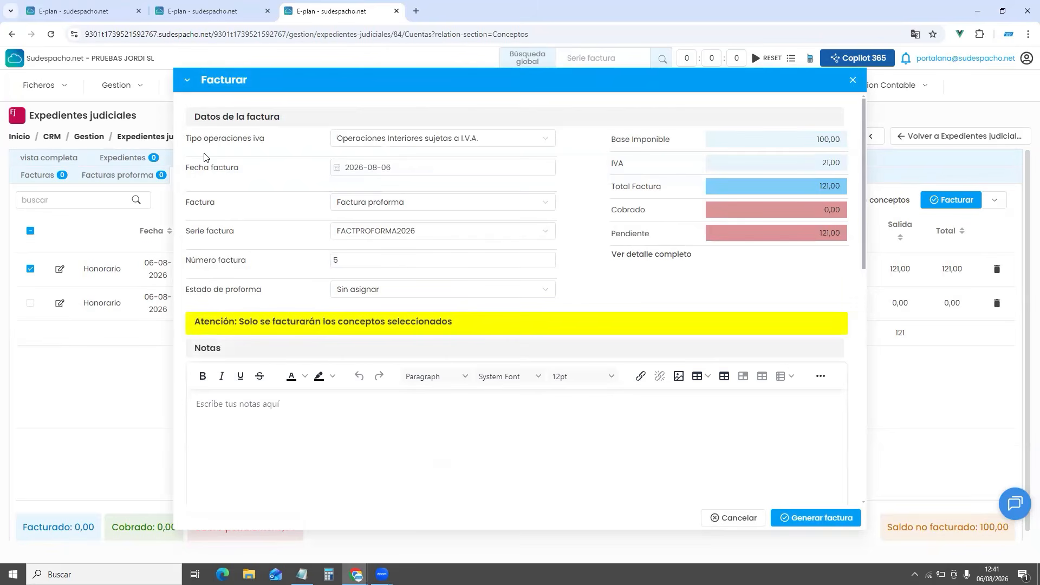
double_click(198, 209)
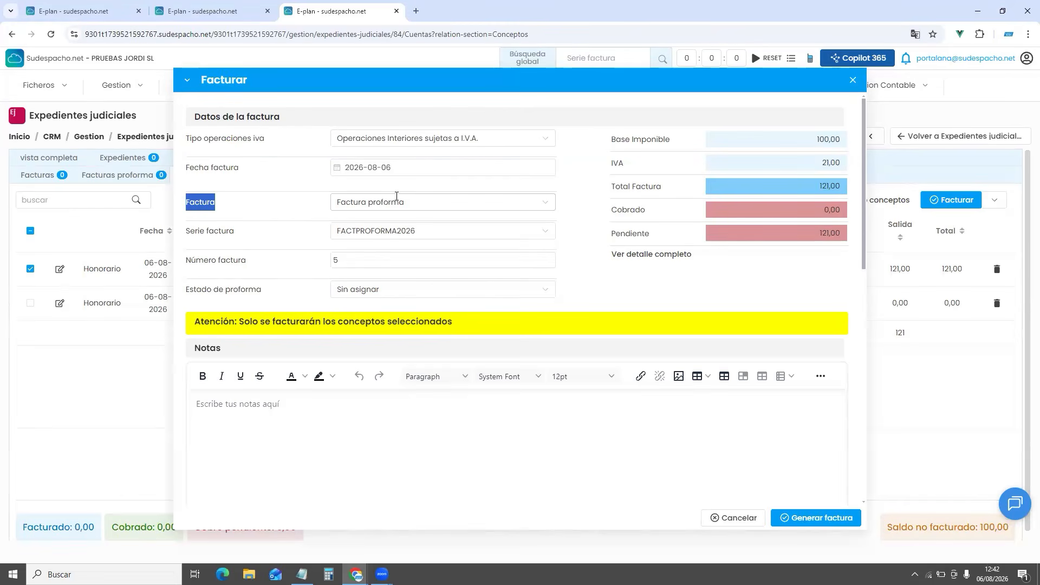
click(397, 199)
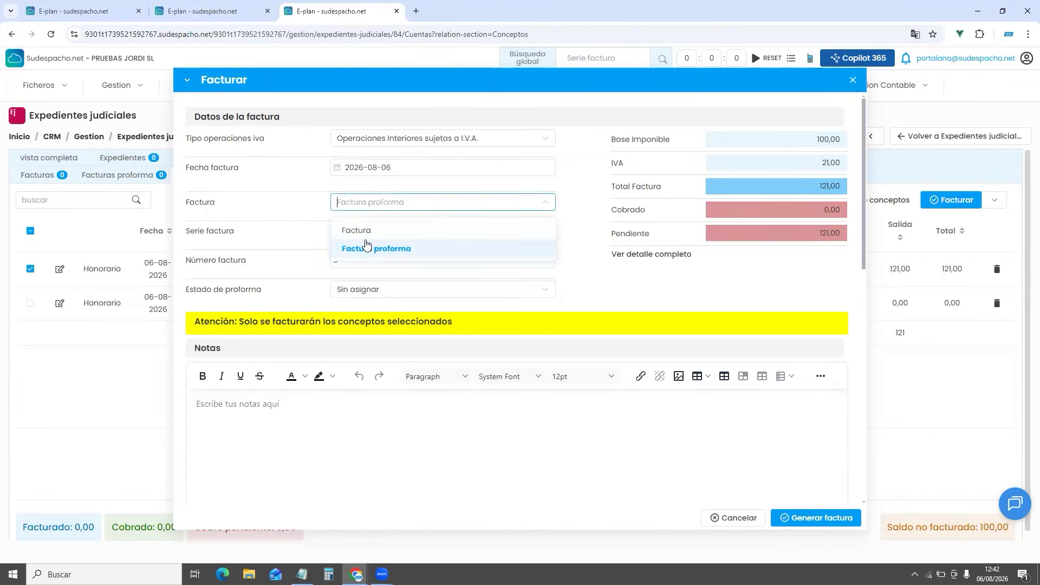
click(367, 232)
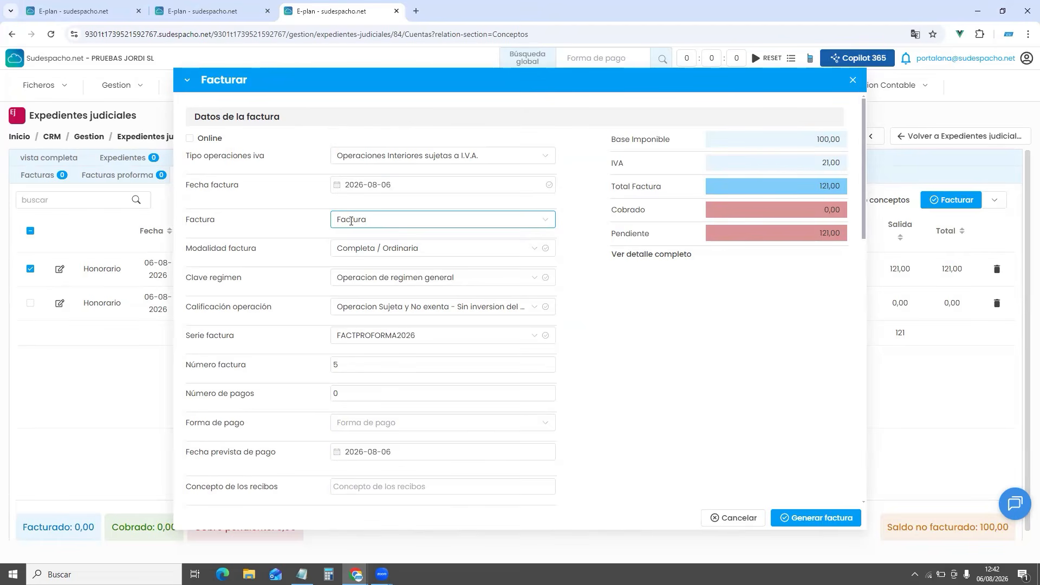
click(351, 219)
click(355, 262)
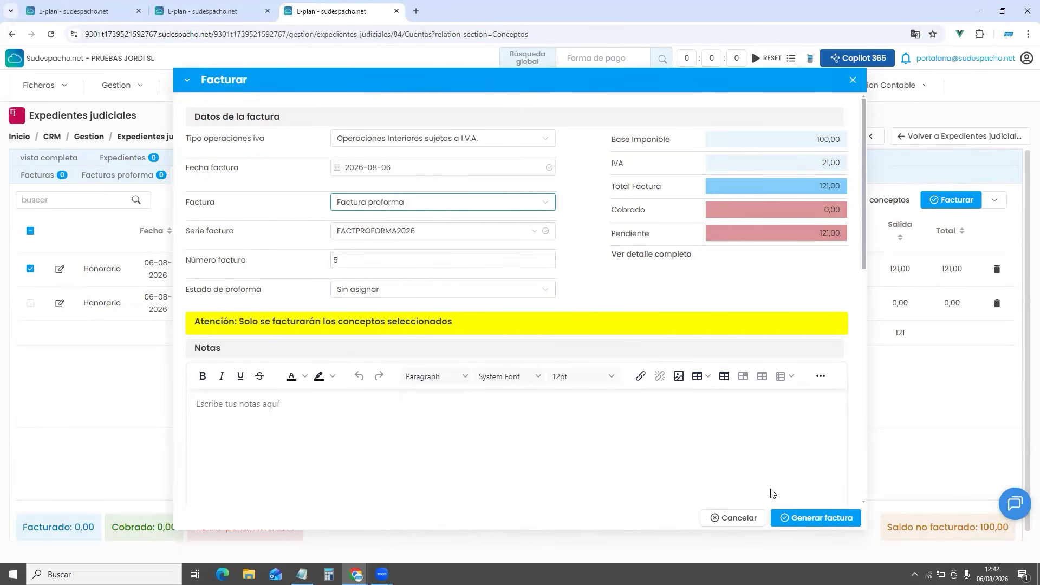
click(818, 525)
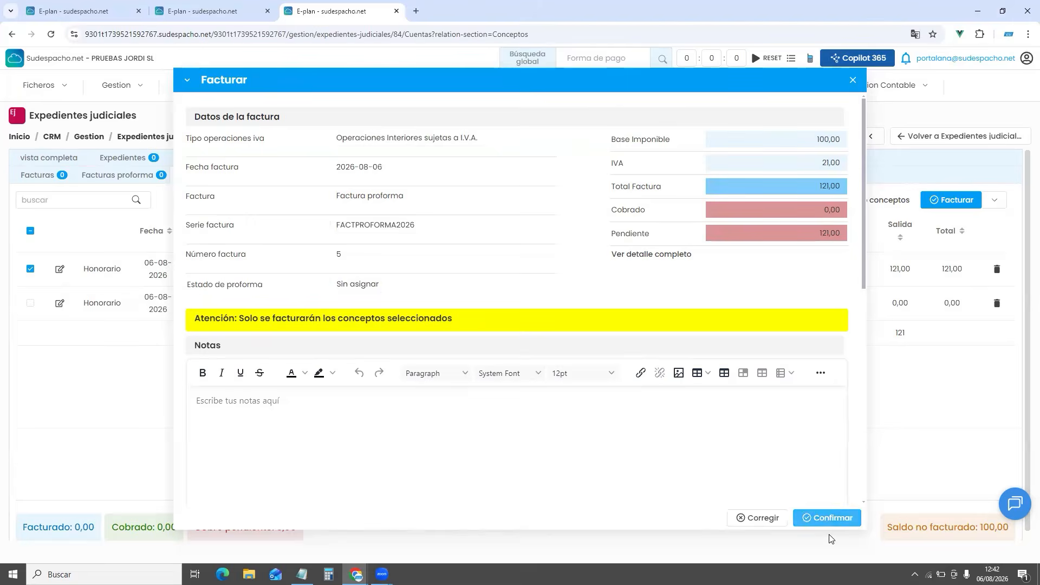
click(821, 518)
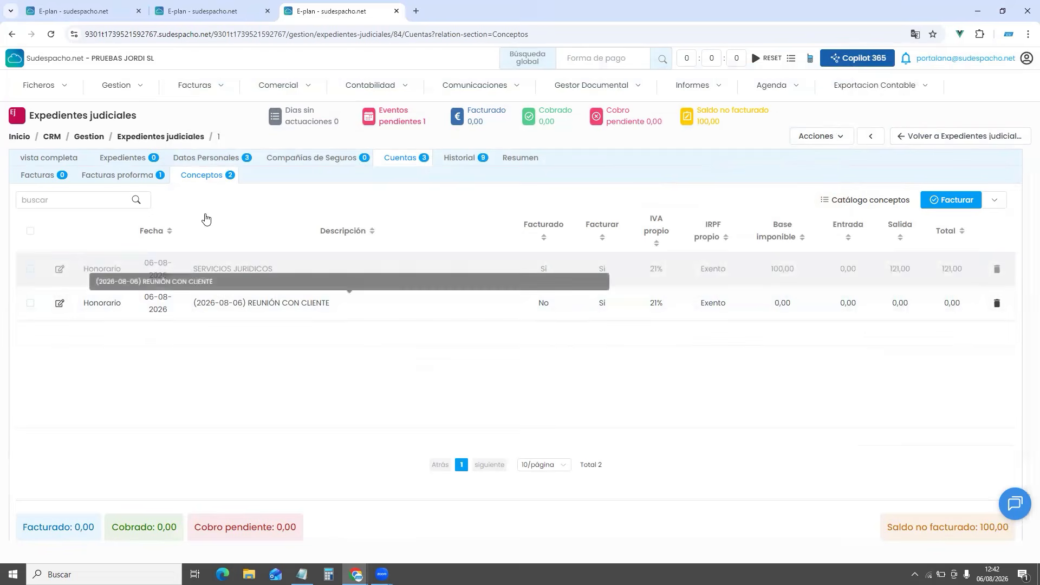
click(131, 178)
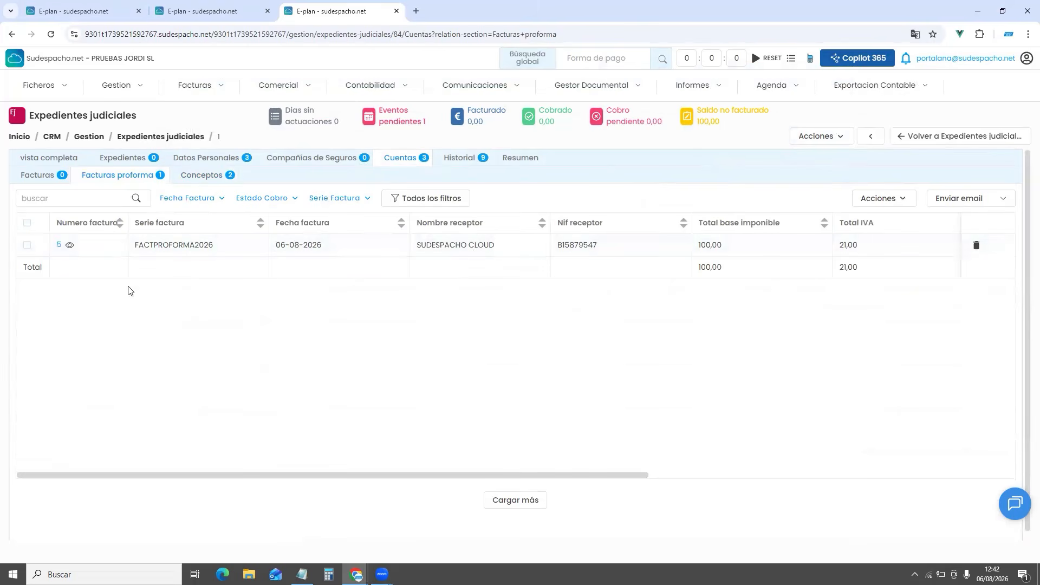
click(59, 245)
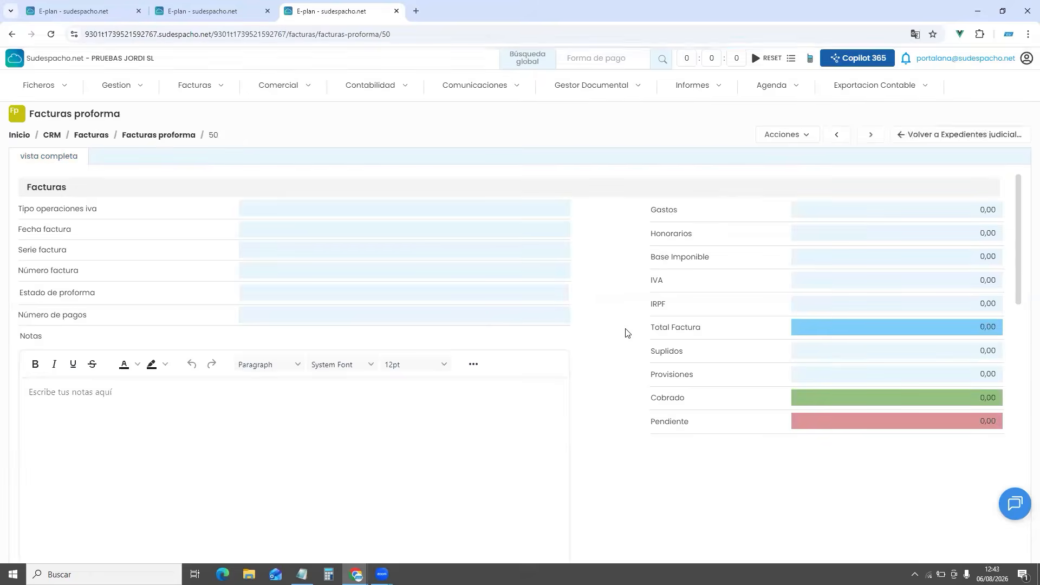
scroll(625, 333, down, 4)
scroll(626, 333, down, 3)
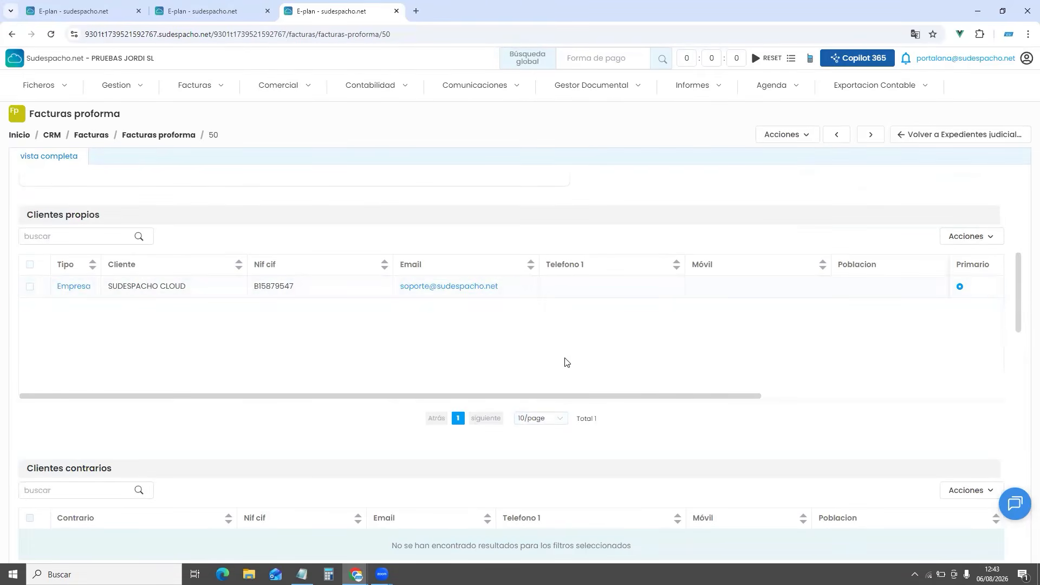
scroll(537, 350, down, 5)
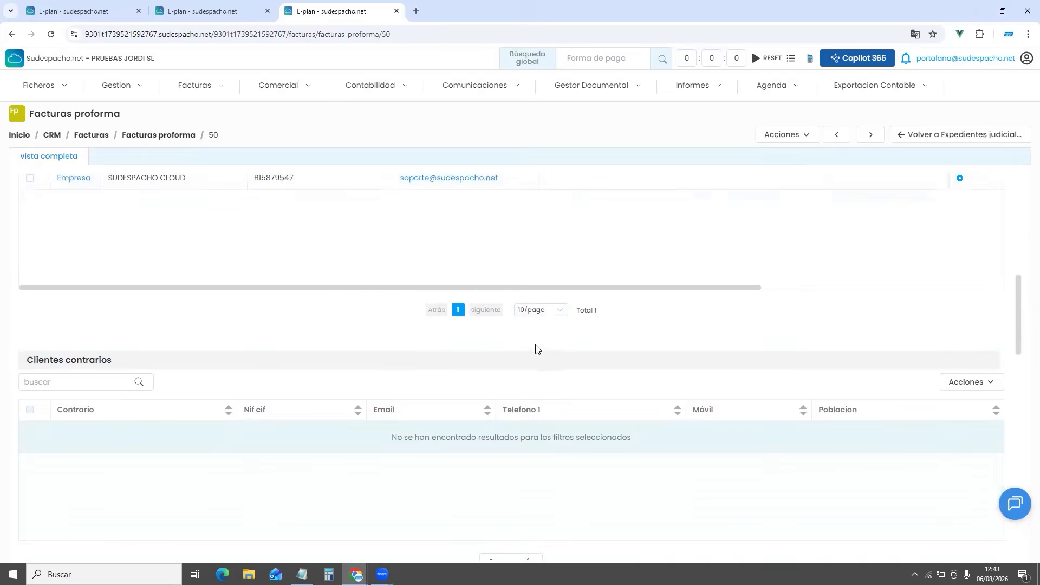
scroll(515, 351, down, 2)
scroll(395, 407, down, 4)
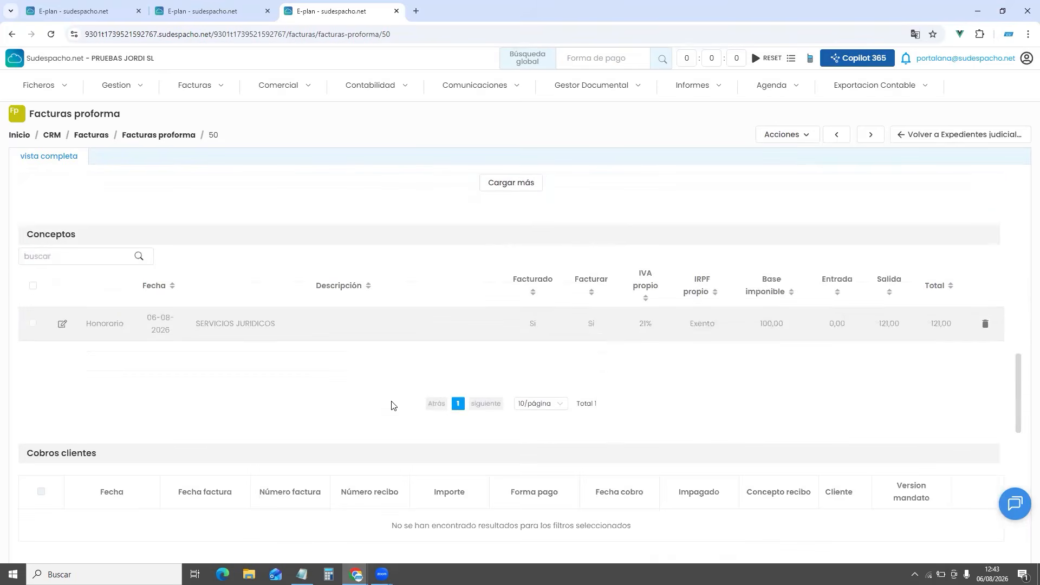
scroll(389, 402, down, 1)
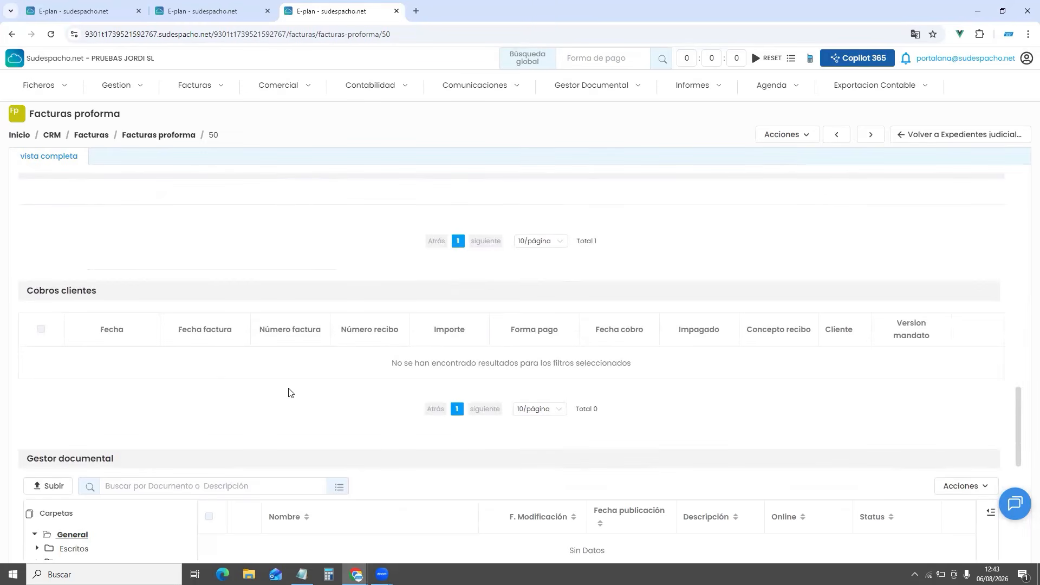
scroll(293, 392, down, 3)
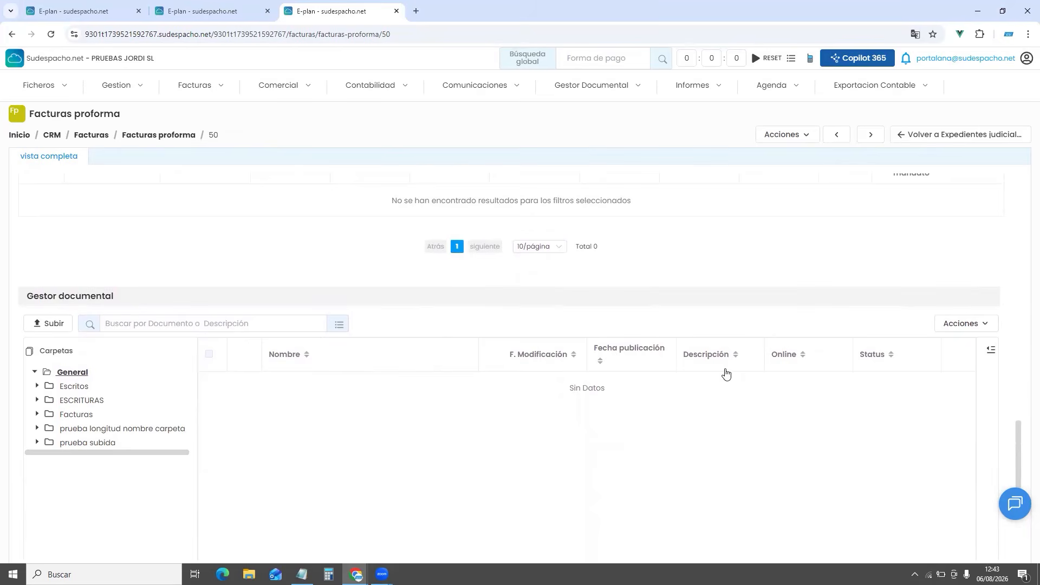
scroll(723, 374, up, 10)
scroll(723, 376, up, 10)
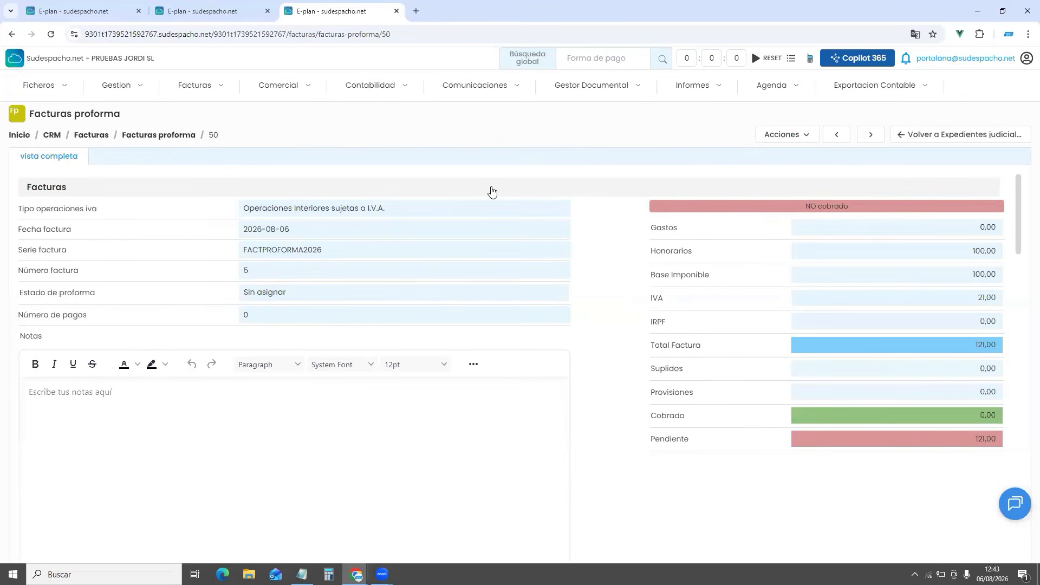
Preview the proforma as a PDF using the Proforma3 template
click(779, 139)
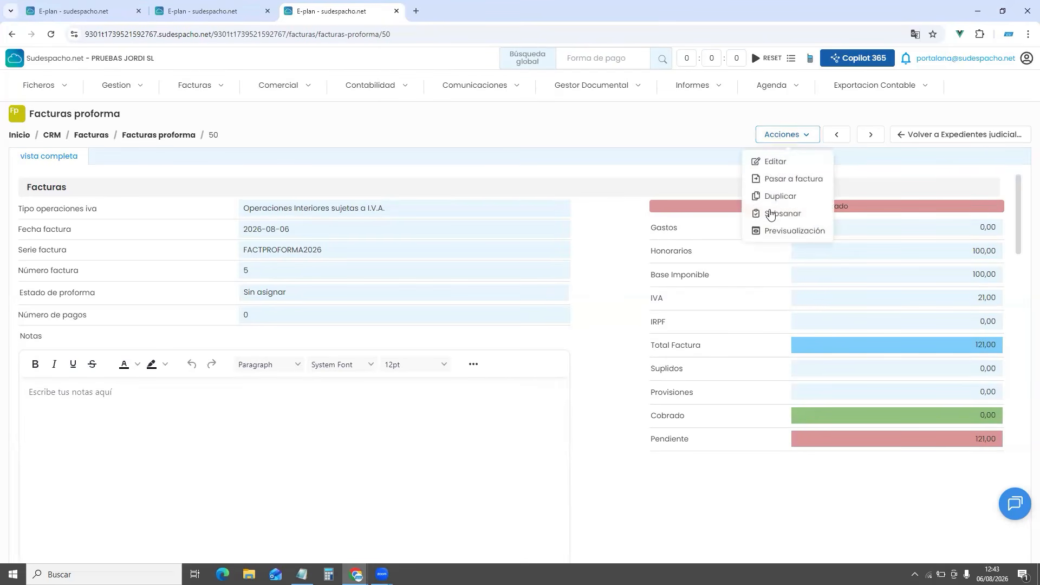
click(788, 232)
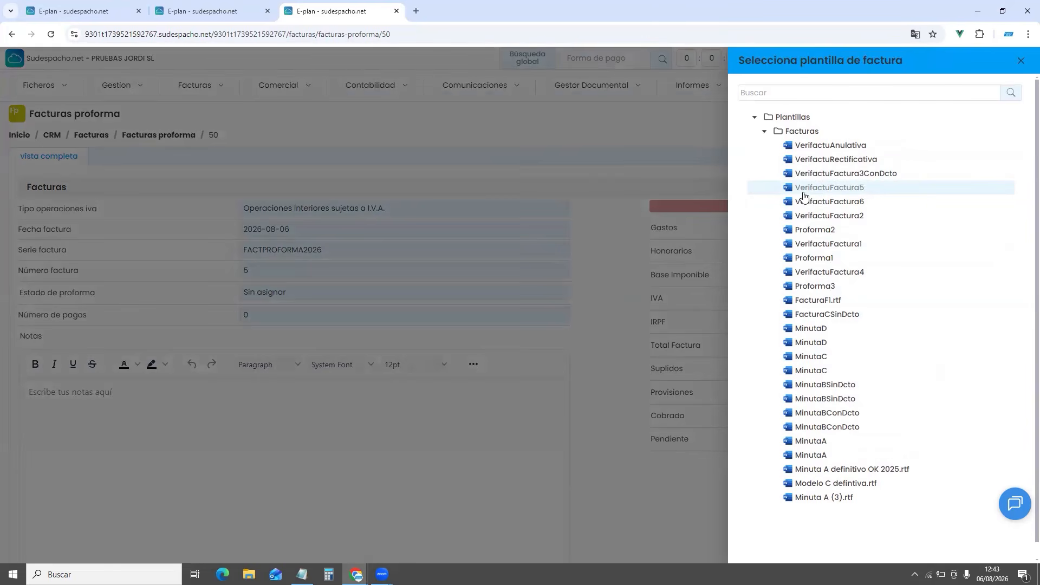
click(813, 288)
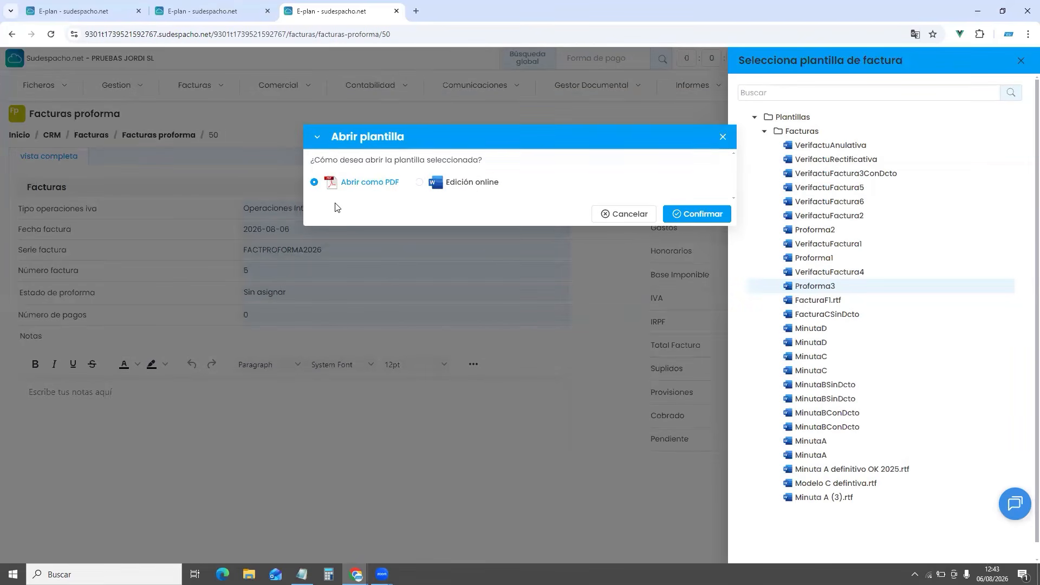
click(685, 216)
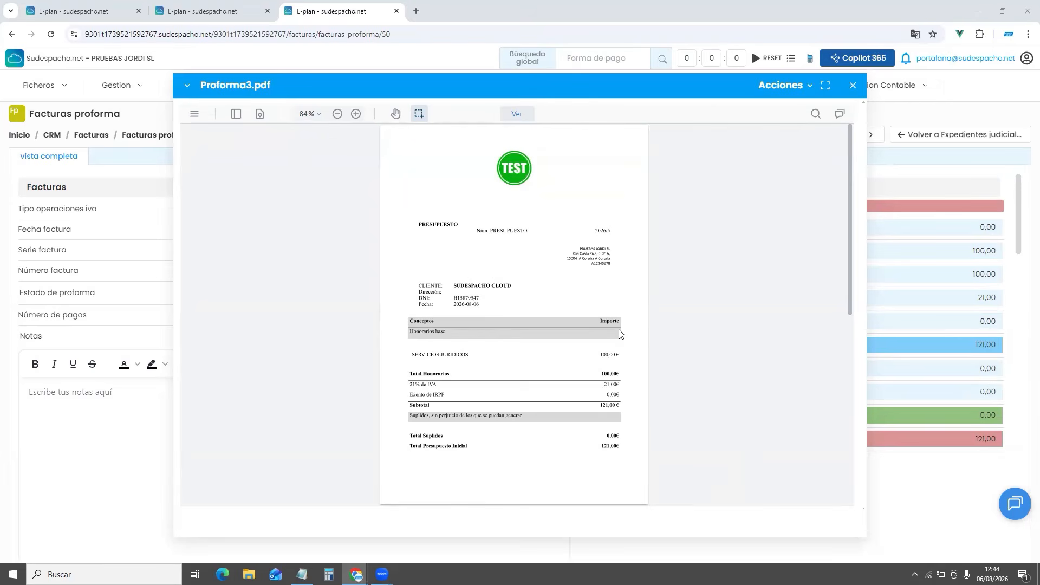
Save the previewed PDF as Proforma3.pdf to the record and close the viewer
click(789, 92)
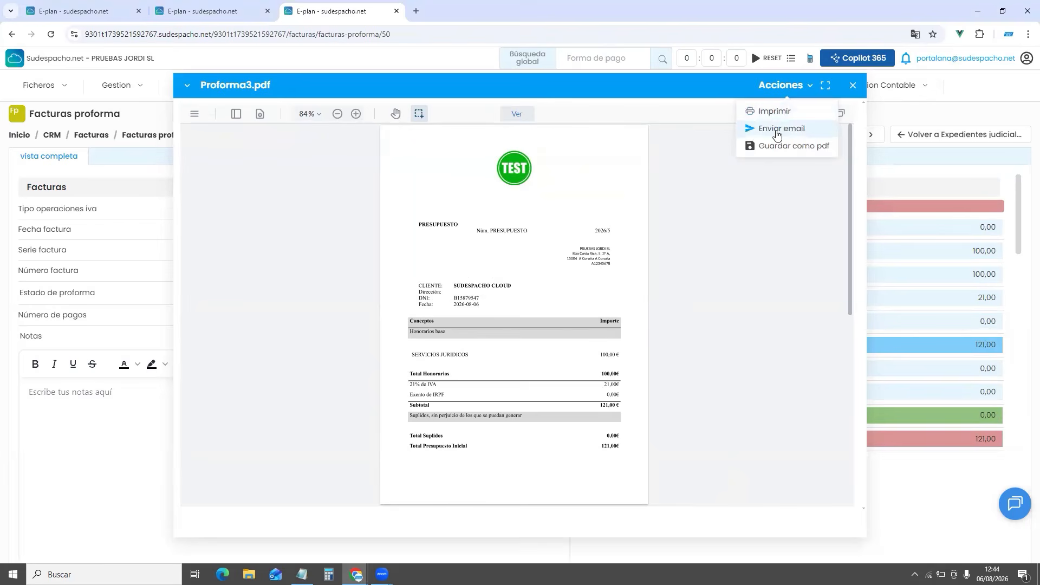
click(770, 147)
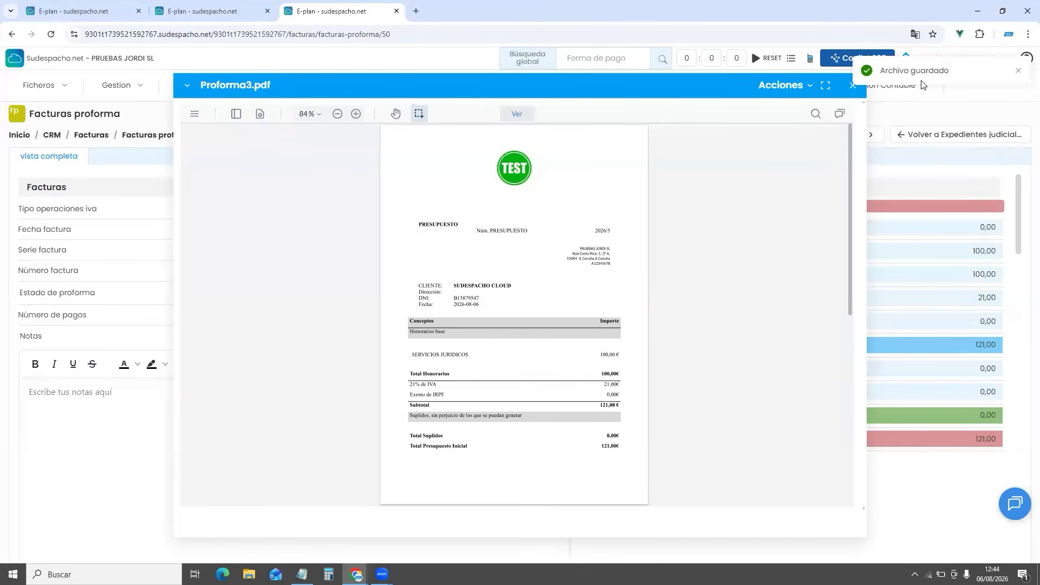
click(851, 86)
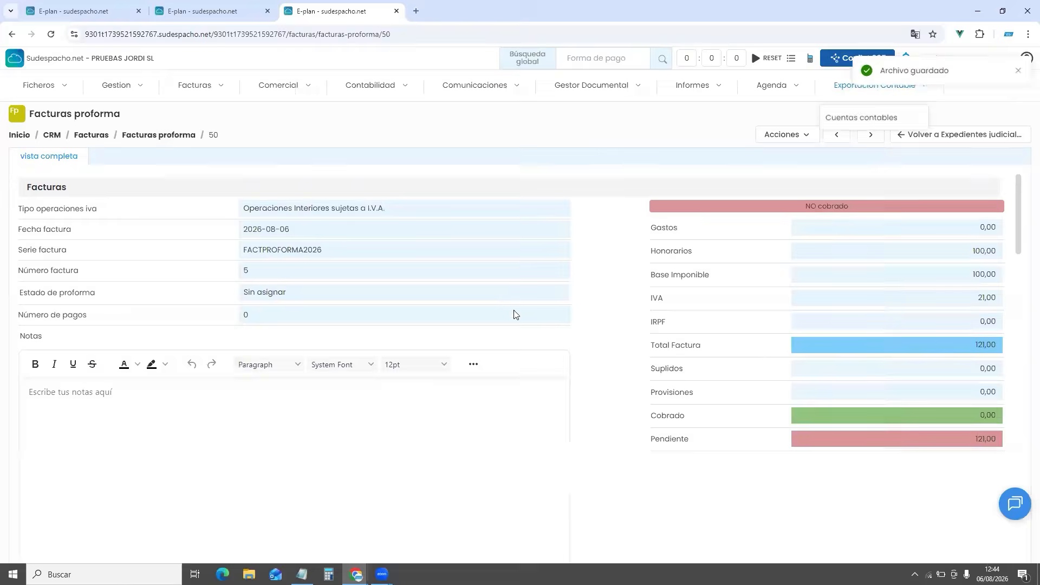
scroll(515, 313, down, 15)
scroll(430, 328, down, 8)
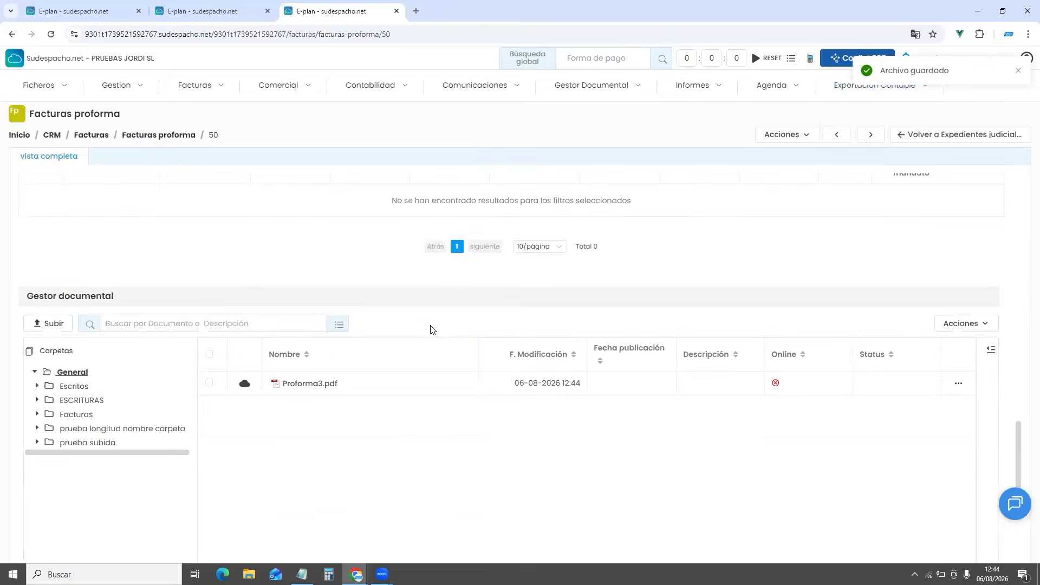
scroll(524, 389, up, 20)
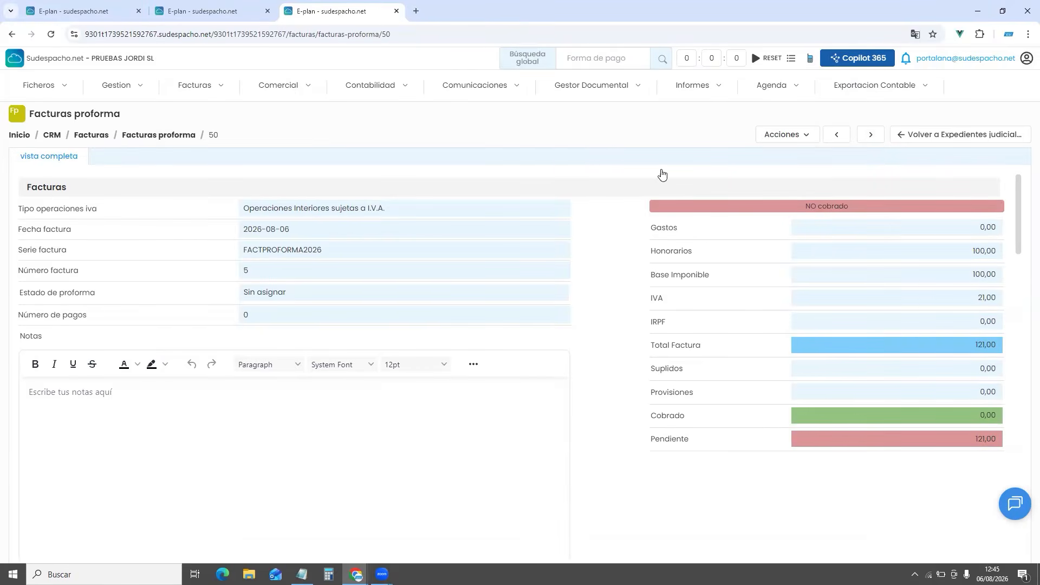
Convert proforma 50 into an invoice in series FACTURA2026, accepting the company name warning
click(794, 142)
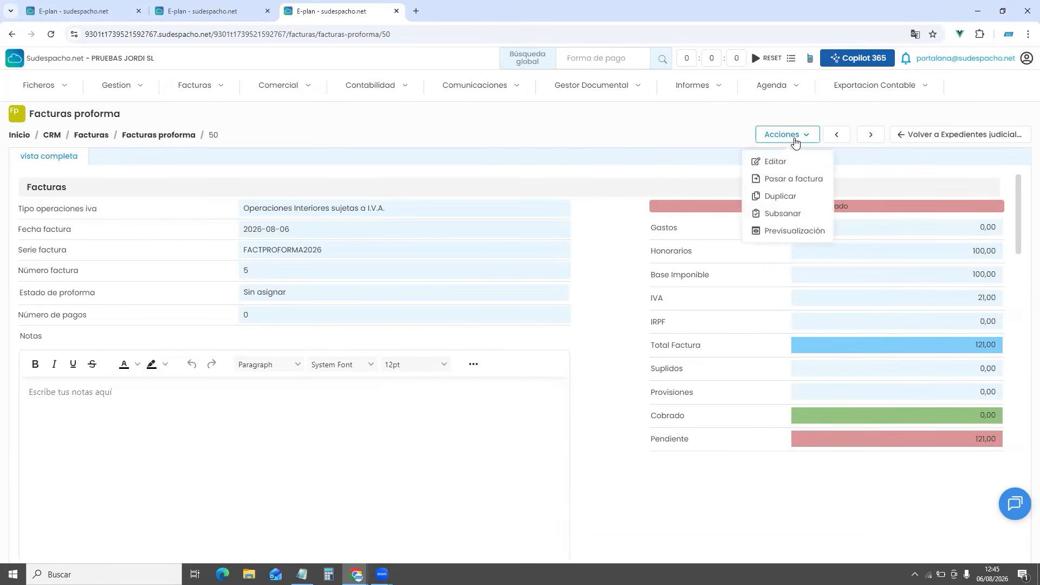
click(771, 184)
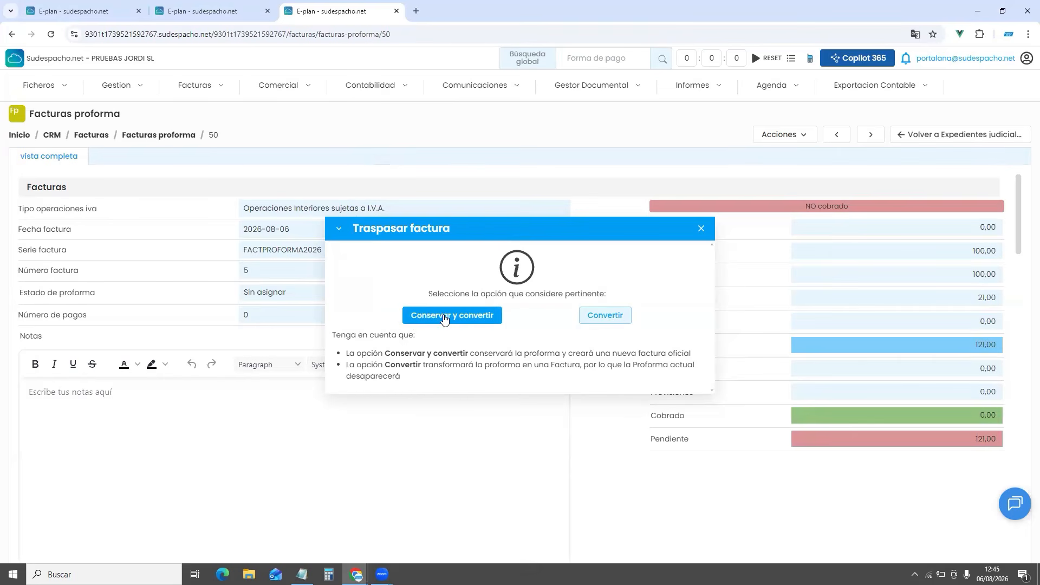
click(604, 318)
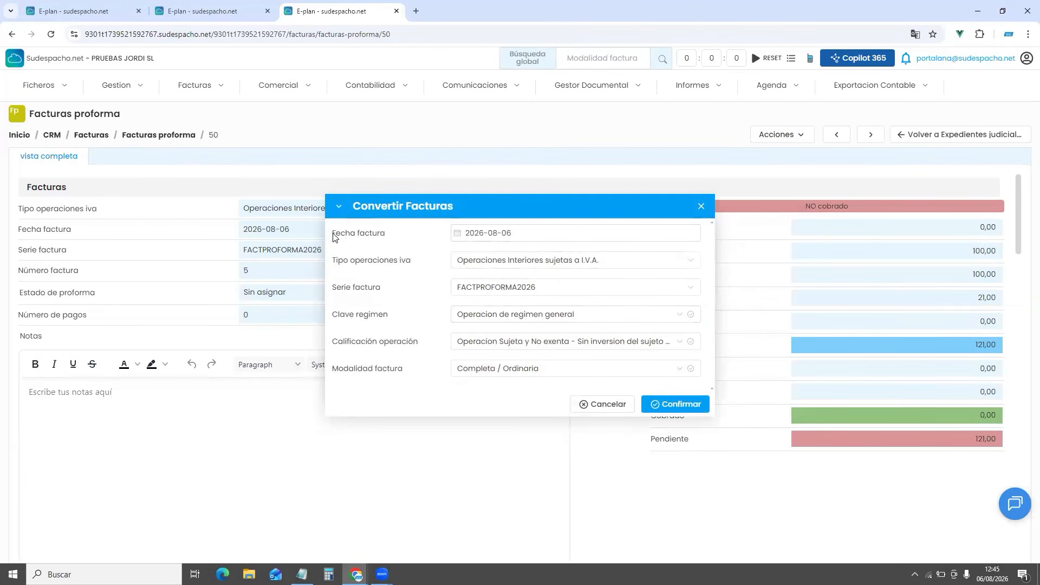
drag(333, 234, 410, 238)
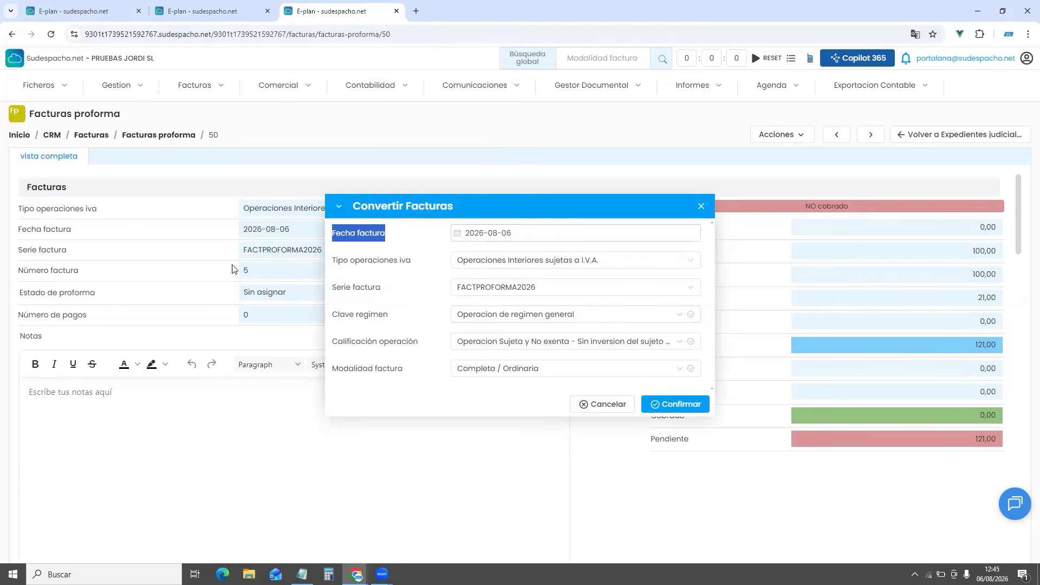
click(496, 286)
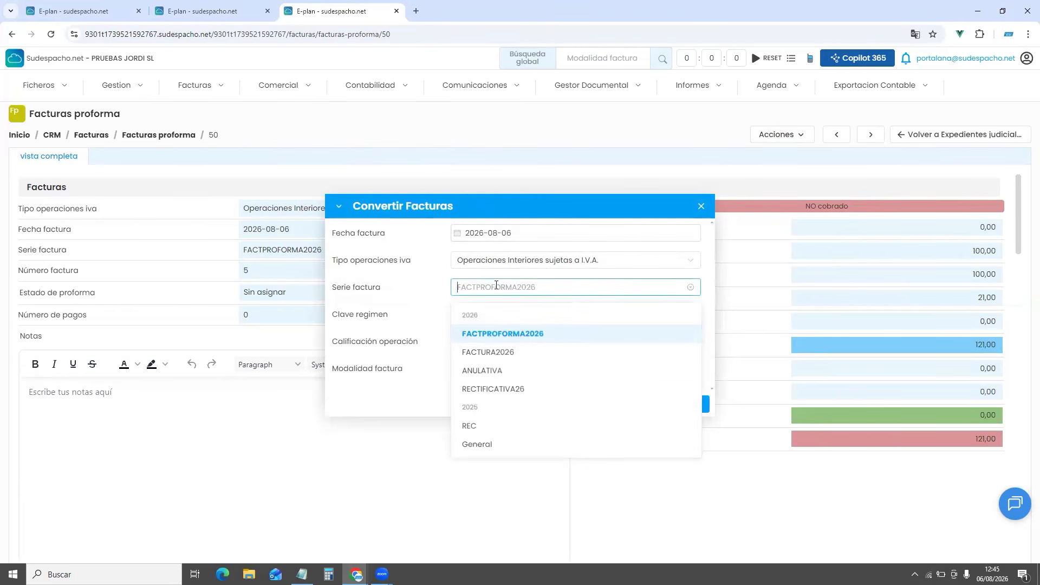
click(491, 353)
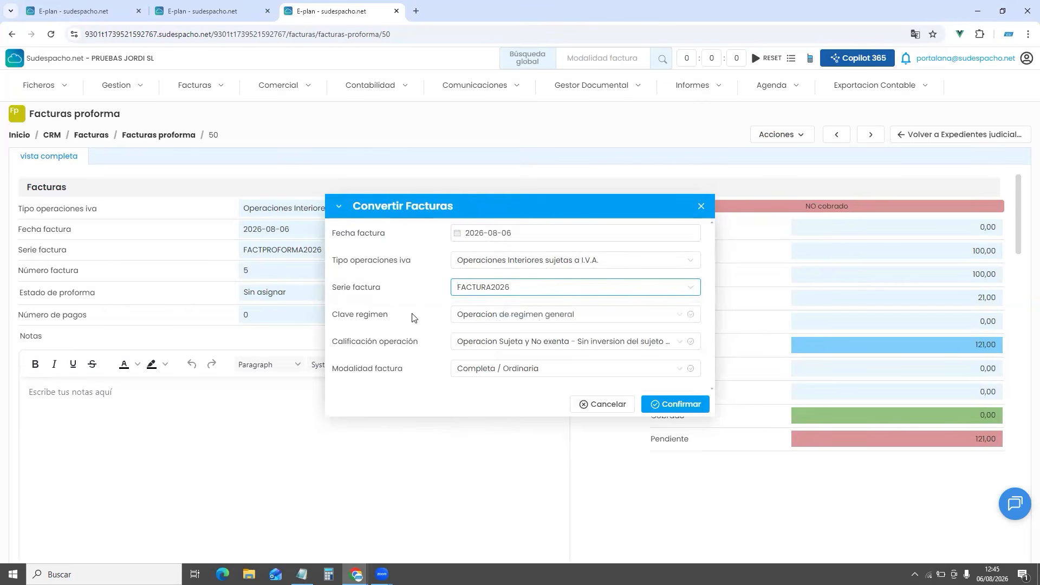
click(668, 407)
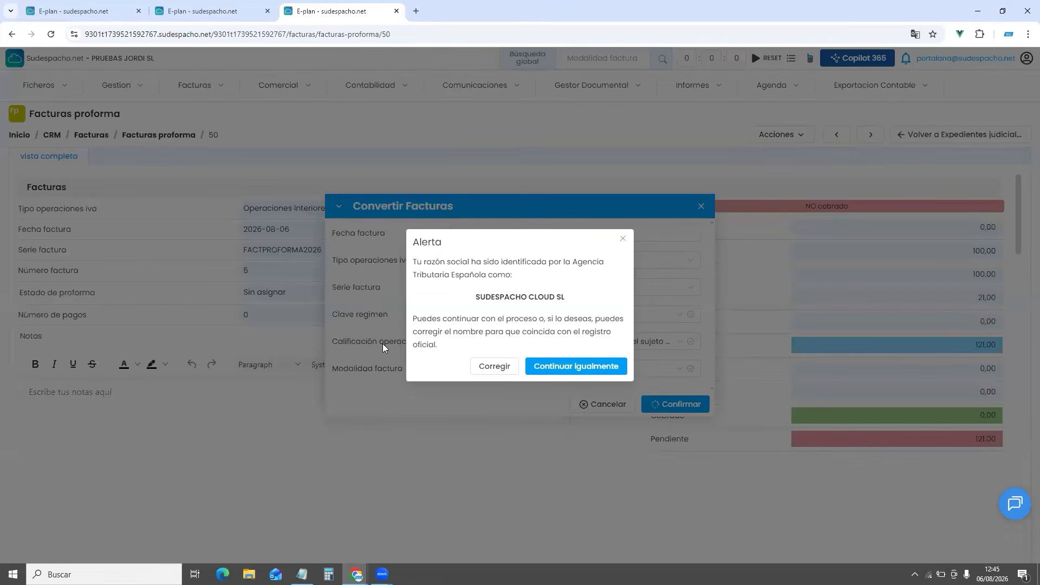
click(577, 366)
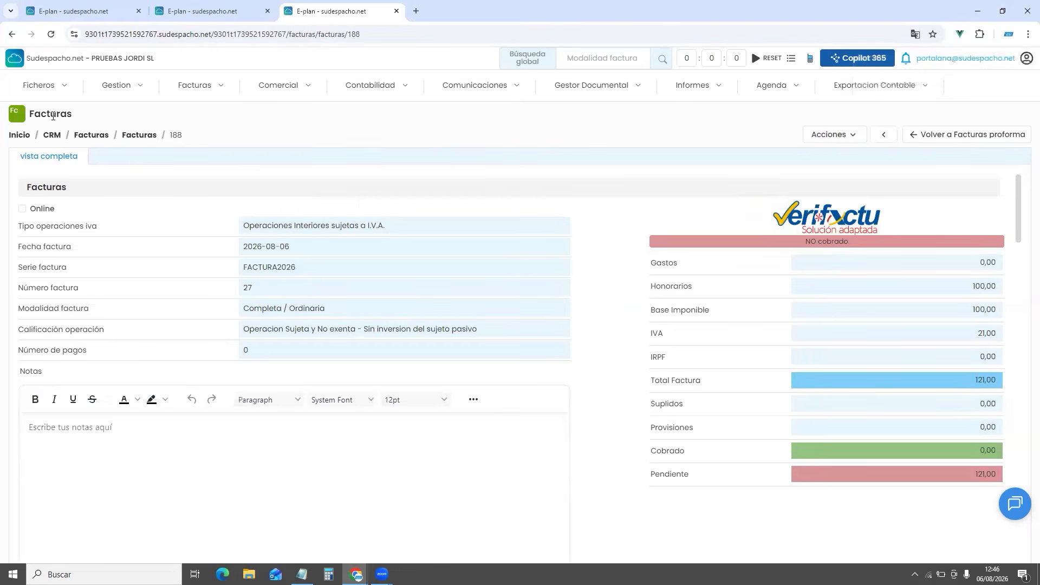
drag(28, 114, 97, 116)
scroll(584, 233, down, 4)
scroll(584, 236, down, 10)
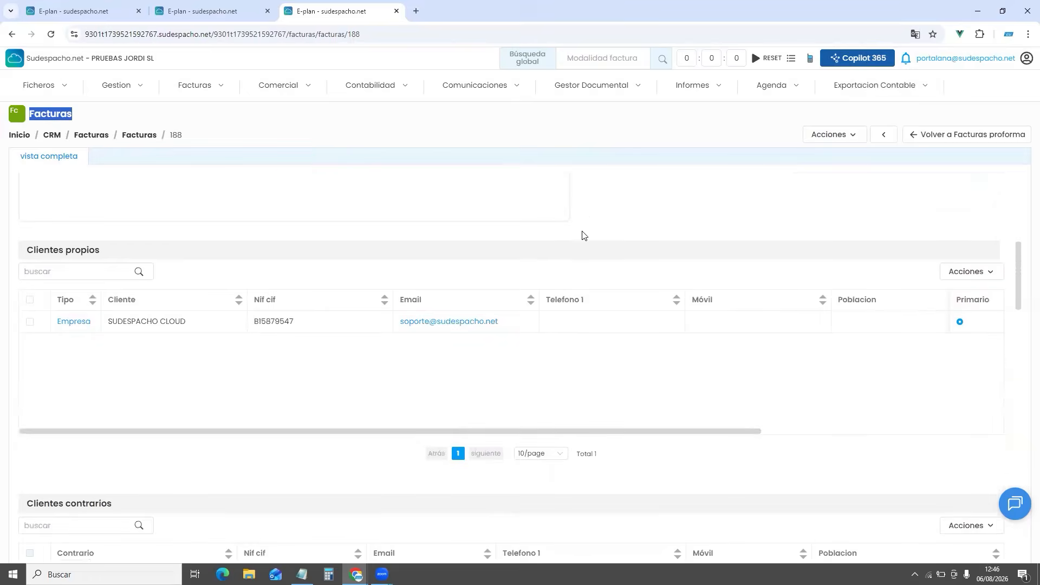
scroll(583, 235, down, 15)
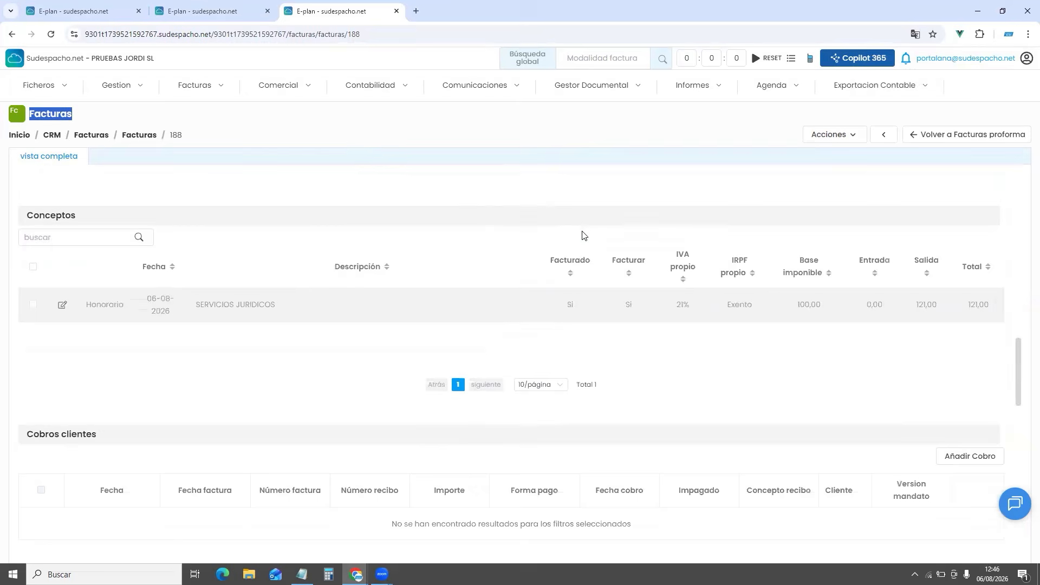
scroll(583, 235, up, 20)
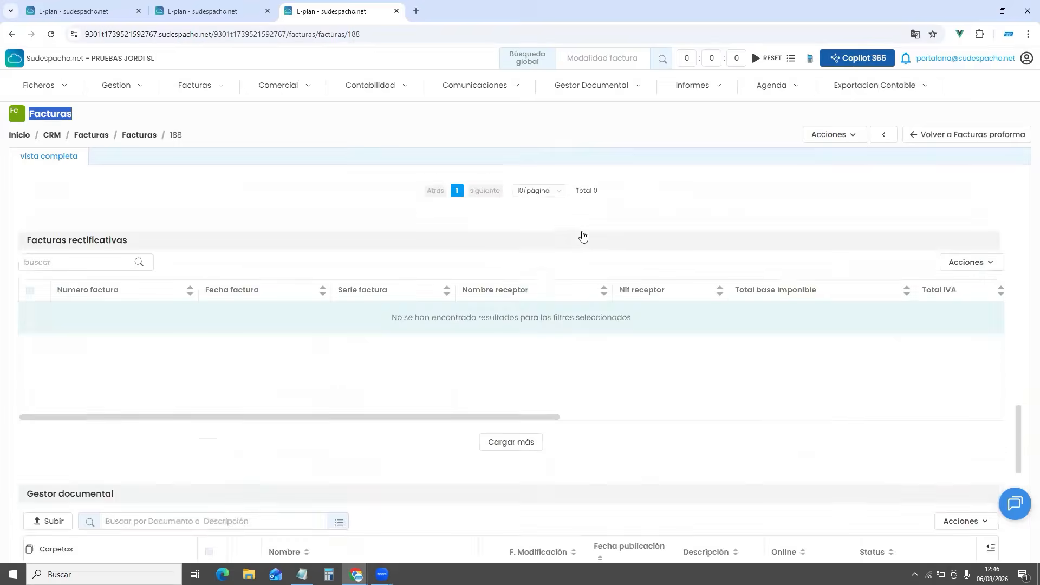
scroll(582, 236, up, 1)
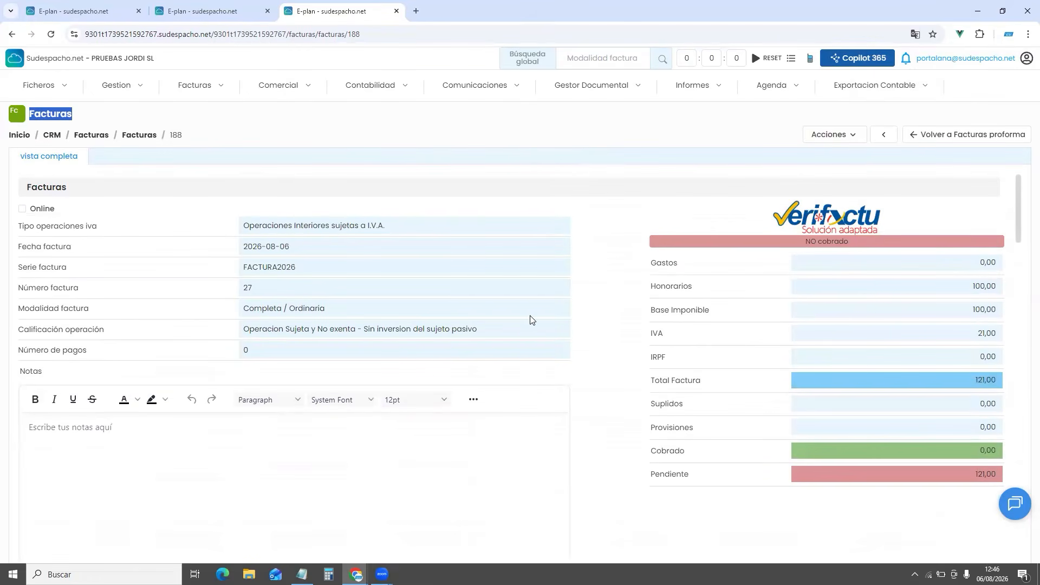
click(844, 142)
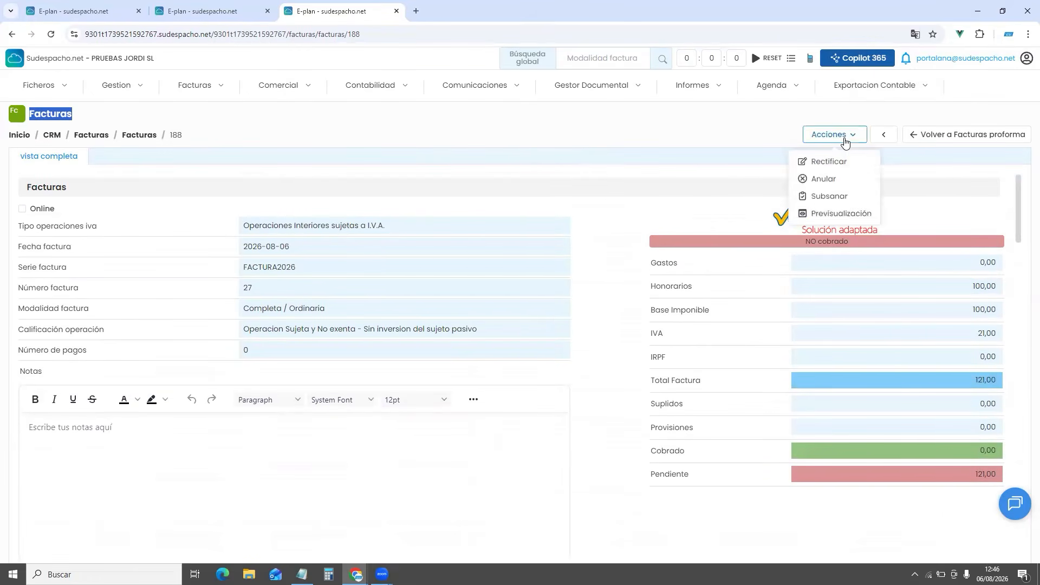
click(828, 216)
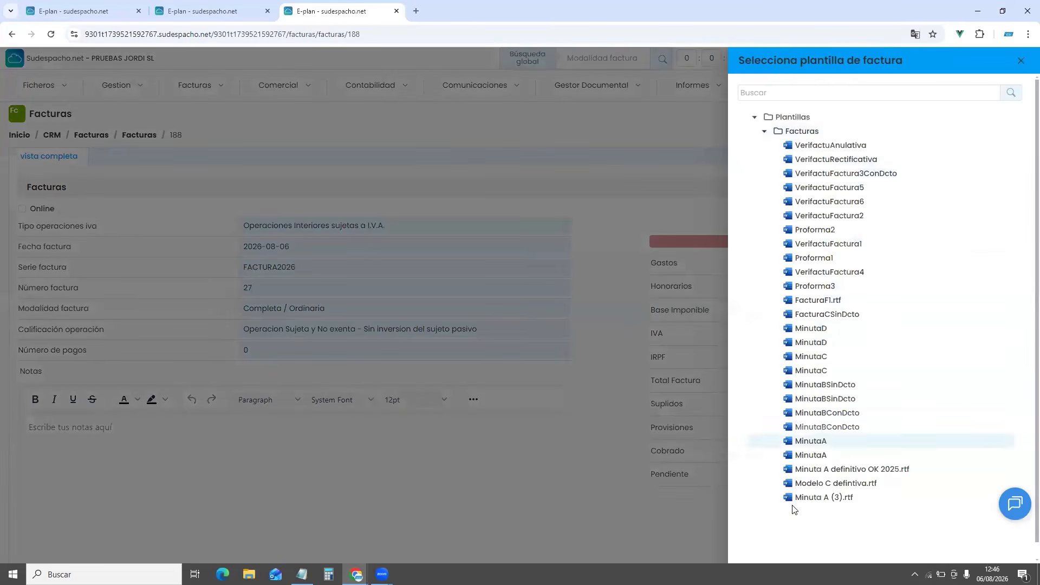
click(609, 132)
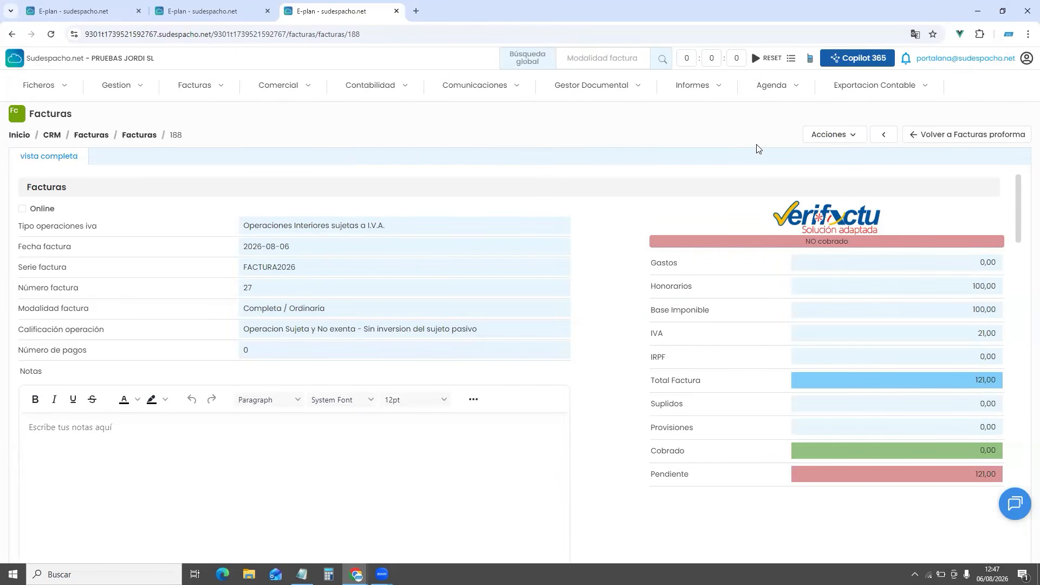
click(848, 136)
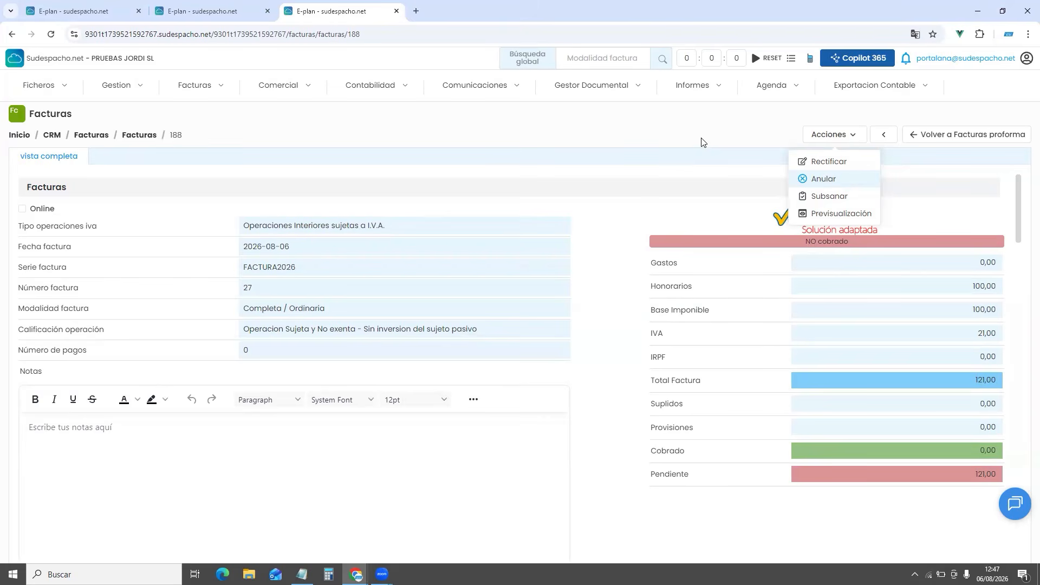
Start a corrective invoice for invoice 188, leaving rectification type and series unchosen
click(844, 165)
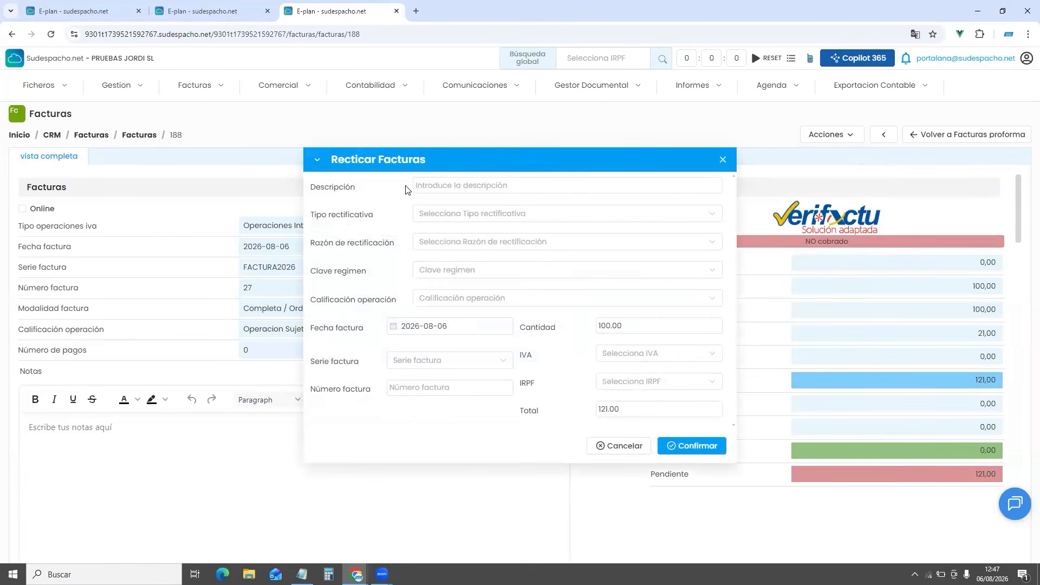
click(467, 214)
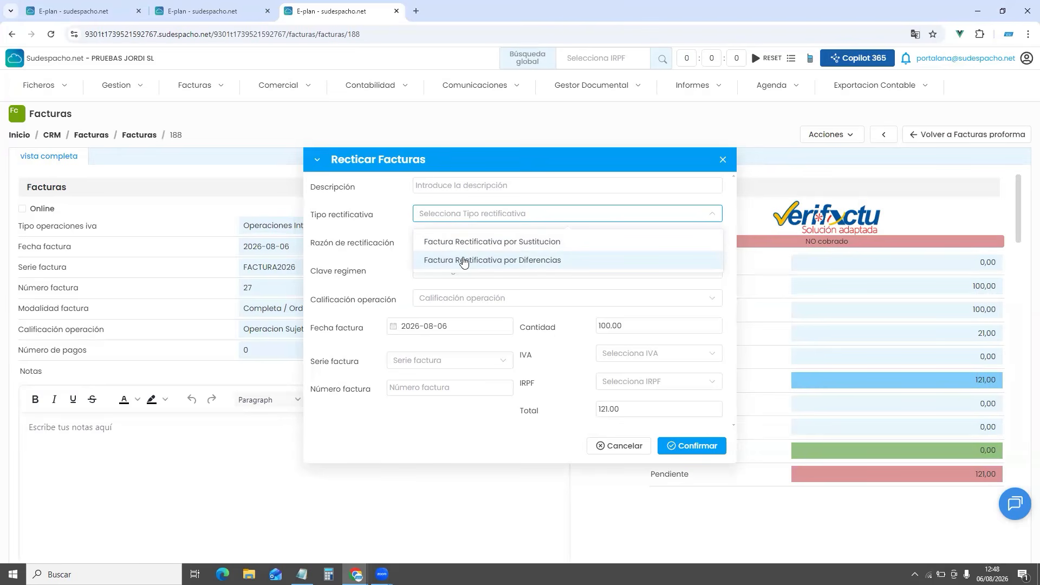
click(357, 250)
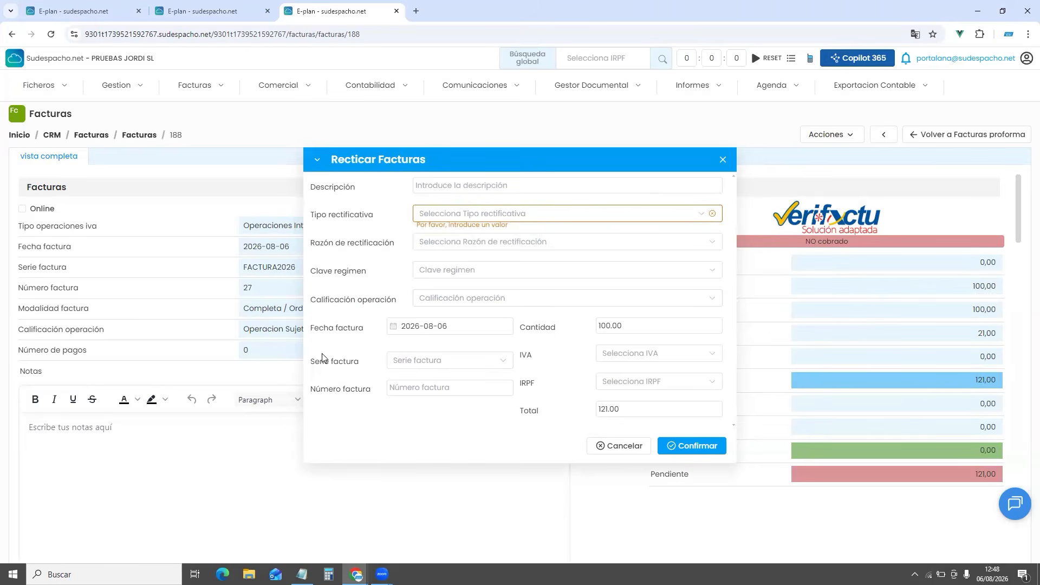
click(403, 365)
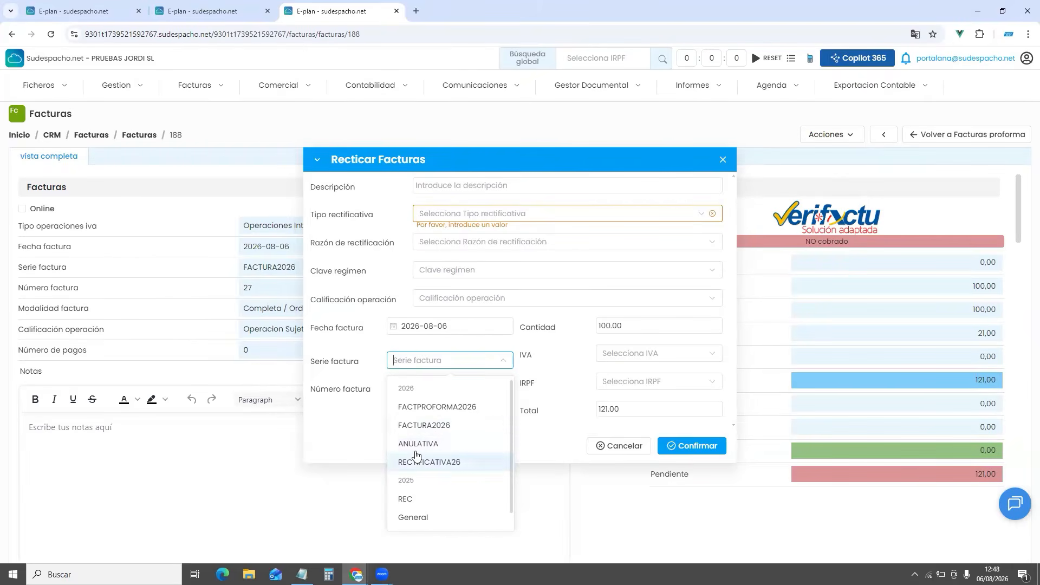
click(357, 434)
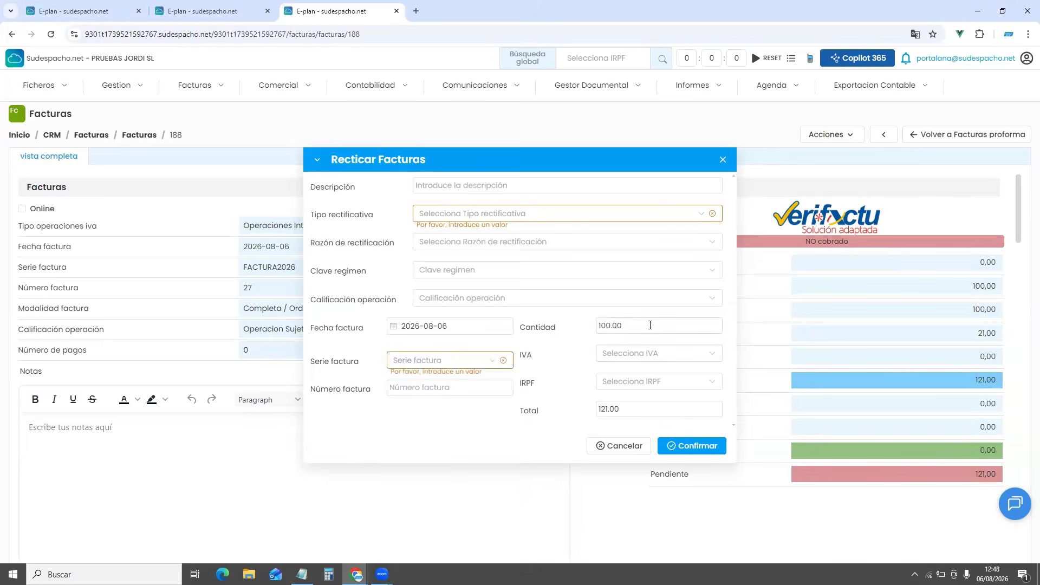
Set the line's IVA to 21% and IRPF to Exento, then close the form unconfirmed
drag(650, 325, 600, 330)
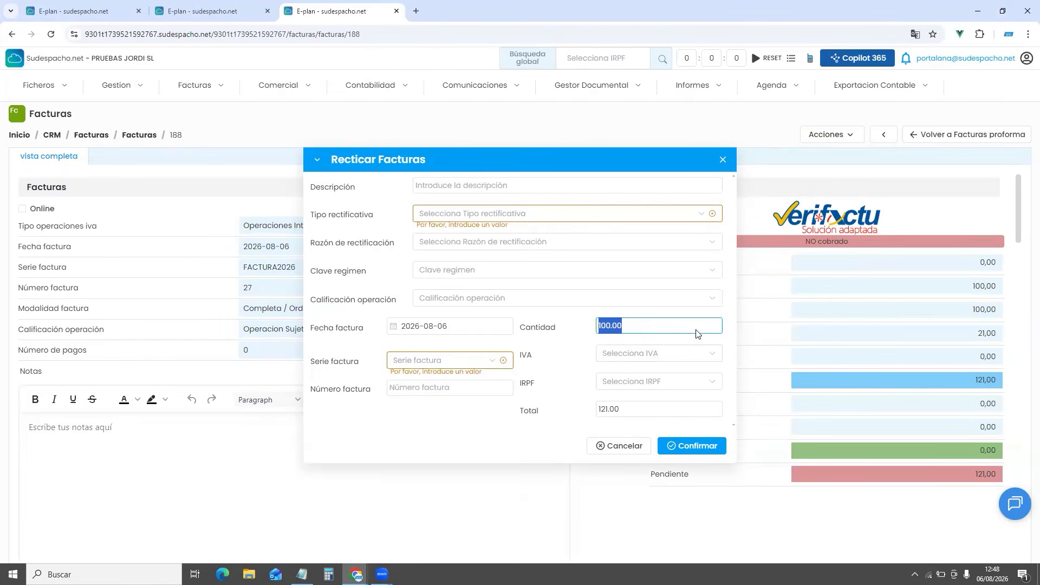
click(640, 357)
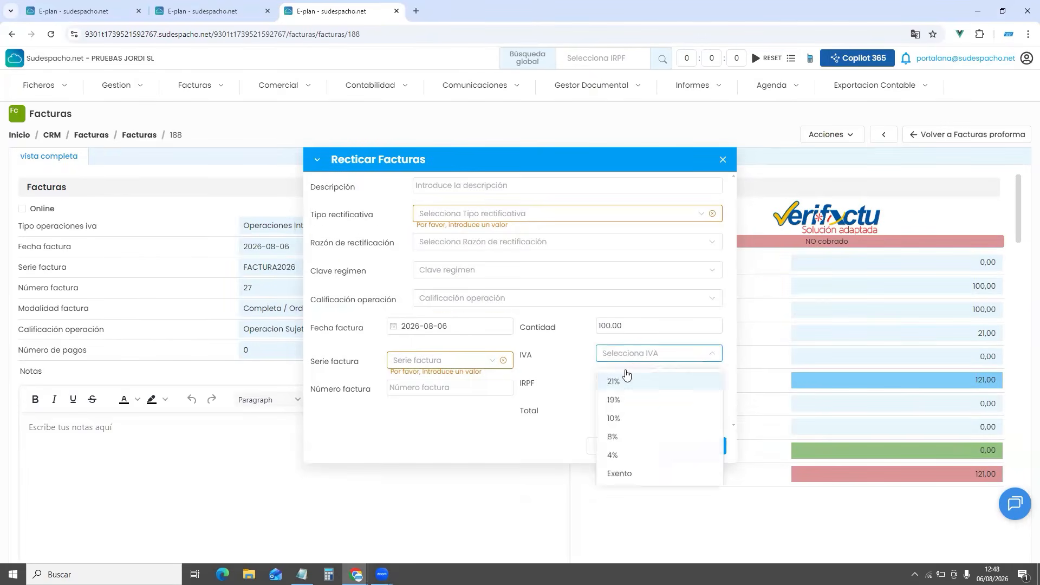
click(624, 379)
click(620, 383)
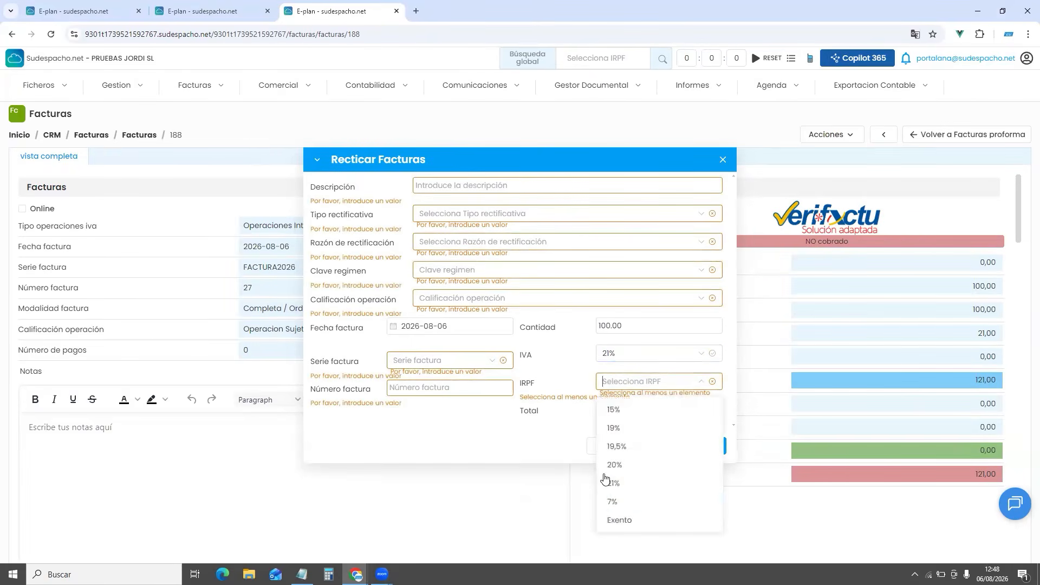
click(610, 521)
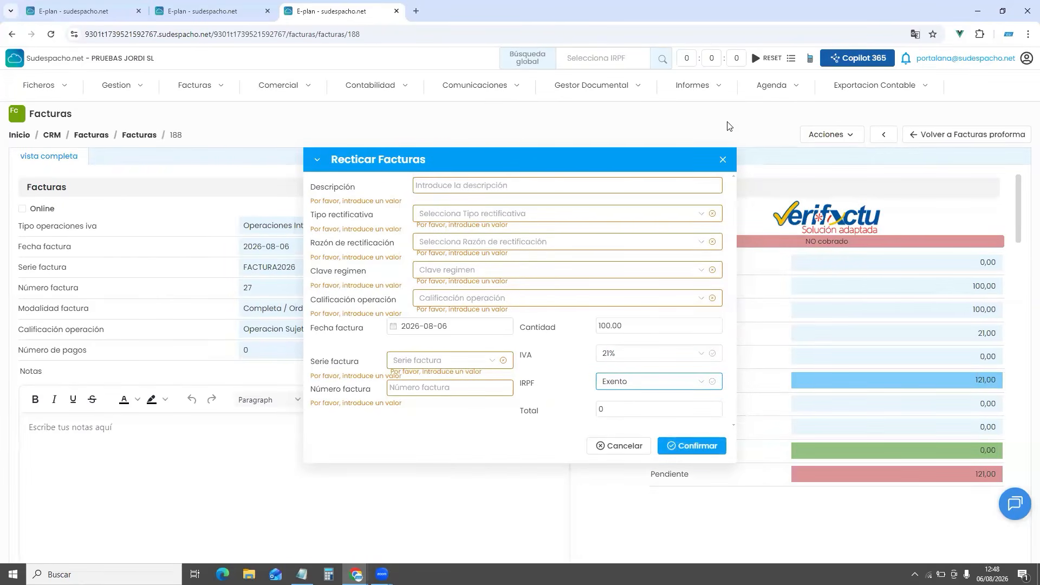
click(723, 160)
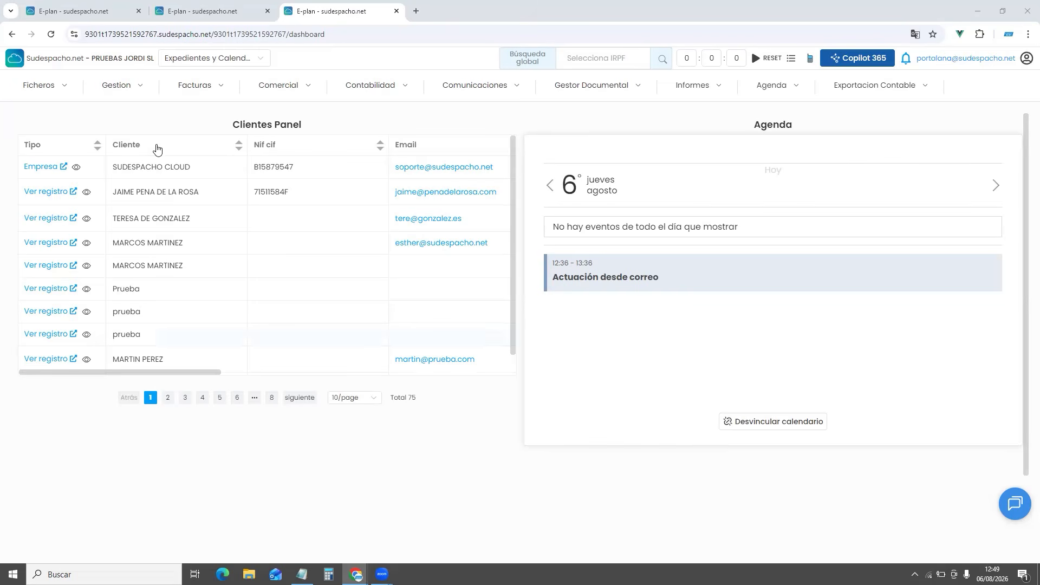
Go to the Igualas retainers list under Gestión
click(132, 87)
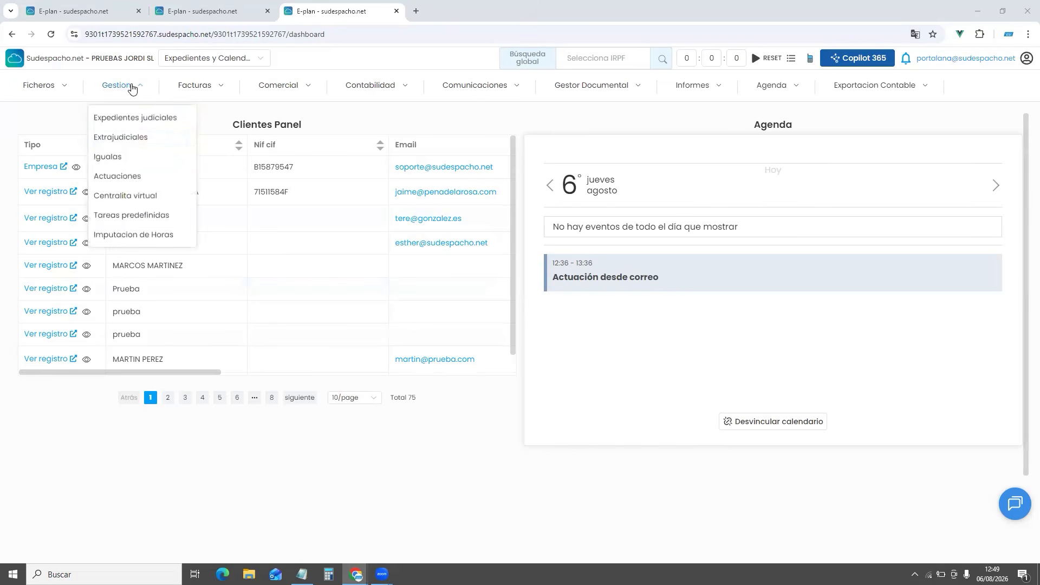
click(120, 157)
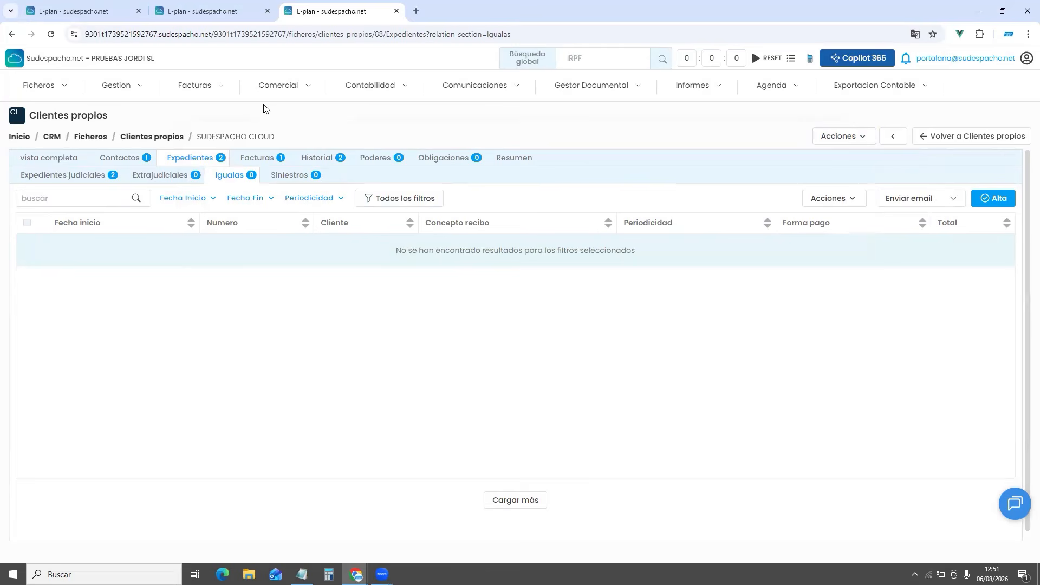
click(122, 85)
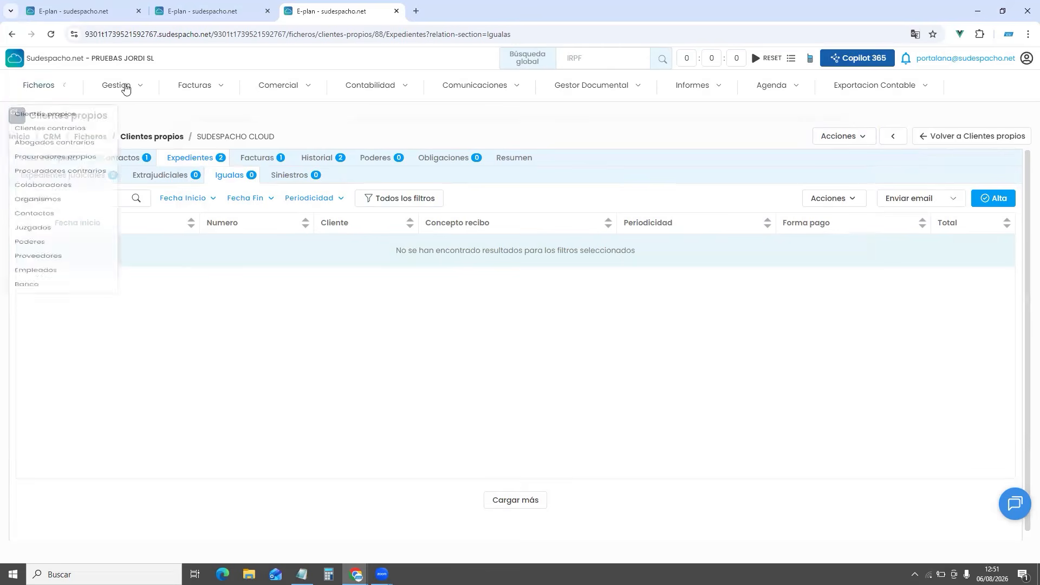
click(117, 157)
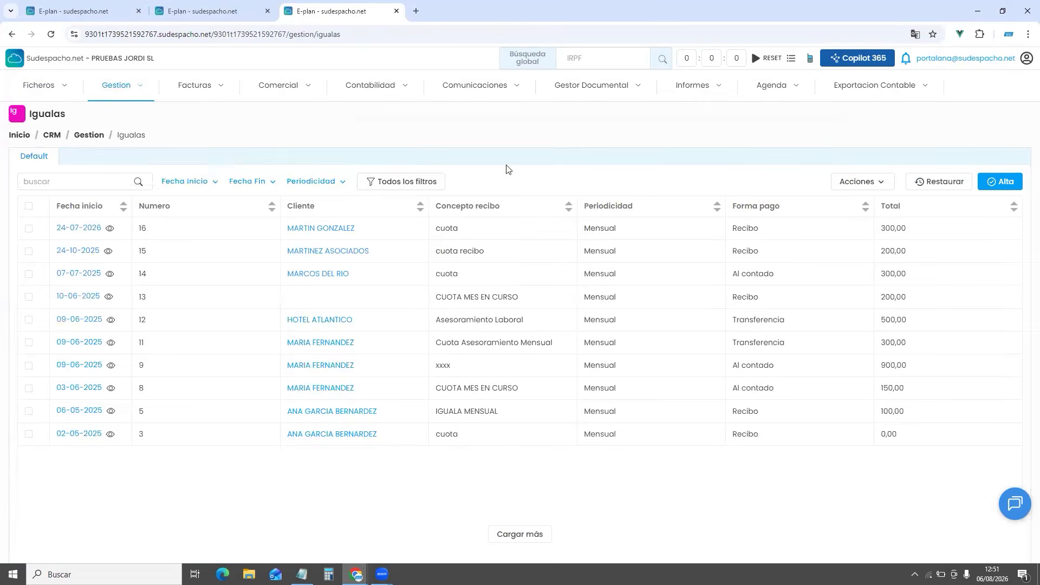
Generate invoices for all retainers due in septiembre-2026
click(865, 183)
click(845, 262)
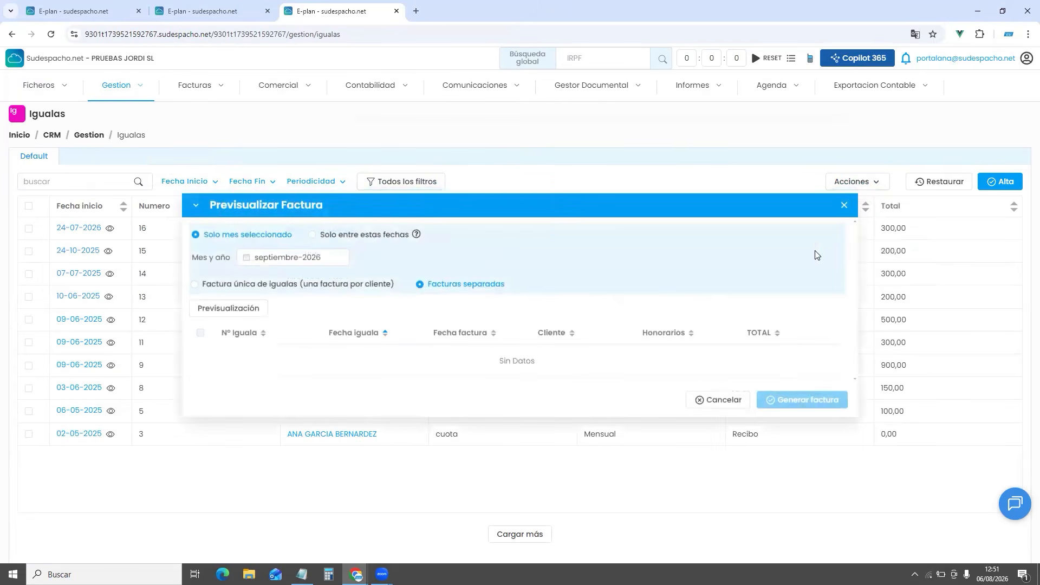
click(286, 262)
click(232, 388)
click(239, 308)
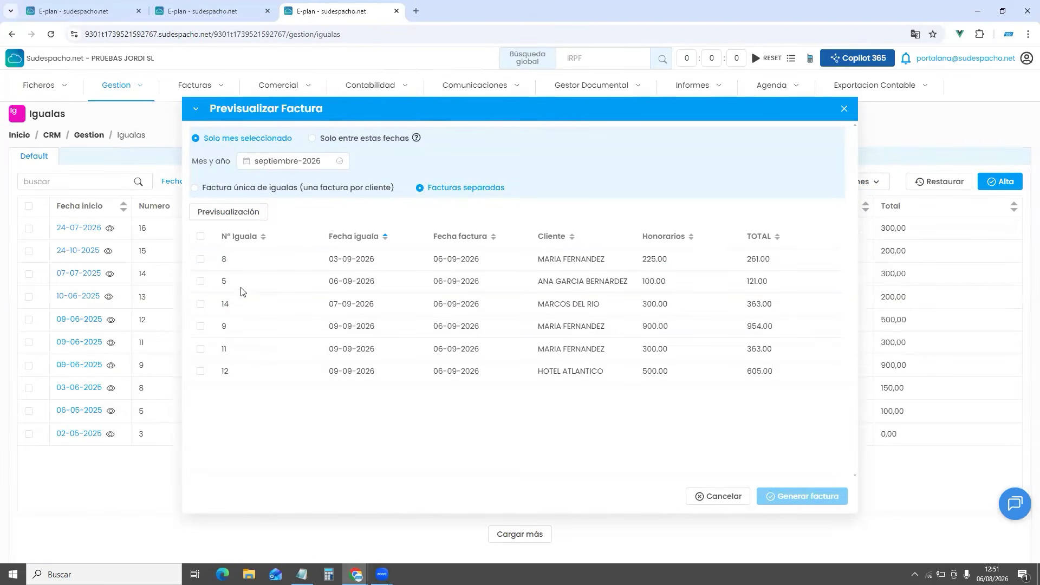
click(200, 237)
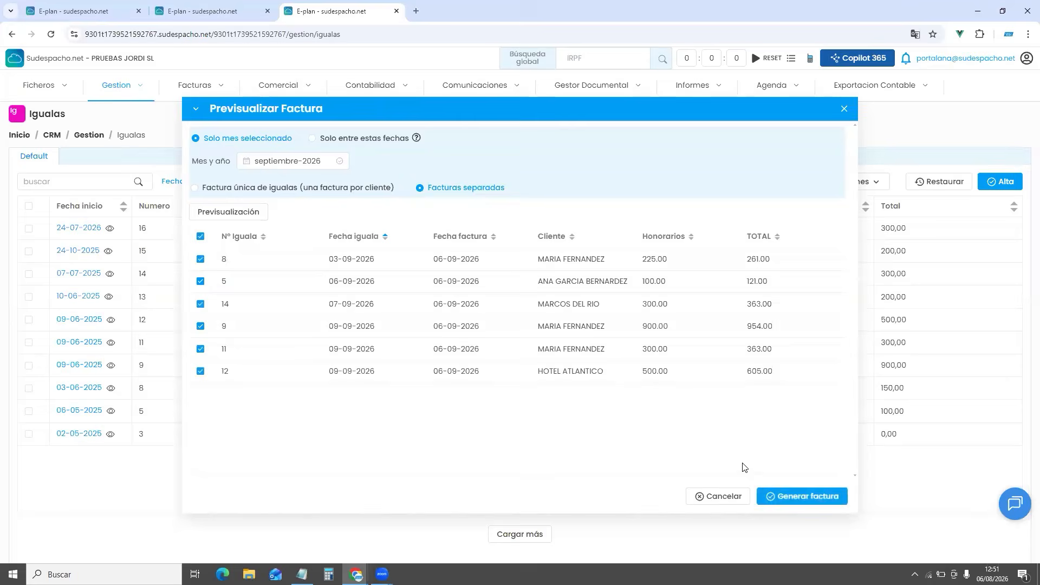
click(782, 498)
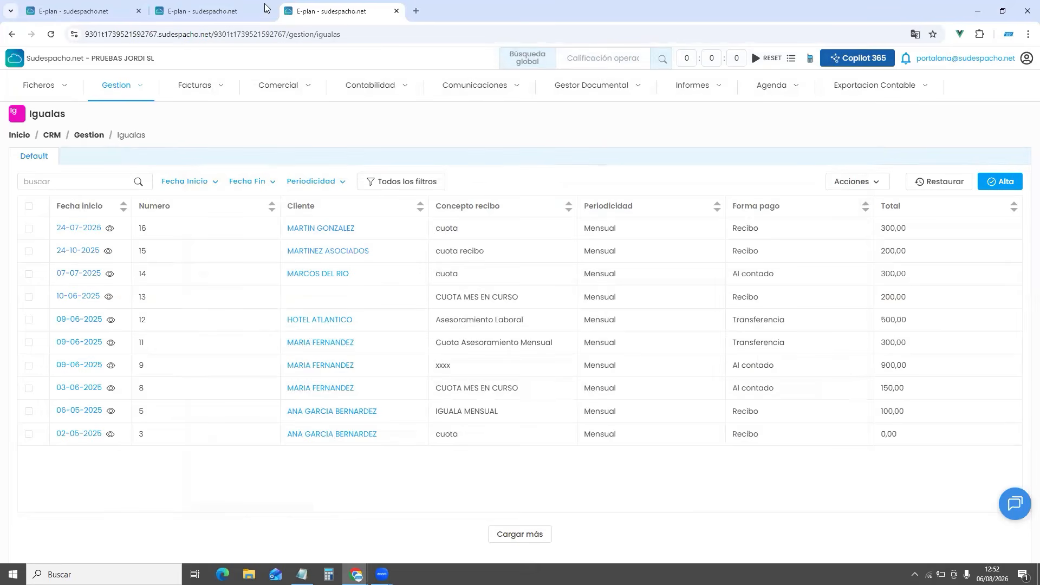
Generate the SEPA CORE XML file for the remittance dated 04-08-2026
click(195, 85)
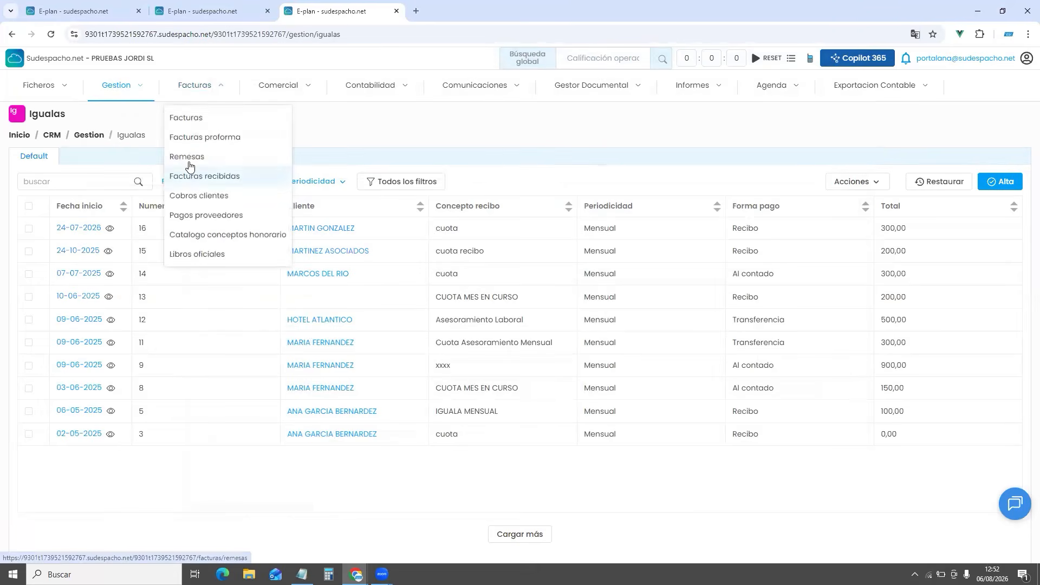
click(190, 161)
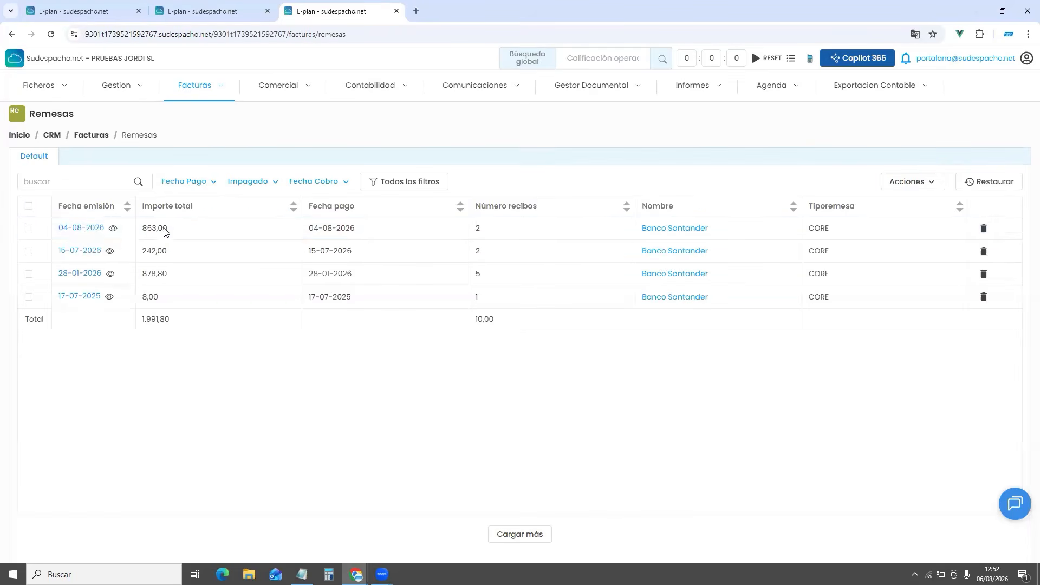
click(86, 227)
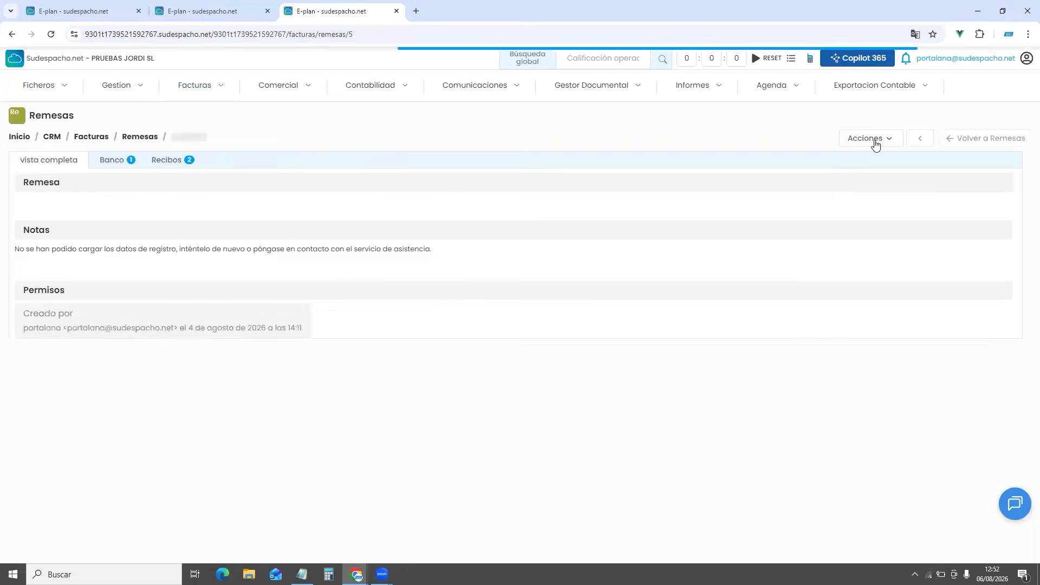
click(873, 139)
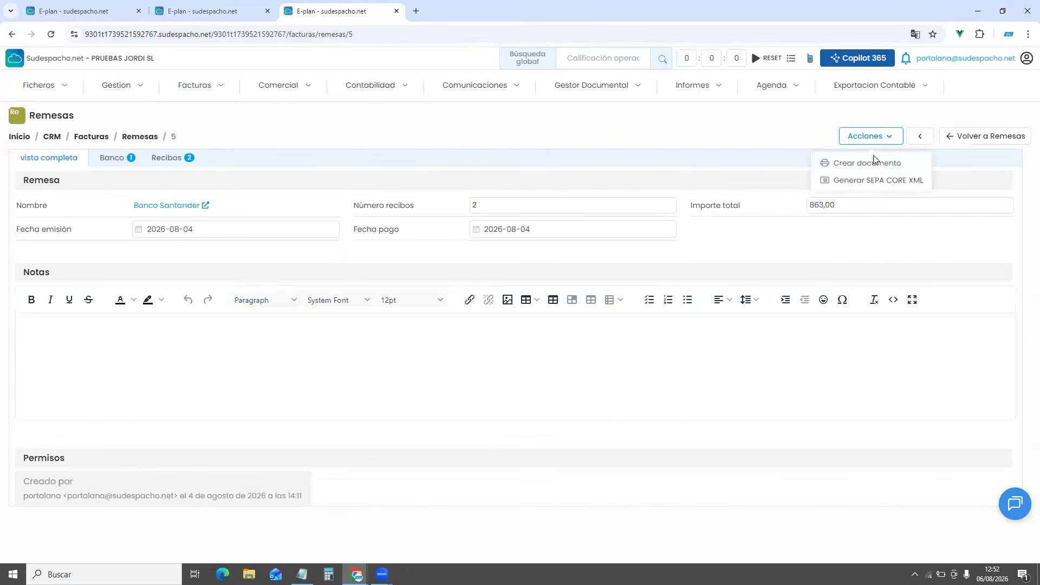
click(888, 185)
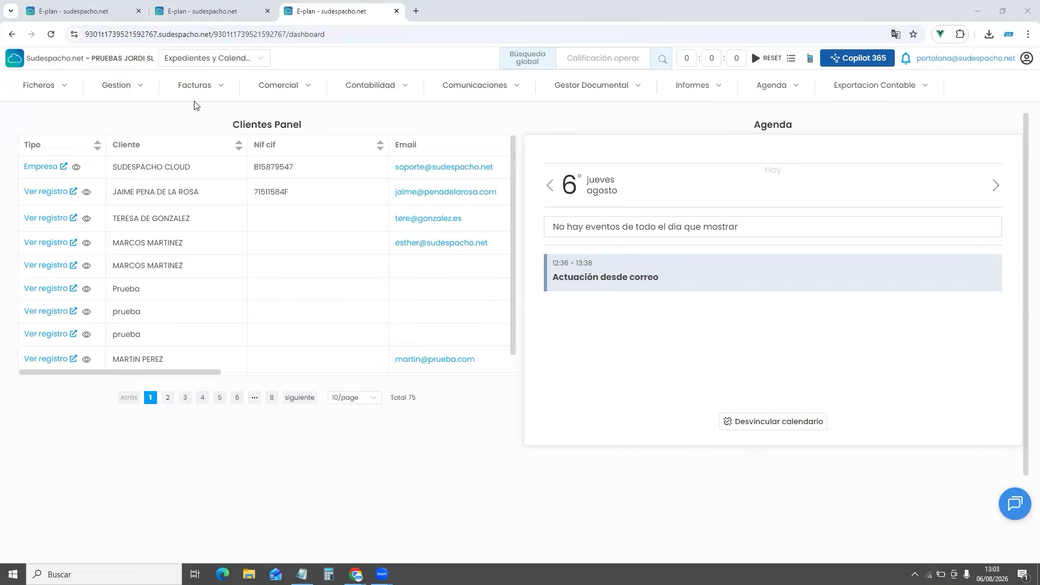
mouse_move(194, 96)
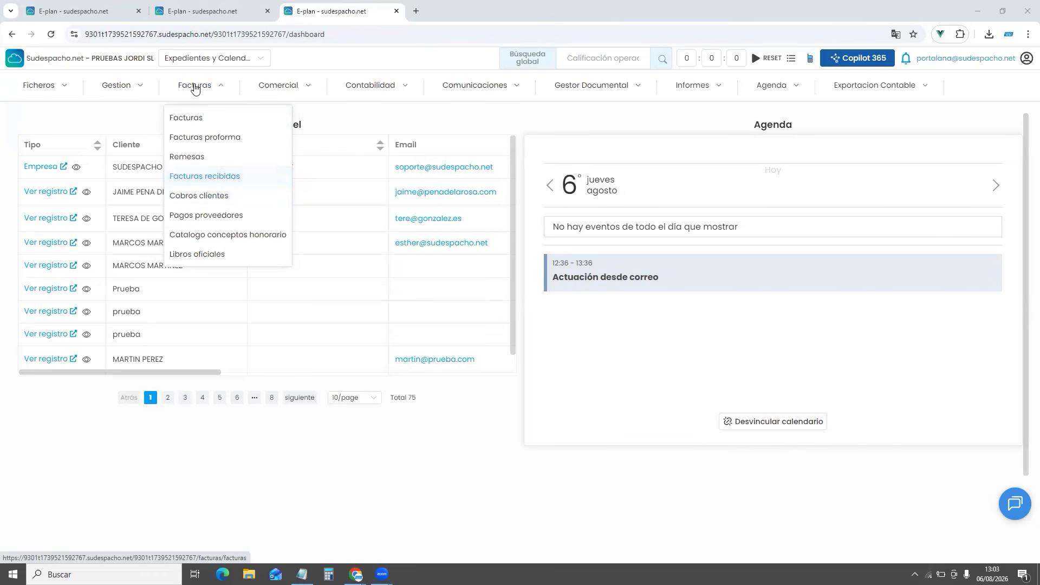
Create a new received invoice record for the year 2026
click(212, 177)
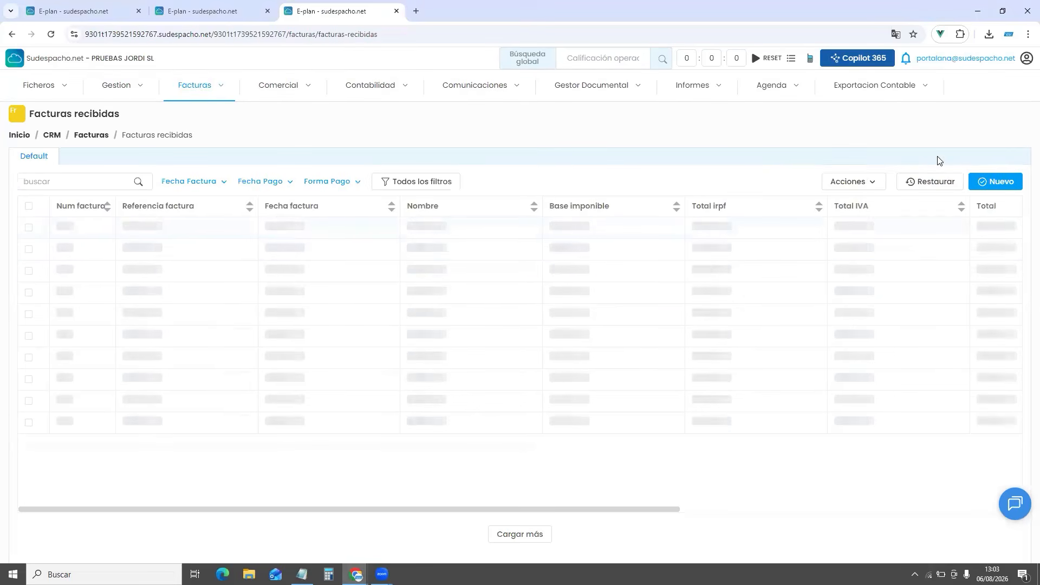
click(995, 181)
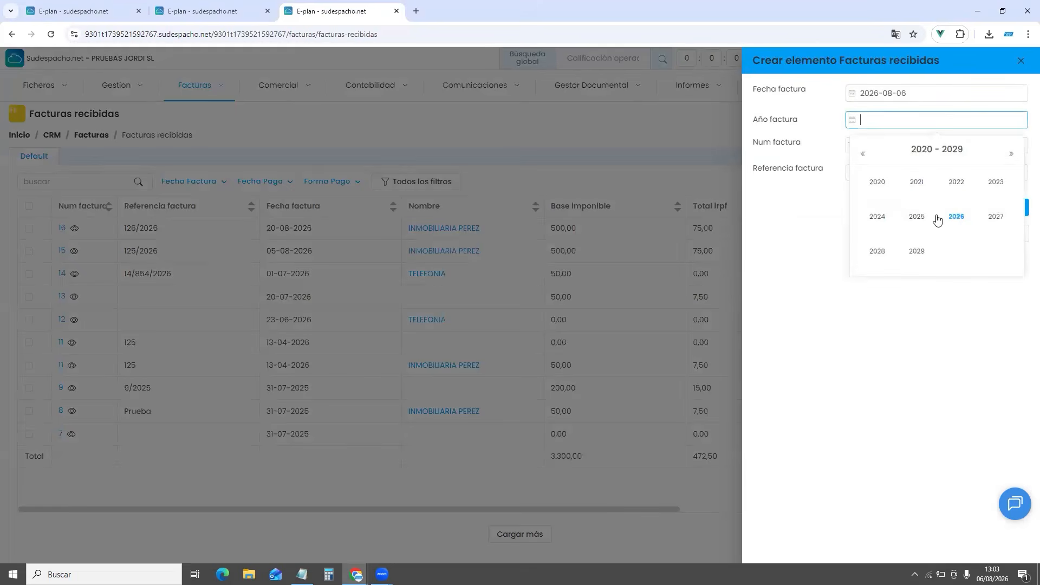
click(956, 217)
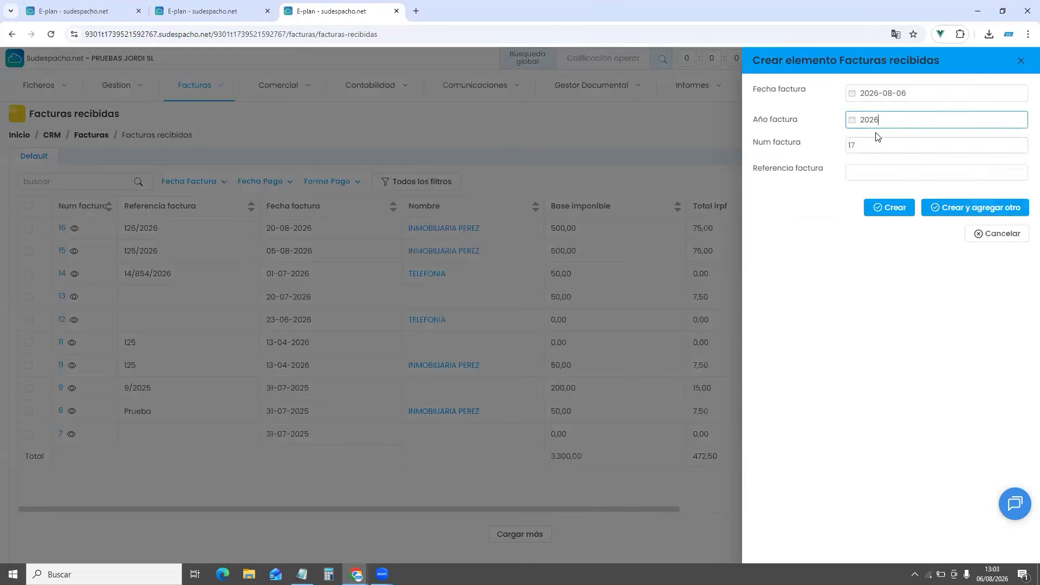
click(875, 168)
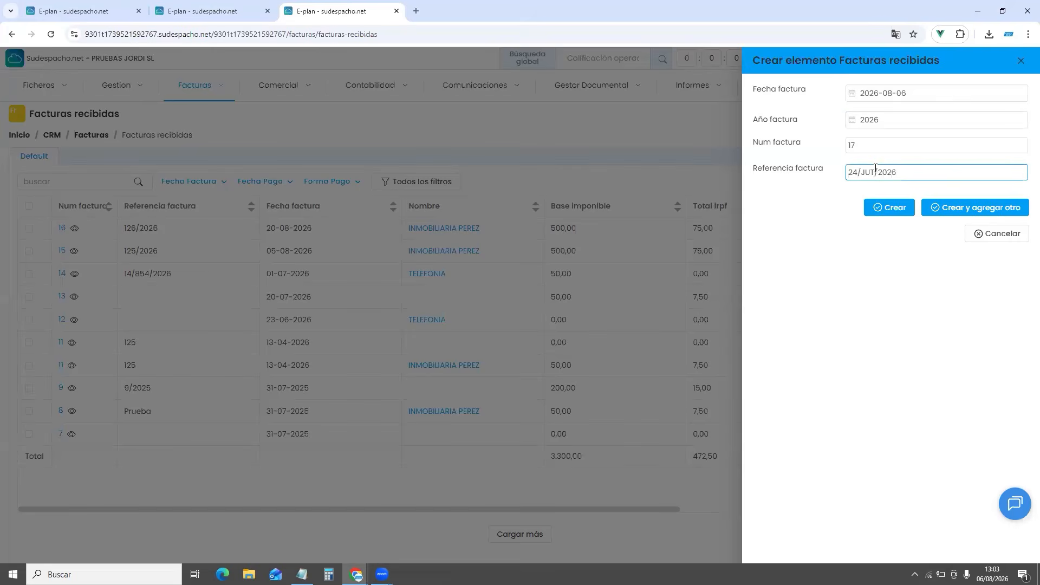
click(882, 208)
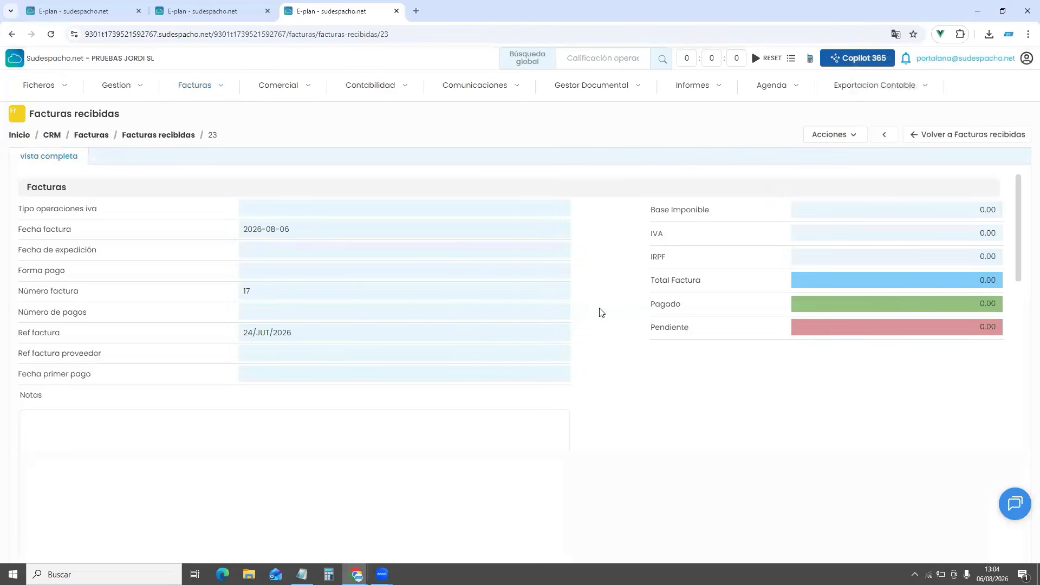
Link the existing supplier TELEFONIA to received invoice 23
scroll(602, 313, down, 2)
scroll(601, 312, down, 5)
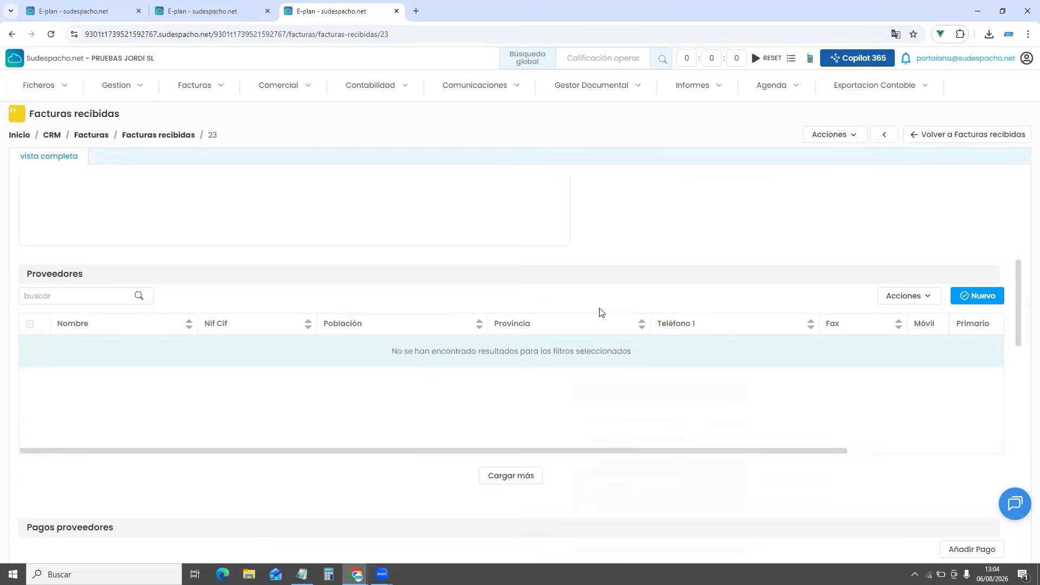
click(967, 302)
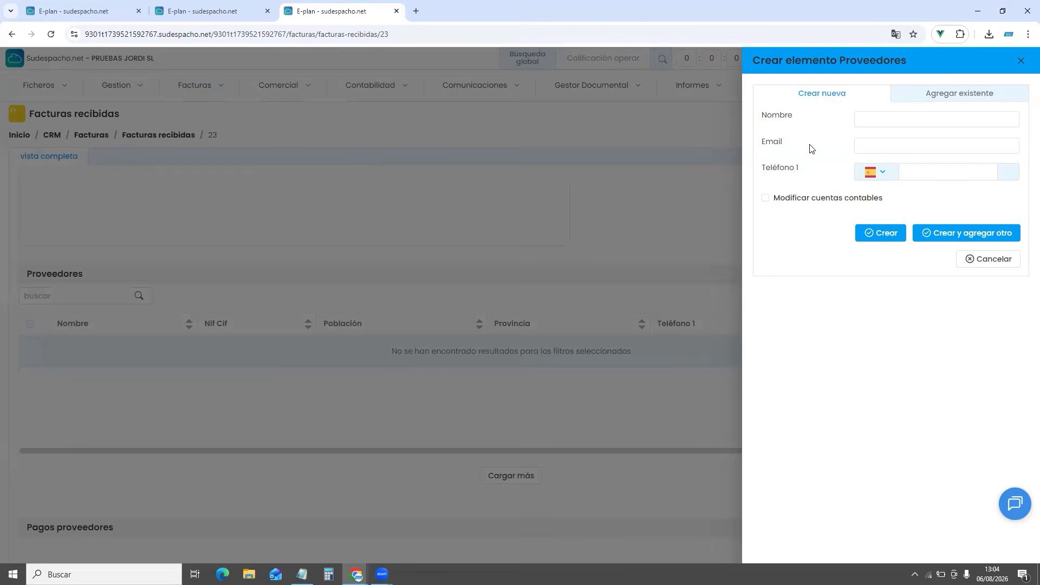
click(954, 93)
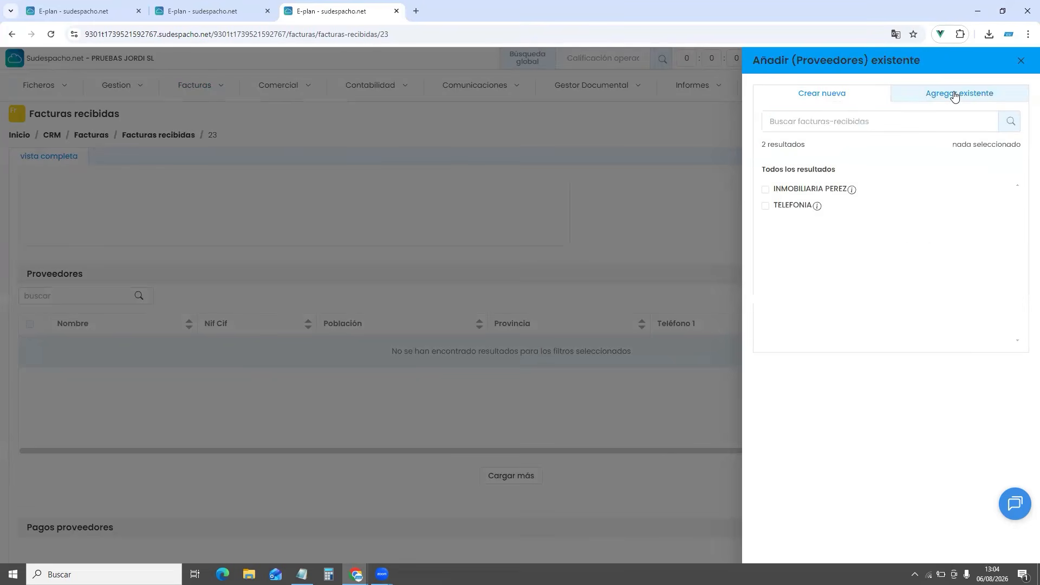
click(766, 207)
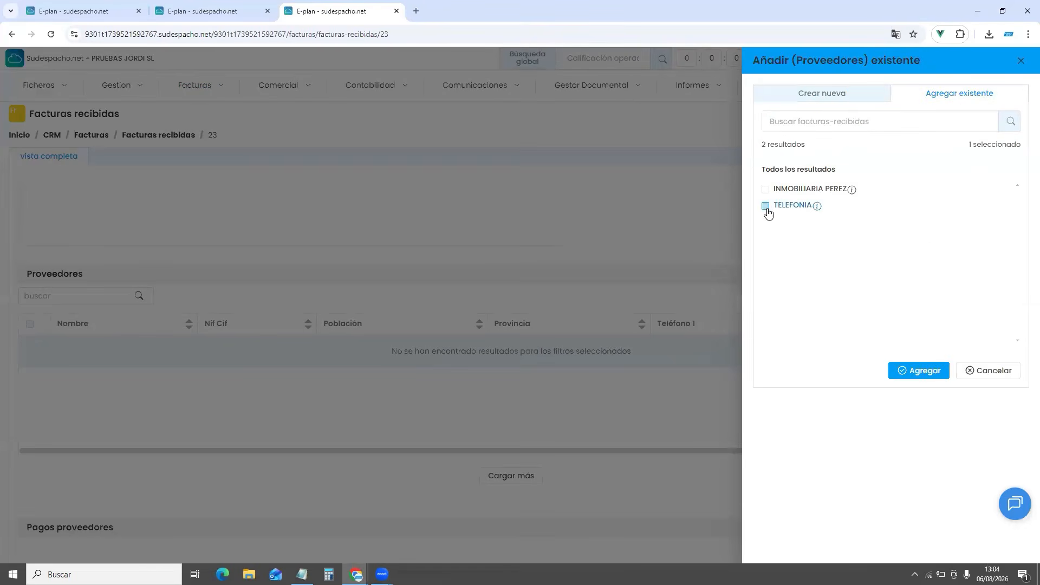
click(929, 378)
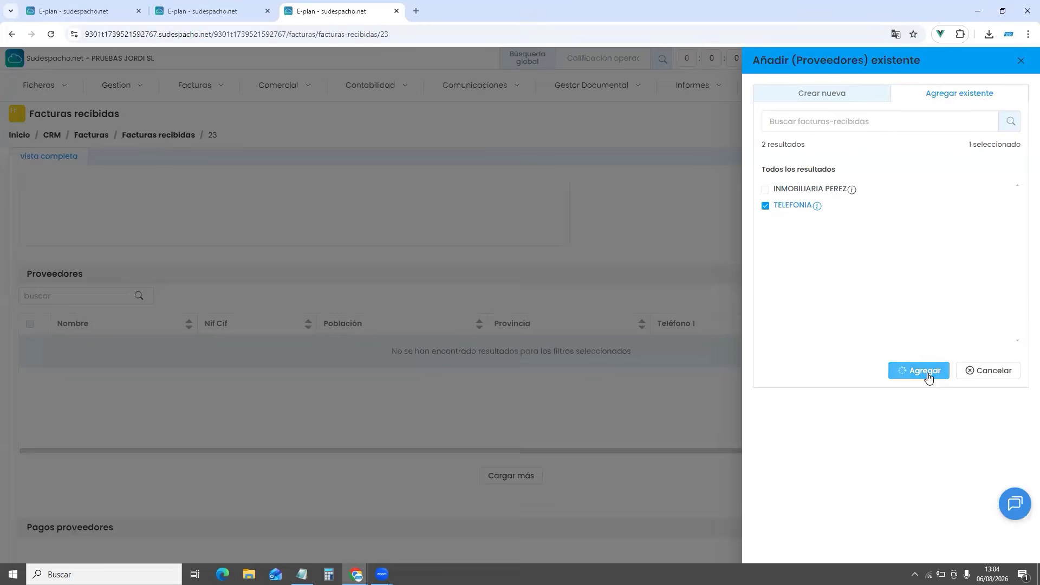
scroll(596, 325, down, 4)
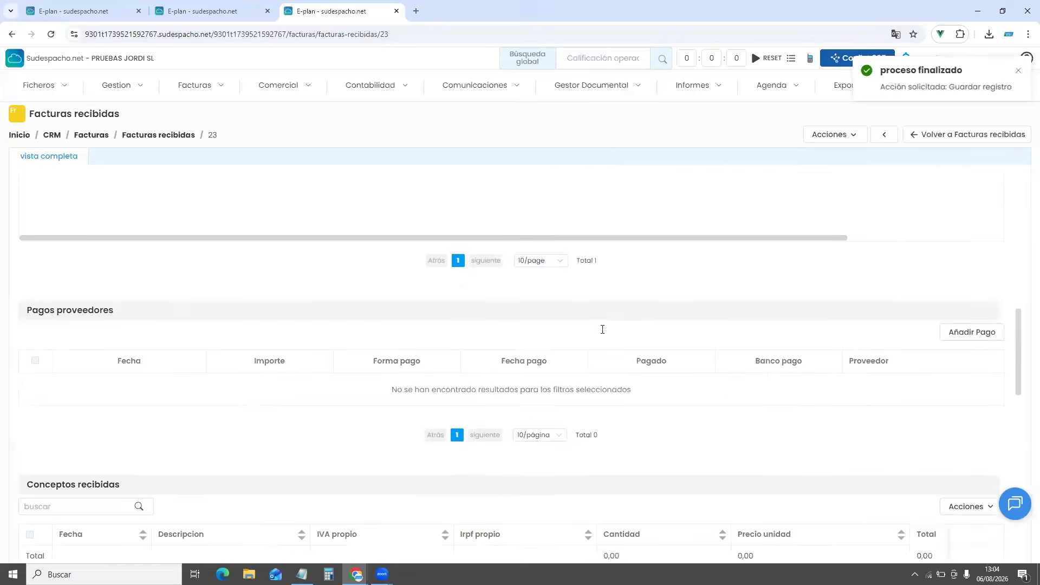
scroll(602, 329, down, 4)
Add a JULIO 2026 concept line priced 50 to the invoice
click(989, 291)
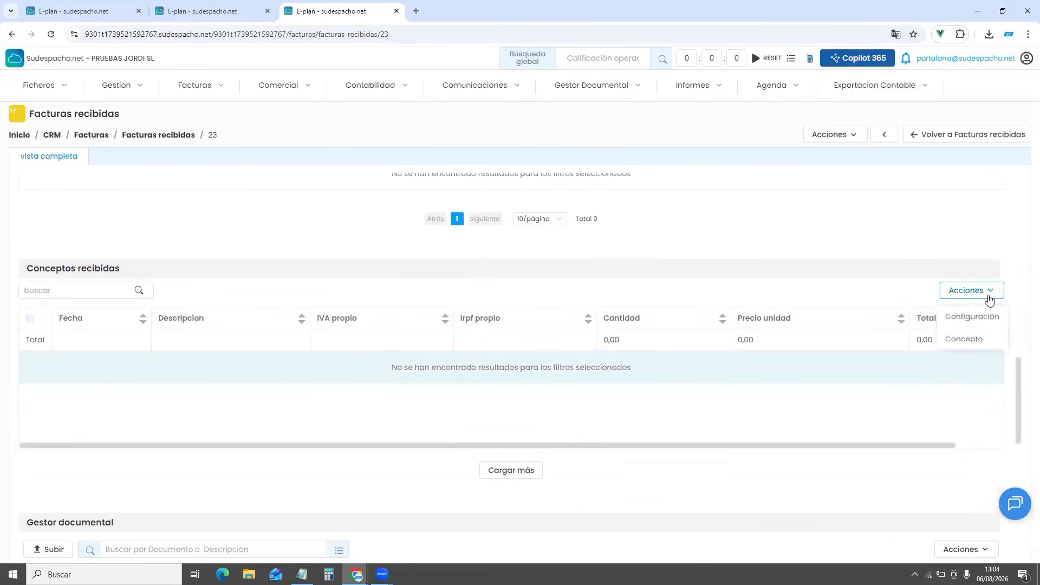
click(970, 342)
click(335, 236)
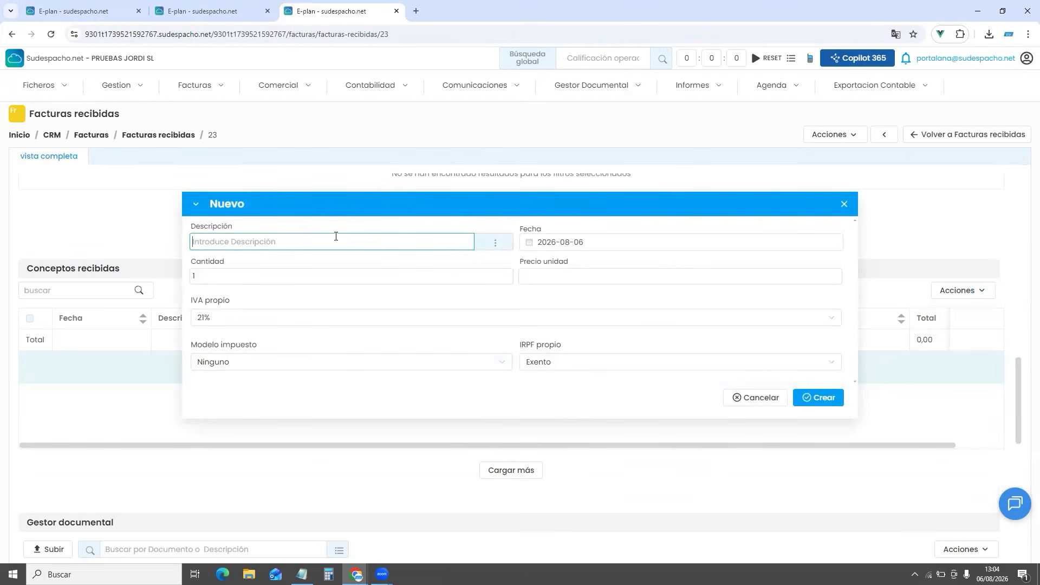
text(JULIO 2026)
click(565, 276)
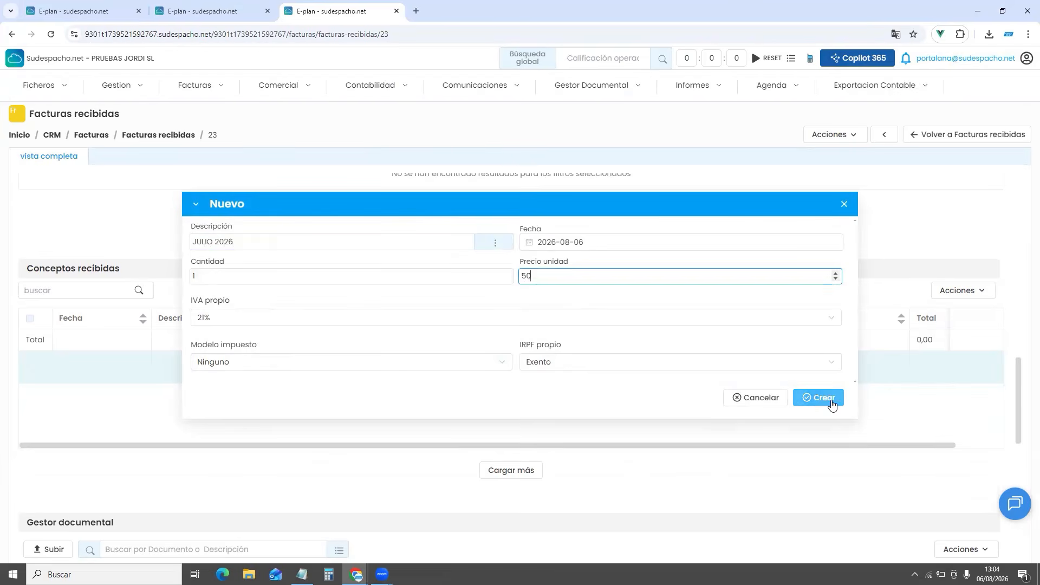
click(813, 398)
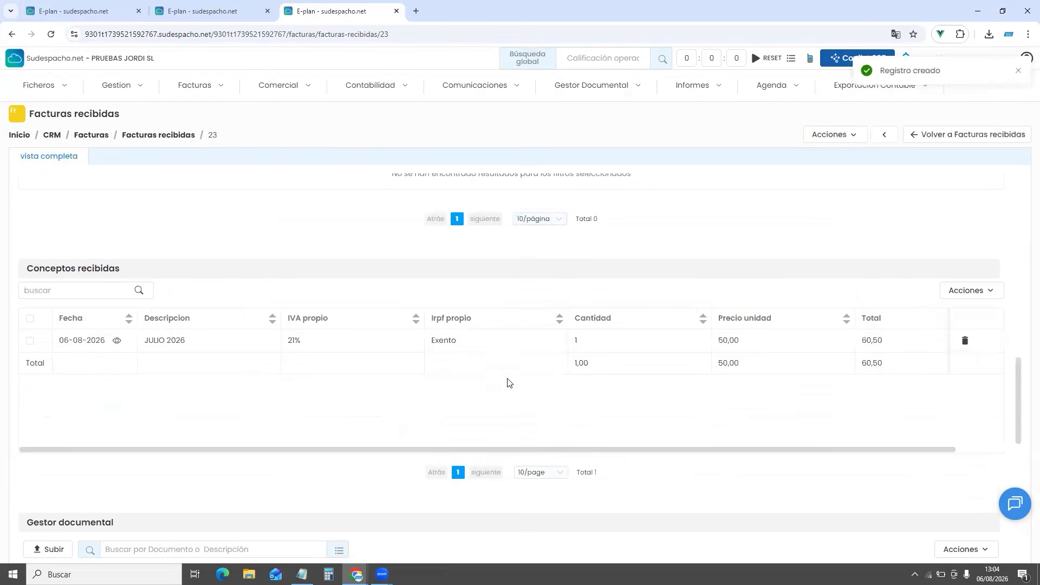
scroll(509, 383, up, 3)
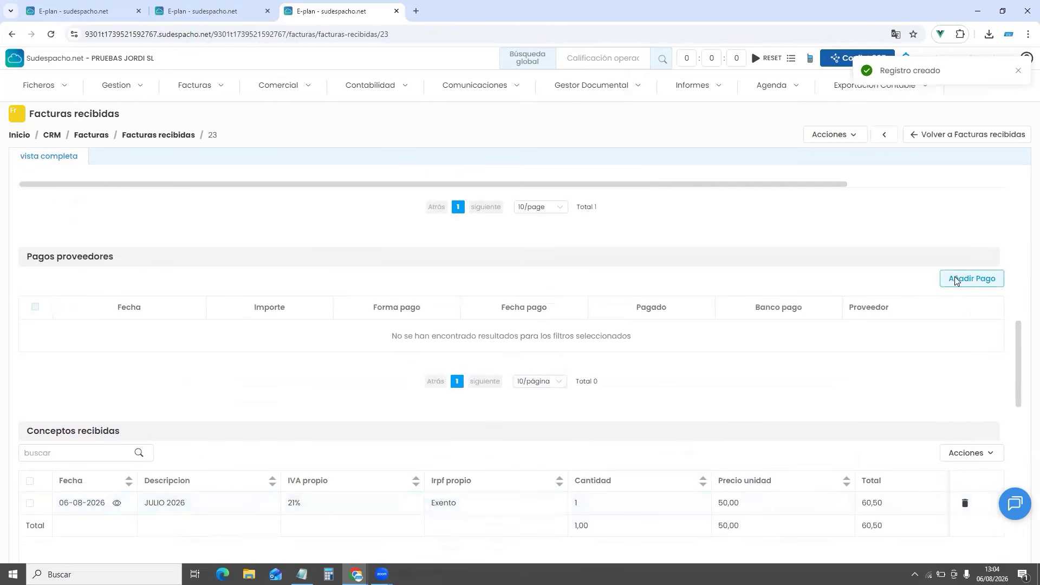
Record a paid supplier payment by Recibo with its payment date
click(972, 278)
click(255, 334)
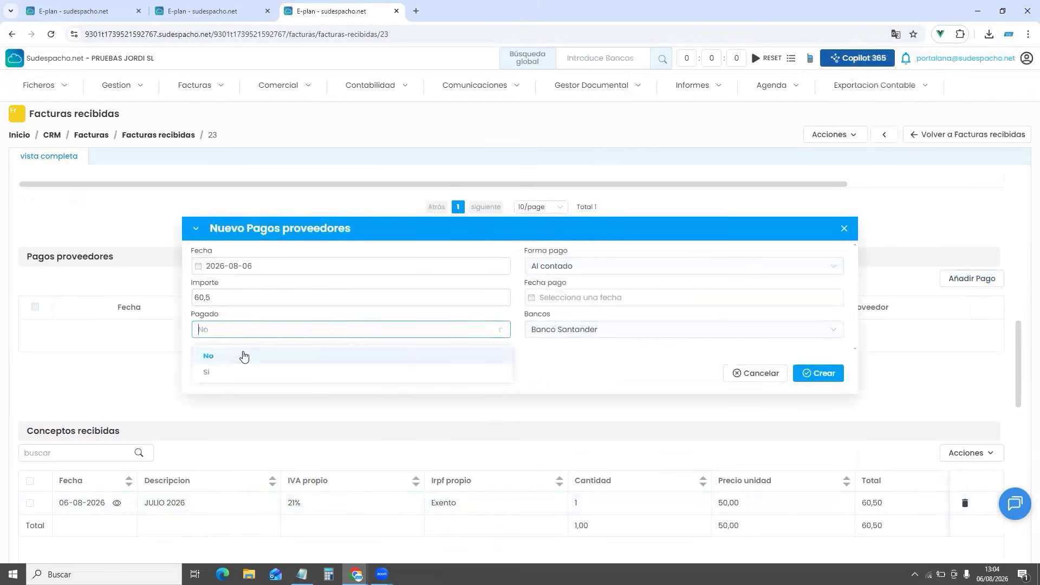
click(234, 377)
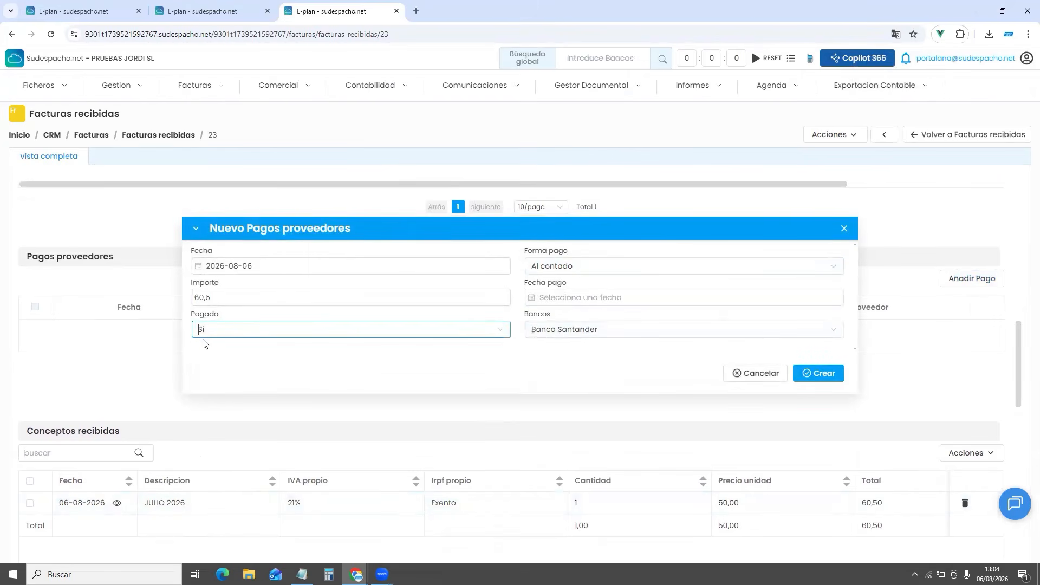
click(603, 266)
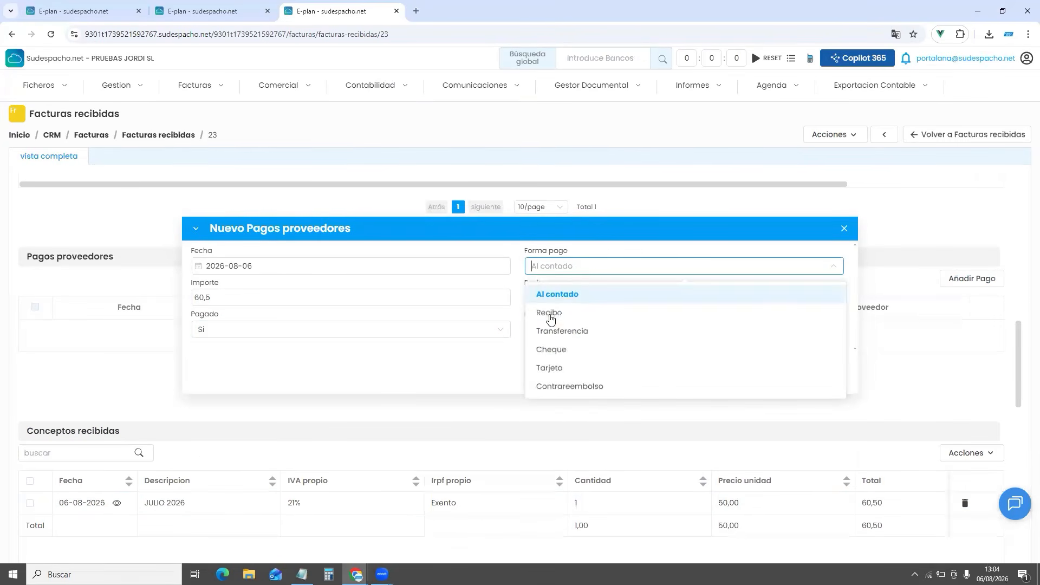
click(554, 311)
click(560, 300)
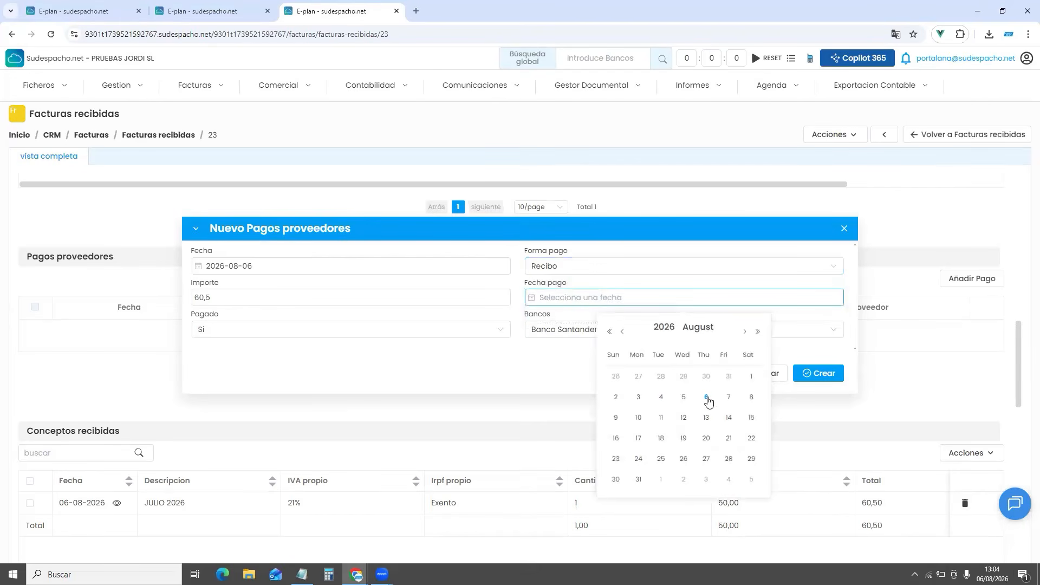
click(705, 376)
click(818, 373)
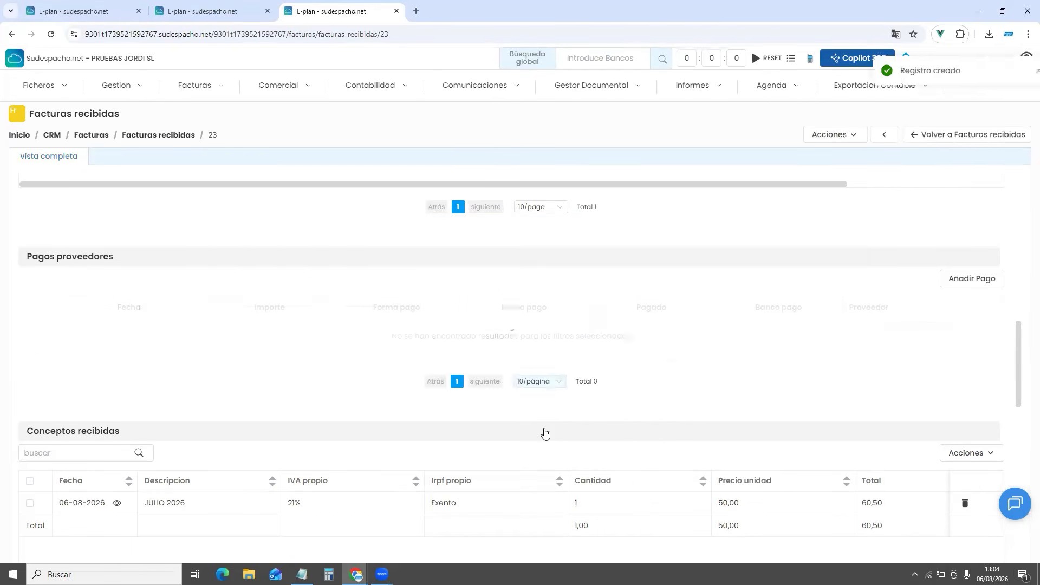
scroll(660, 308, up, 12)
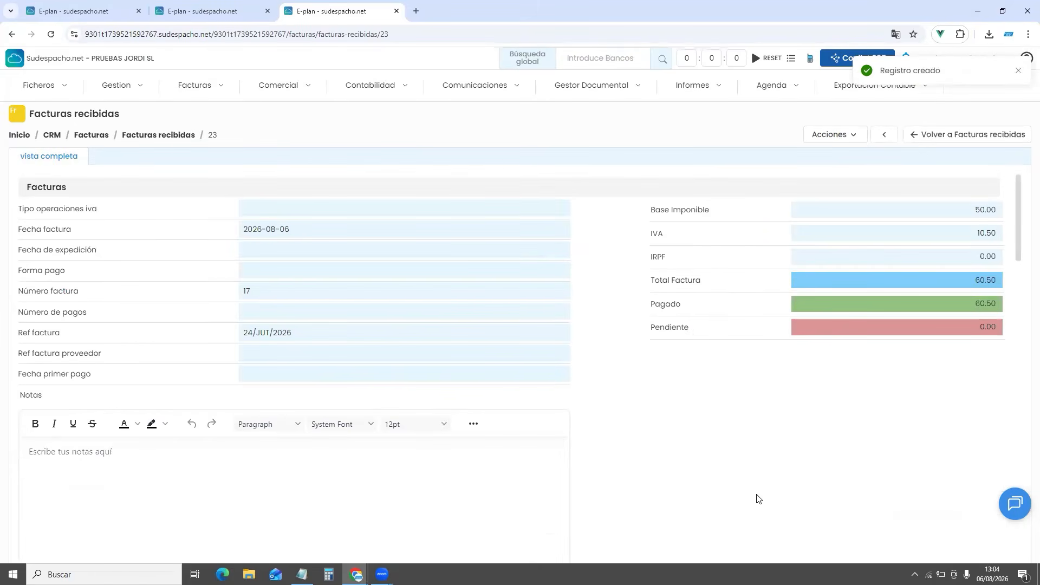
Open the Libro de IVA de Facturas Emitidas filtered to quarter Q2
click(207, 90)
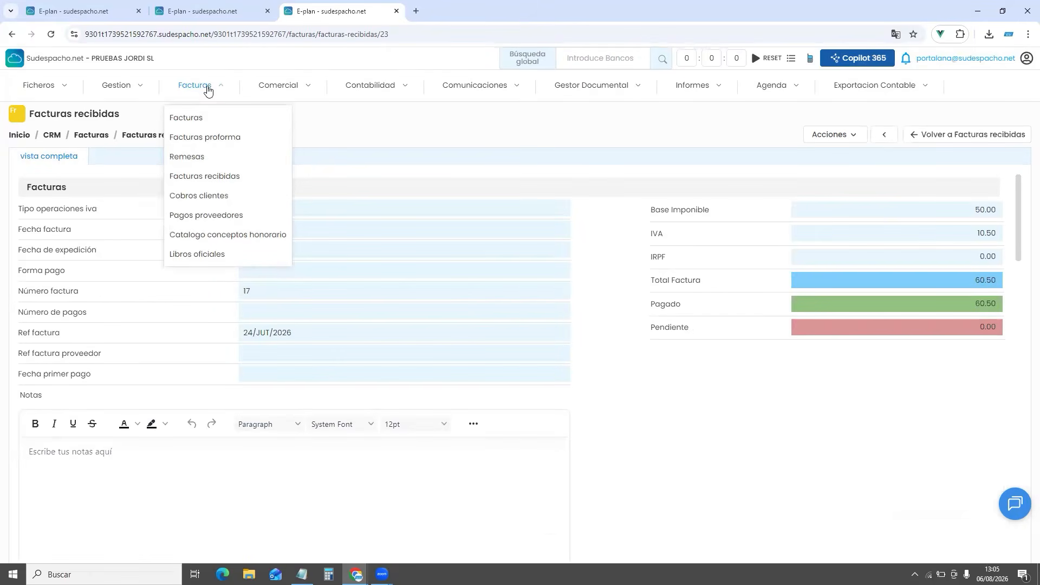
click(227, 259)
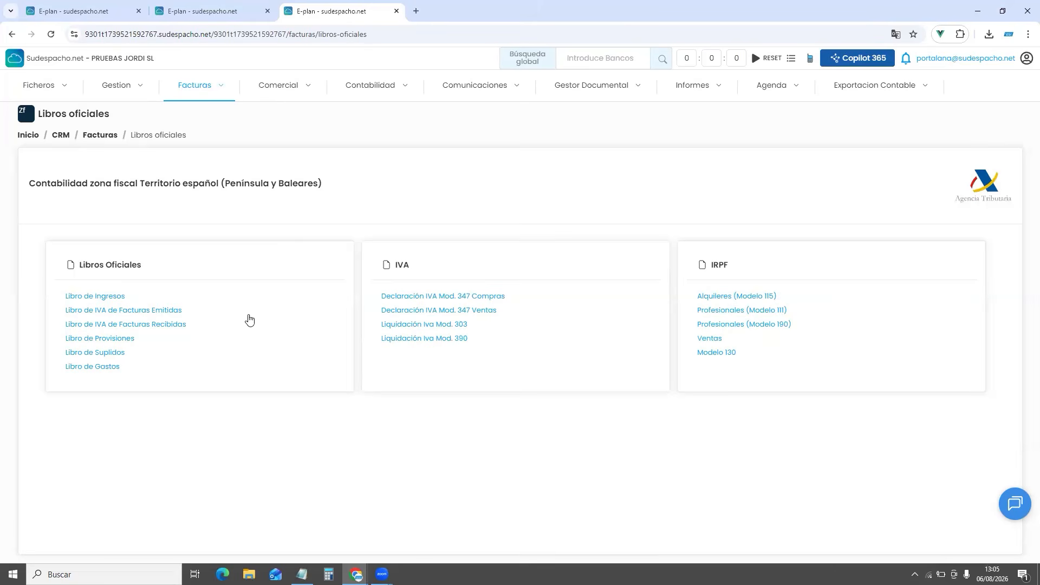
click(140, 315)
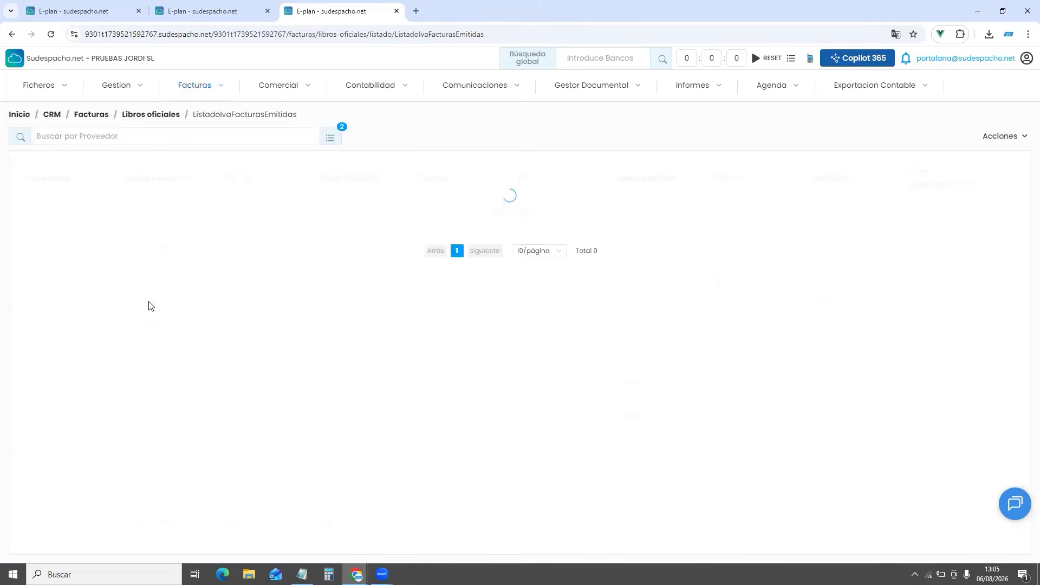
click(332, 139)
click(541, 222)
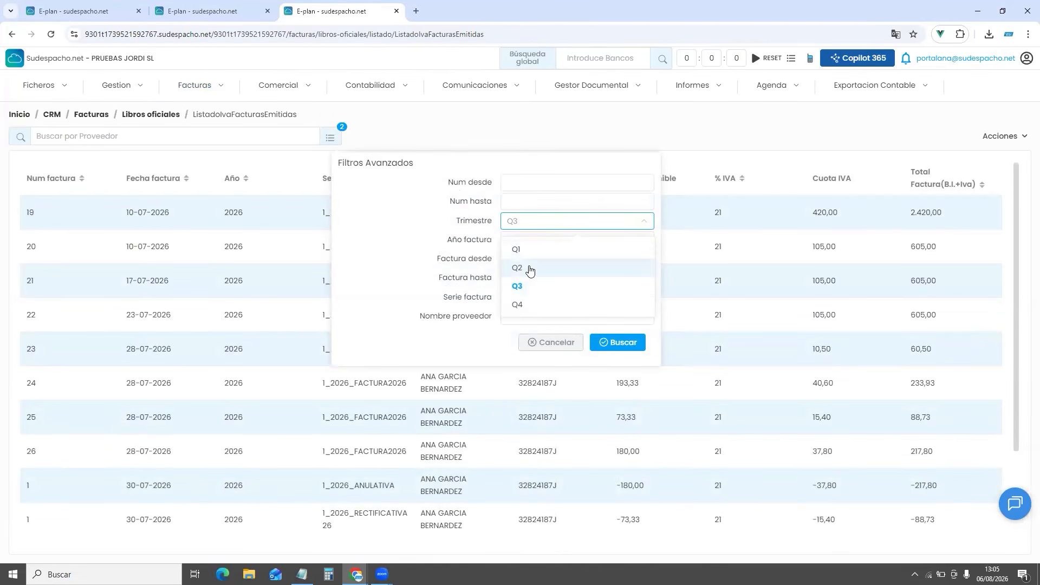
click(530, 269)
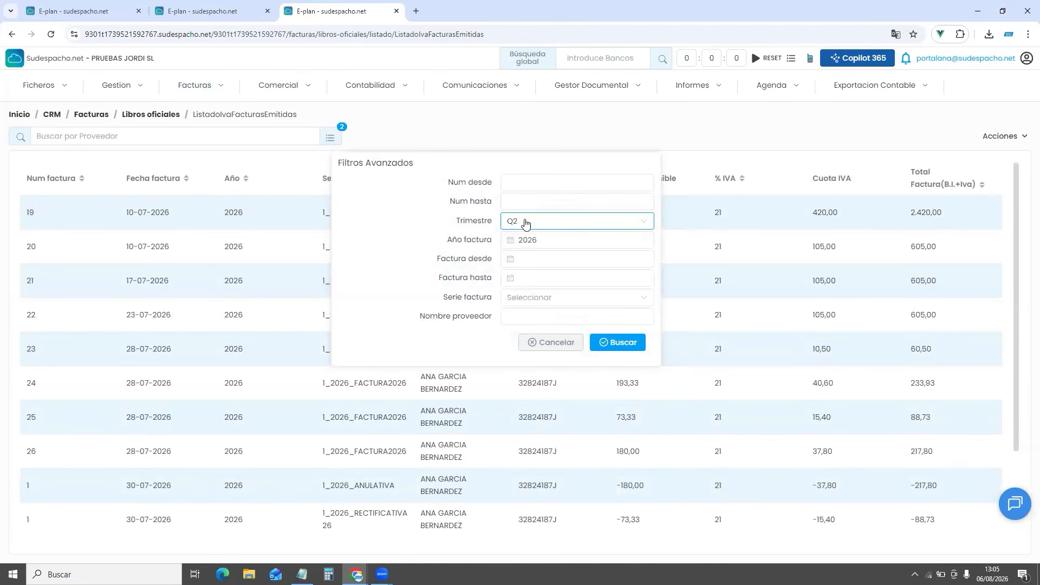
click(608, 347)
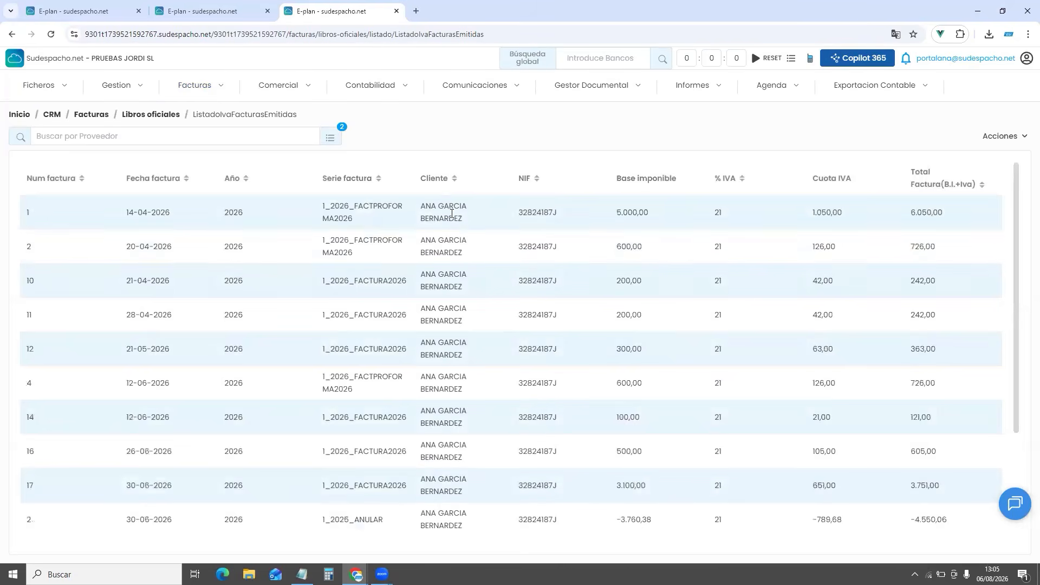
Review the book's totals (7.839,62 base, 9.485,94 overall) and its export options
scroll(452, 213, down, 3)
scroll(471, 501, up, 3)
scroll(458, 413, down, 3)
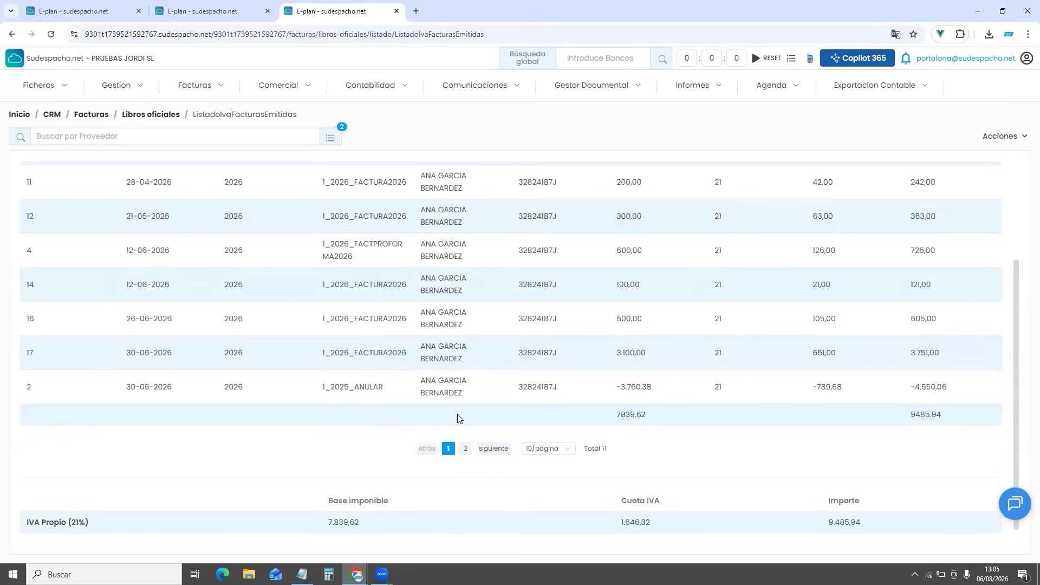
scroll(458, 418, up, 3)
scroll(477, 287, down, 3)
scroll(806, 255, up, 3)
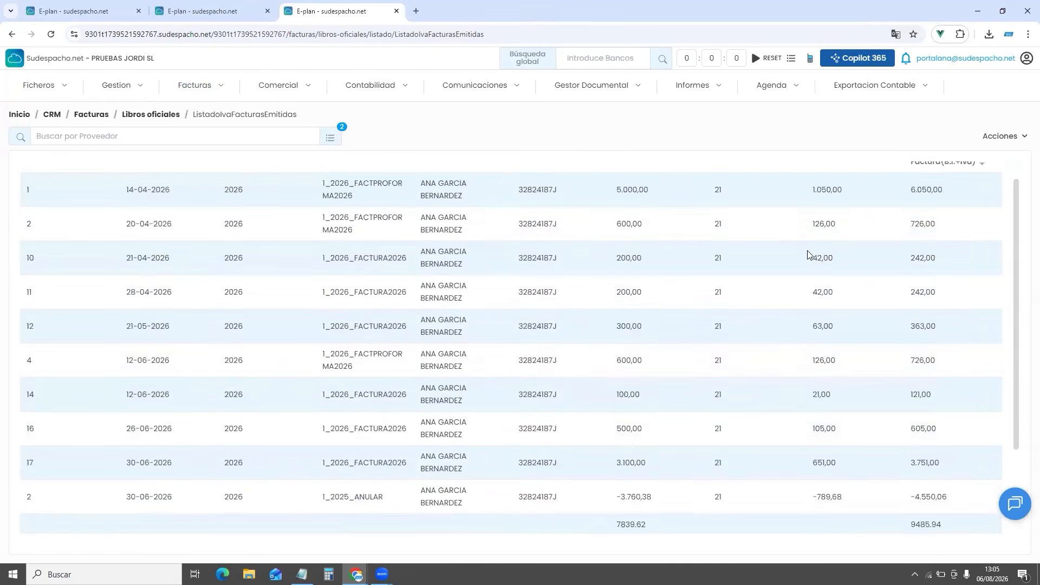
click(1008, 136)
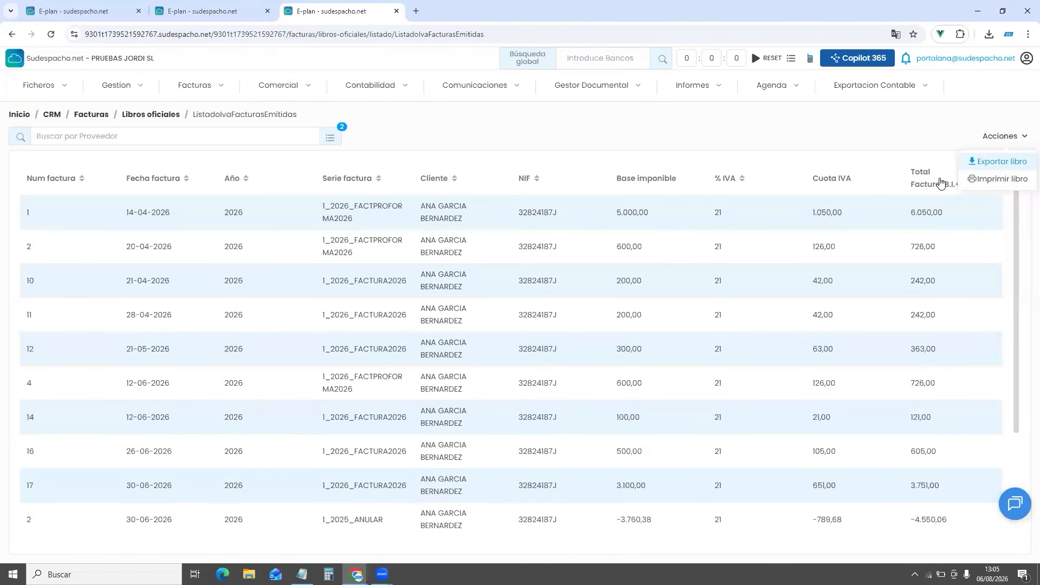
click(657, 135)
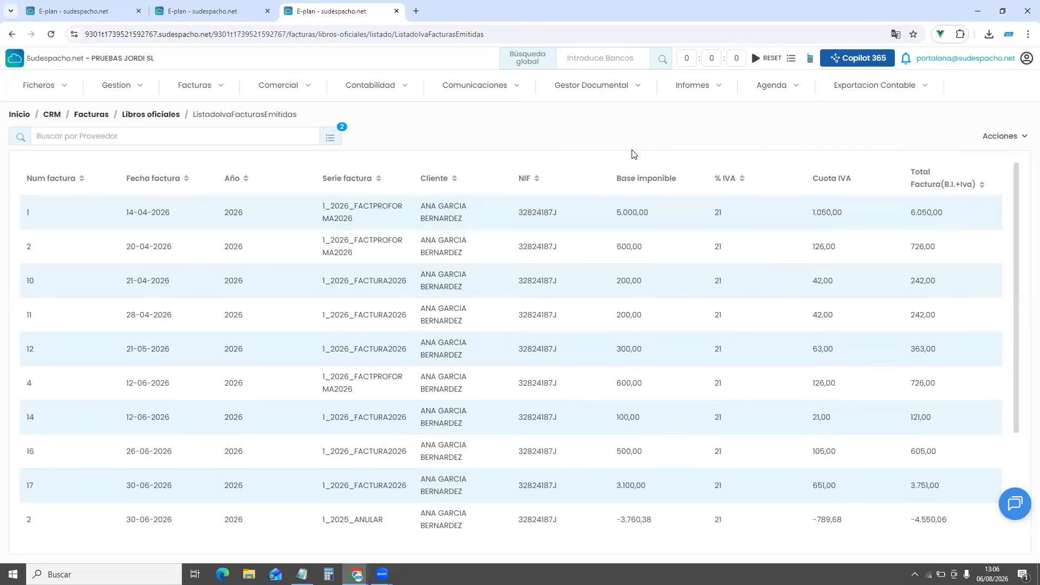
scroll(652, 357, down, 3)
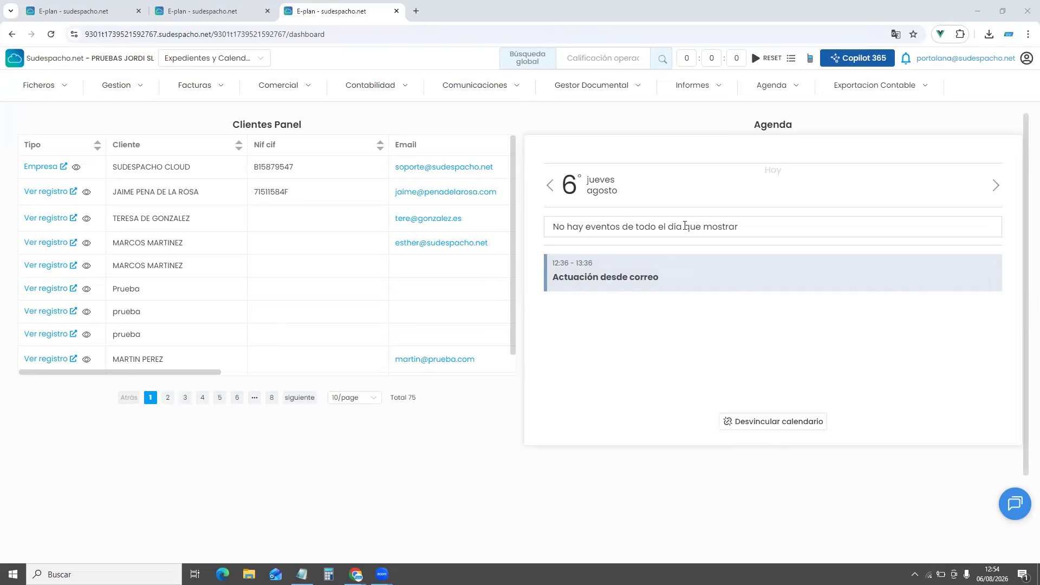
Open the Facturas report from Informes > Reports
click(717, 92)
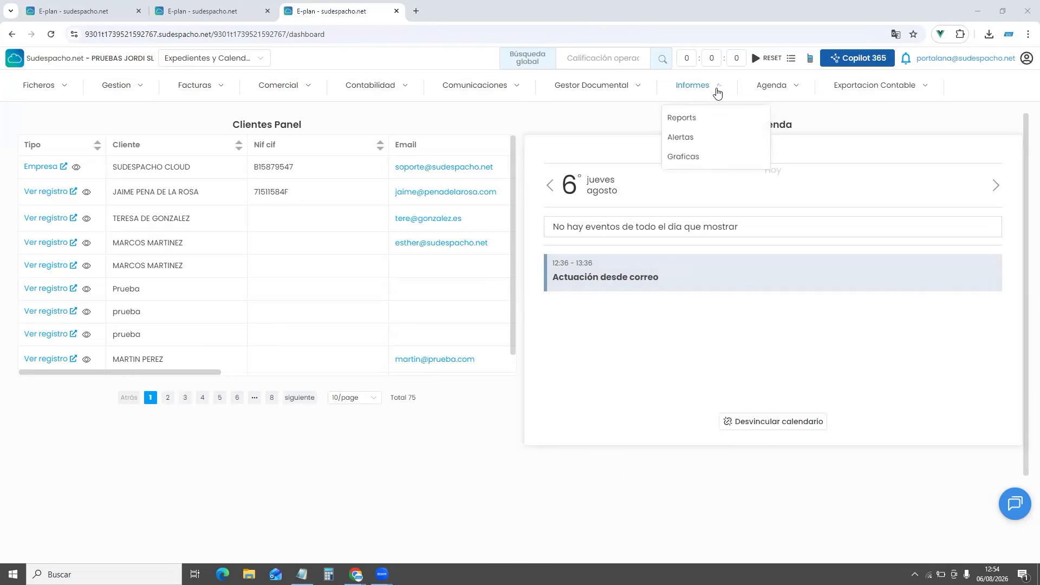
click(699, 117)
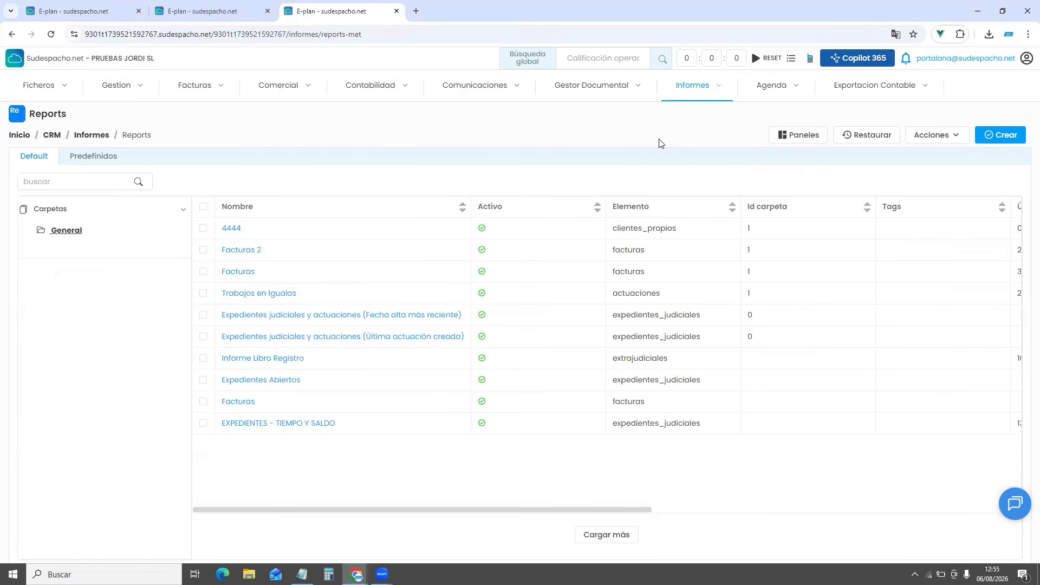
click(237, 272)
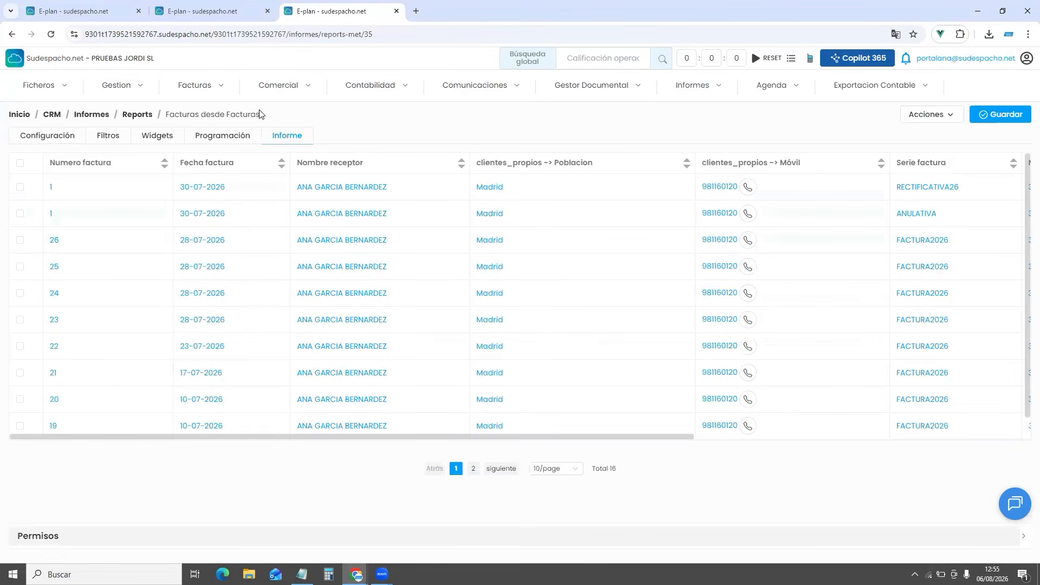
double_click(243, 114)
Inspect the Facturas report's filters in edit mode, then return to the Reports list
click(108, 137)
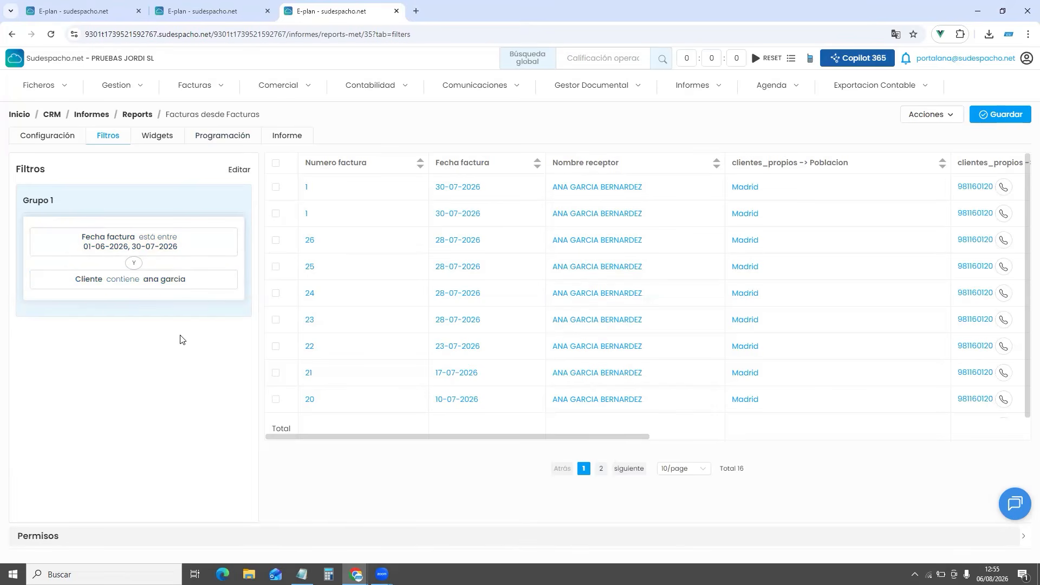
click(237, 170)
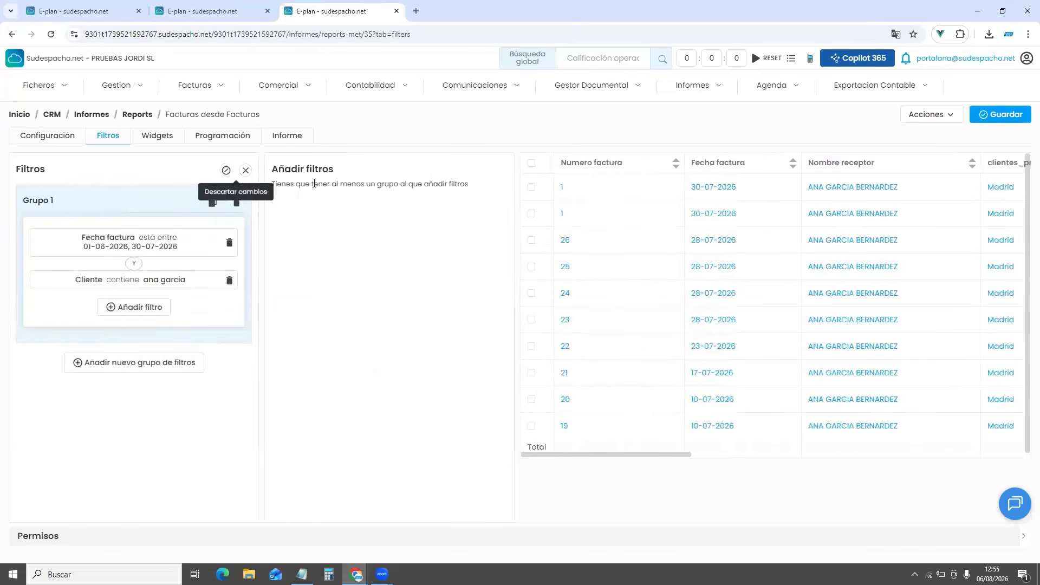
click(140, 311)
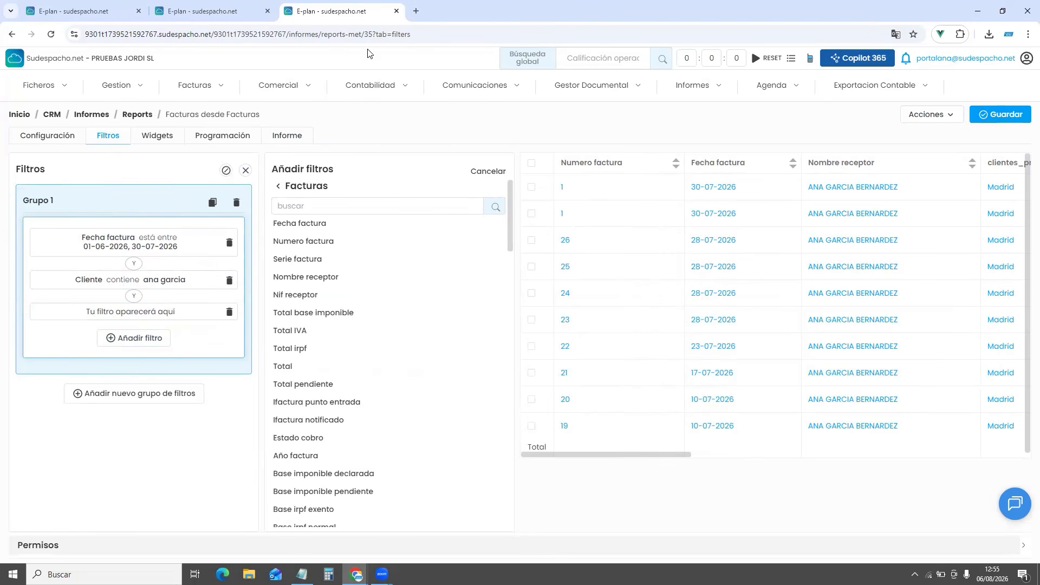
click(143, 116)
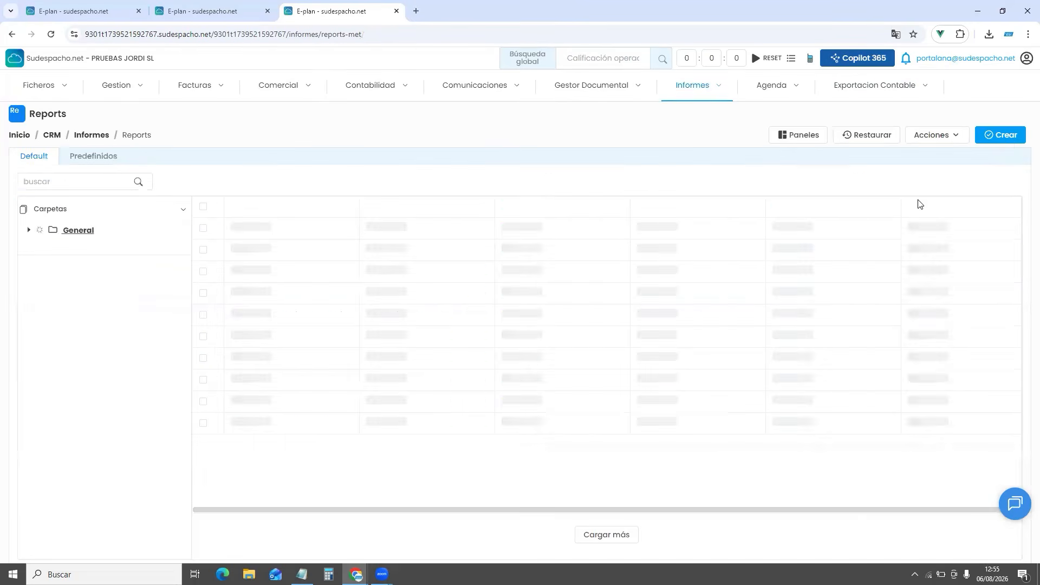
Create the CLIENTES report on Clientes Propios with a Tipo-contains-Empresa filter and save it
click(1005, 135)
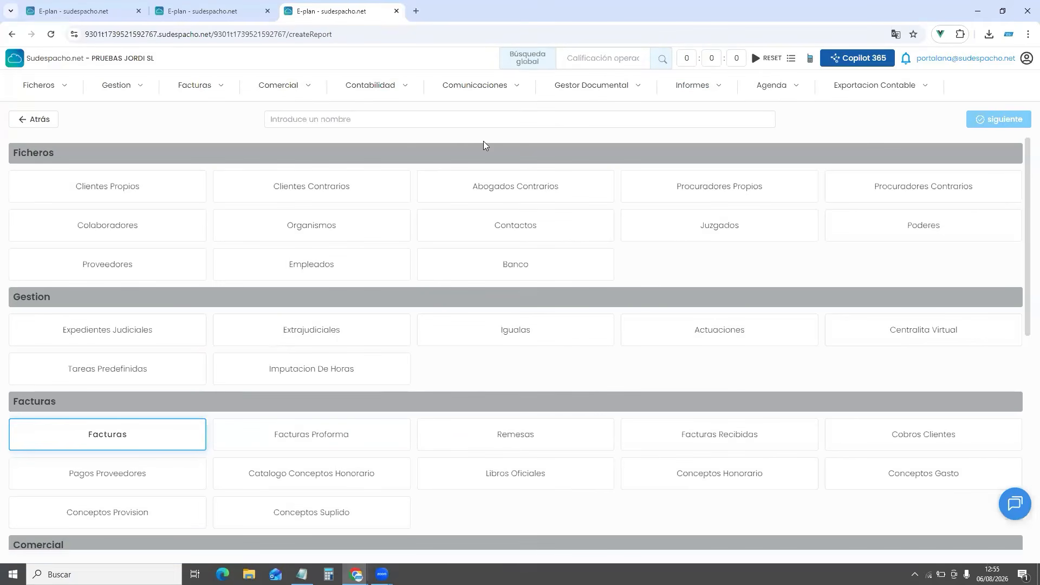
click(363, 117)
text(Cl)
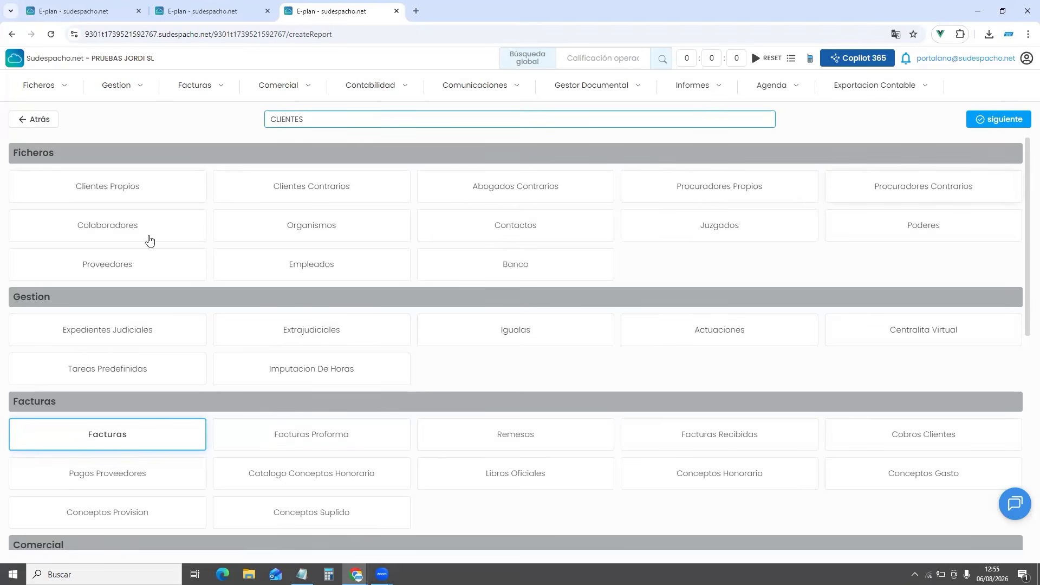
click(130, 192)
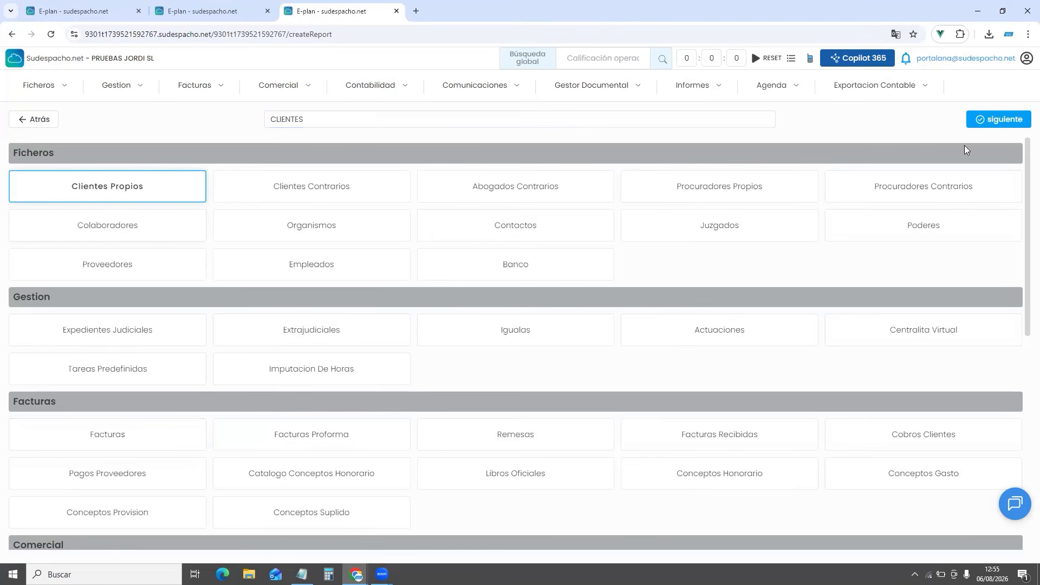
click(998, 119)
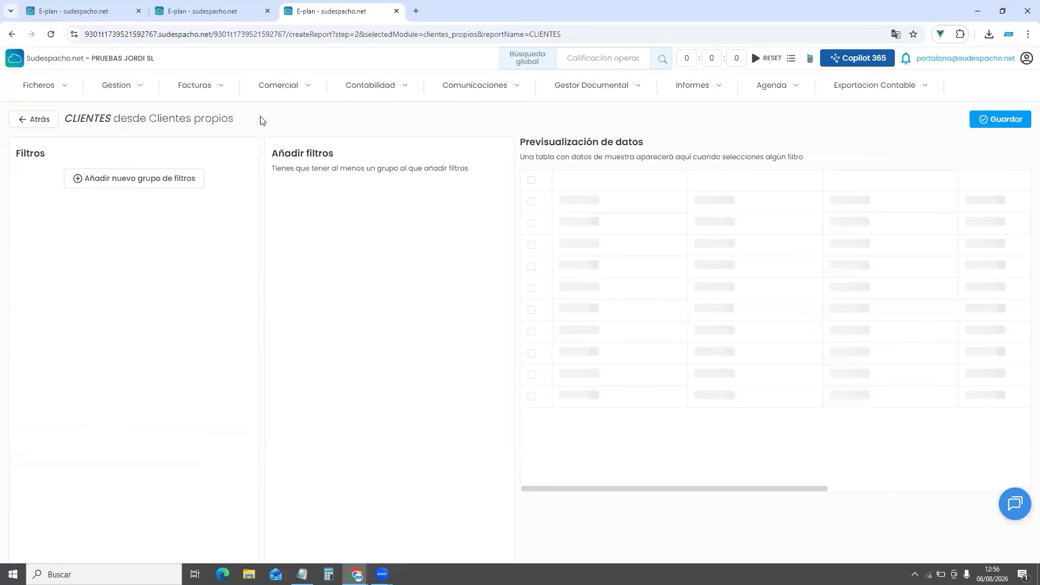
click(106, 182)
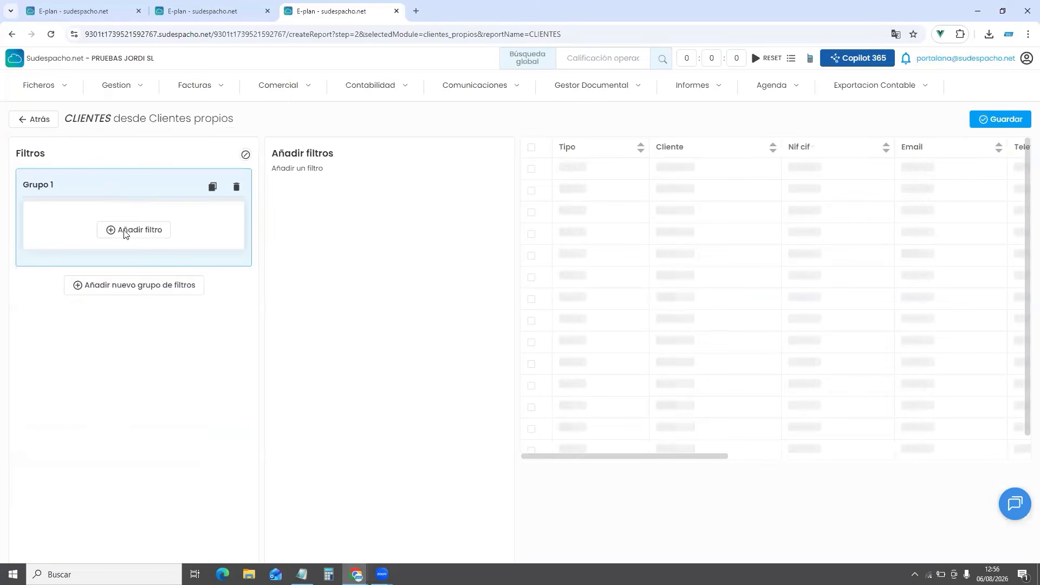
click(124, 232)
click(304, 192)
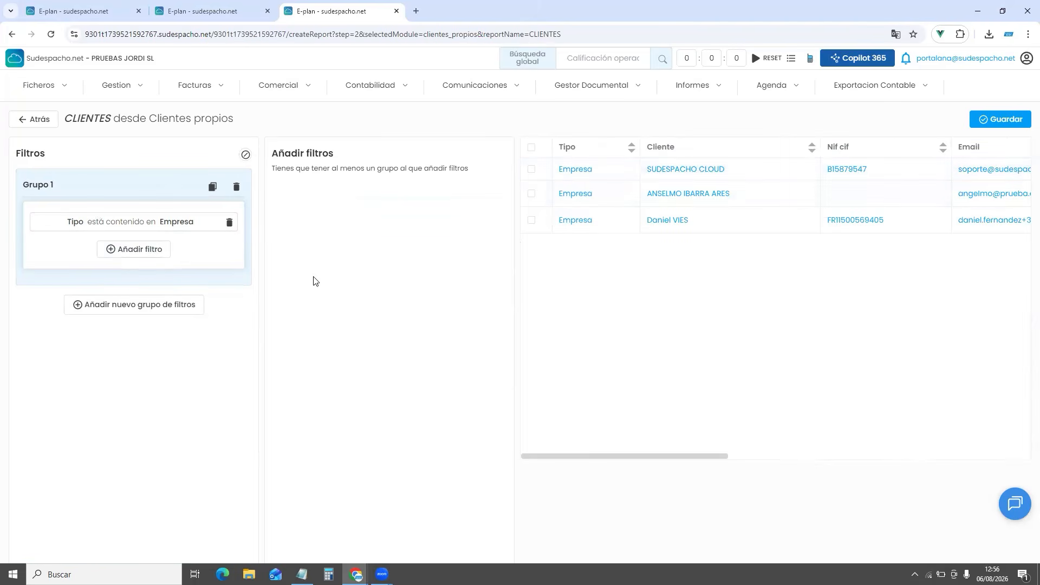
click(1011, 119)
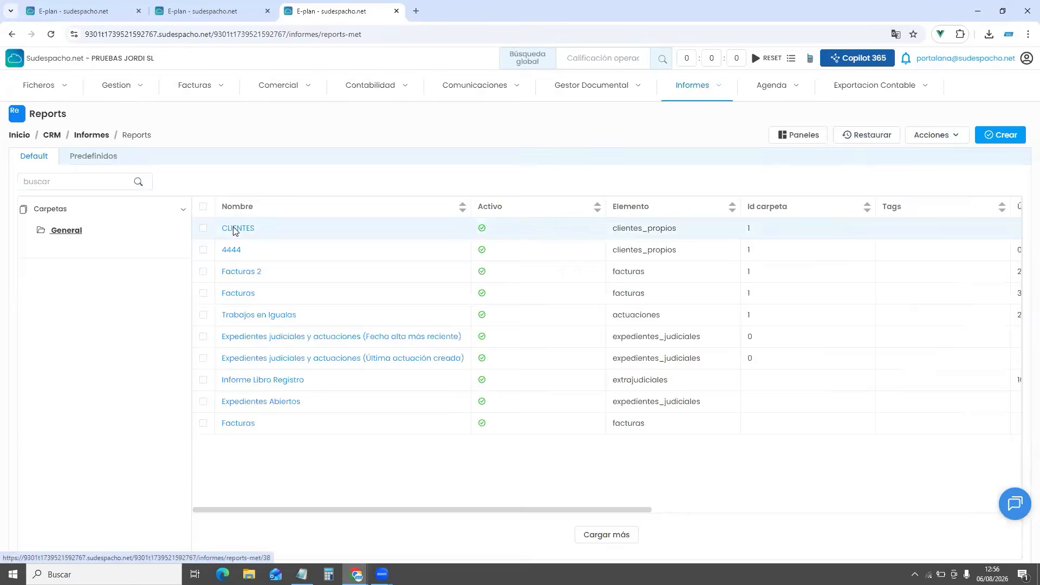
Move Cliente ahead of Tipo and Móvil ahead of Telefono 1 in CLIENTES columns
click(234, 228)
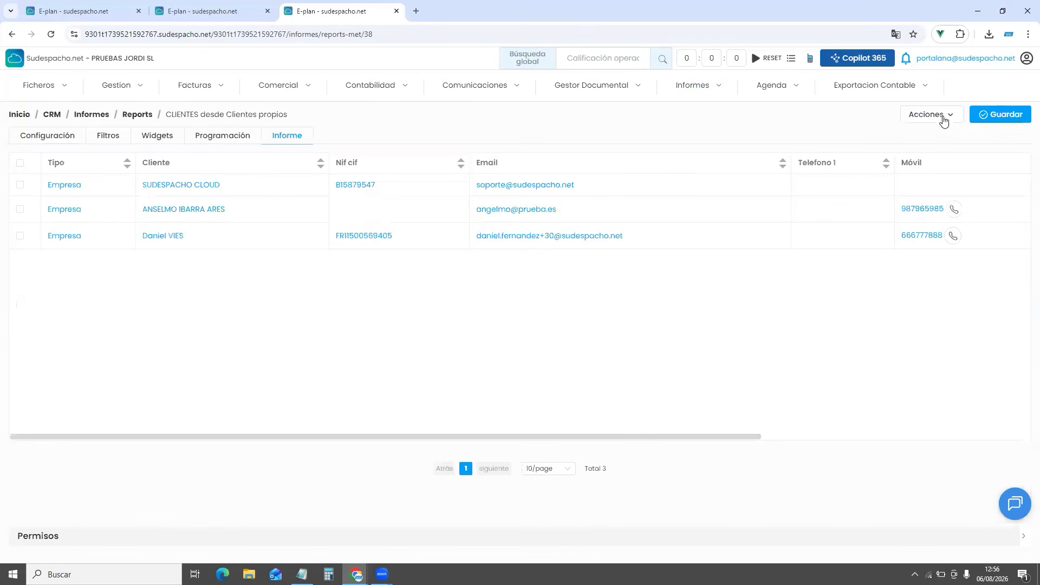
click(945, 116)
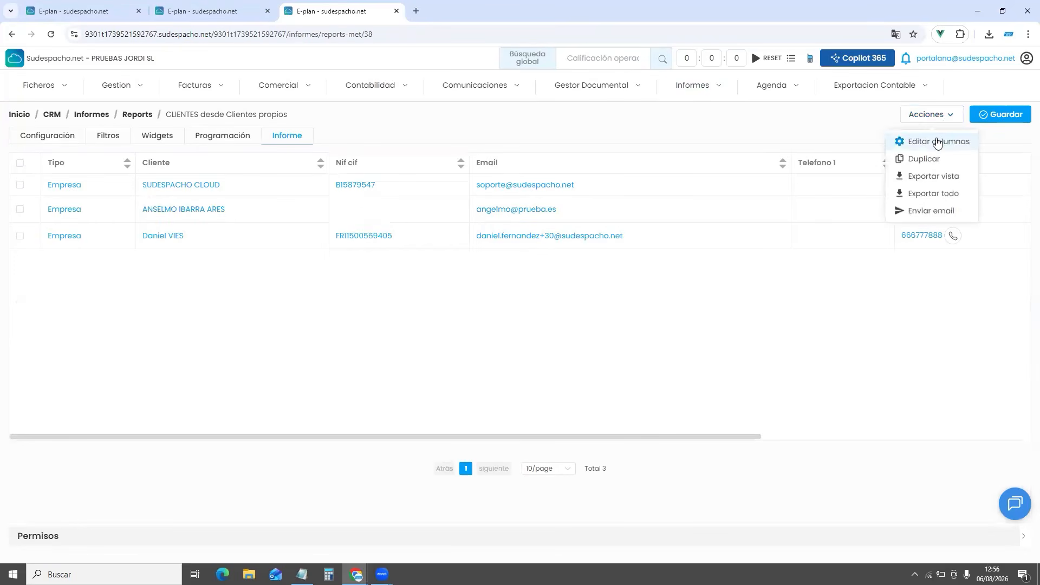
click(938, 143)
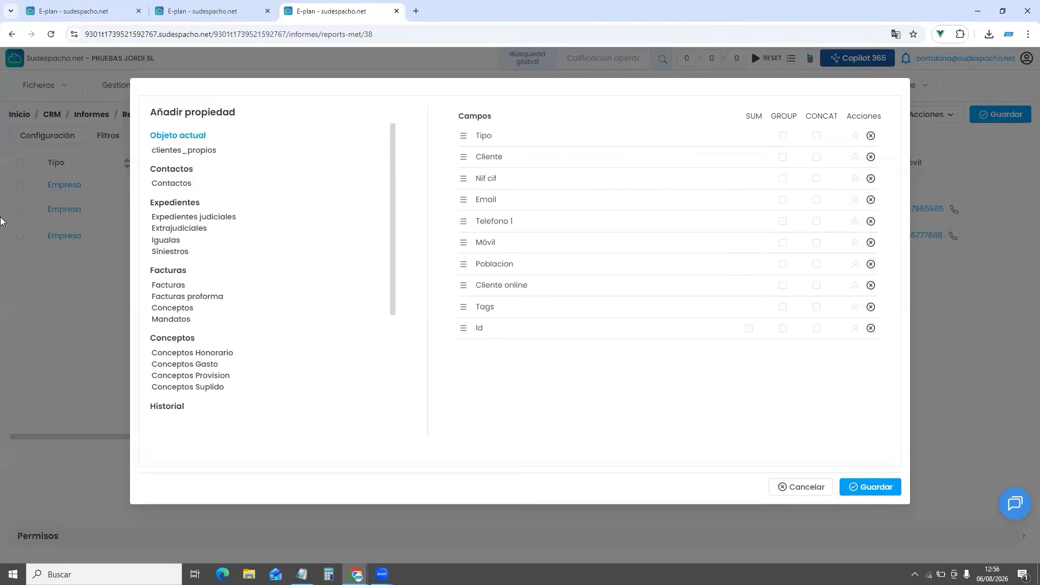
drag(489, 147, 497, 185)
drag(486, 242, 487, 223)
click(863, 495)
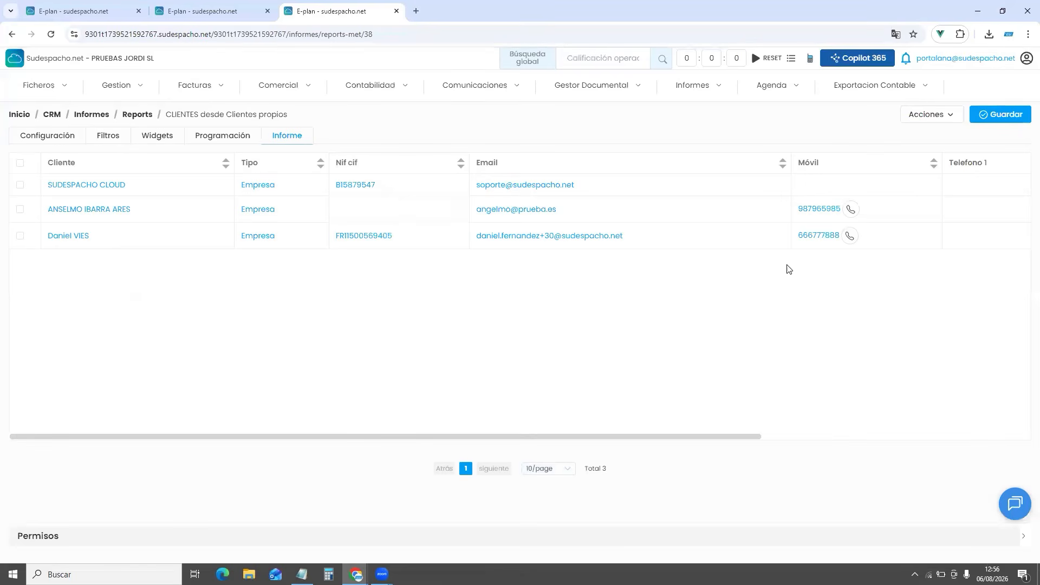
Check the Exportar todo options for the CLIENTES report, then close them
mouse_move(944, 121)
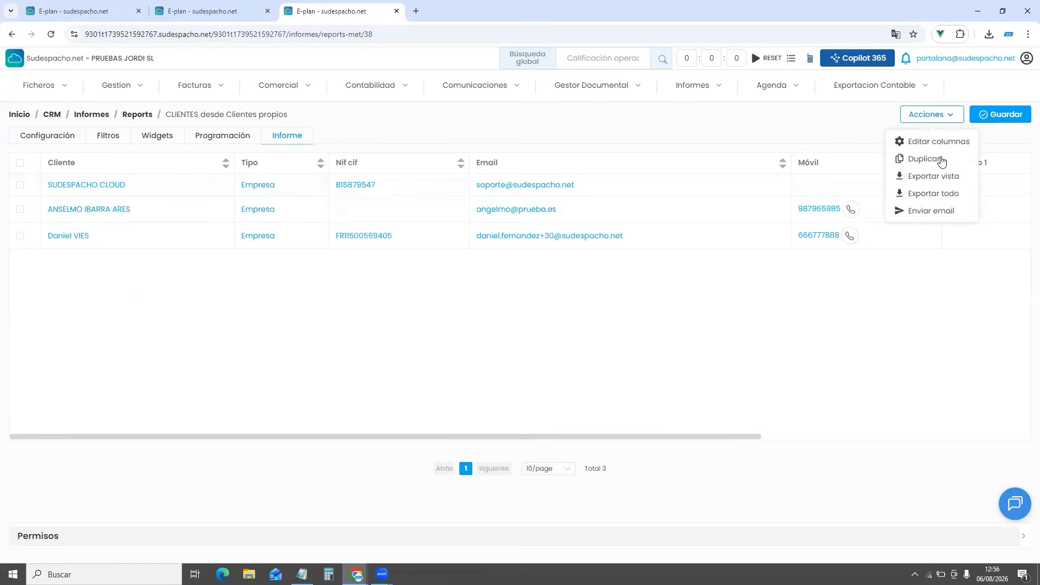
click(936, 193)
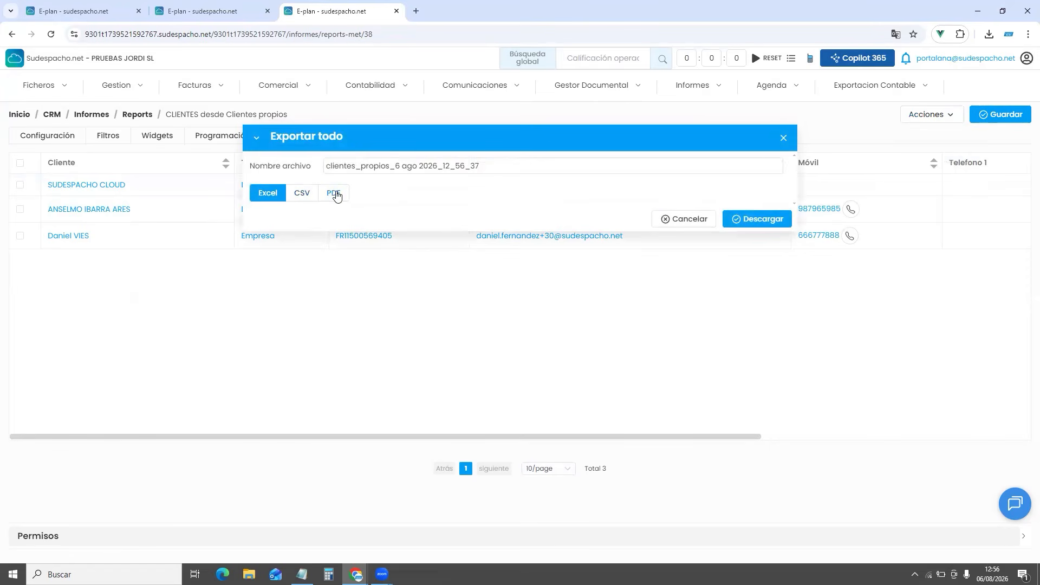
click(787, 141)
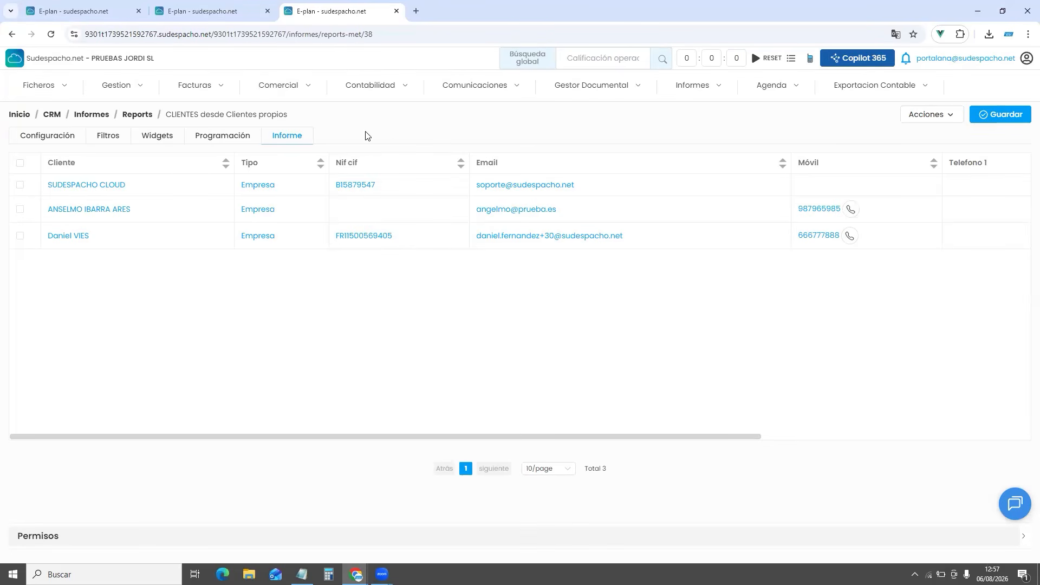
Schedule the CLIENTES listing as a PDF, weekly on Mondays at 08:00
click(220, 139)
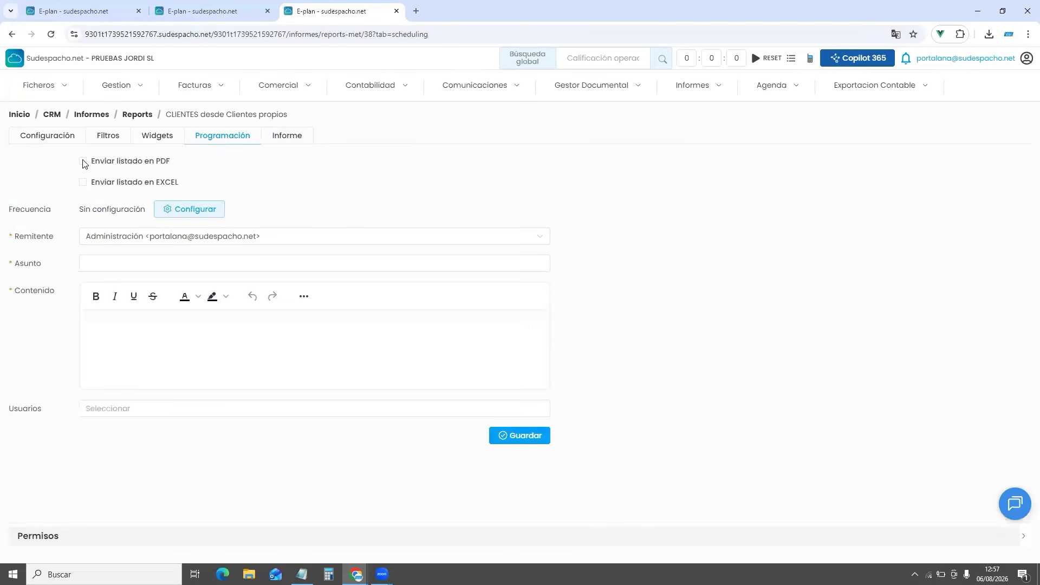
click(83, 161)
click(190, 215)
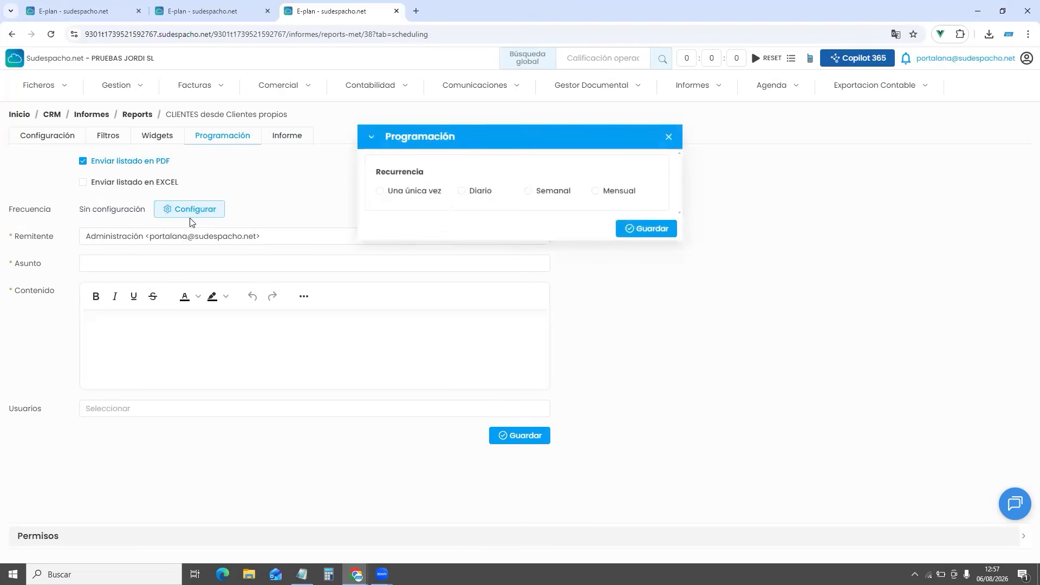
click(528, 192)
click(380, 256)
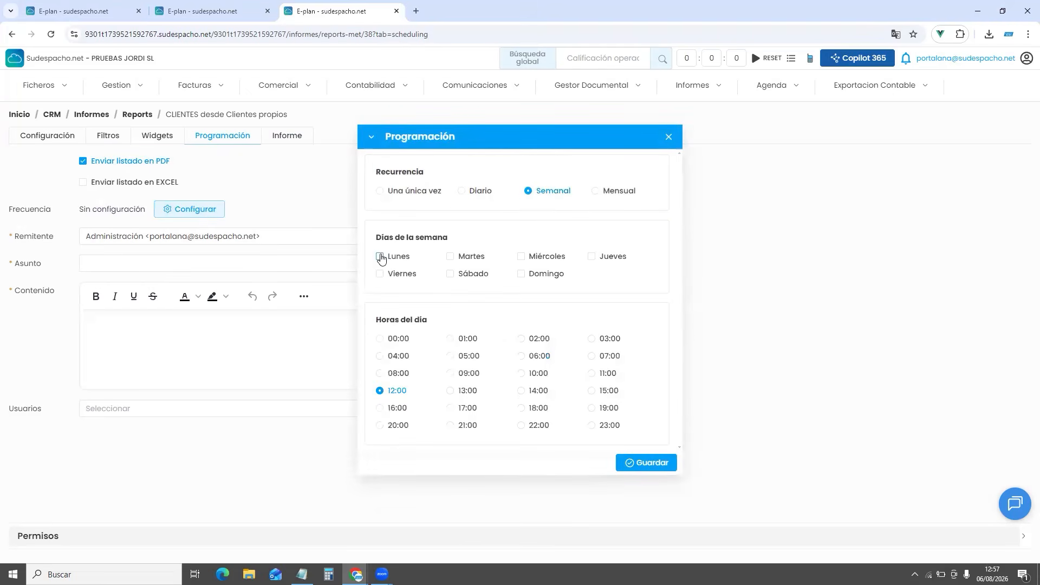
click(380, 373)
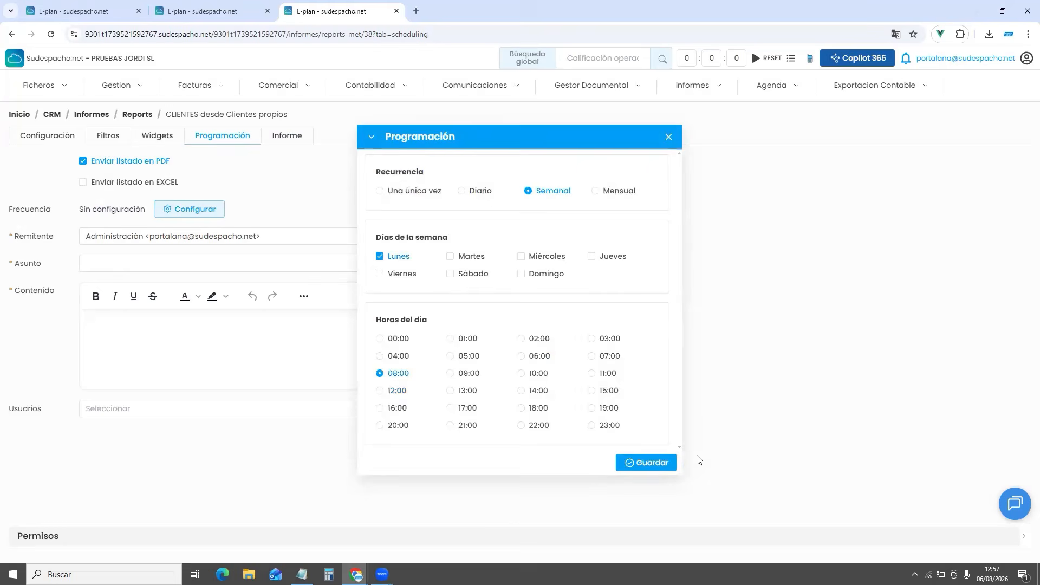
click(650, 463)
Set the administration sender, subject 'REPORT', body 'REPORT CLIENTES', one recipient user, and save
click(141, 236)
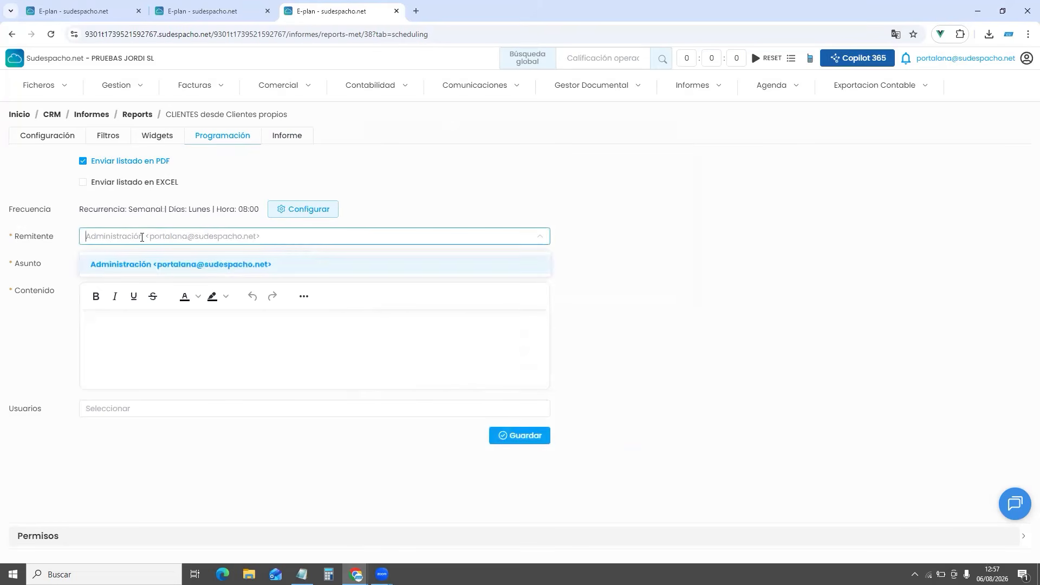
click(135, 266)
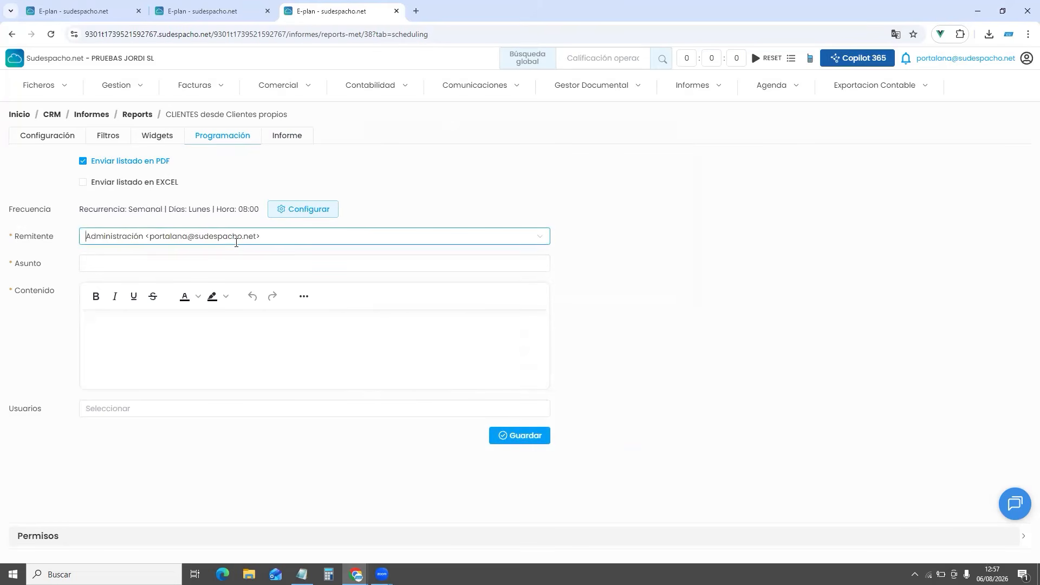
click(132, 264)
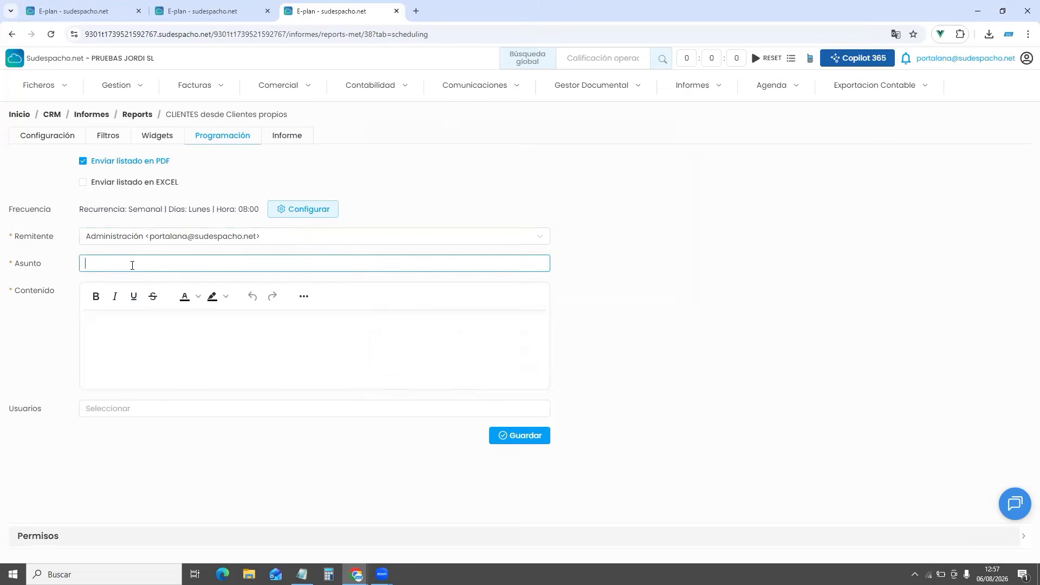
text(REPORT)
click(142, 329)
text(REPO)
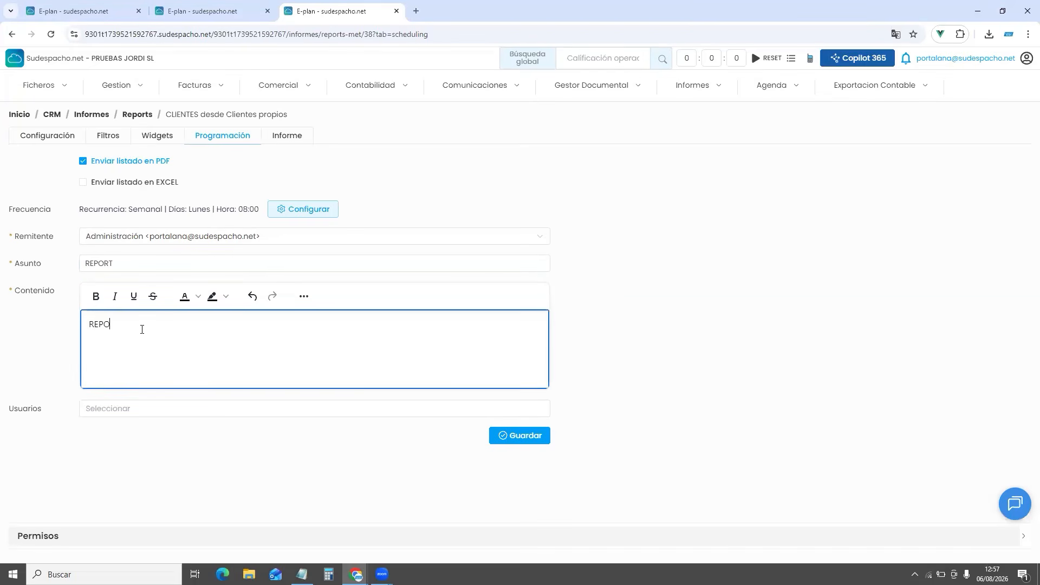
text(RT CLIENT)
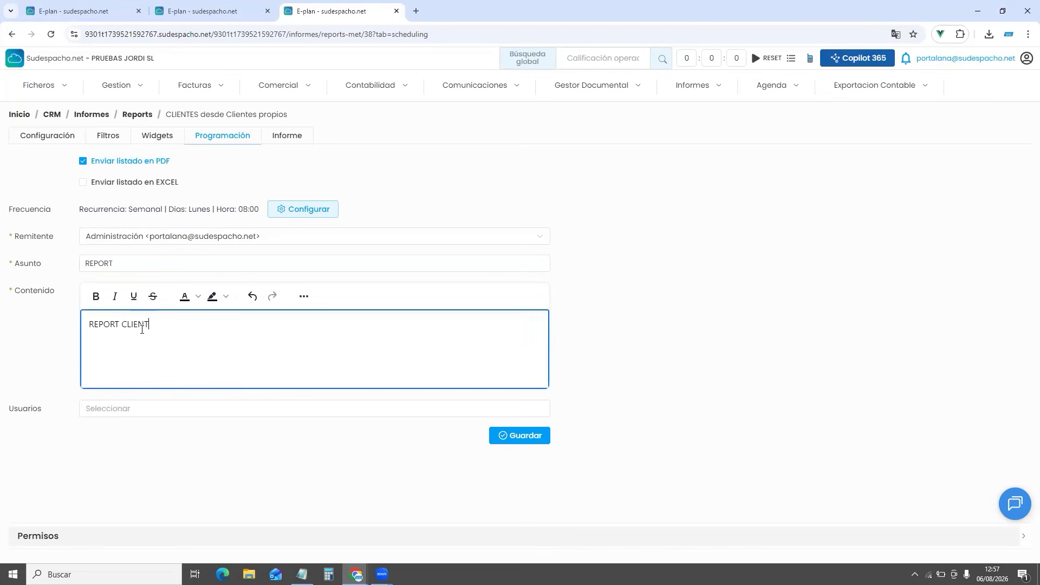
text(ES)
click(105, 407)
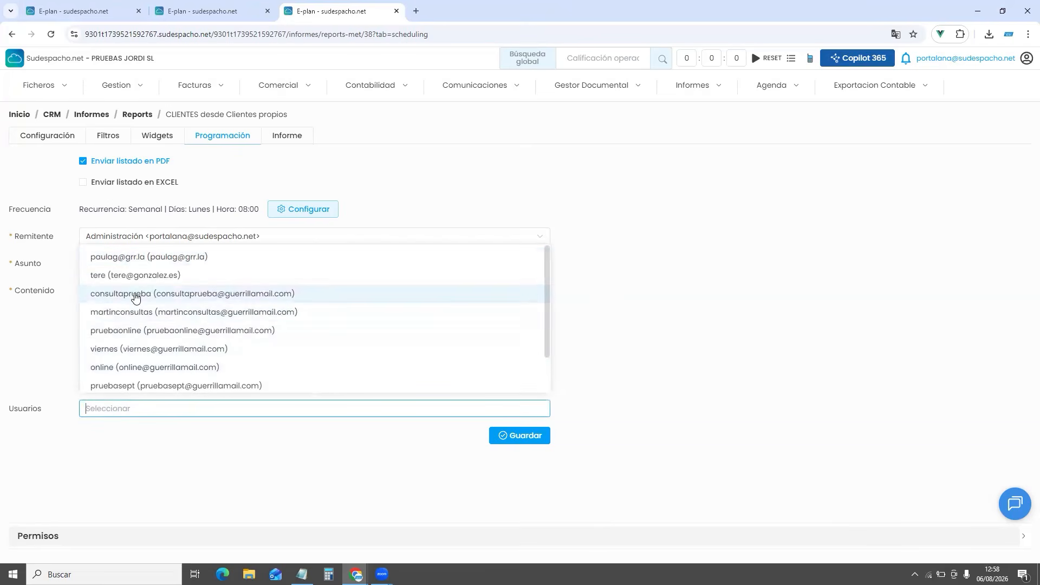
click(119, 368)
click(404, 462)
click(522, 435)
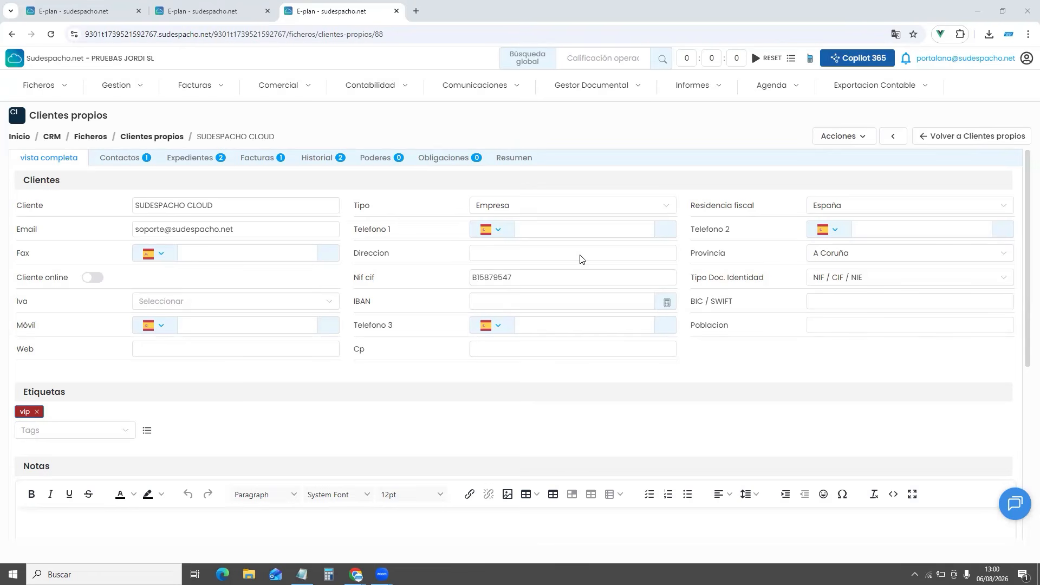
click(288, 92)
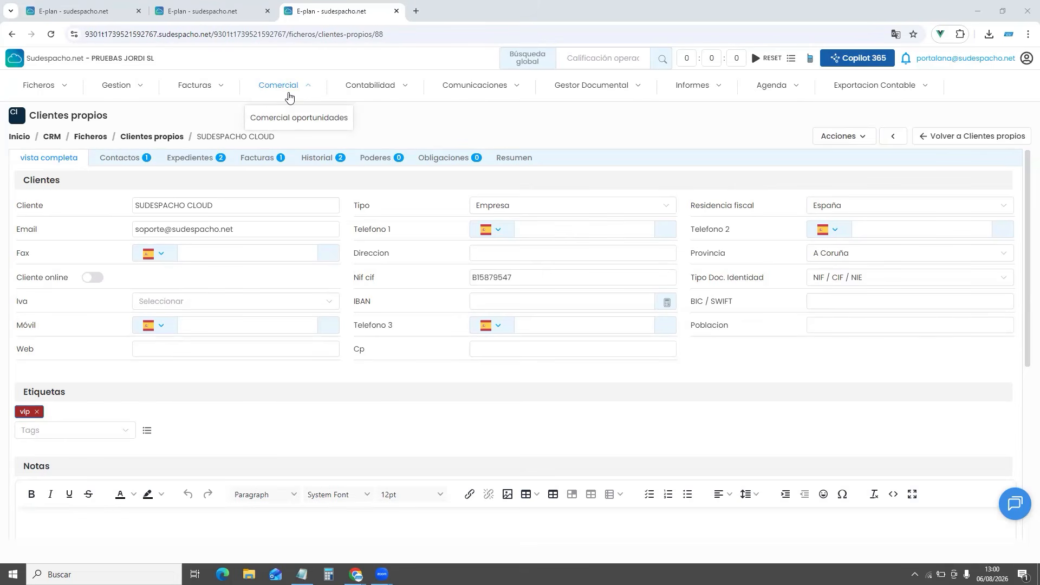
click(138, 87)
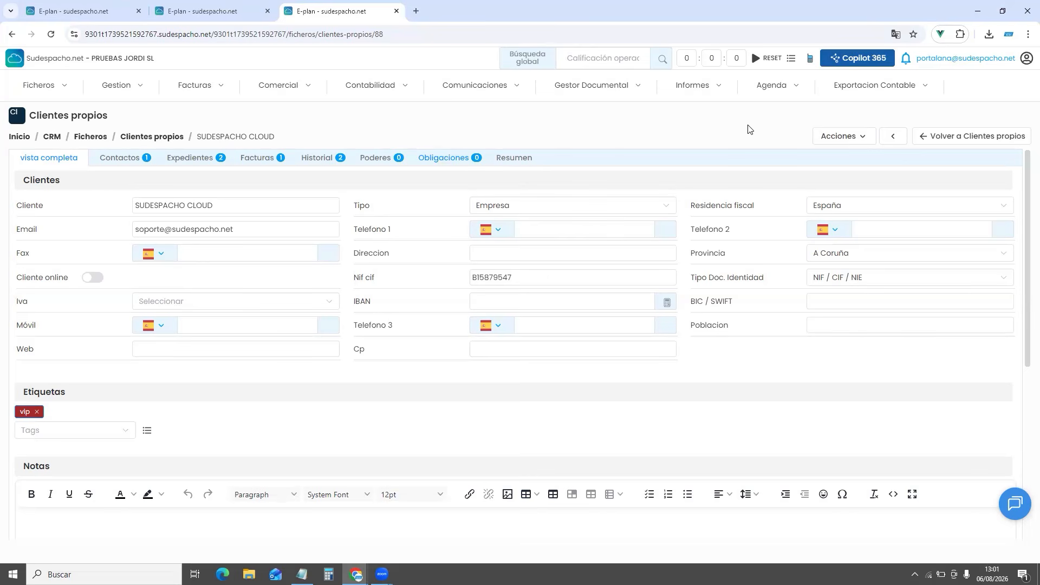
click(881, 85)
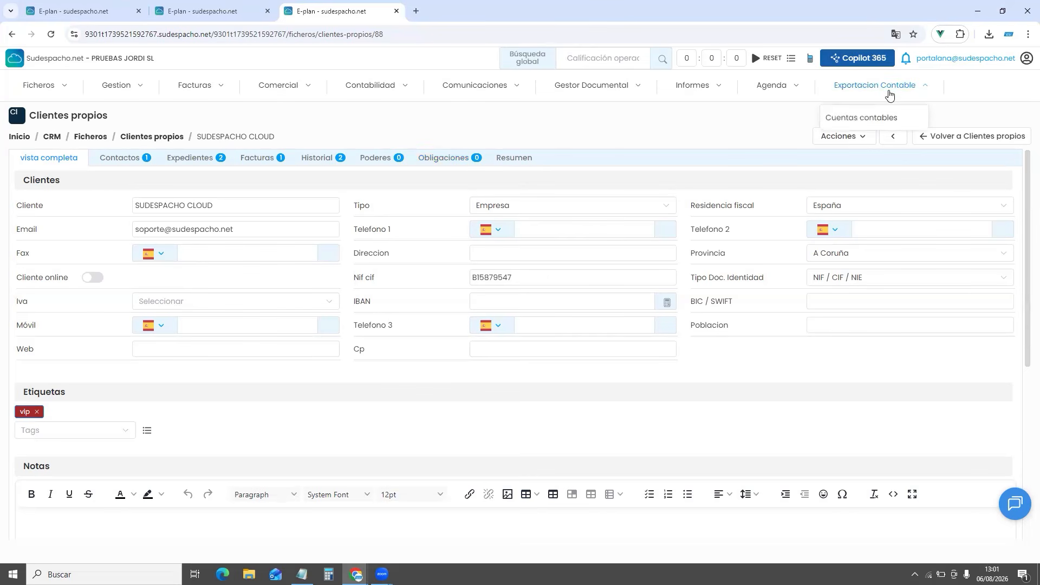